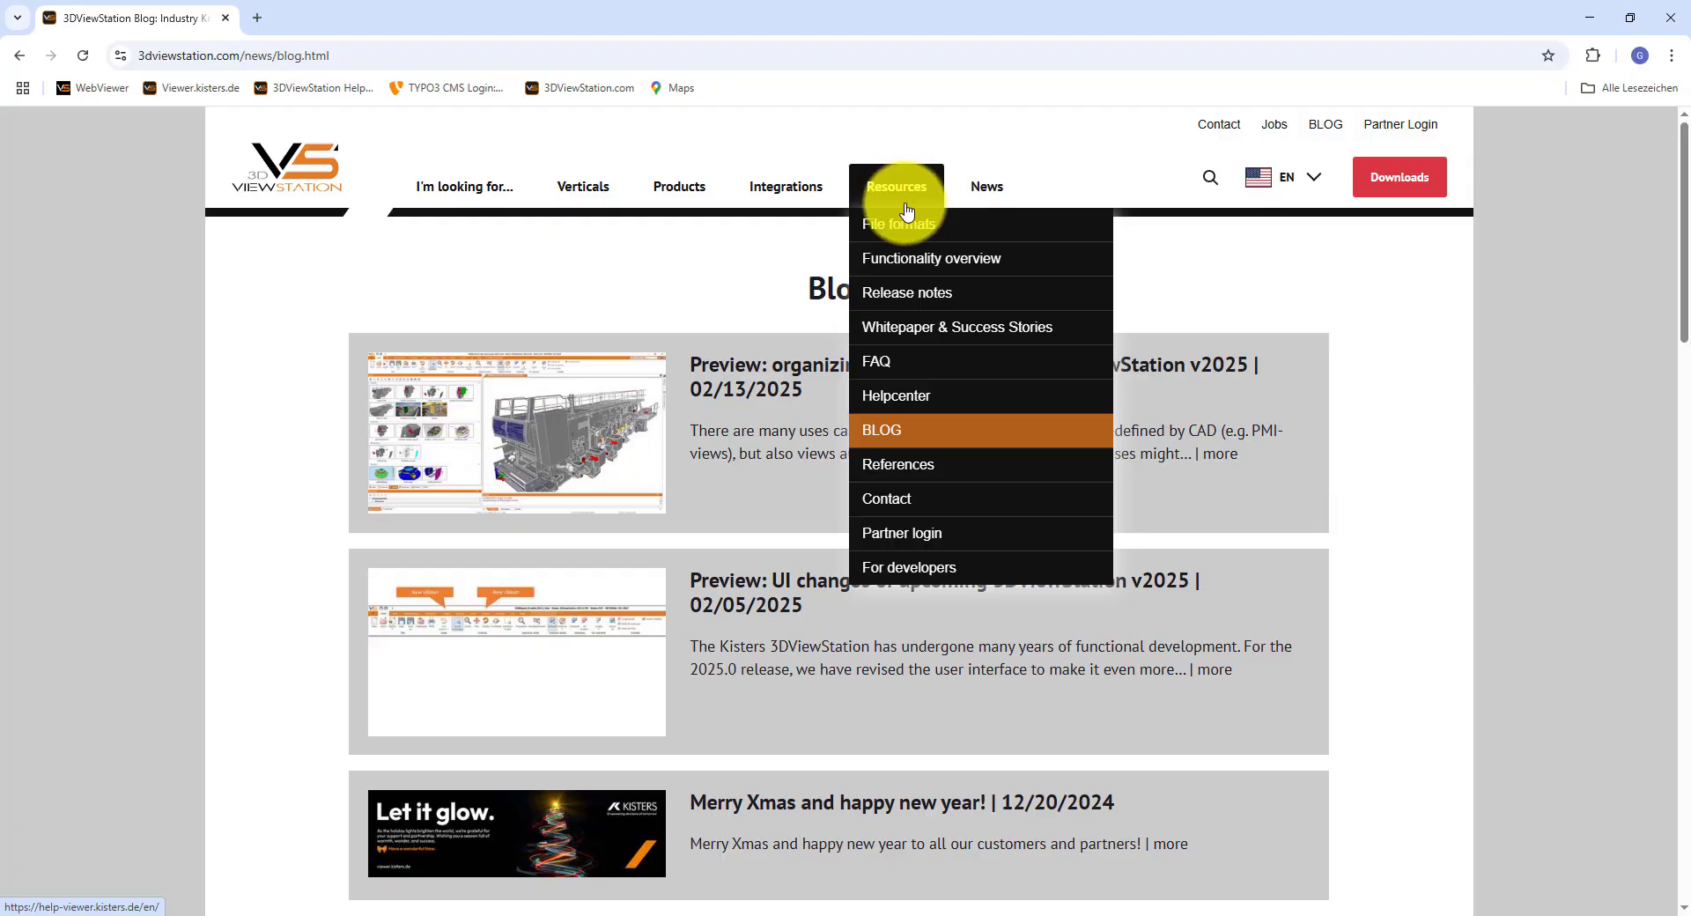
- Open the release notes from the website's resources and look through the new features of the current version
click(903, 296)
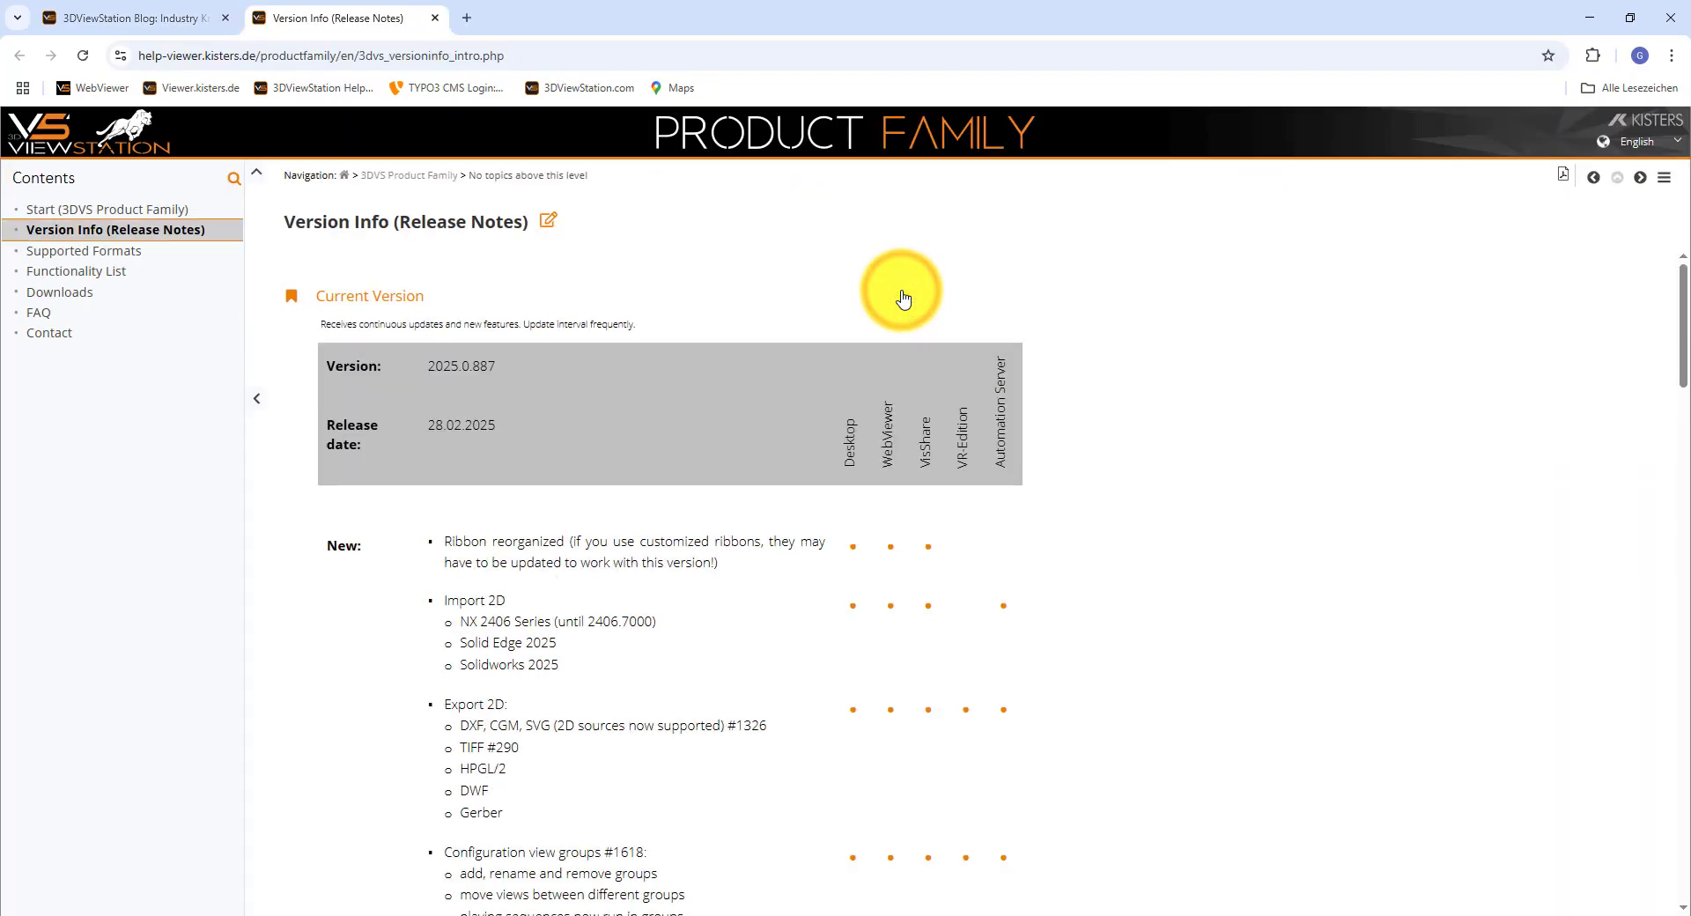
scroll(649, 355, down, 3)
scroll(662, 385, up, 3)
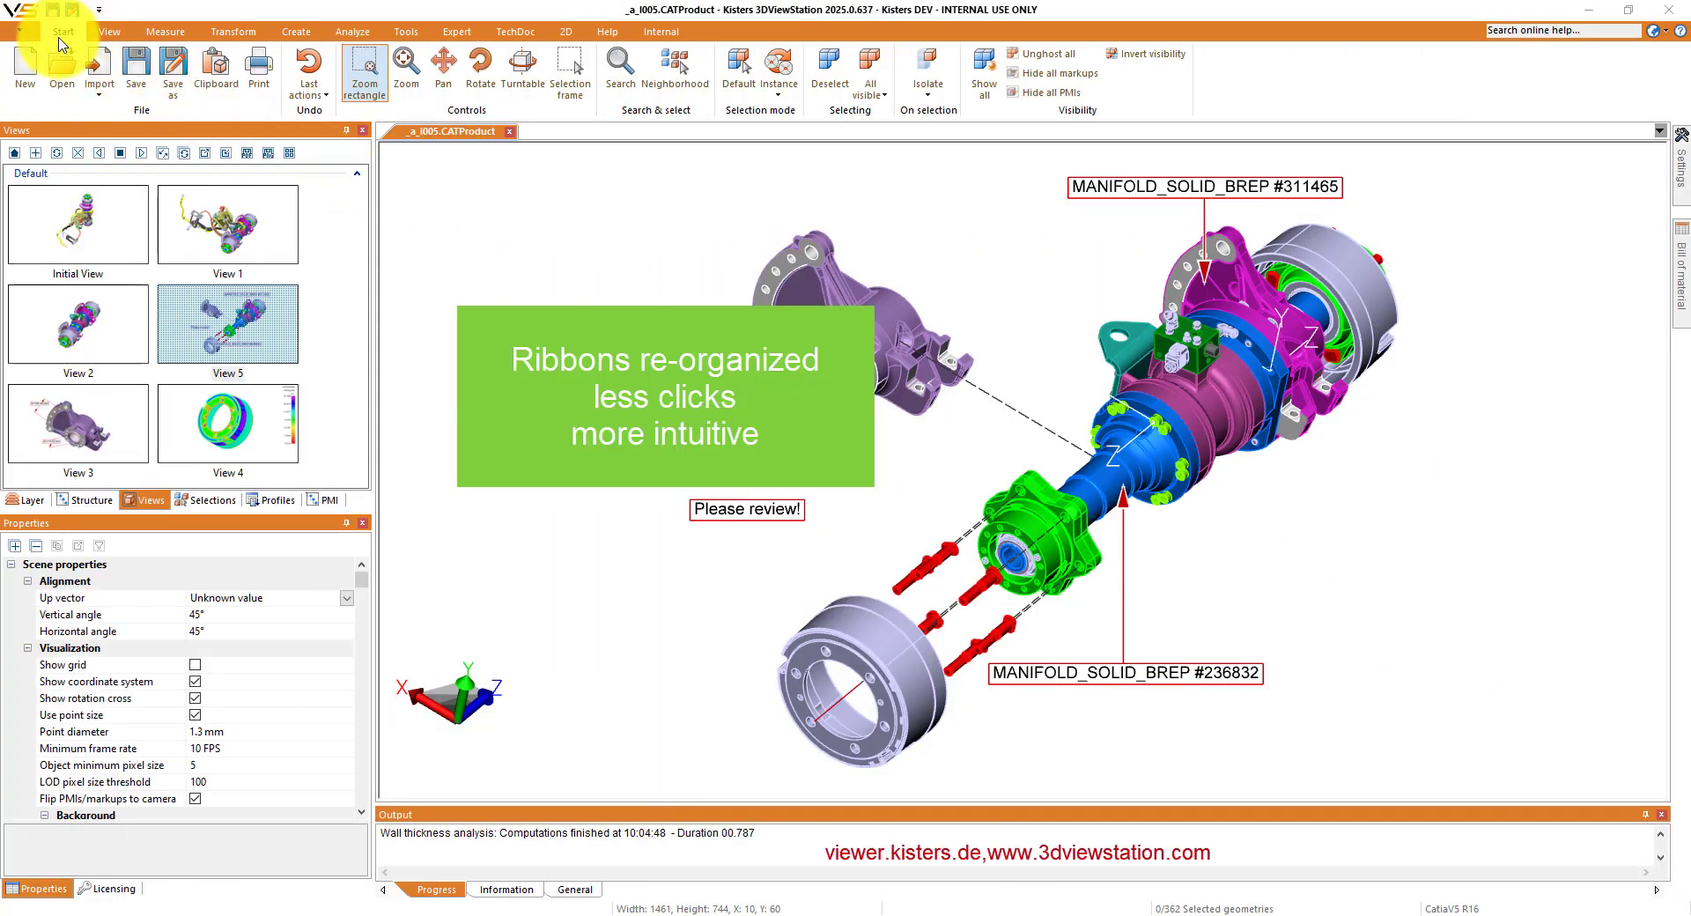
- Switch to 3DViewStation and examine the commands on each reorganized ribbon, from View and Measure through TechDoc, 2D and Help
click(110, 32)
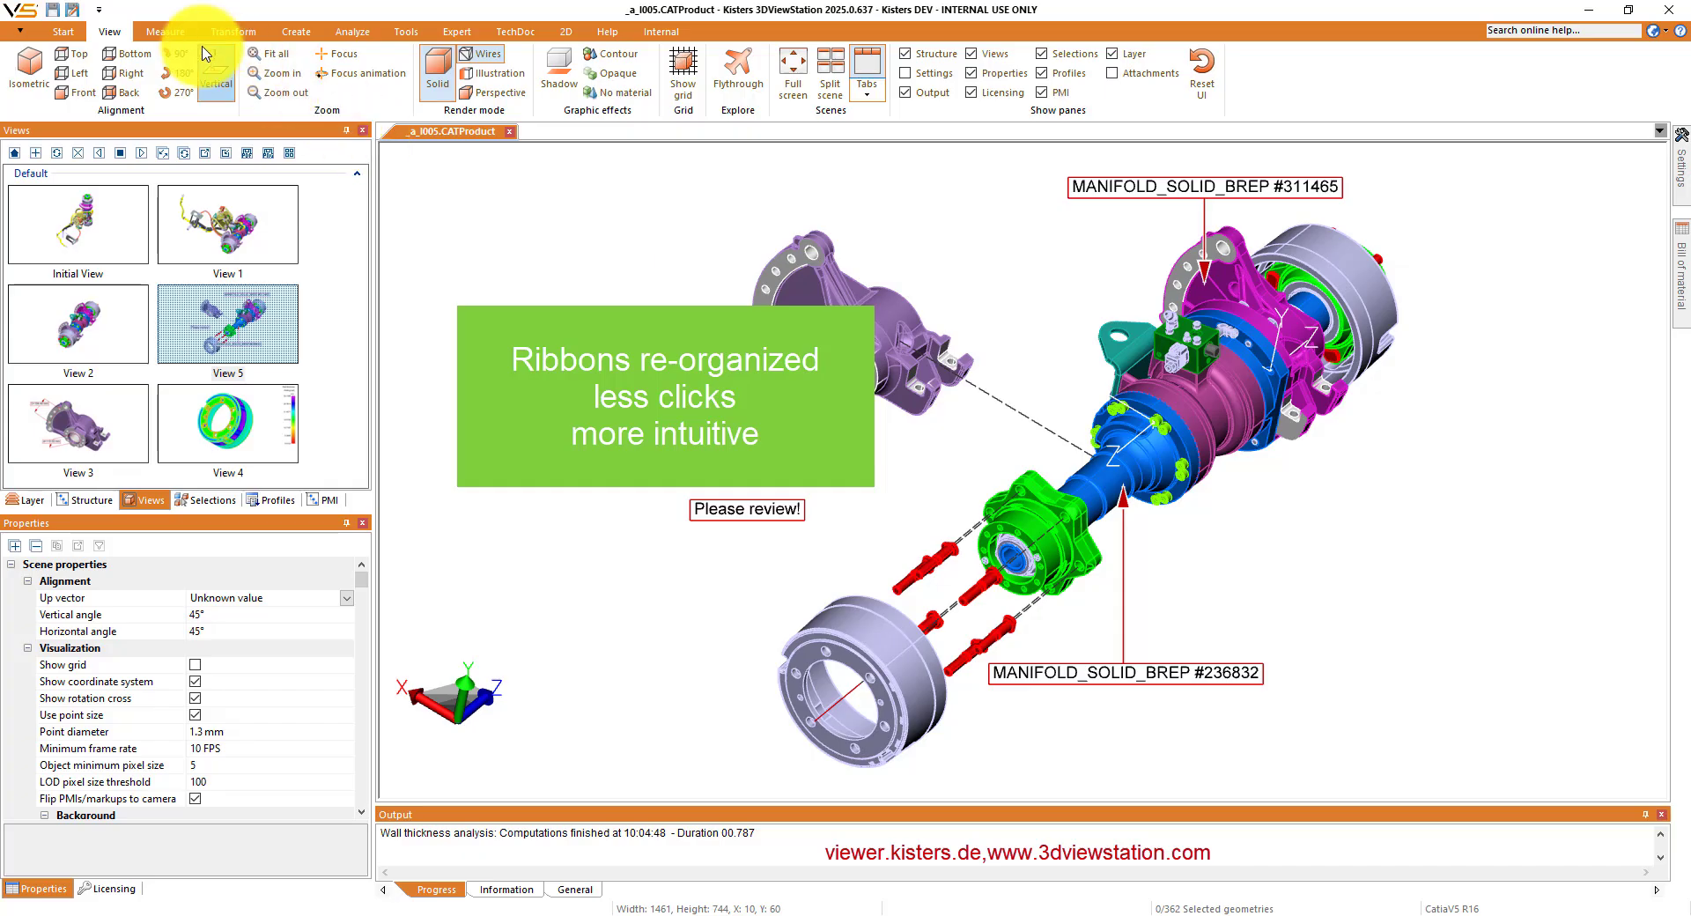
click(173, 33)
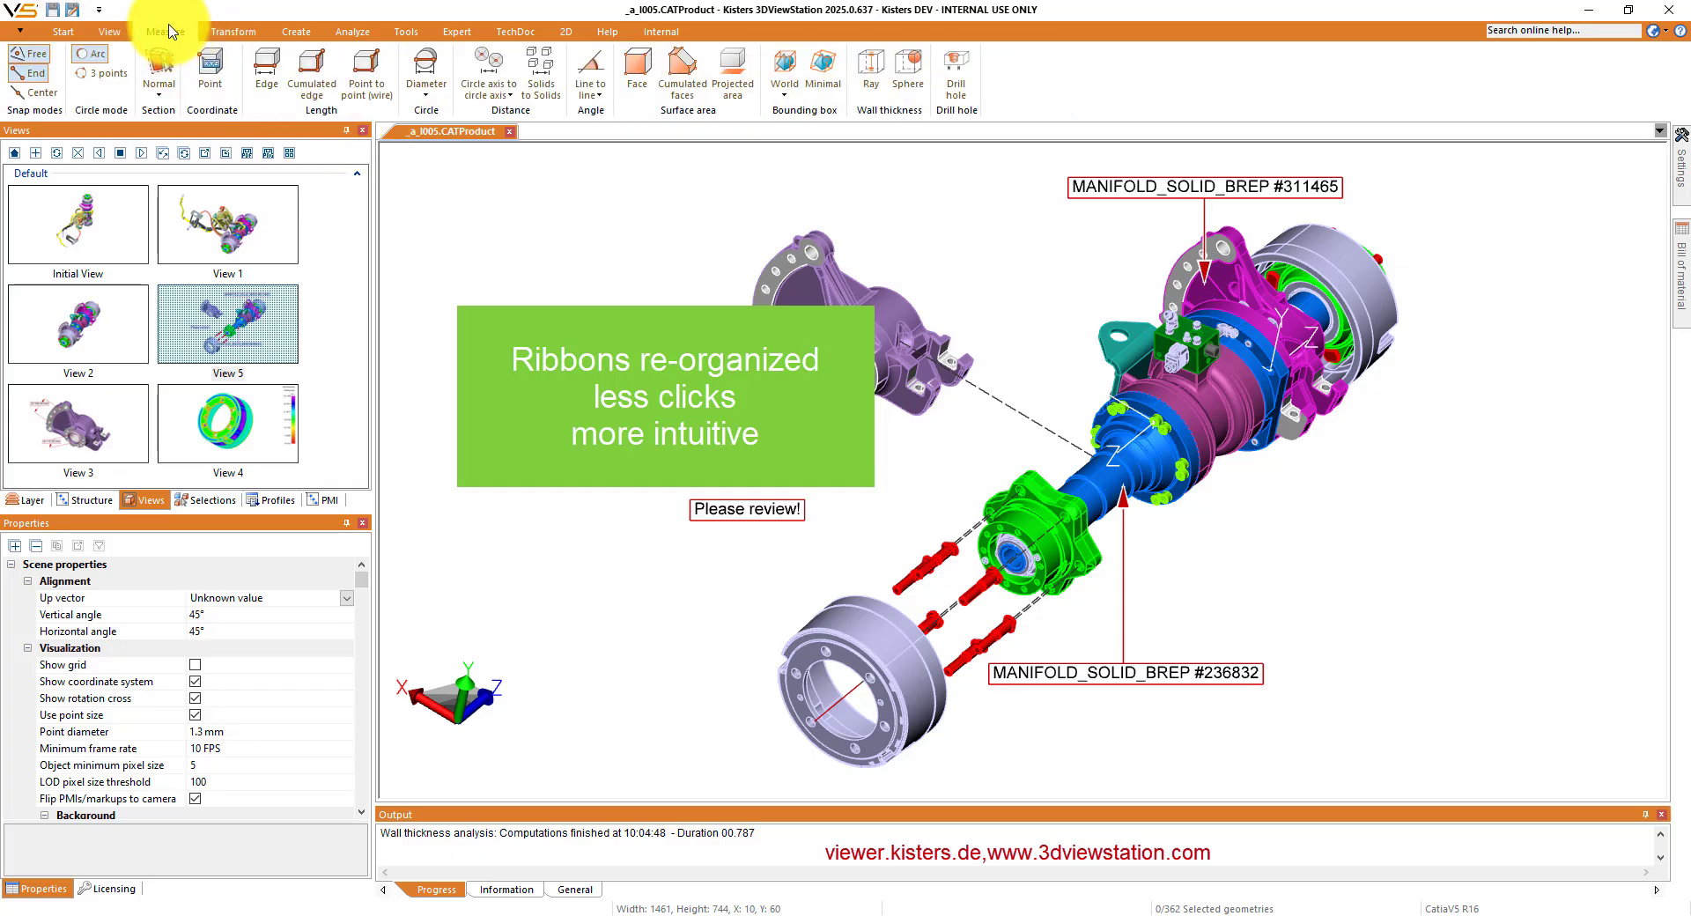
click(239, 32)
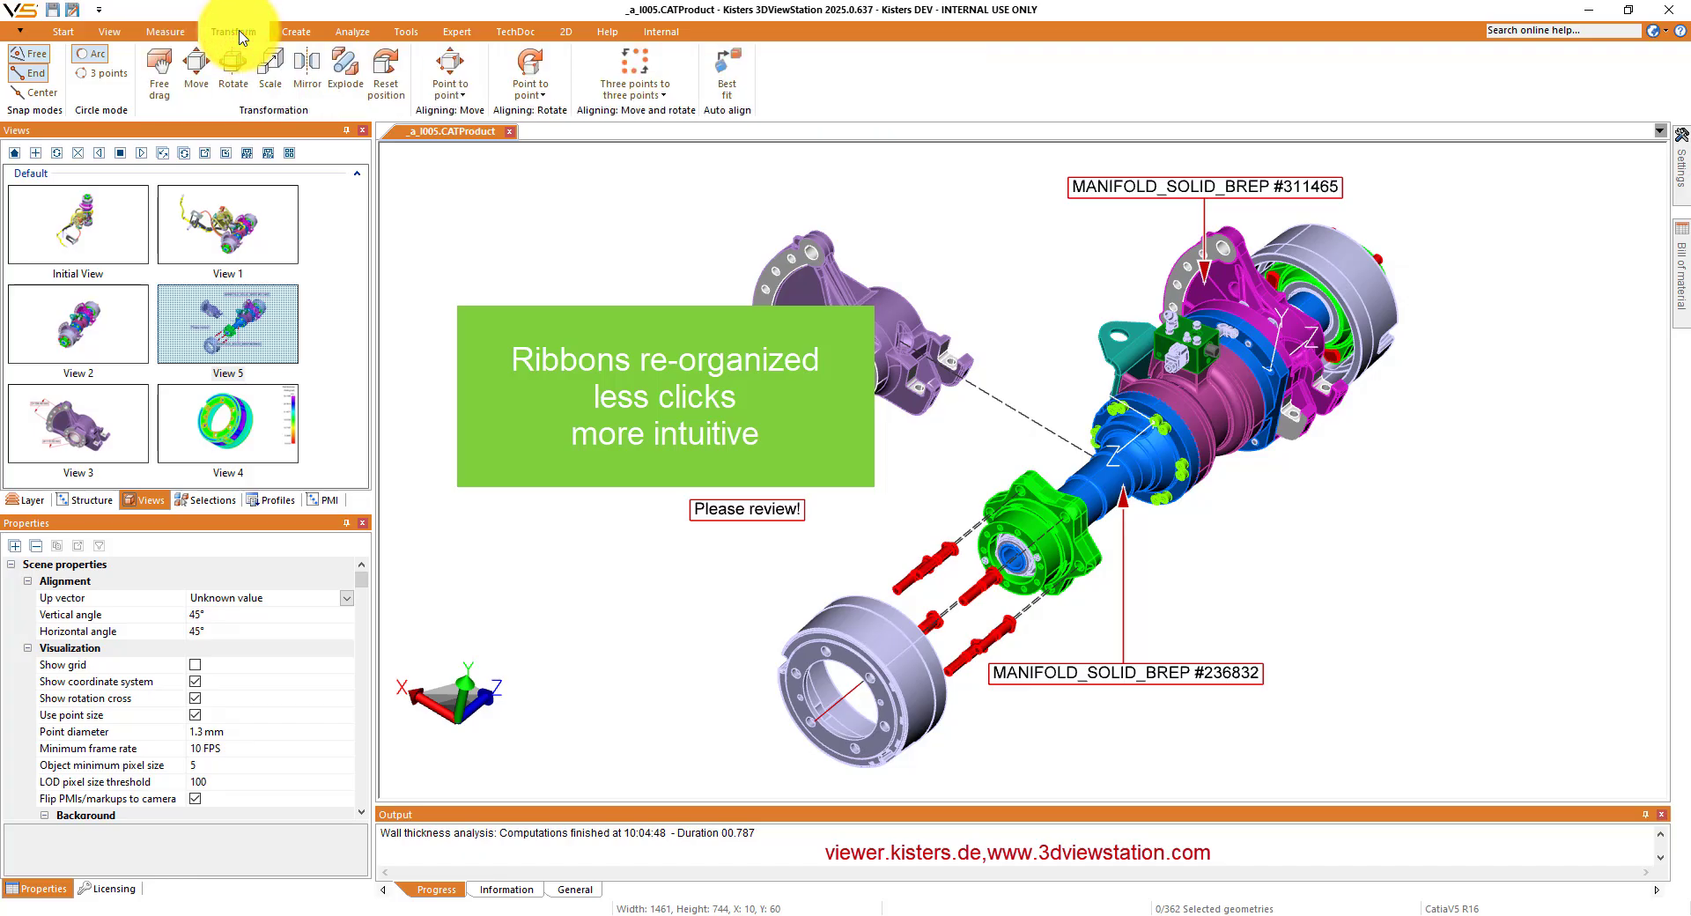
click(299, 33)
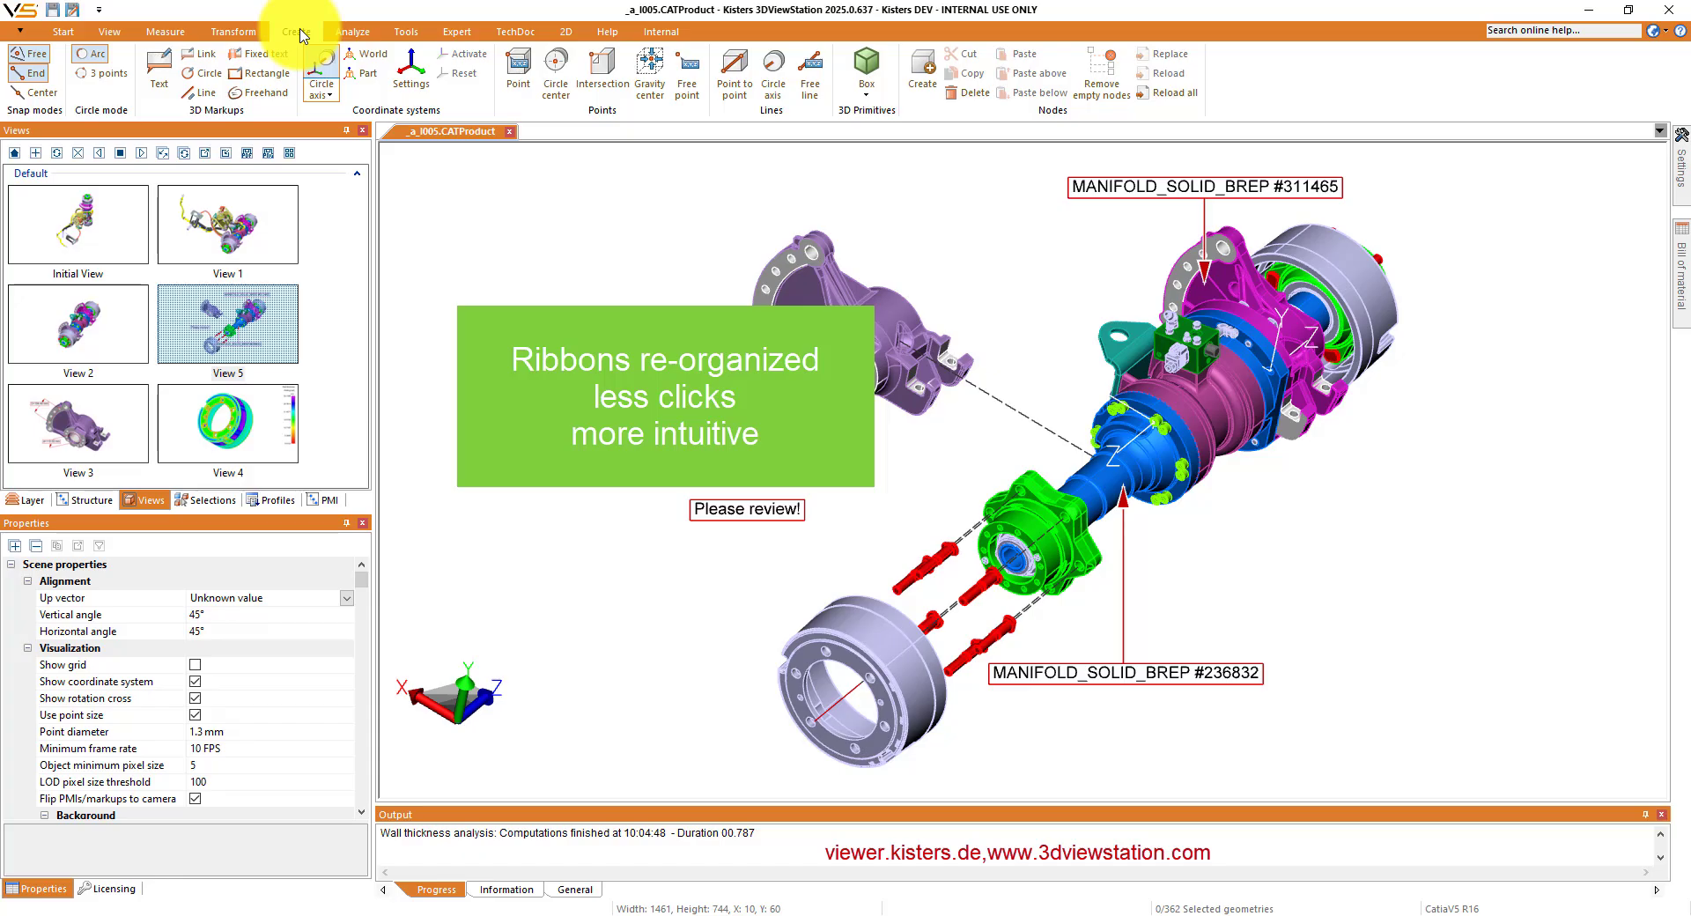
click(354, 33)
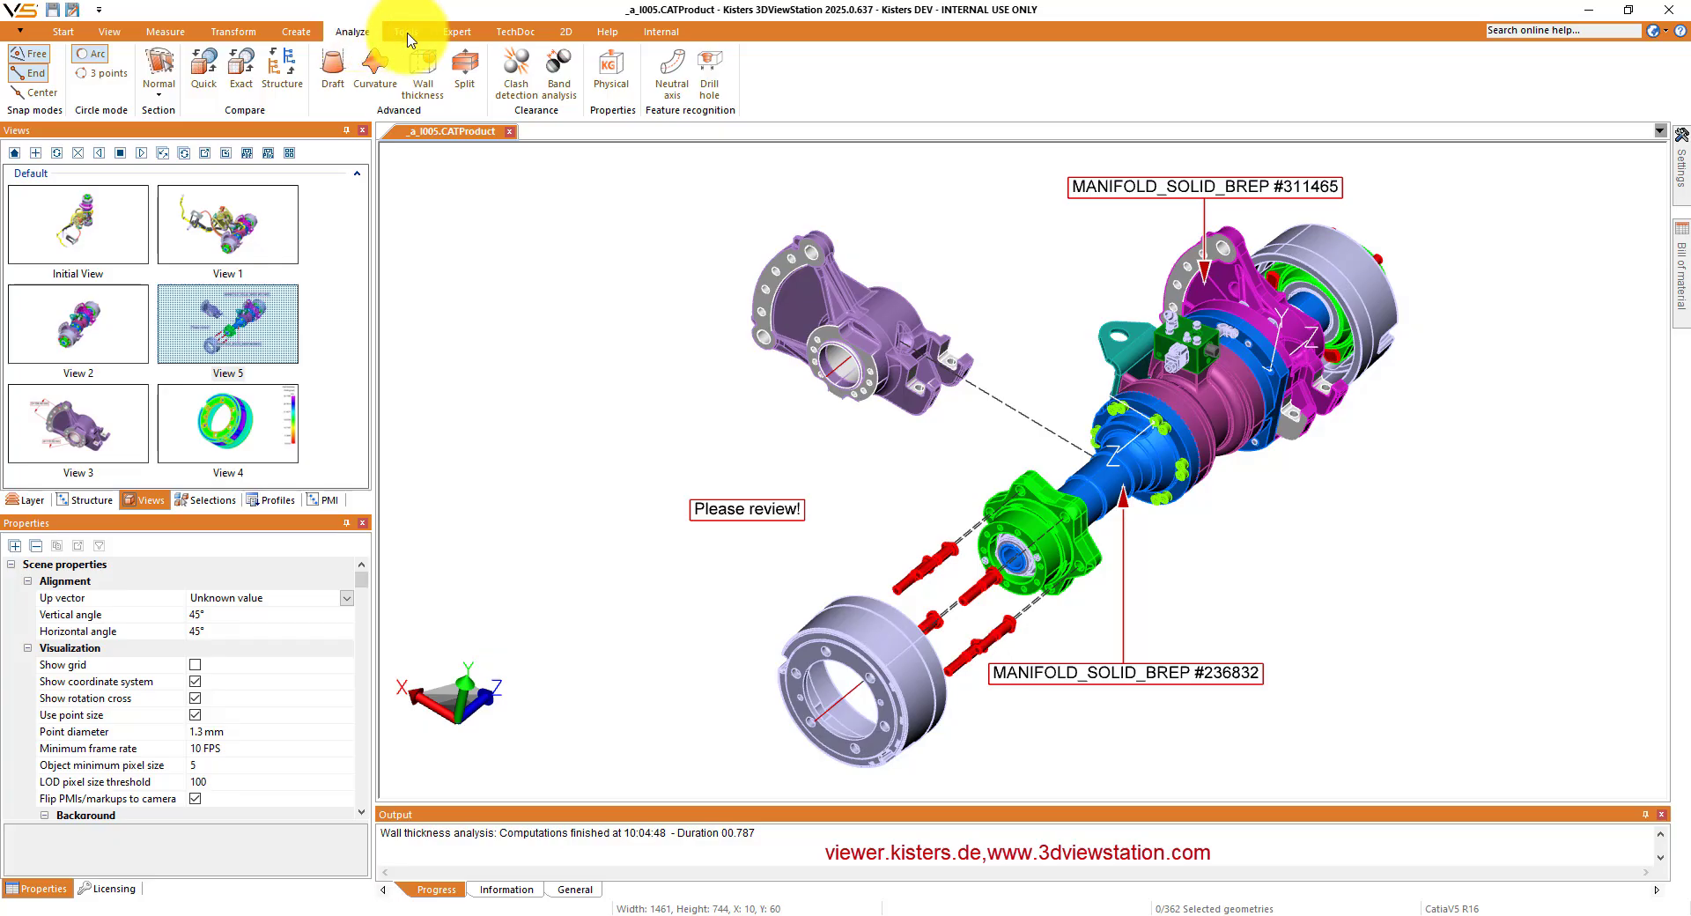
click(409, 33)
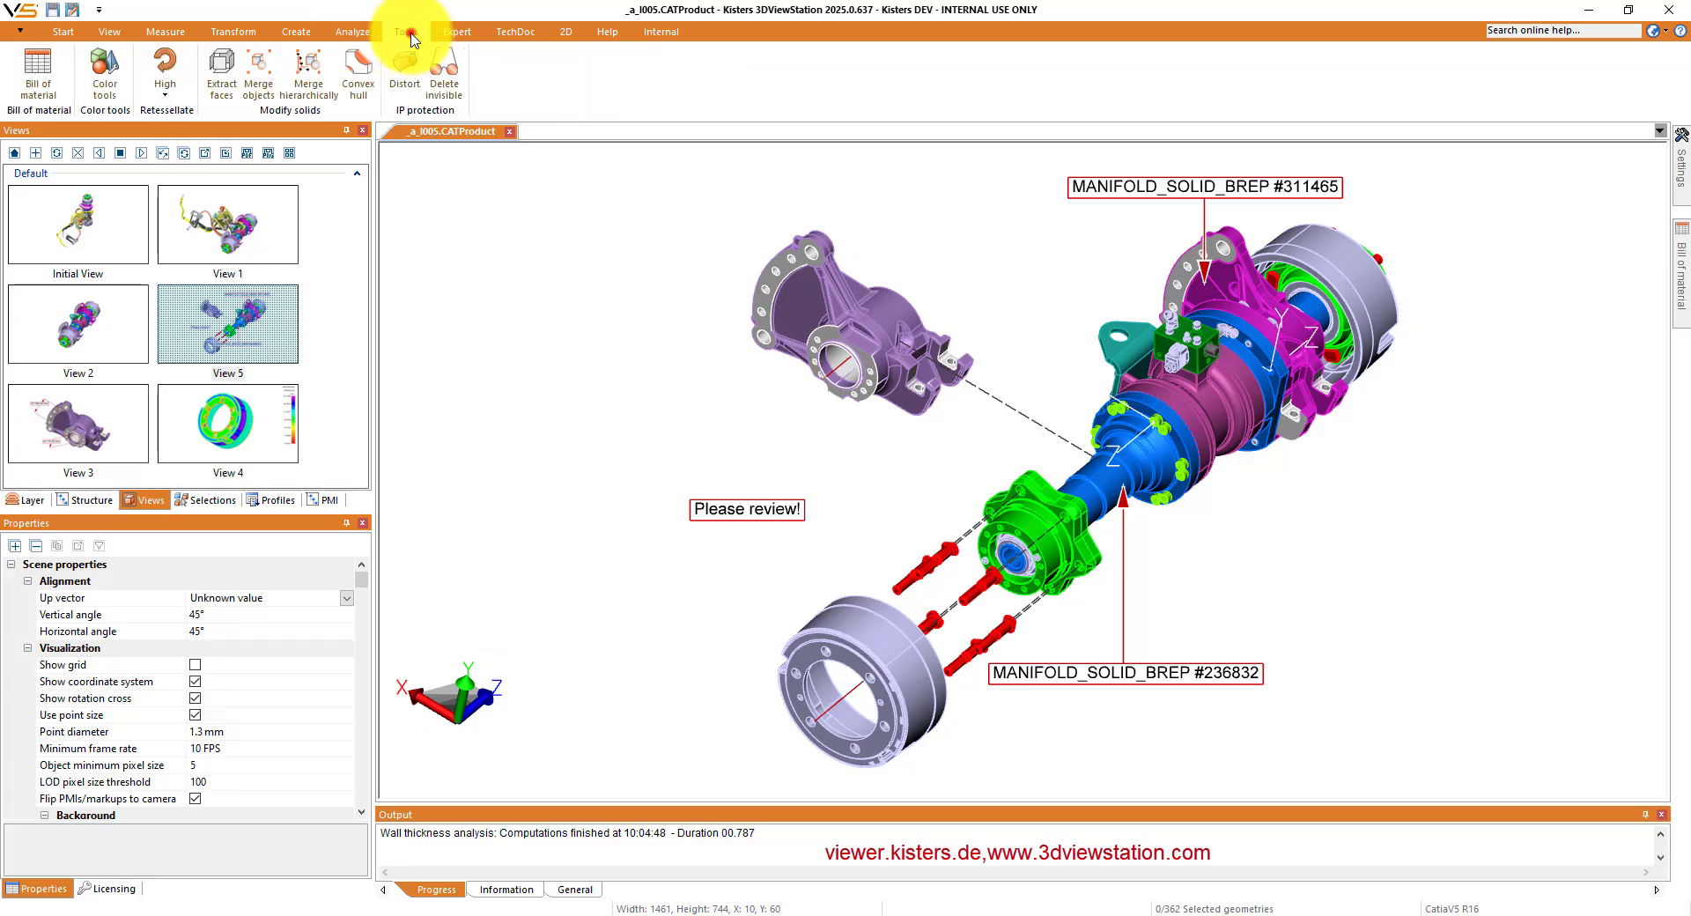
click(456, 32)
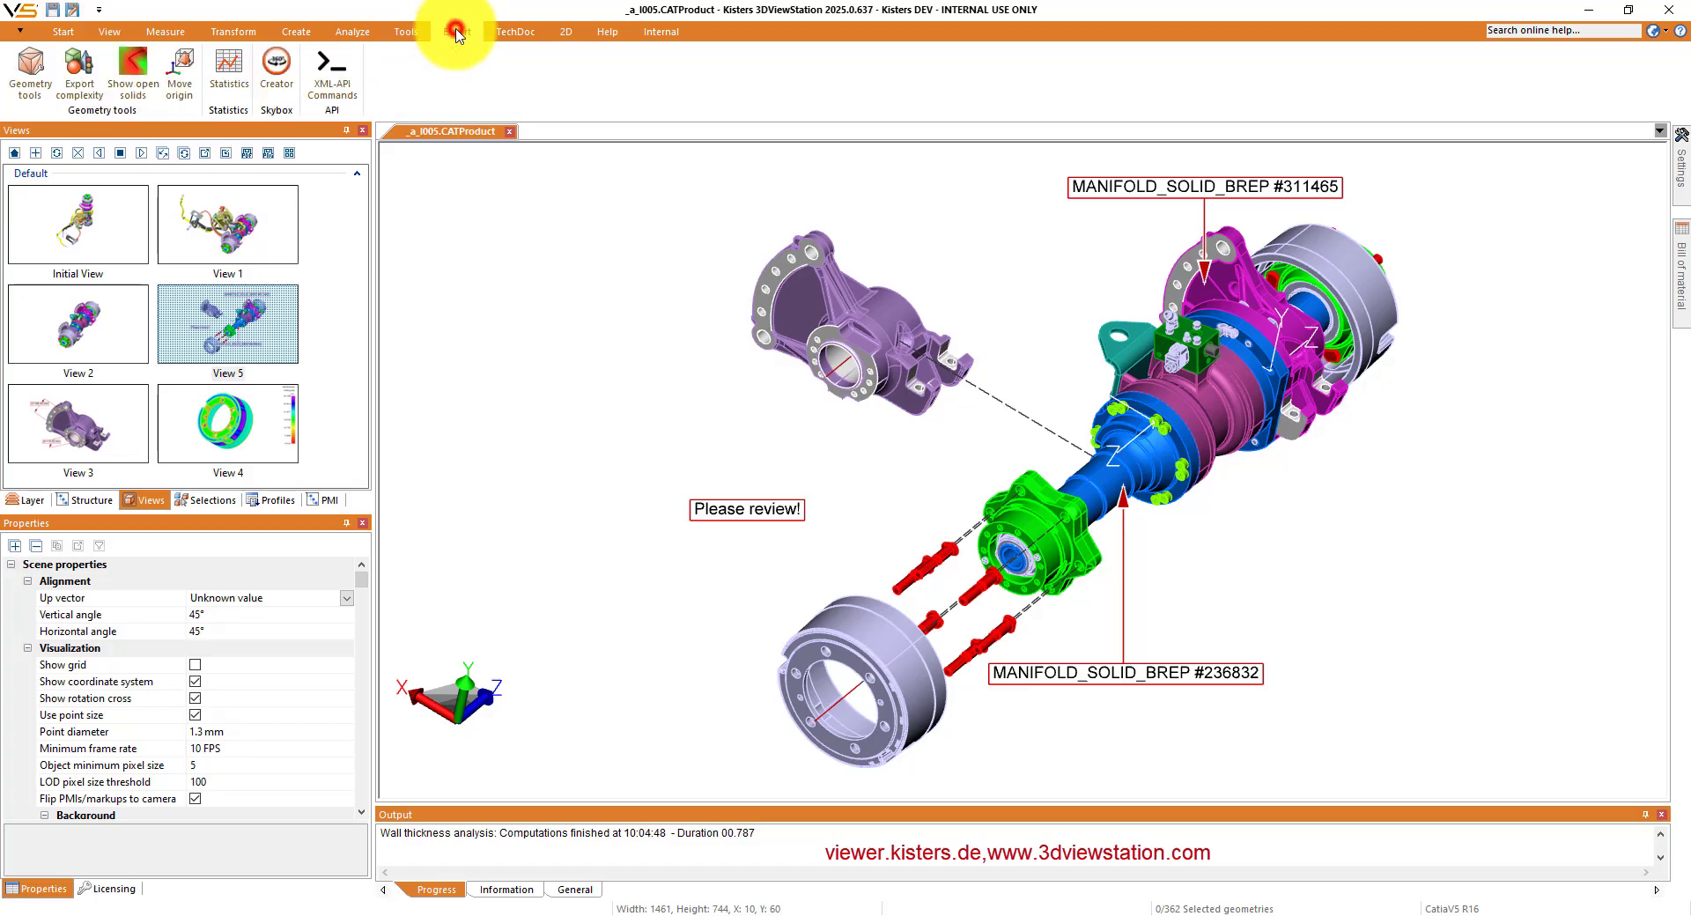
click(515, 32)
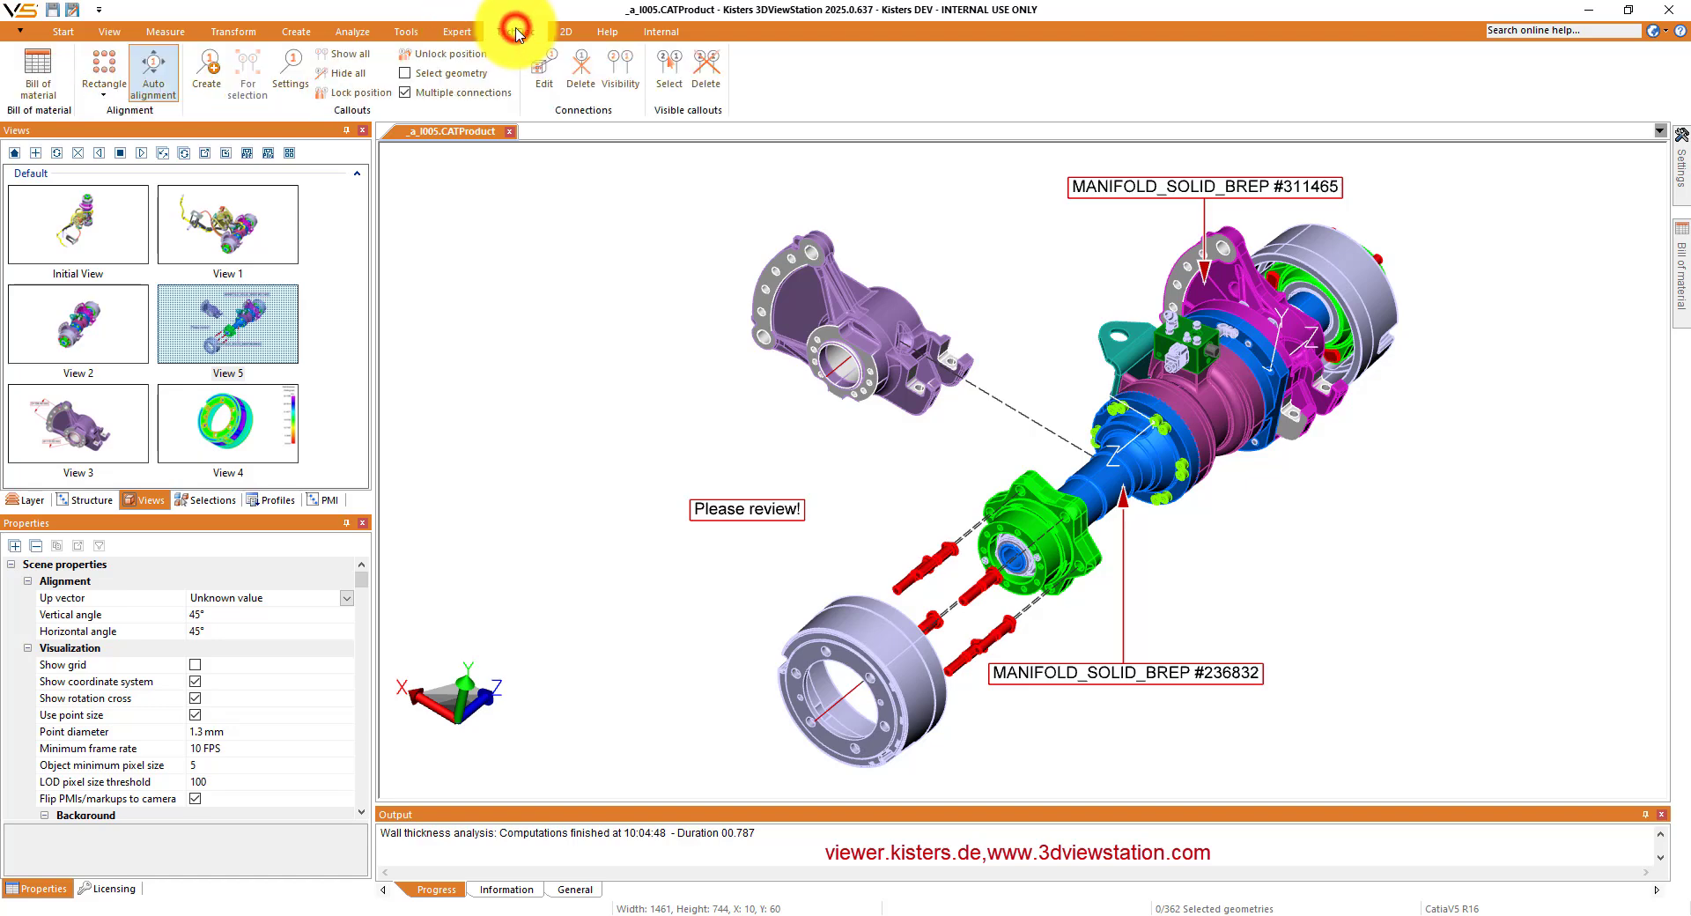
click(566, 32)
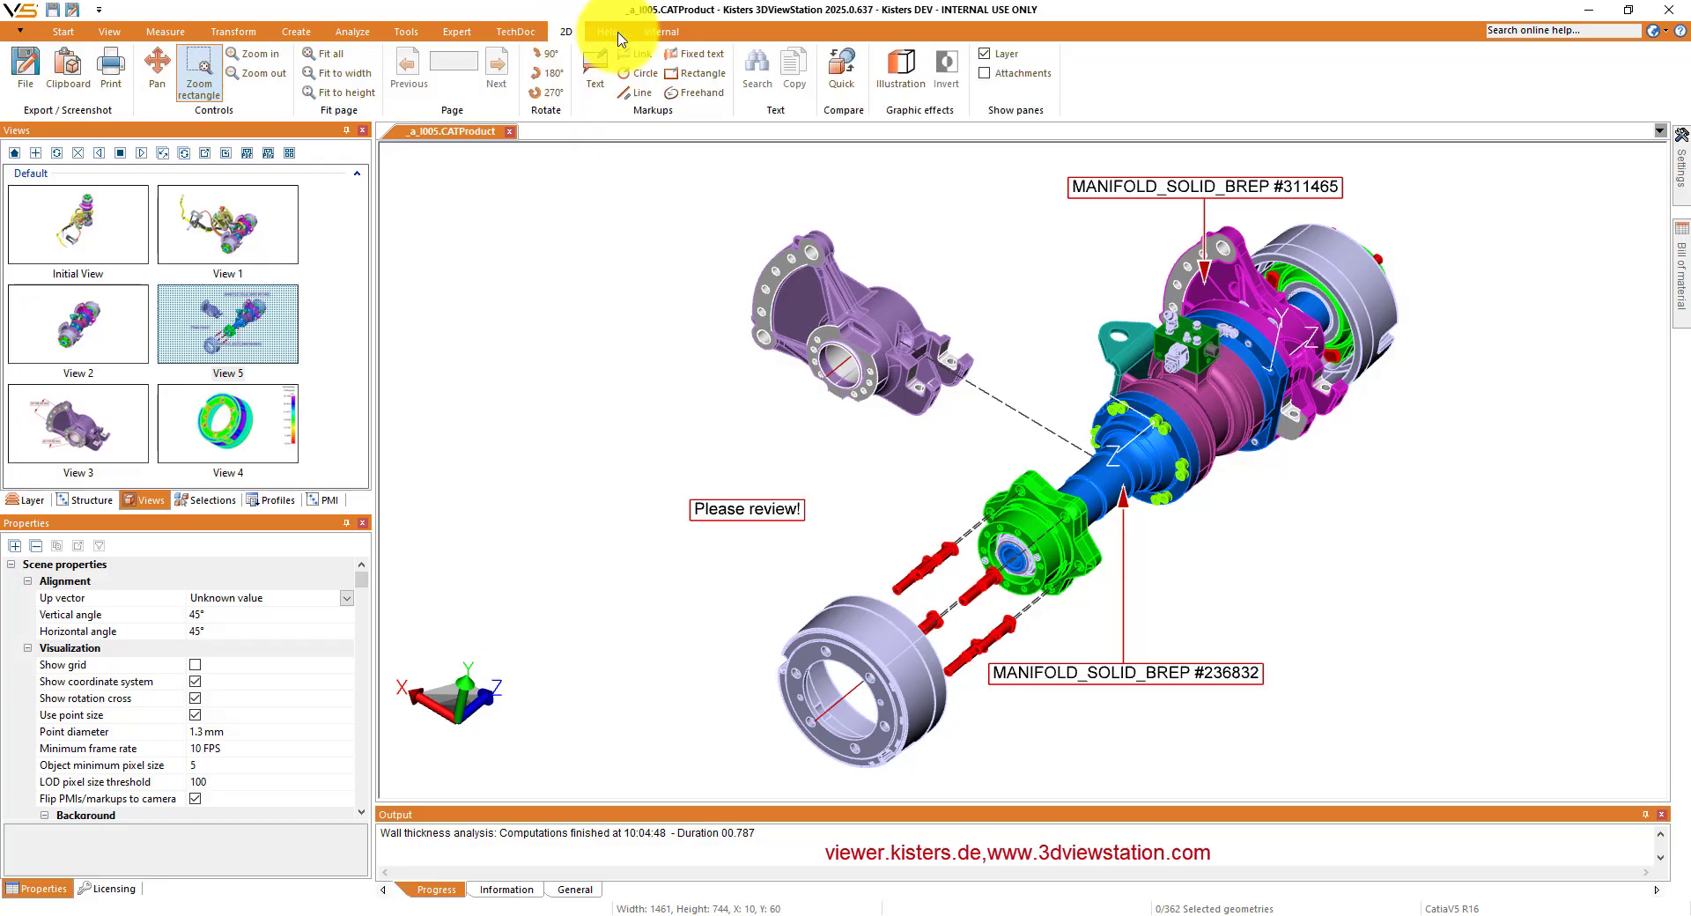
click(603, 32)
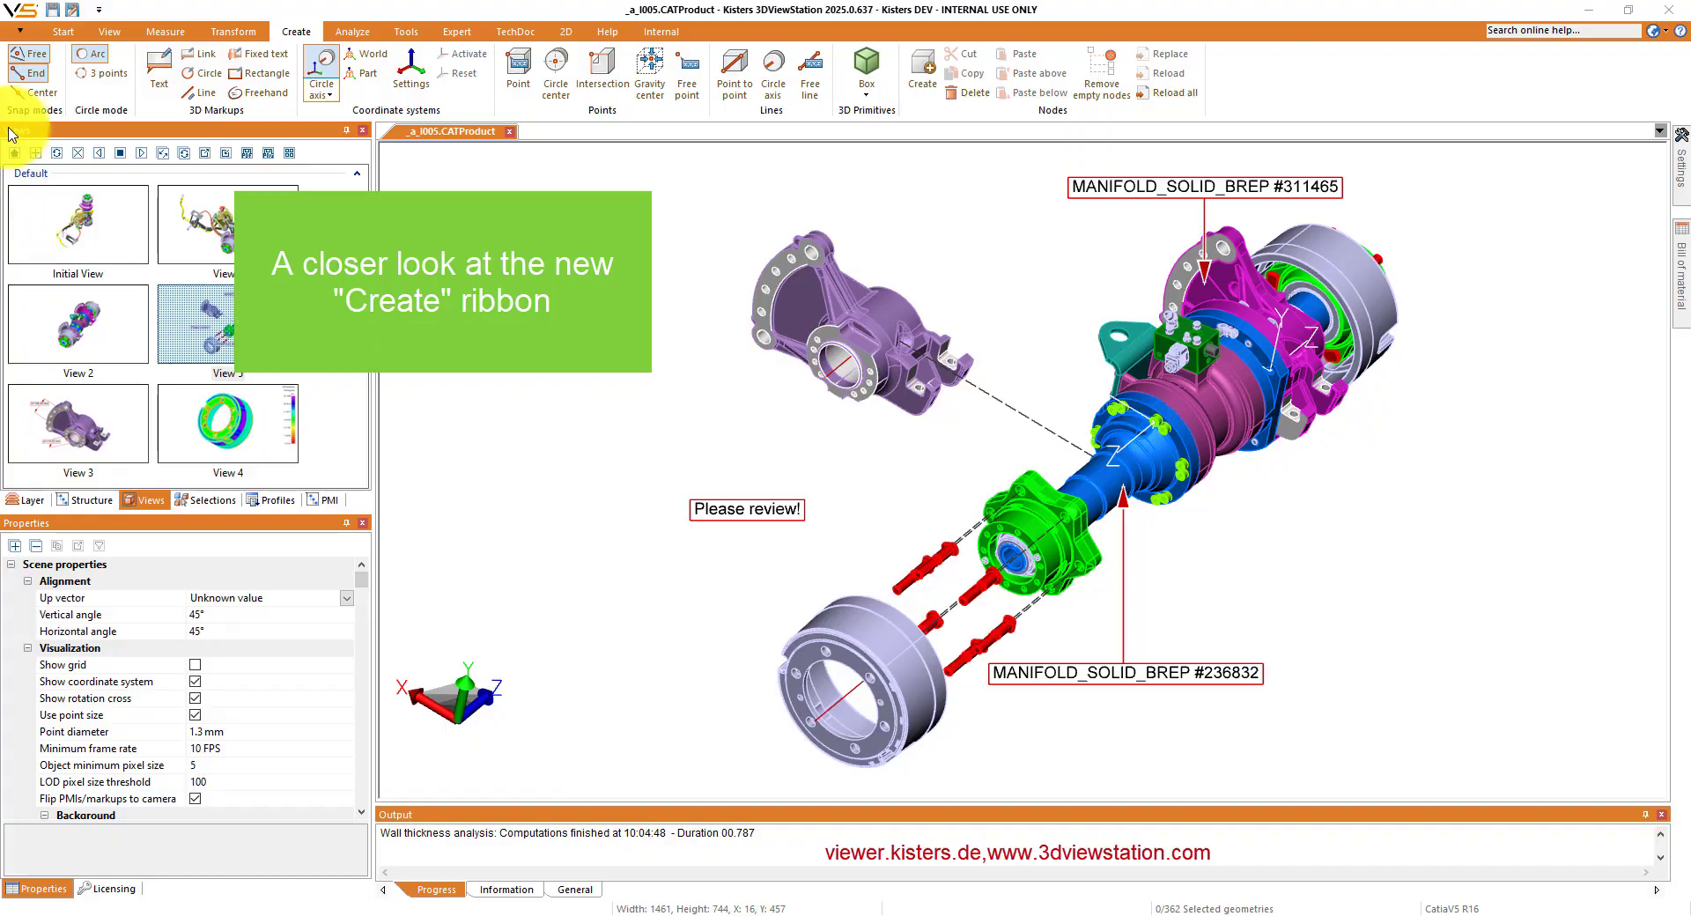
- Examine the coordinate system types and the 3D primitives available on the Create ribbon
click(324, 95)
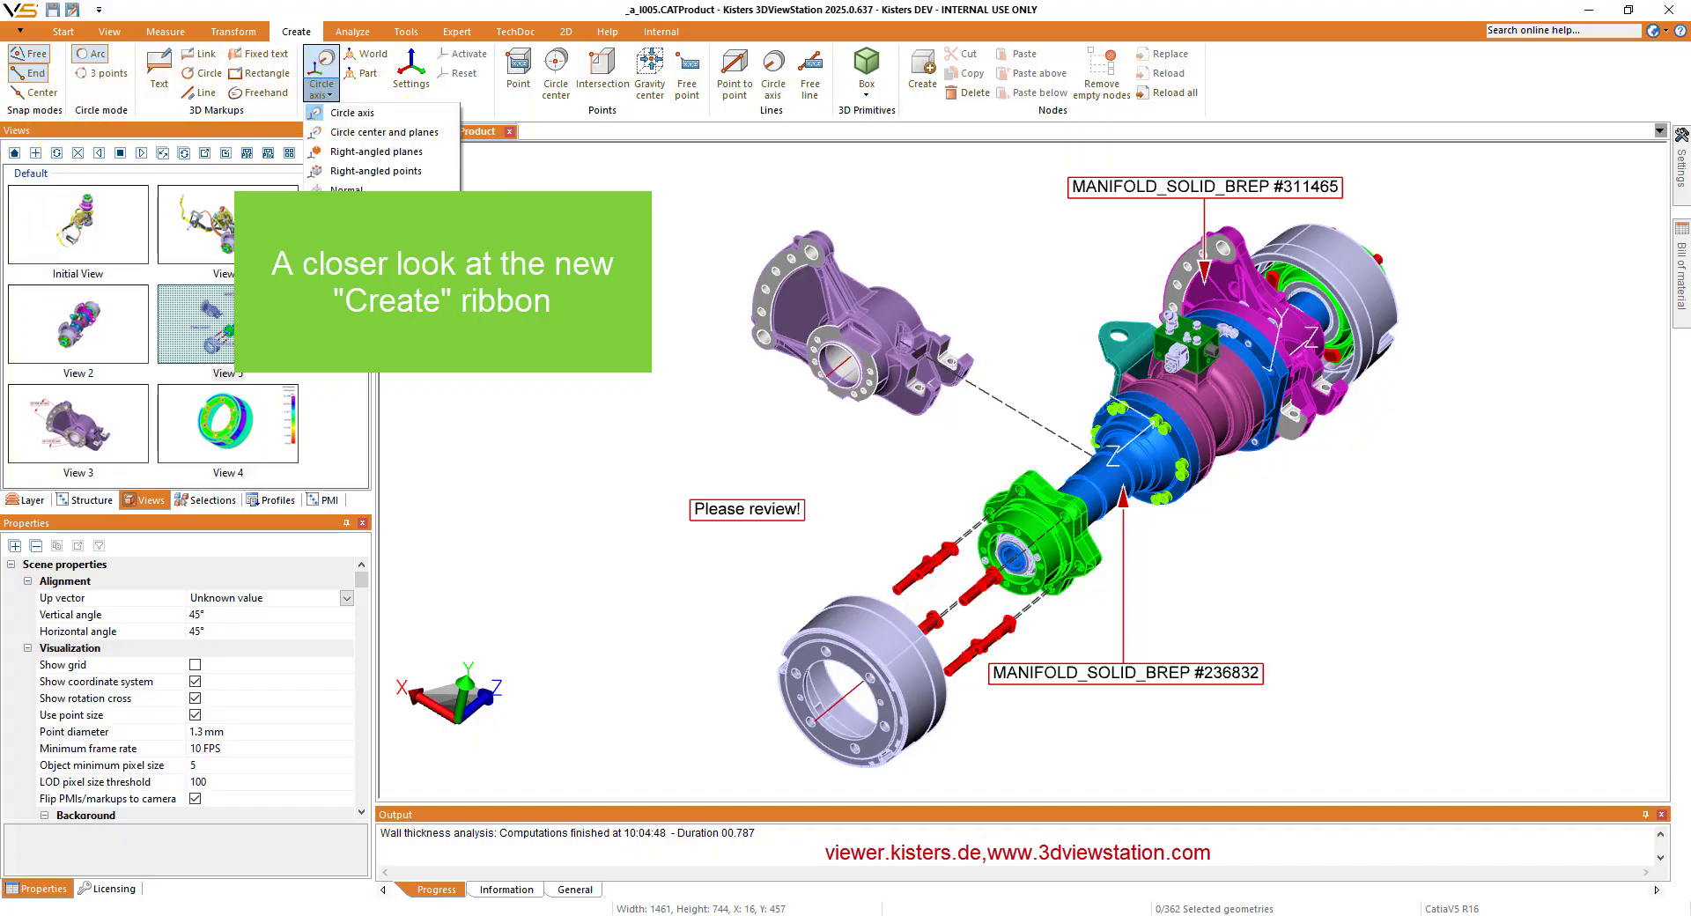
click(351, 112)
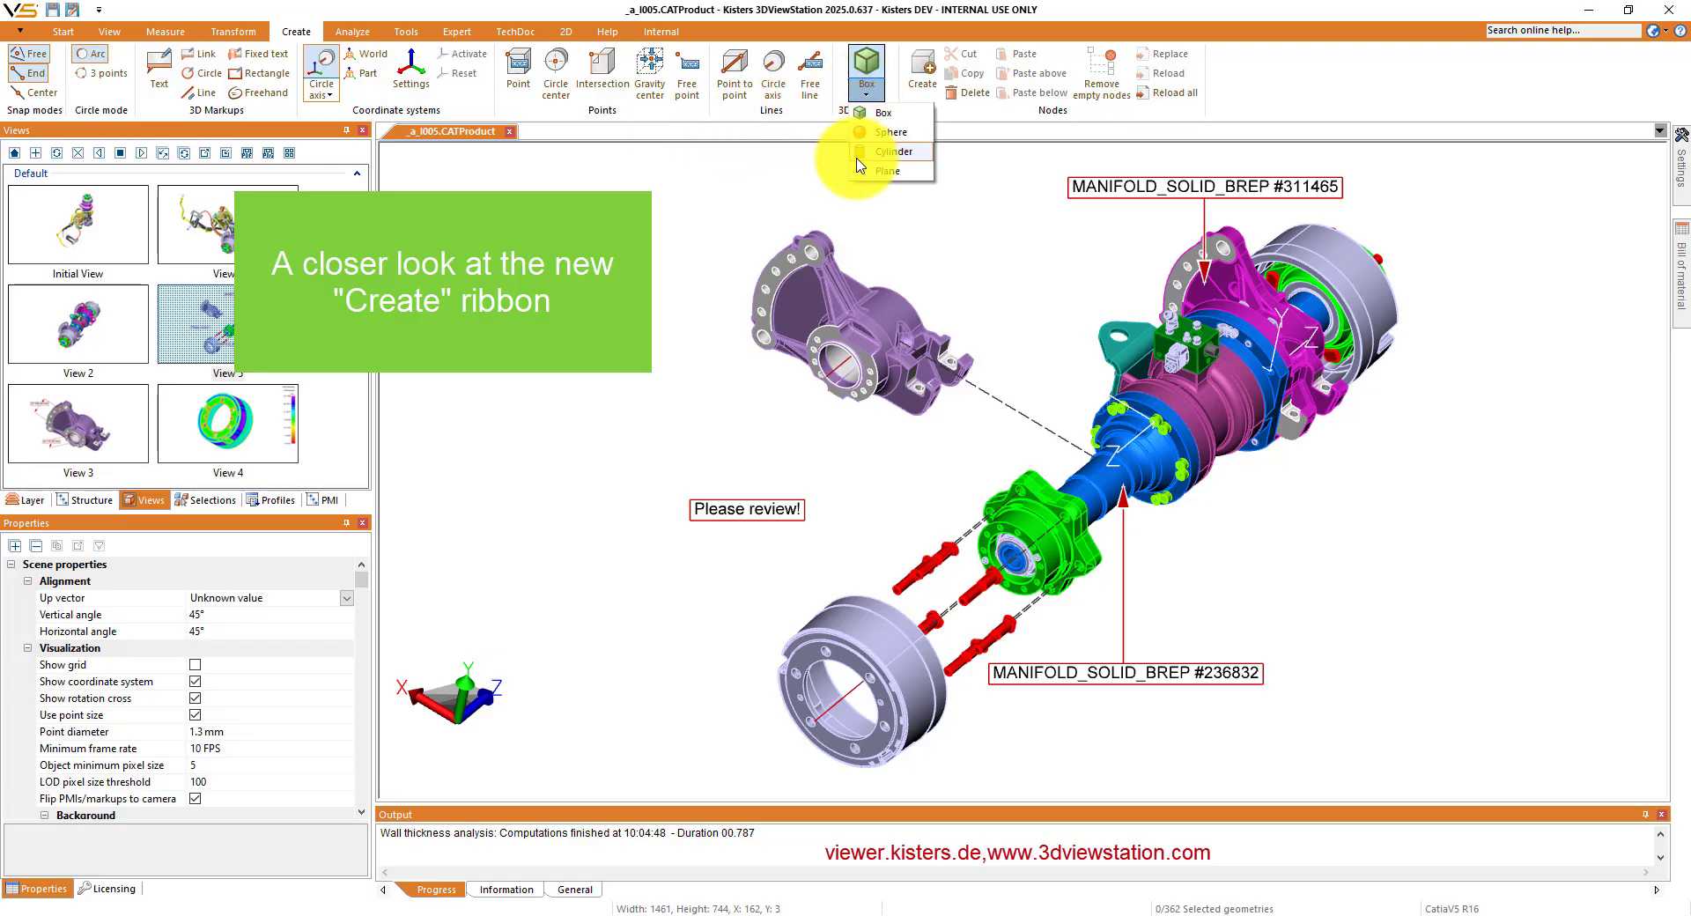
click(795, 190)
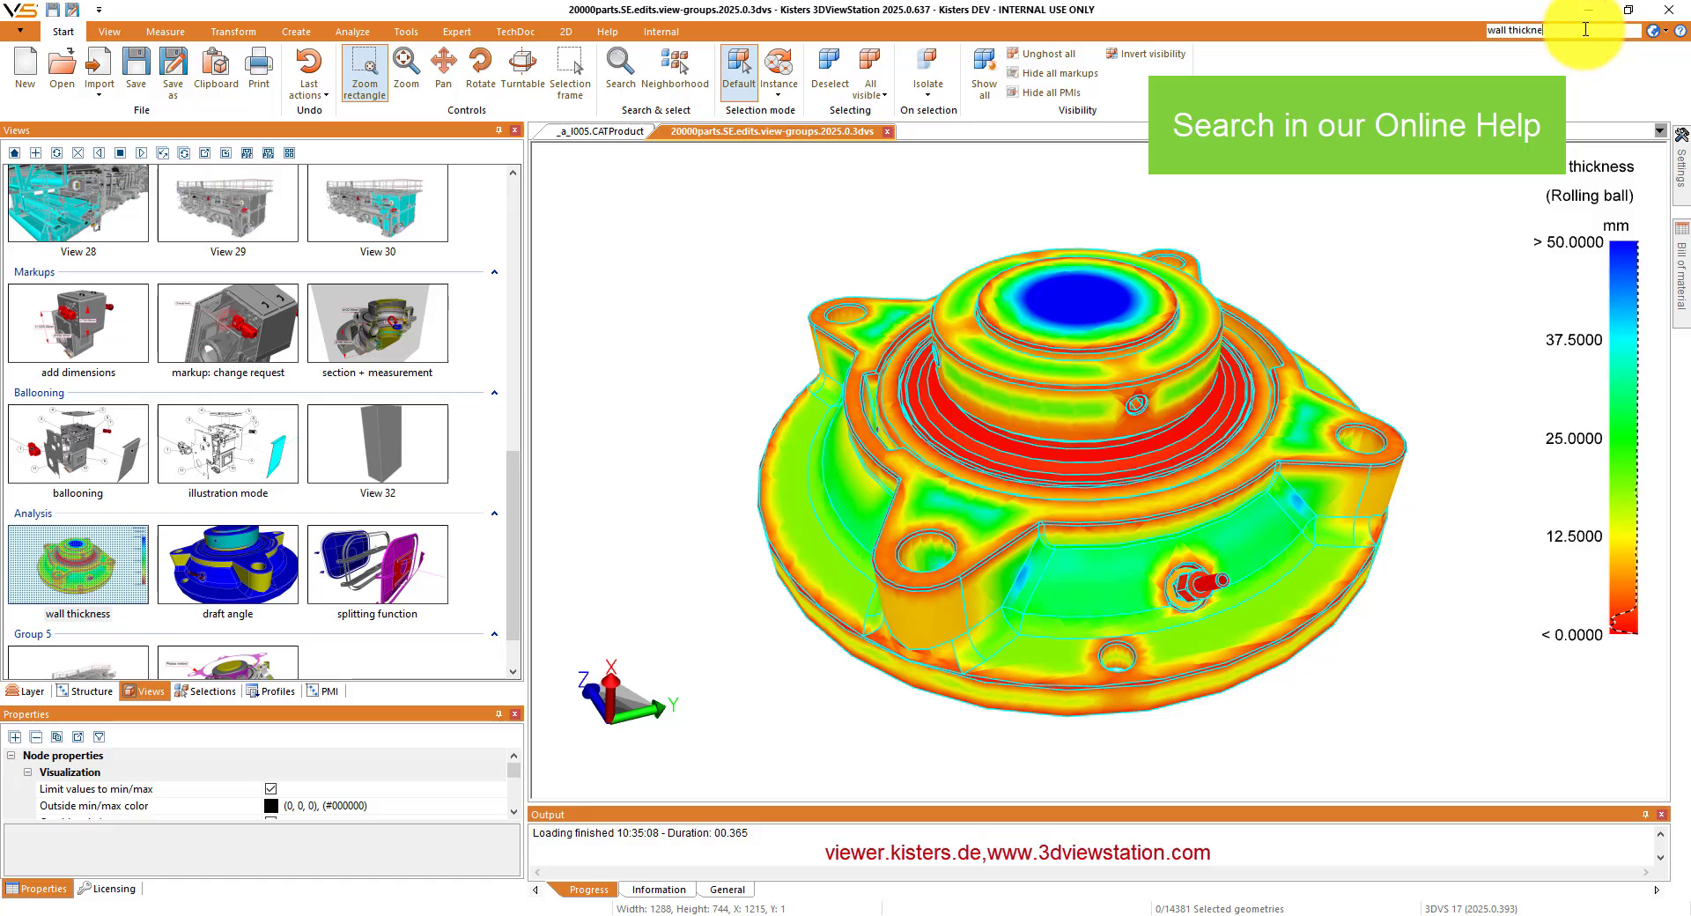
- Search the online help for "wall thickness" and look over the help page
key(Return)
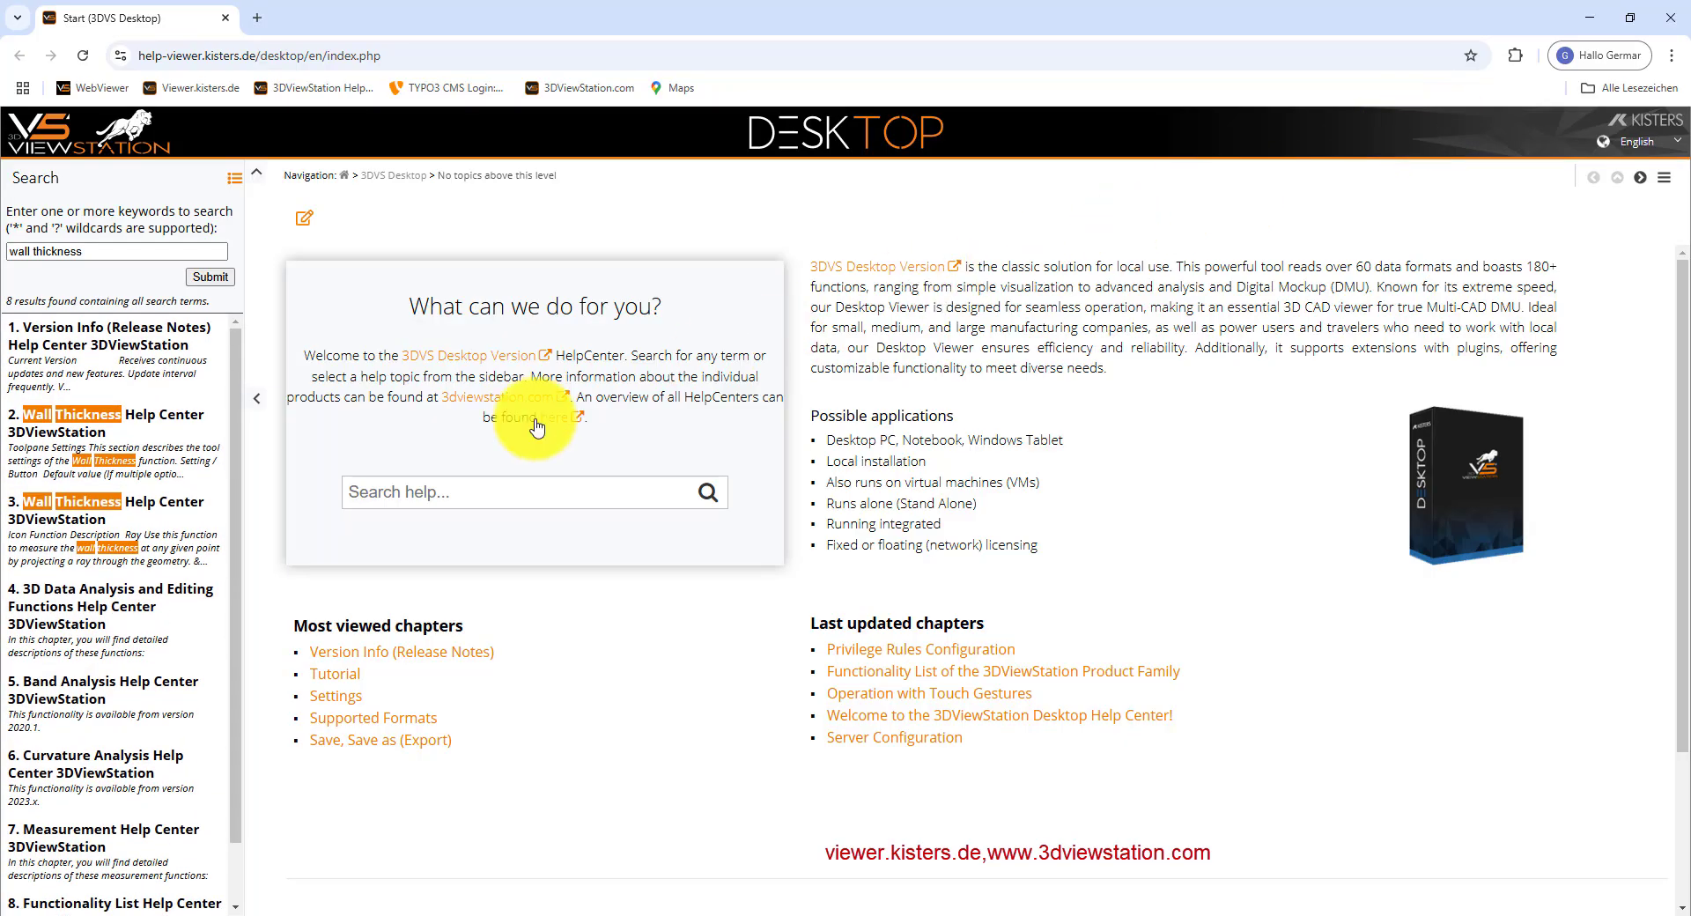
scroll(168, 414, down, 1)
scroll(169, 438, up, 1)
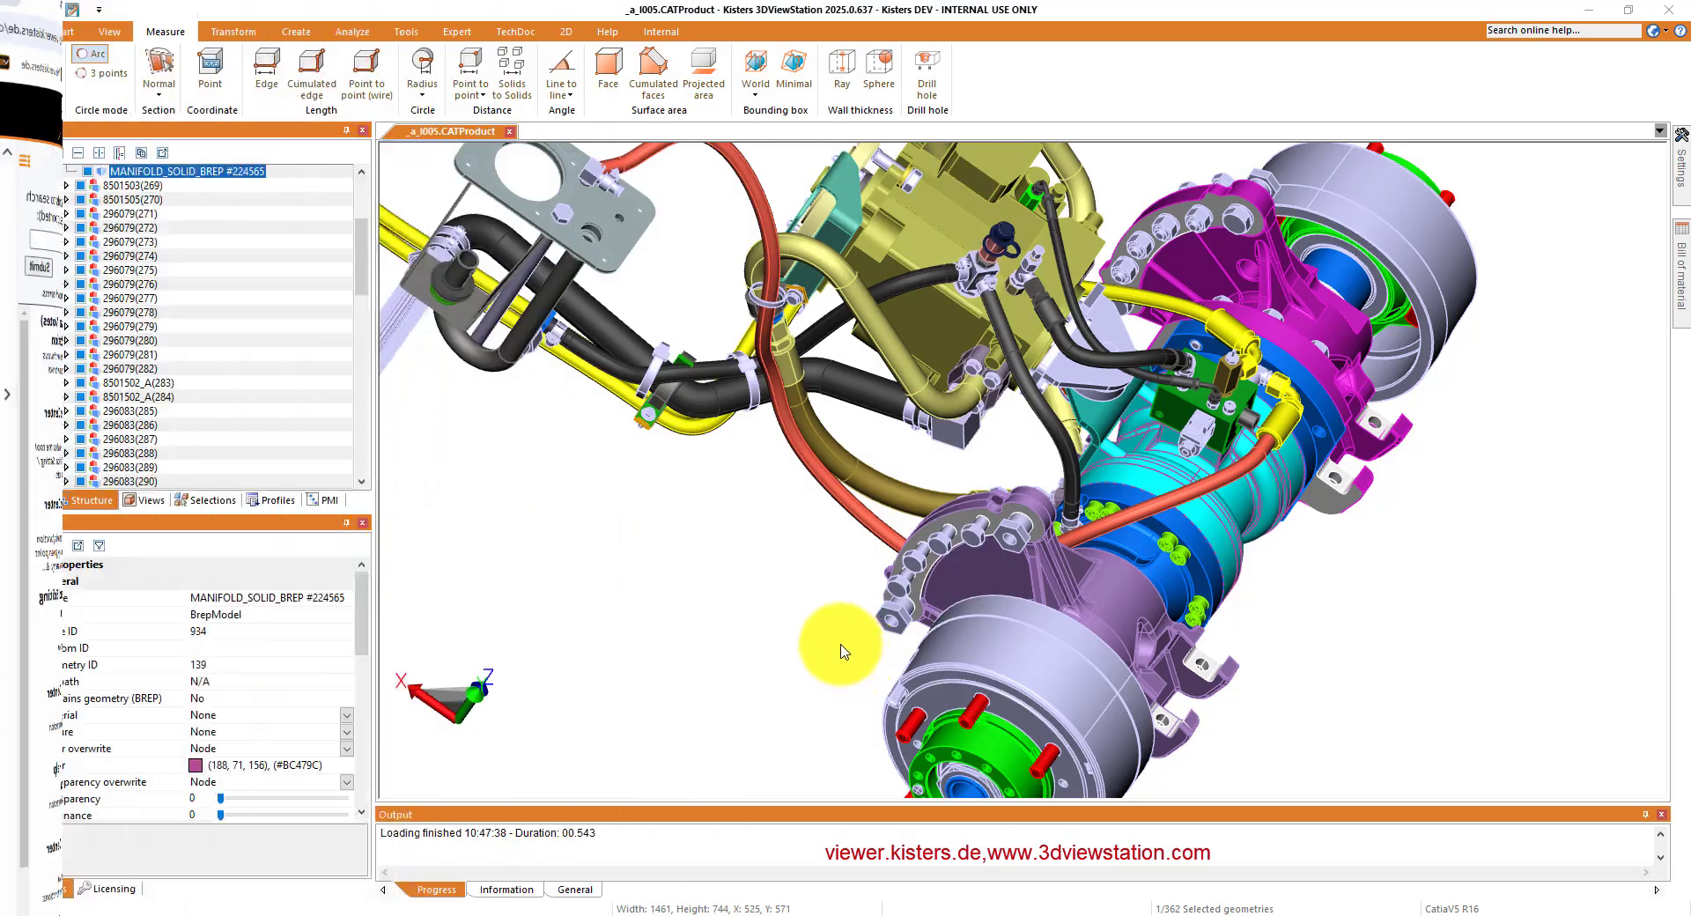
- Switch the interface language to German and back to English
click(1658, 33)
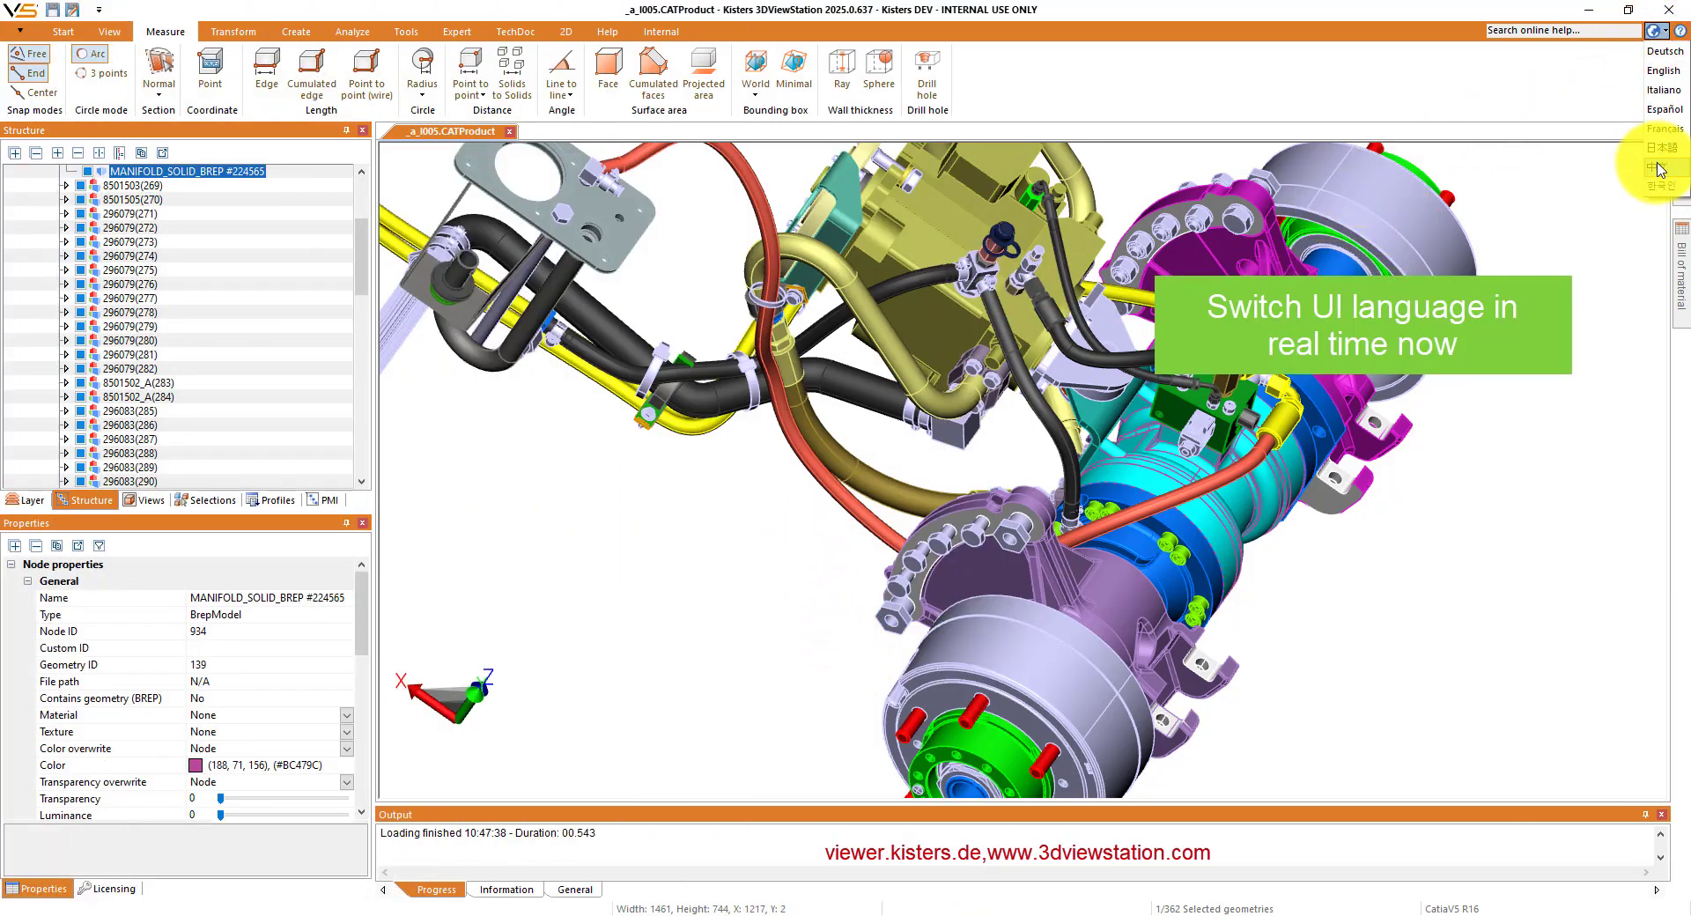
click(1655, 53)
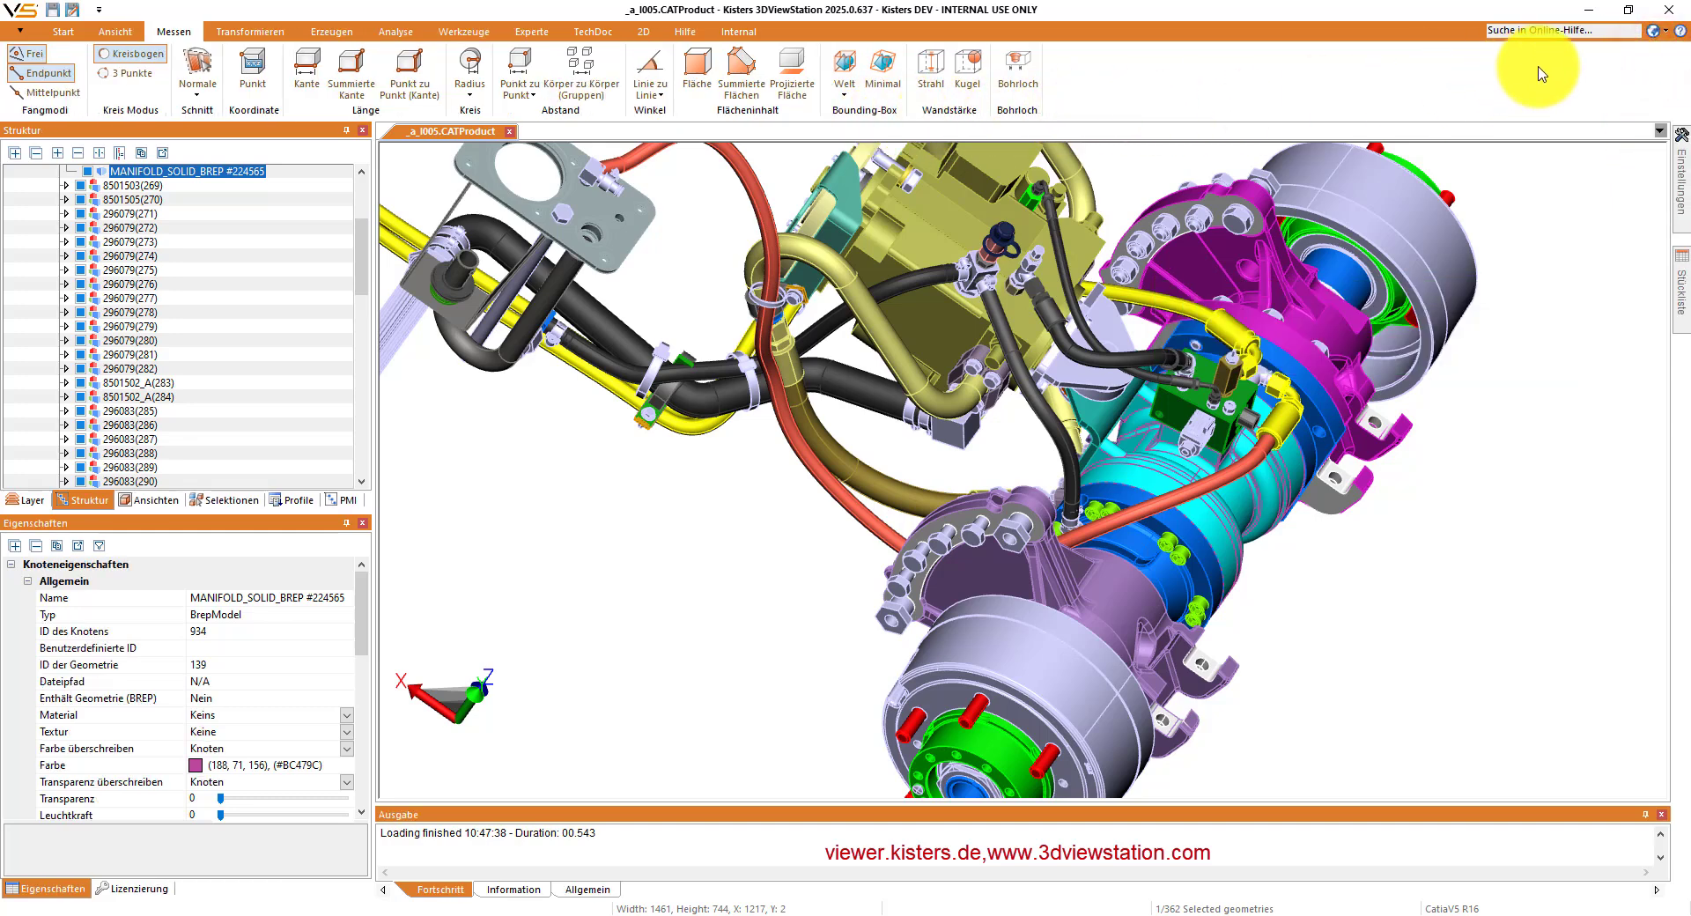
click(1657, 33)
click(1664, 72)
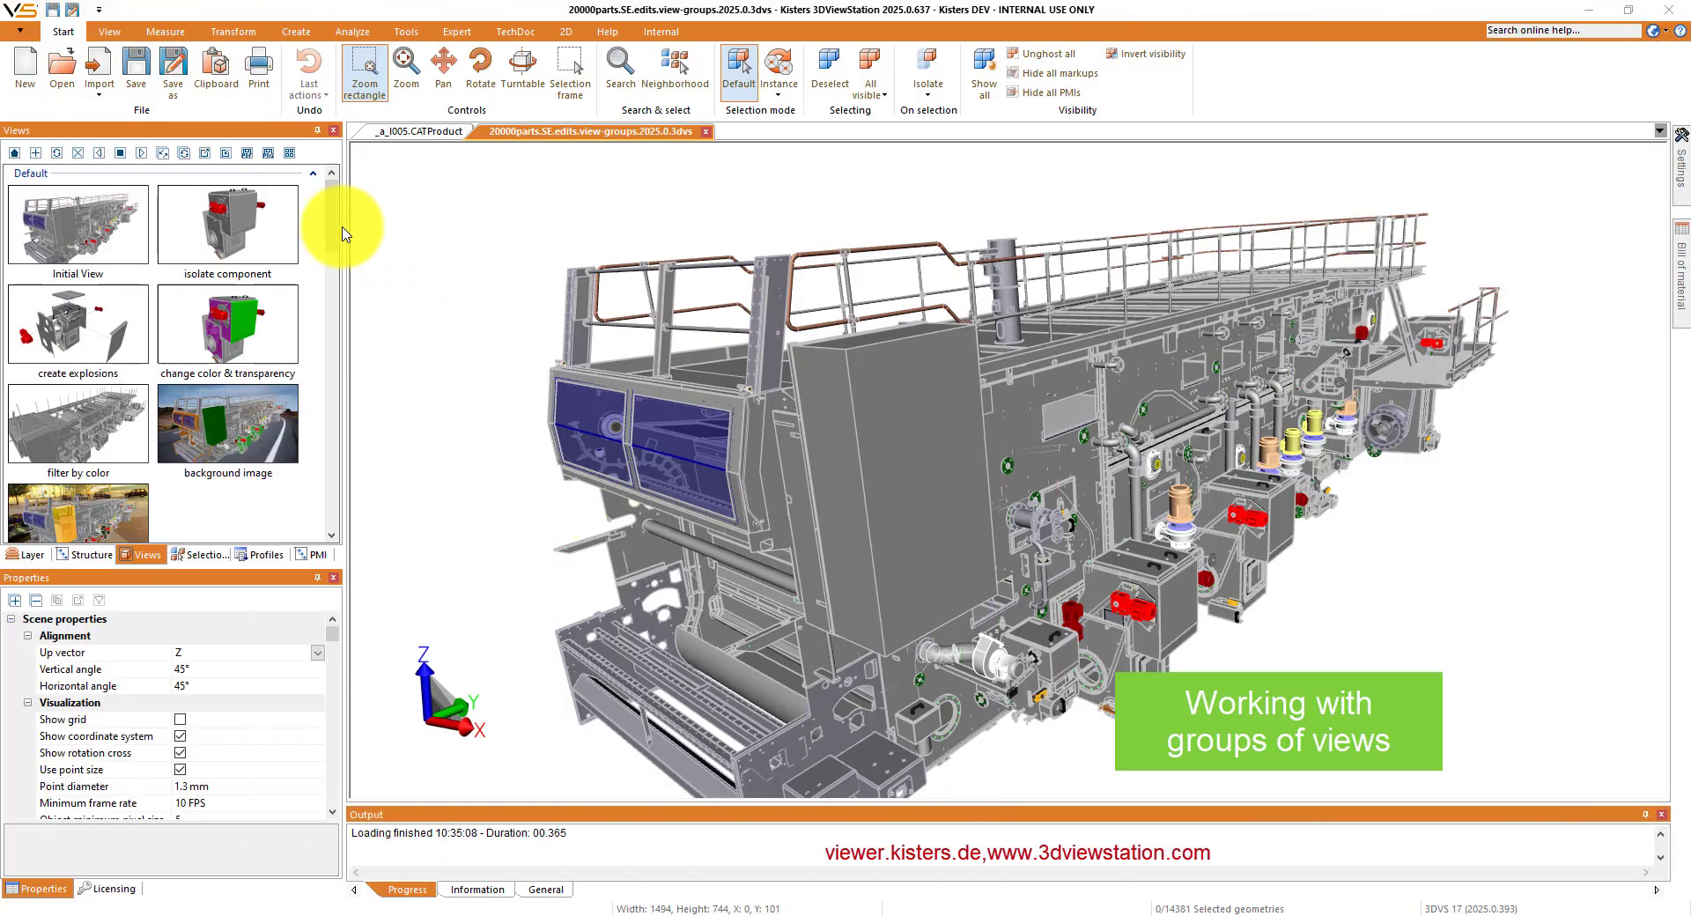
- Collapse the Default, Dis-/Assembly, Markups and Ballooning view groups, leaving only Analysis expanded
drag(335, 233, 352, 200)
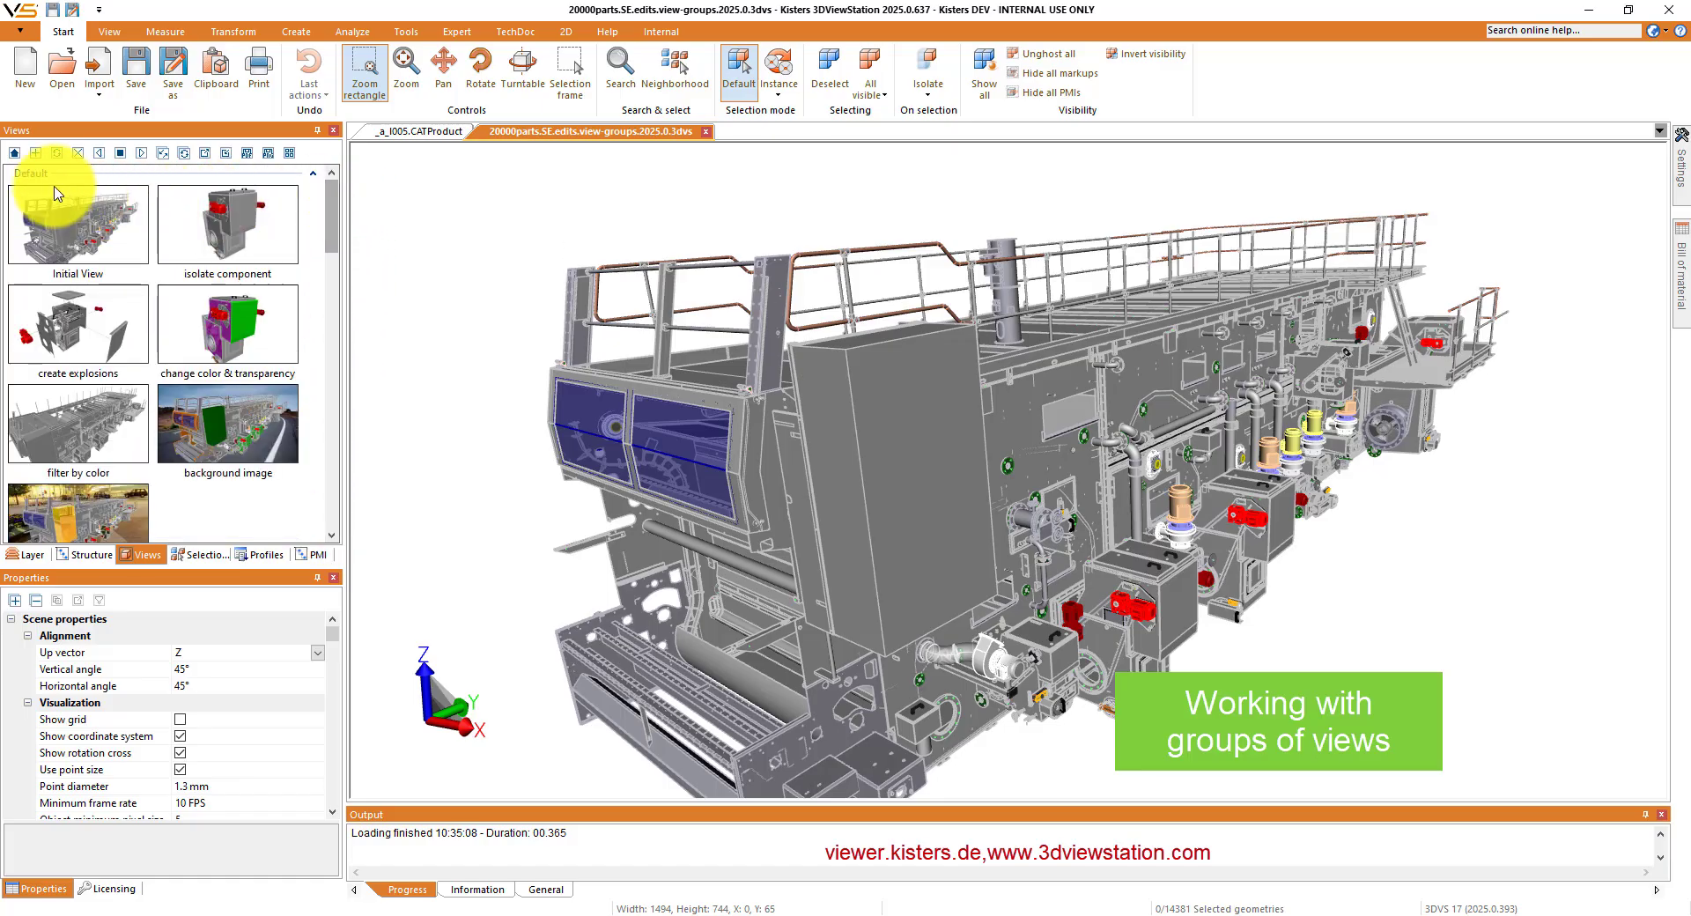
click(313, 173)
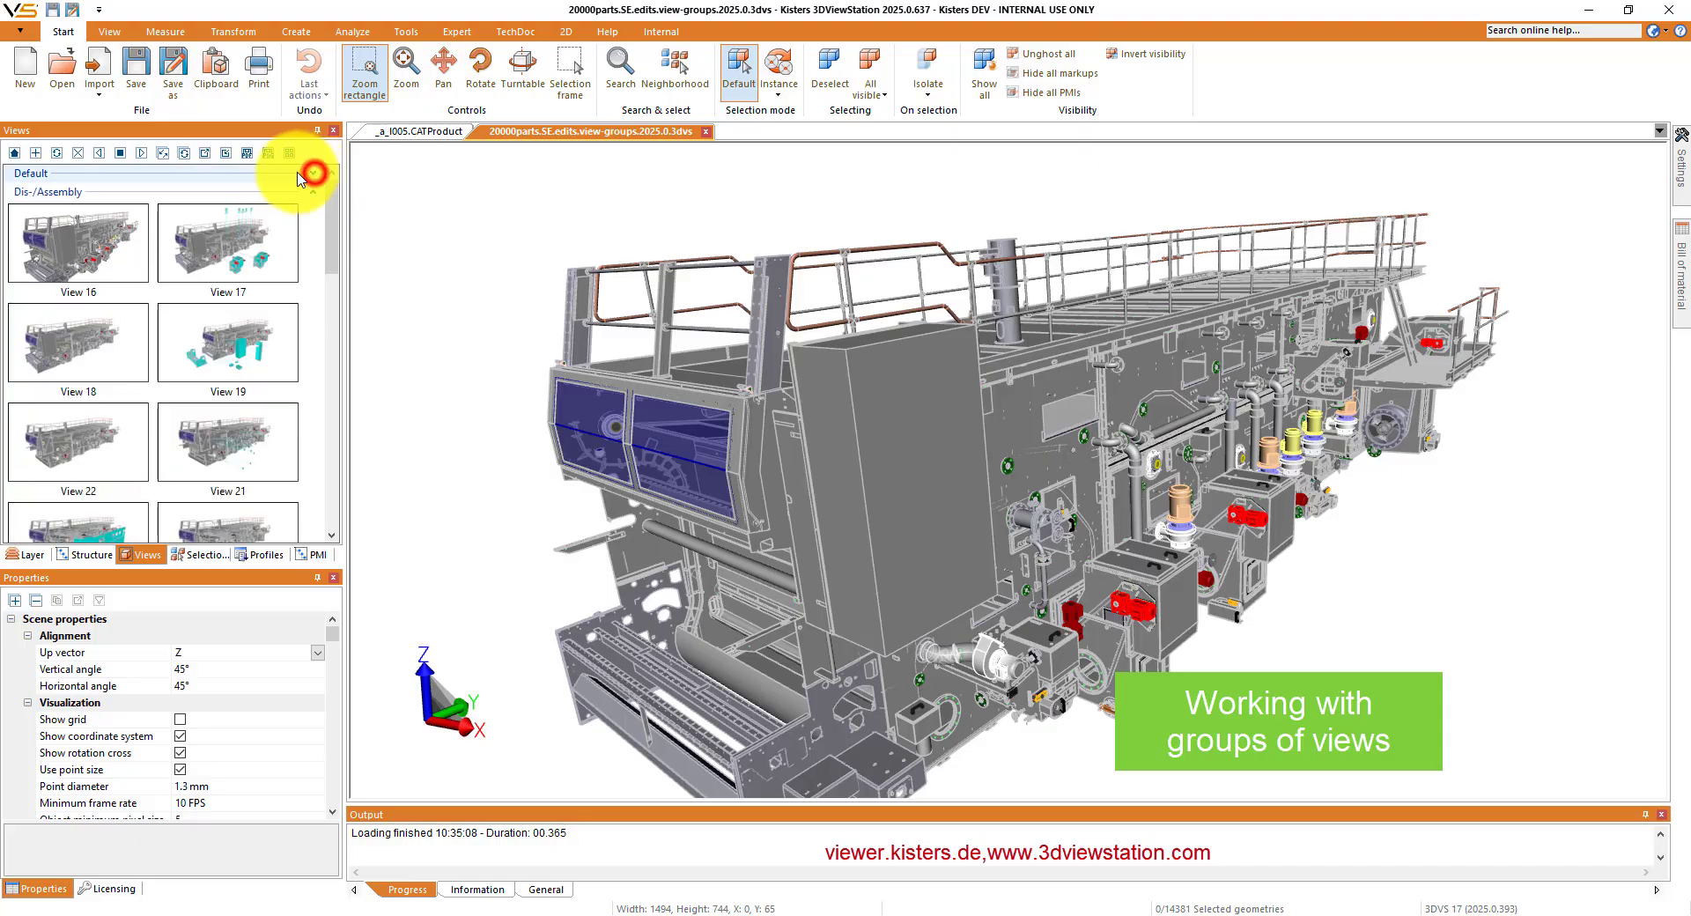
click(312, 192)
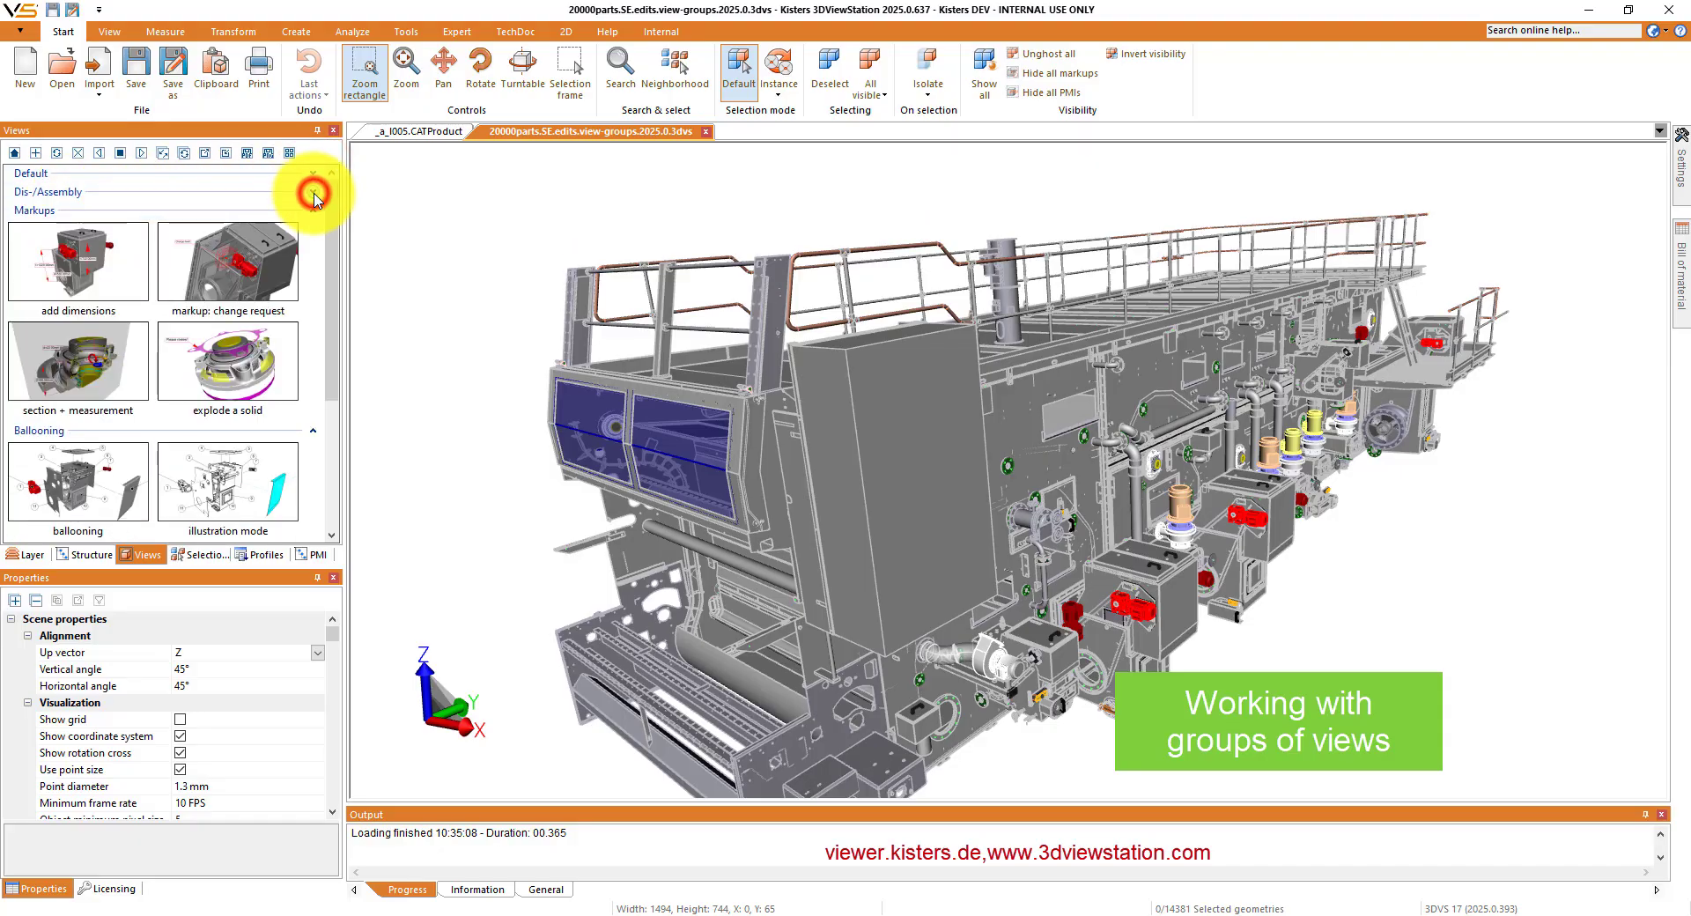
click(312, 211)
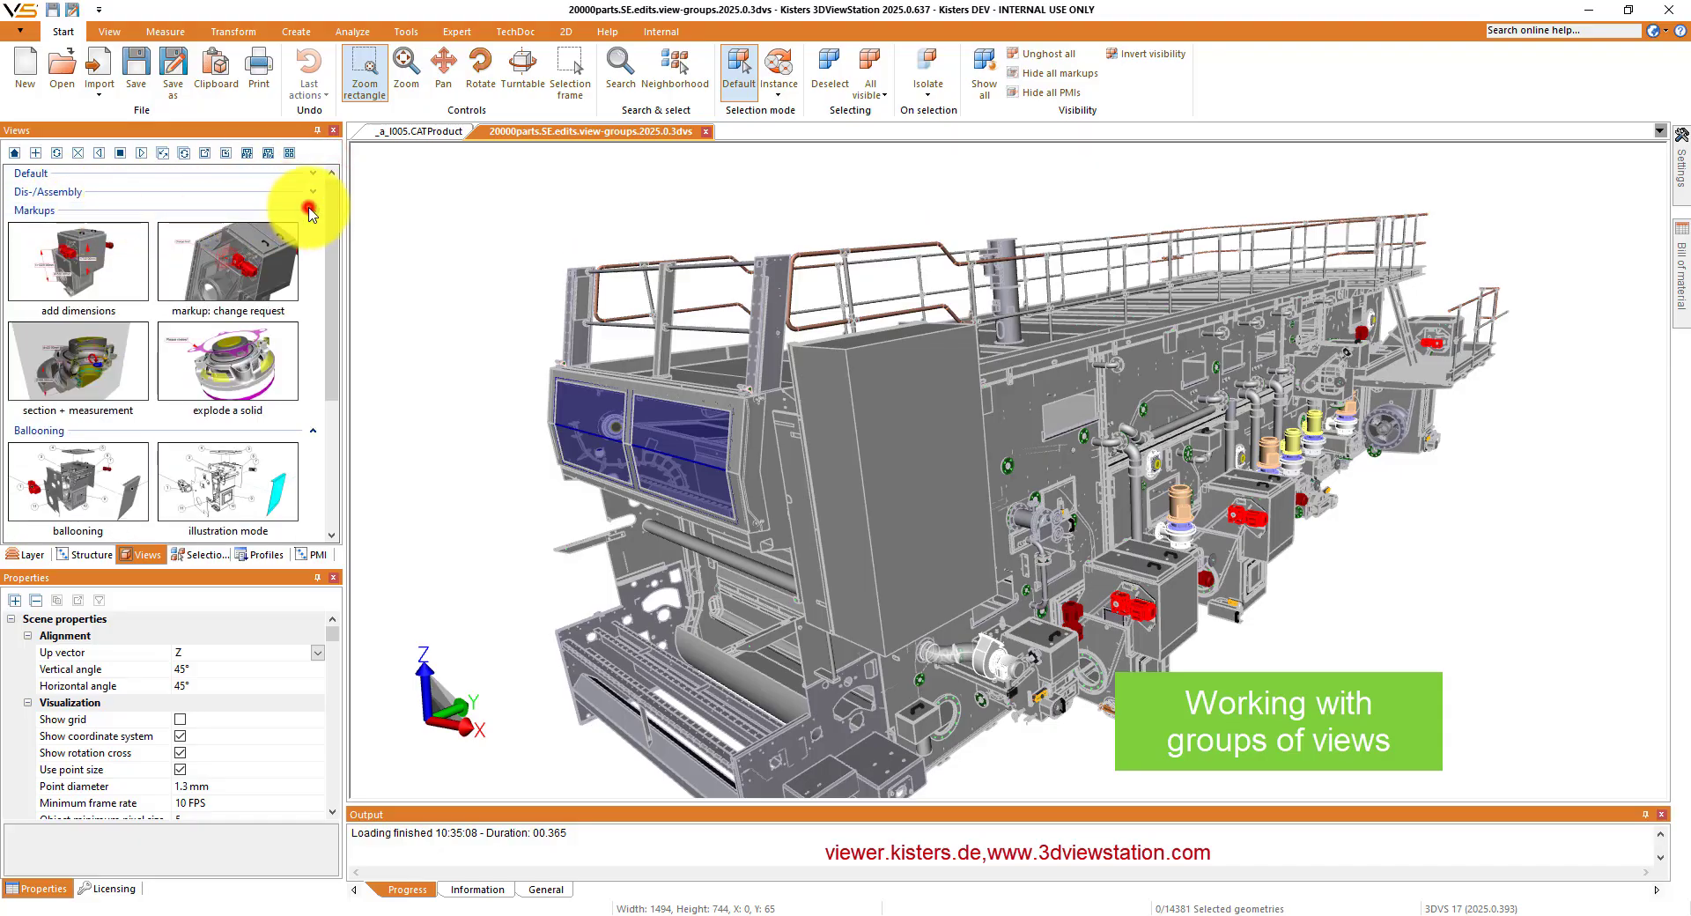
click(312, 228)
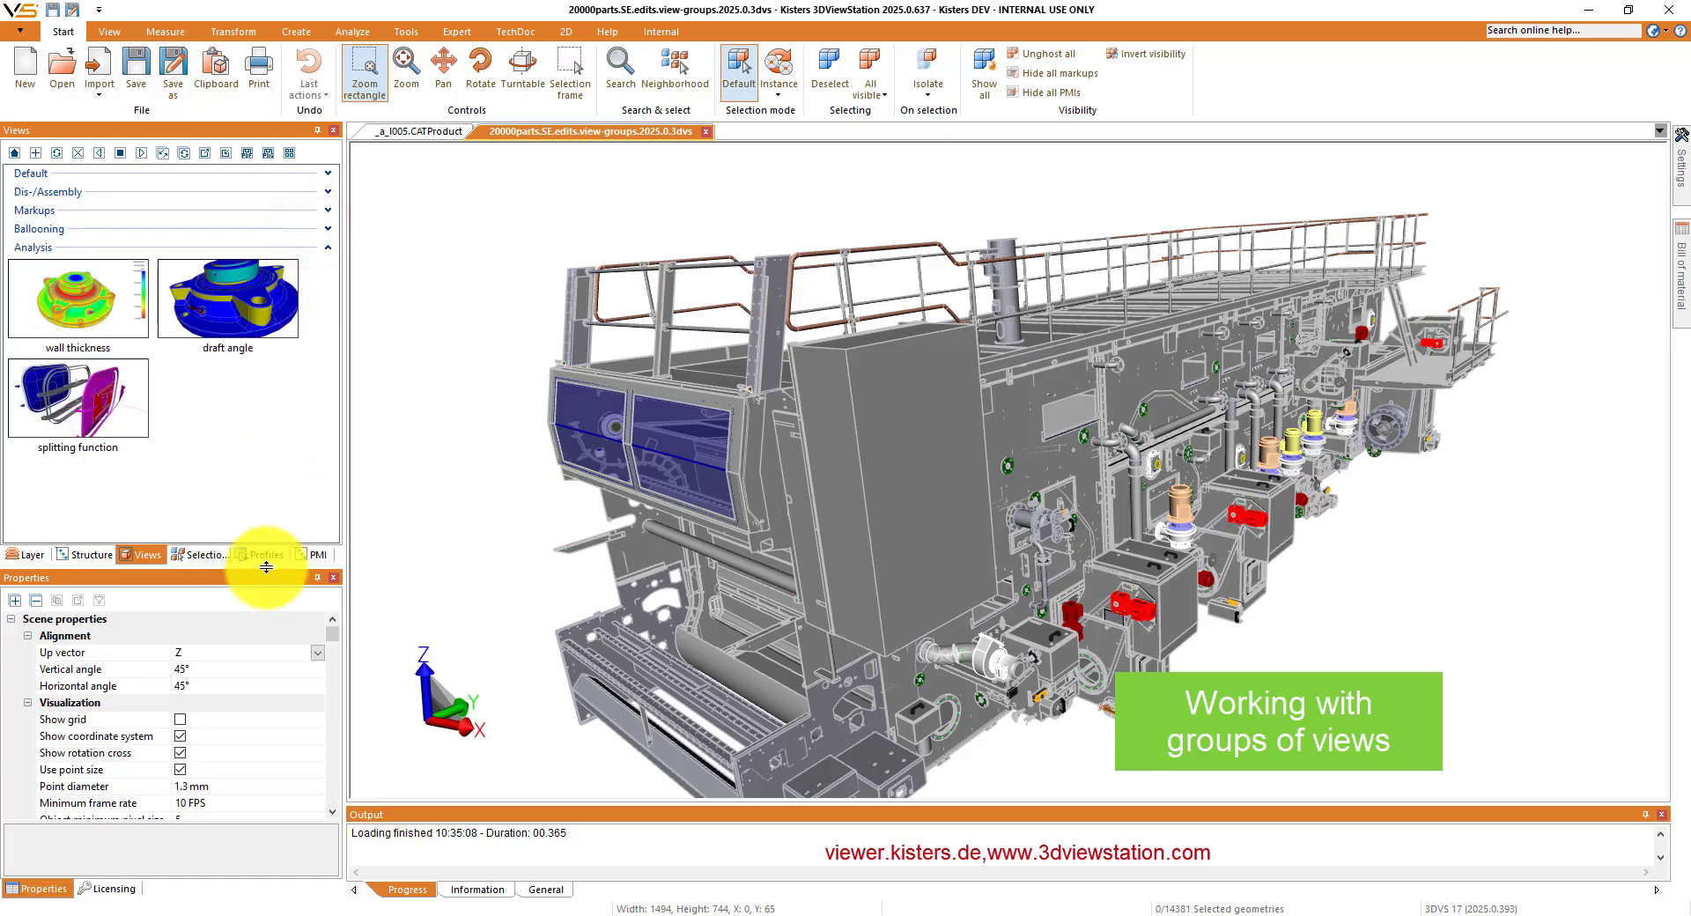
- Minimize the ribbon and enlarge the Views pane in height and width to make room for the view thumbnails
drag(265, 566, 266, 748)
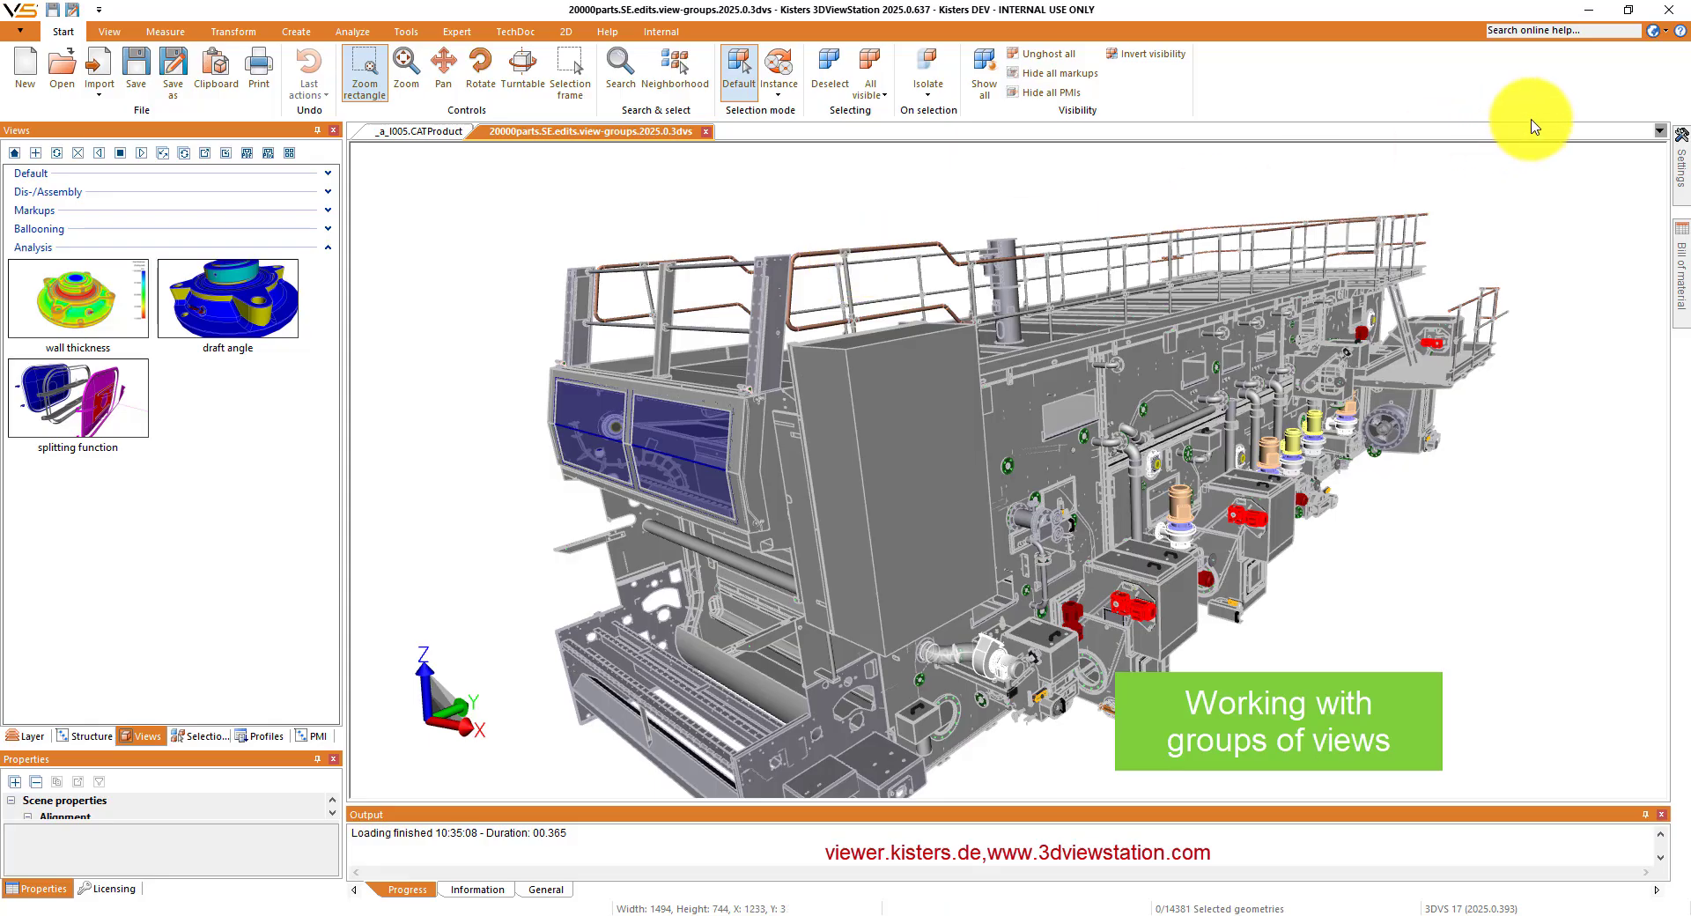
right_click(1379, 88)
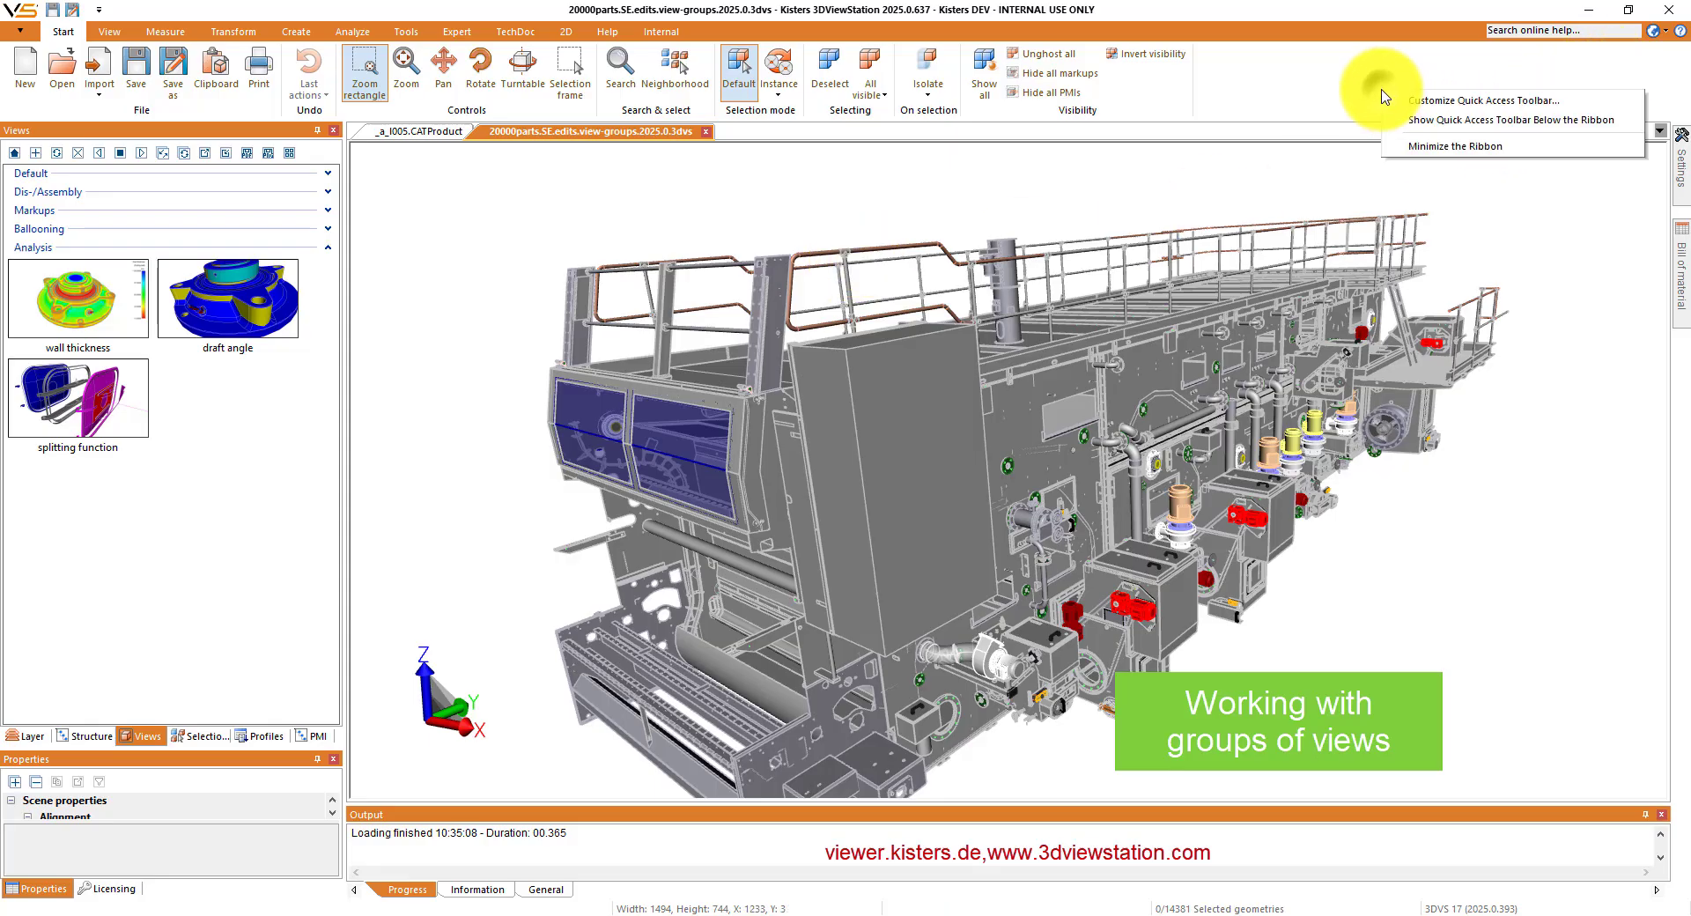
click(1415, 144)
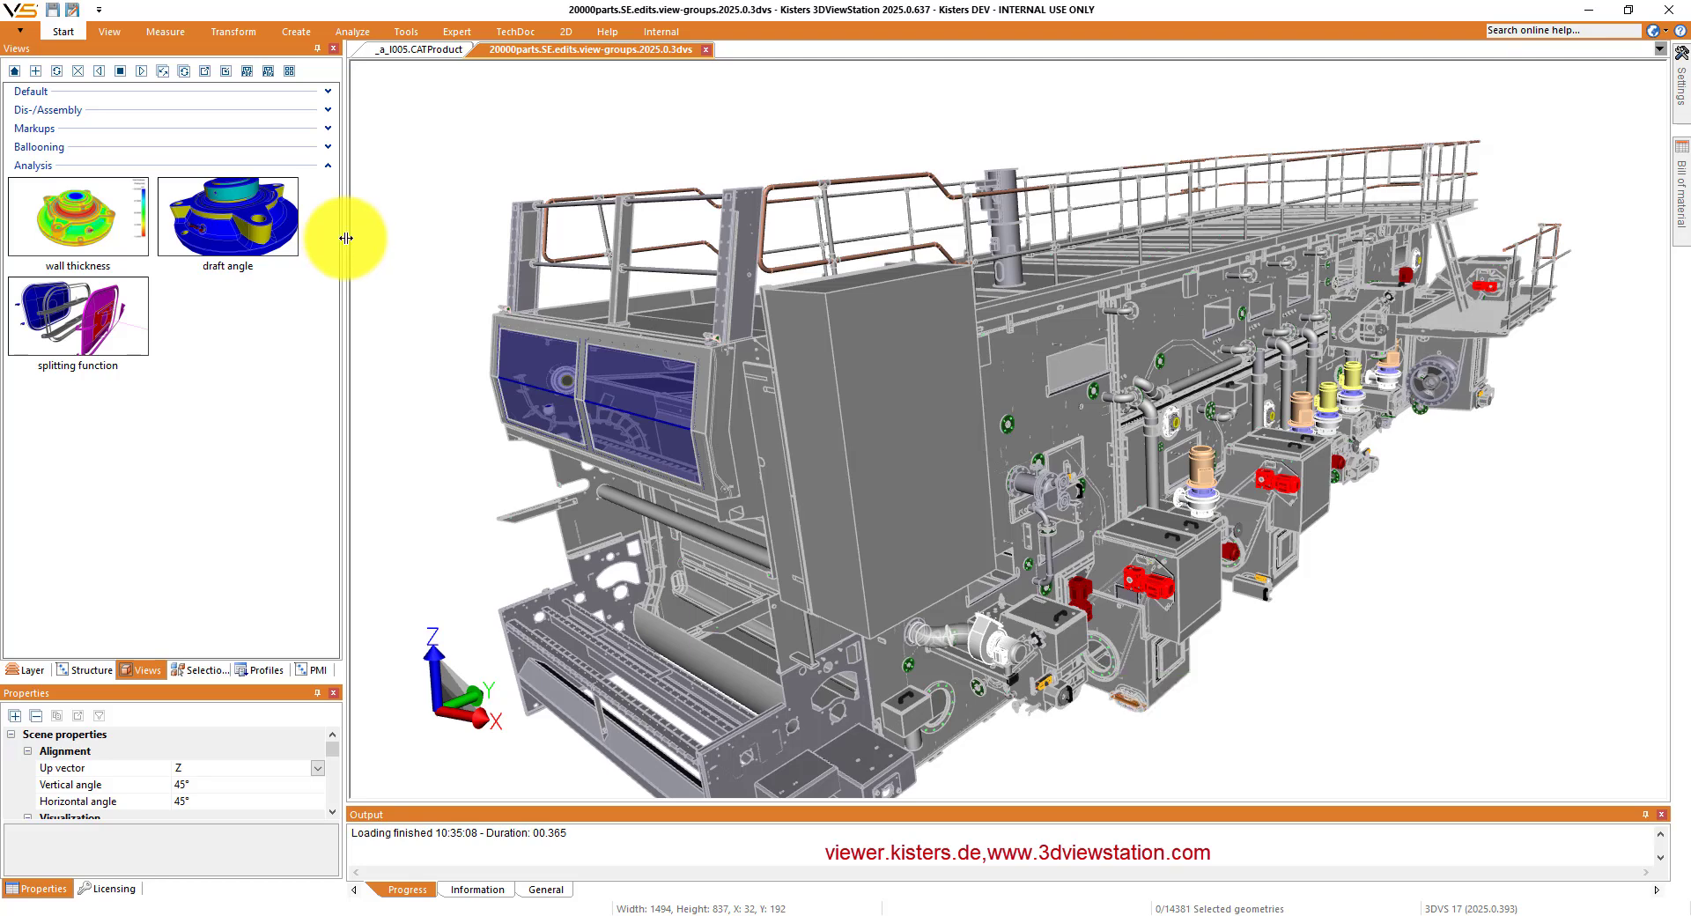
drag(346, 237, 1193, 211)
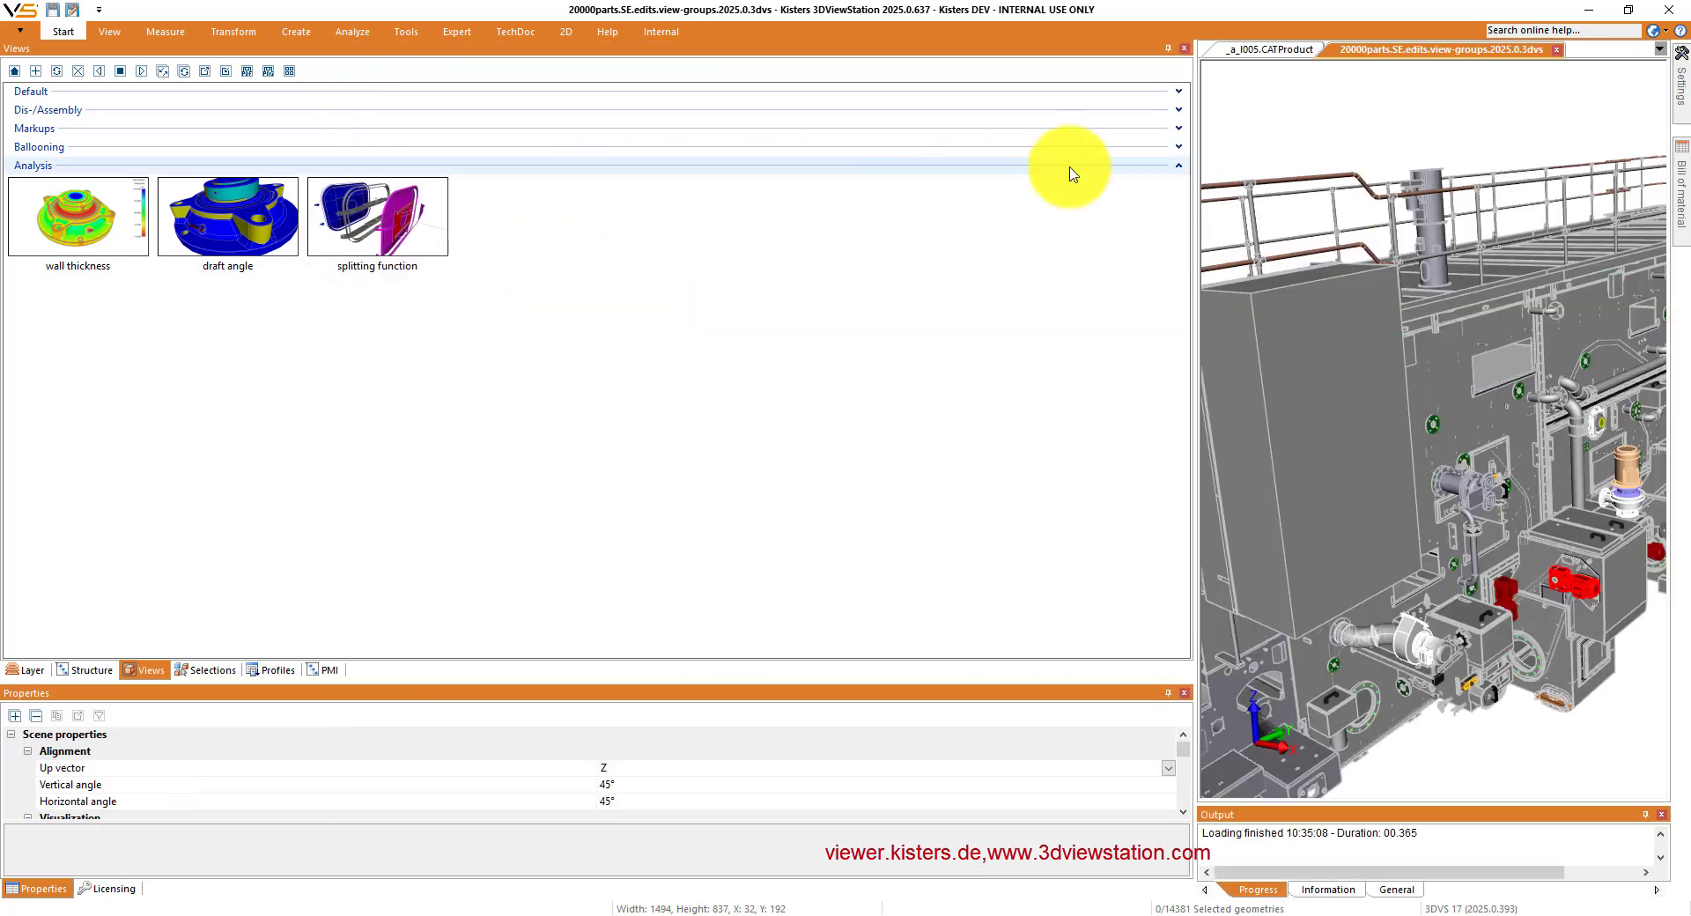
- Expand the Ballooning, Markups, Dis-/Assembly and Default view groups
click(1178, 147)
click(1178, 127)
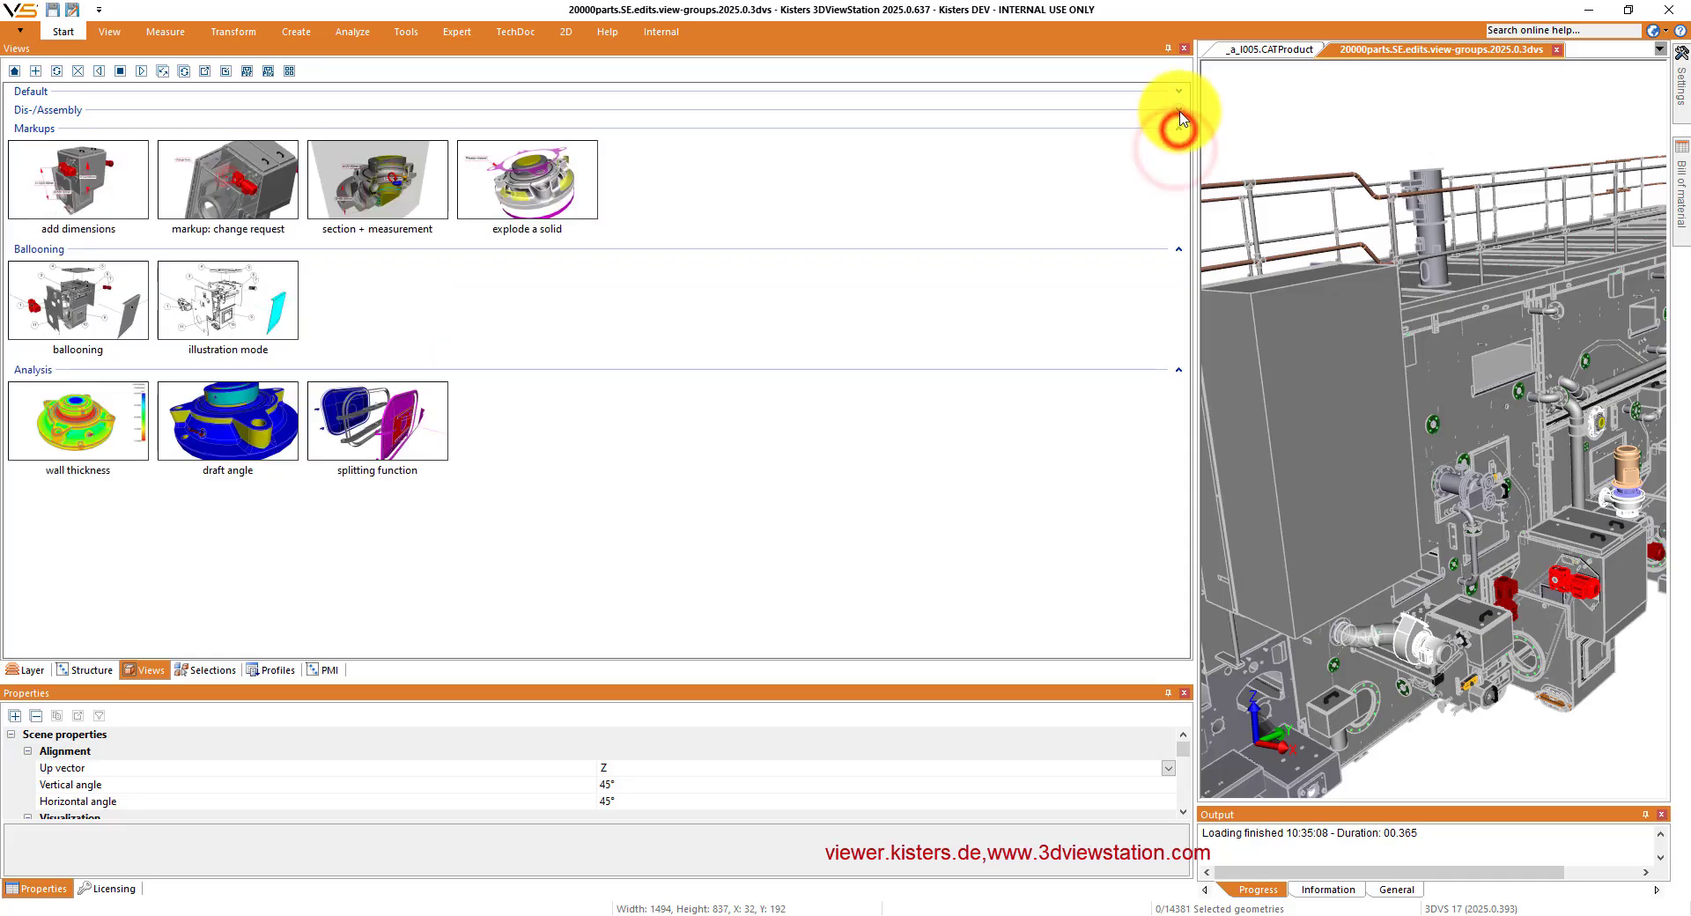
click(1178, 110)
click(1164, 91)
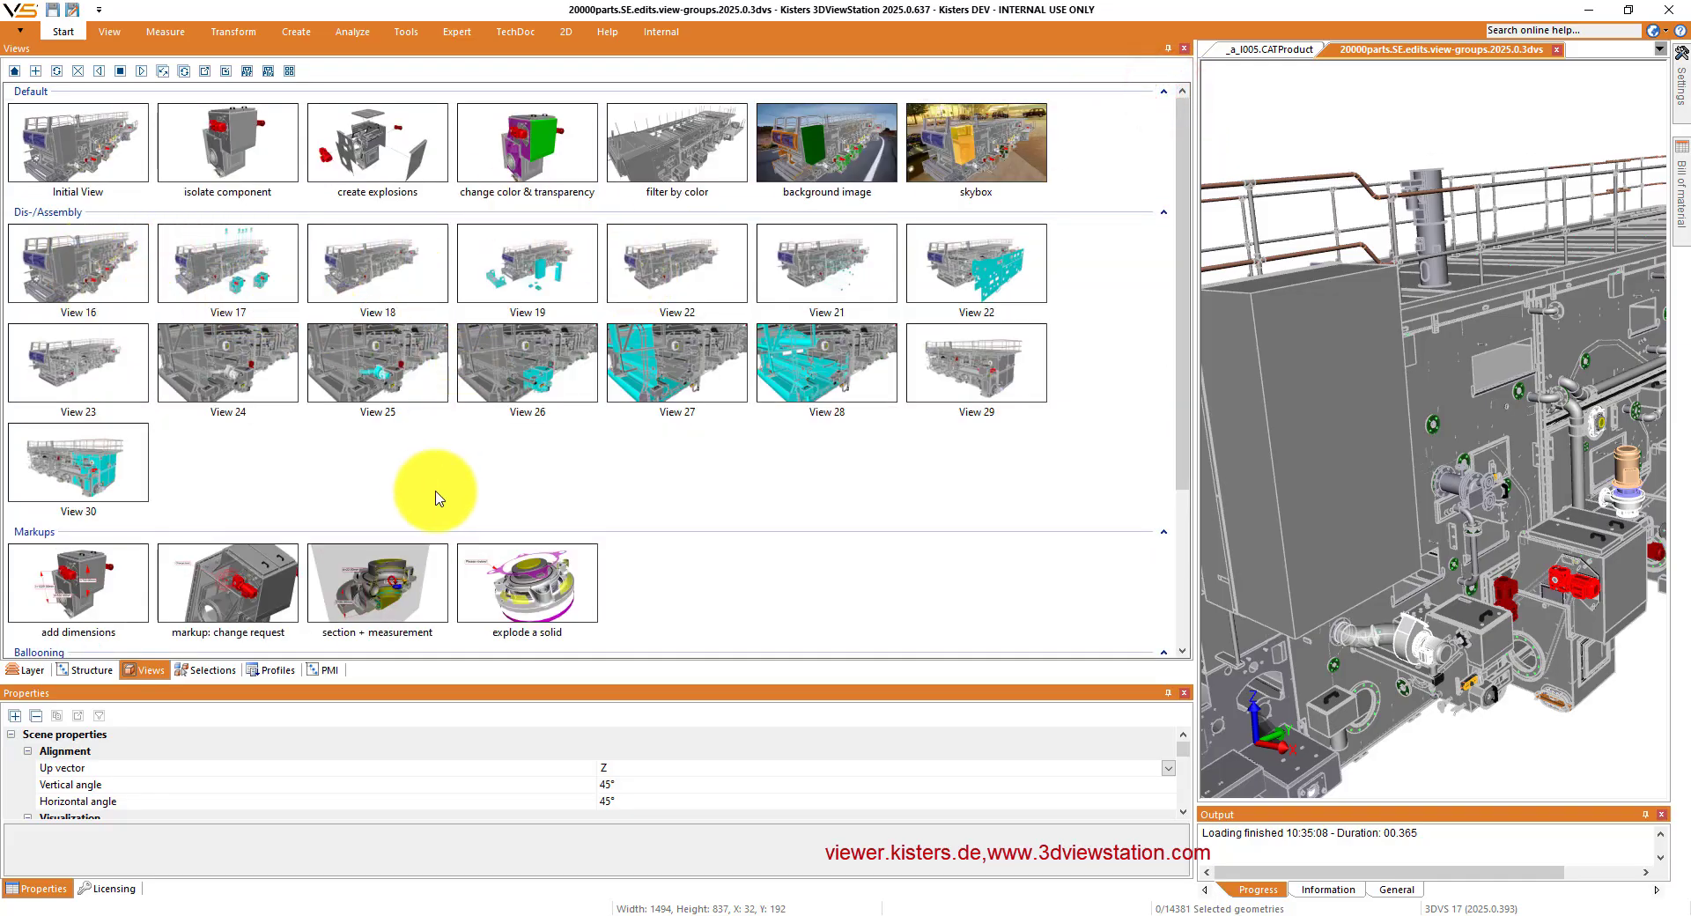
- Add a new view group below Analysis and narrow the Views pane to three thumbnails per row
scroll(435, 498, down, 3)
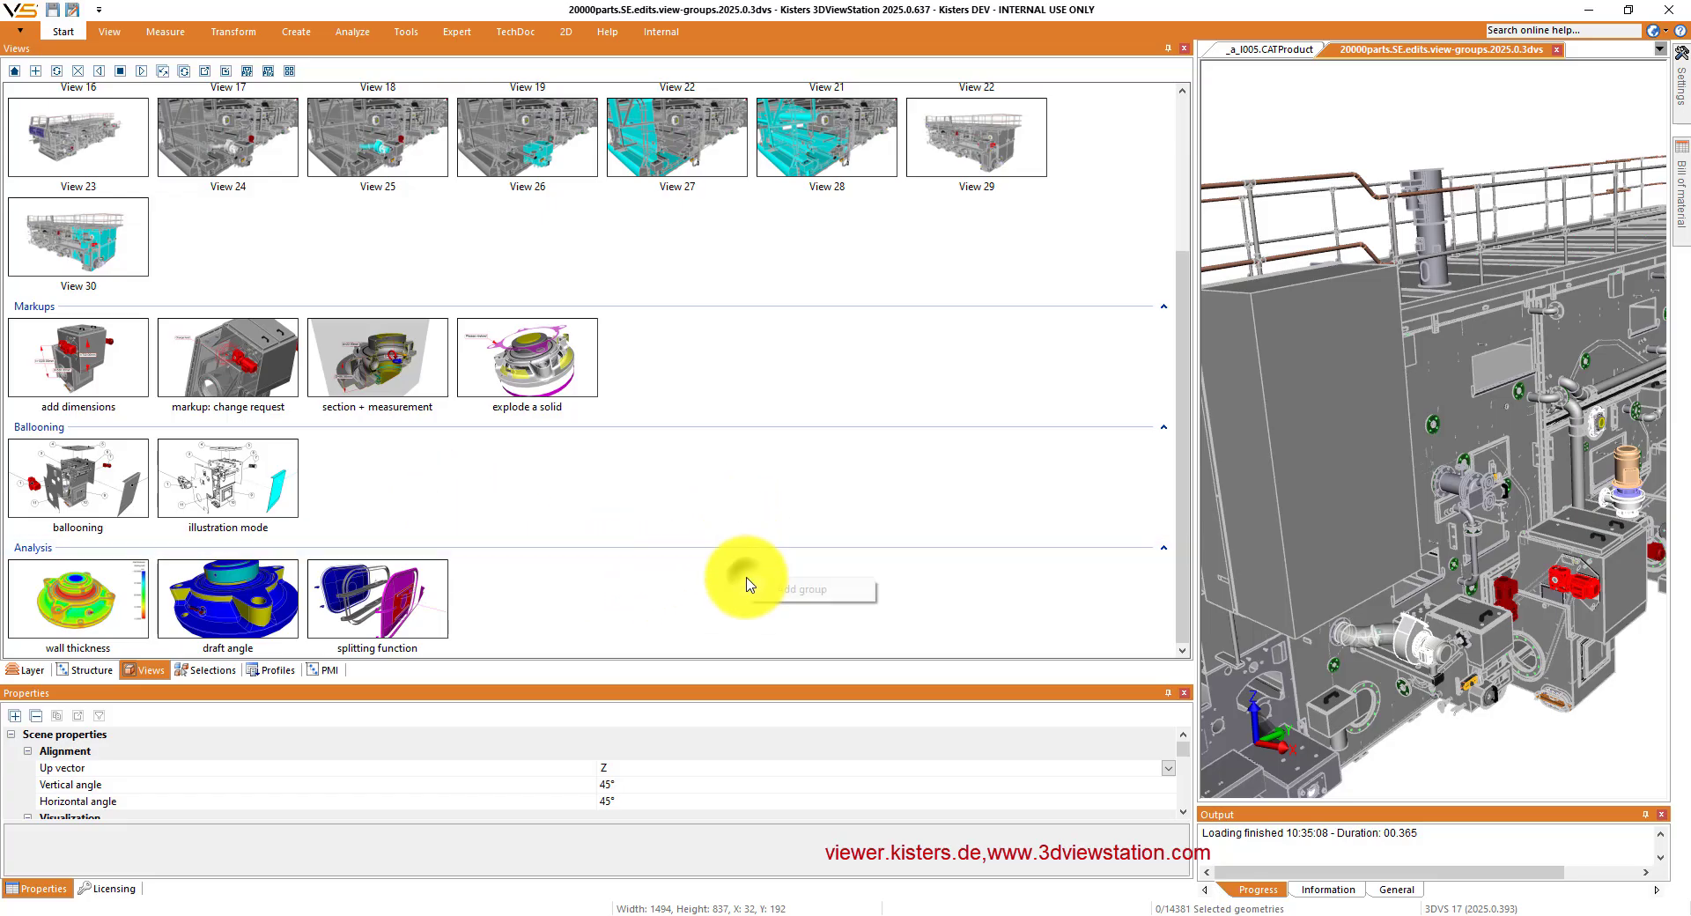
click(792, 591)
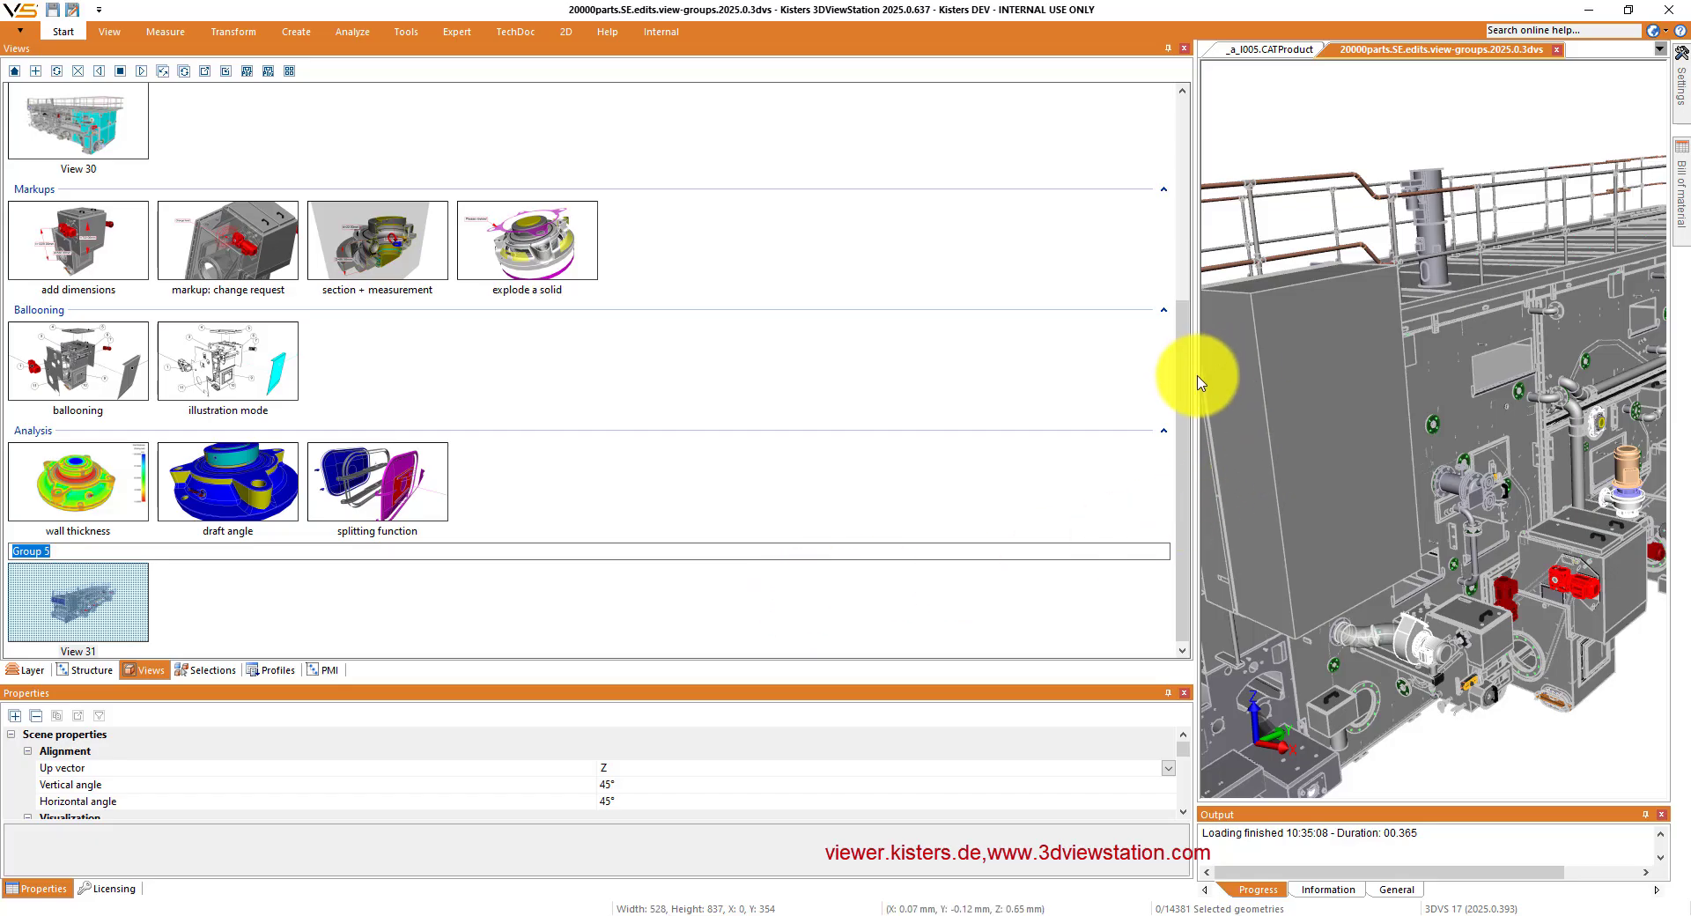
drag(1195, 377, 524, 378)
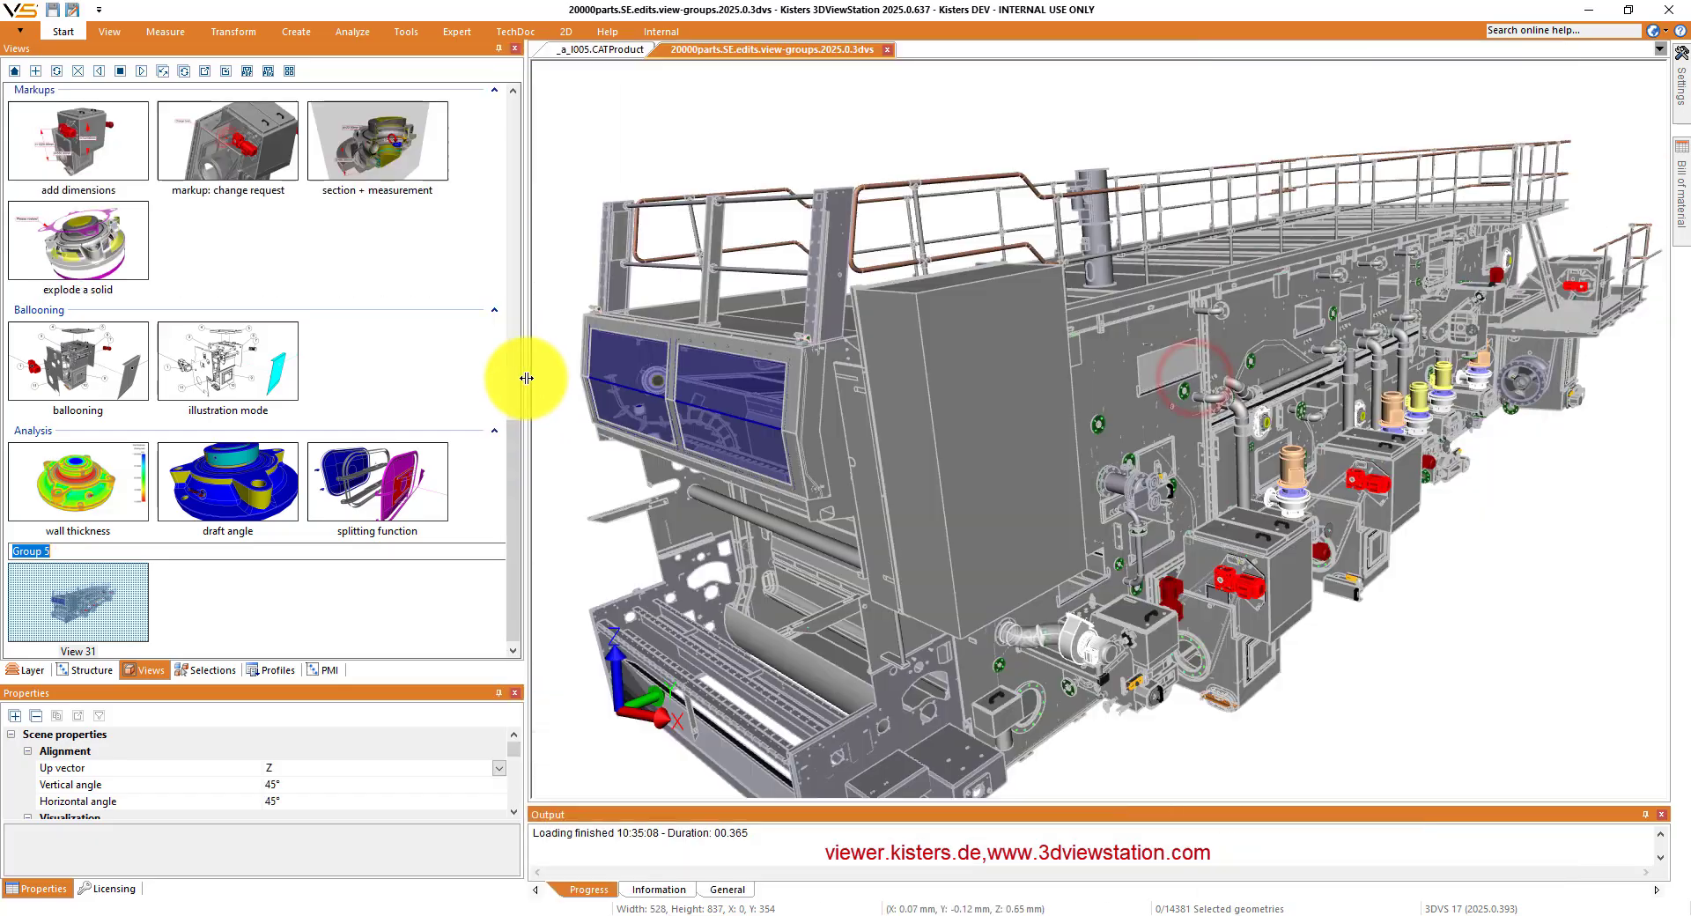
- Isolate the large grey box housing on the machine's front end and save it as a new view in Group 5
click(988, 497)
right_click(988, 491)
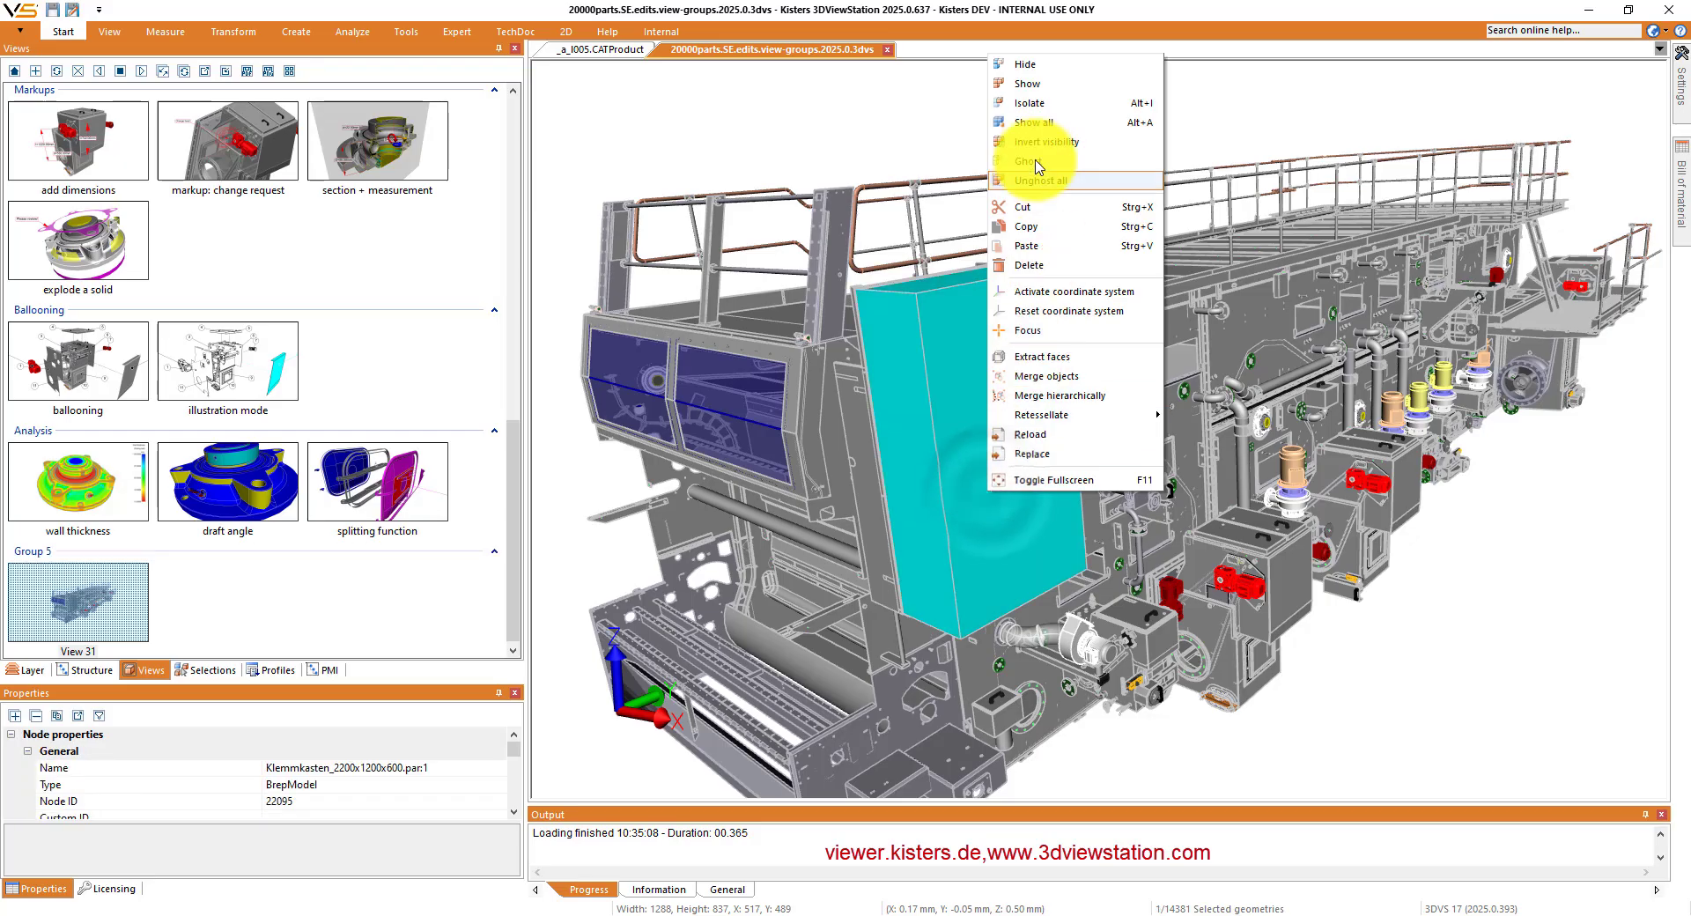
click(1036, 112)
click(863, 318)
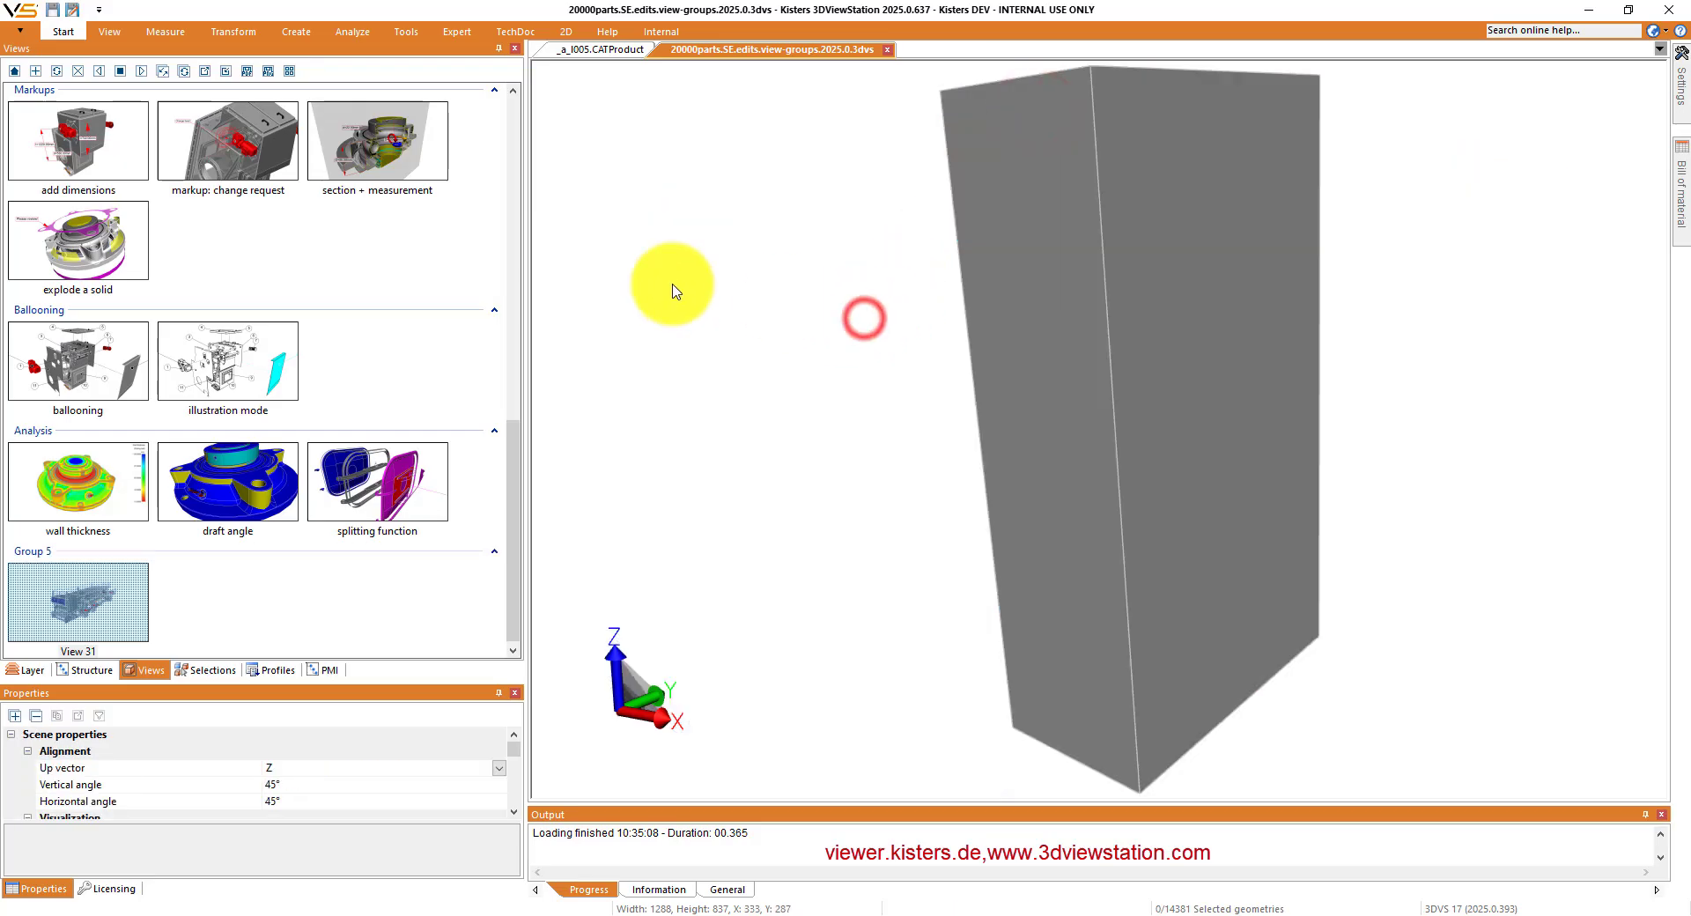
click(35, 71)
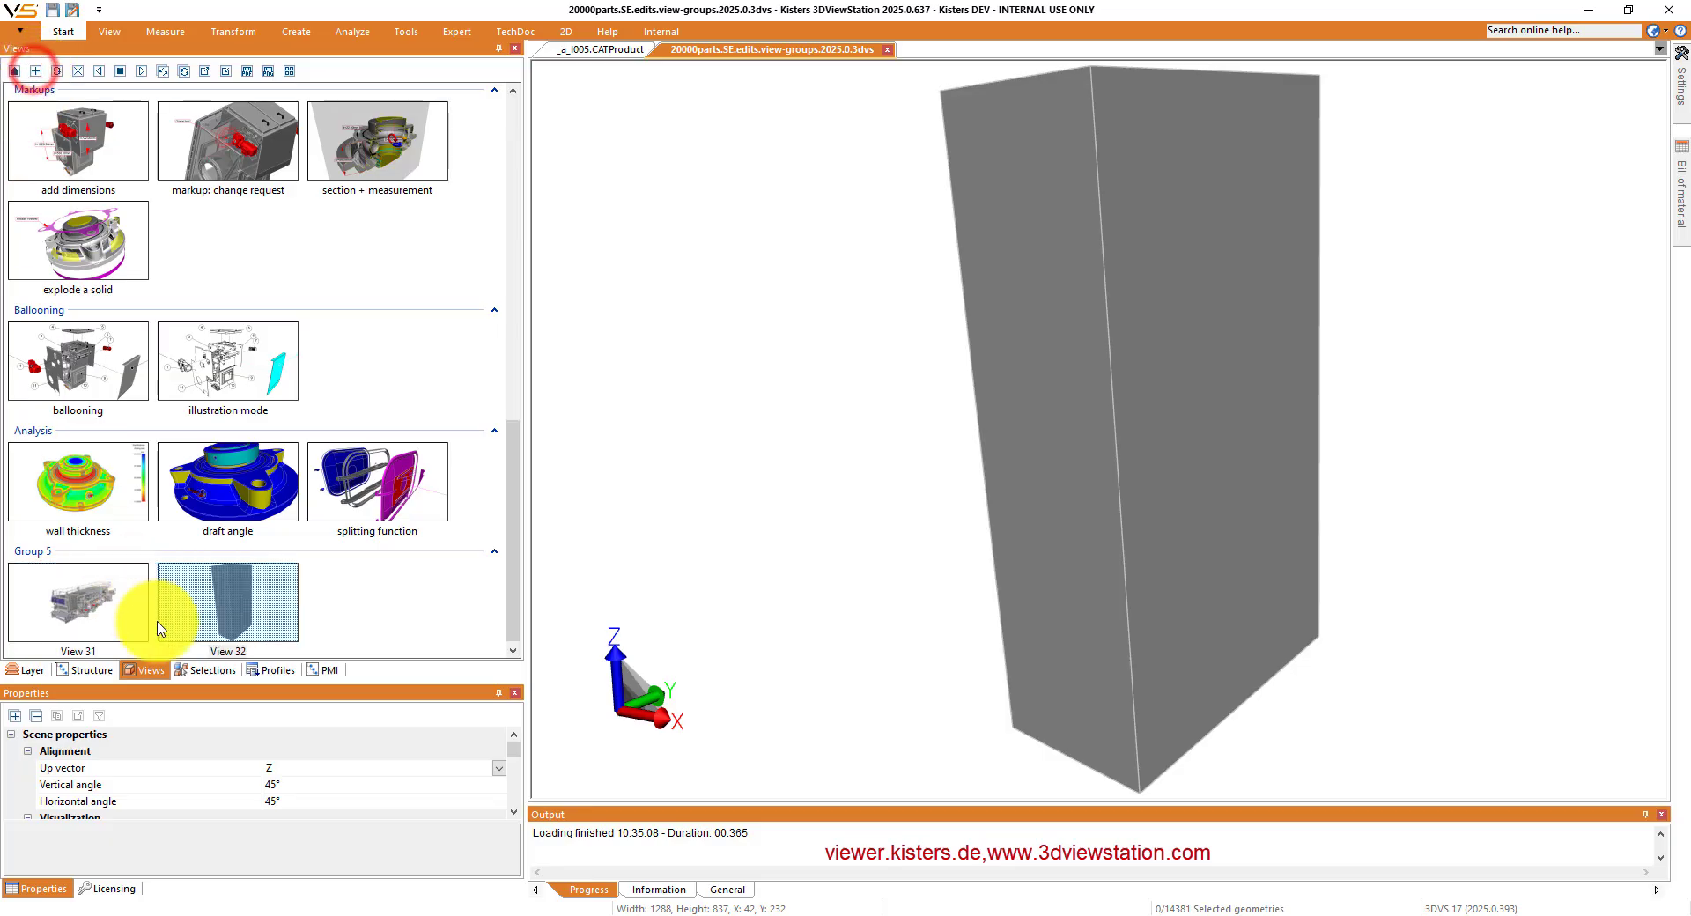
- Move View 32 into the Ballooning group and the "explode a solid" view from Markups into Group 5
drag(273, 611, 368, 363)
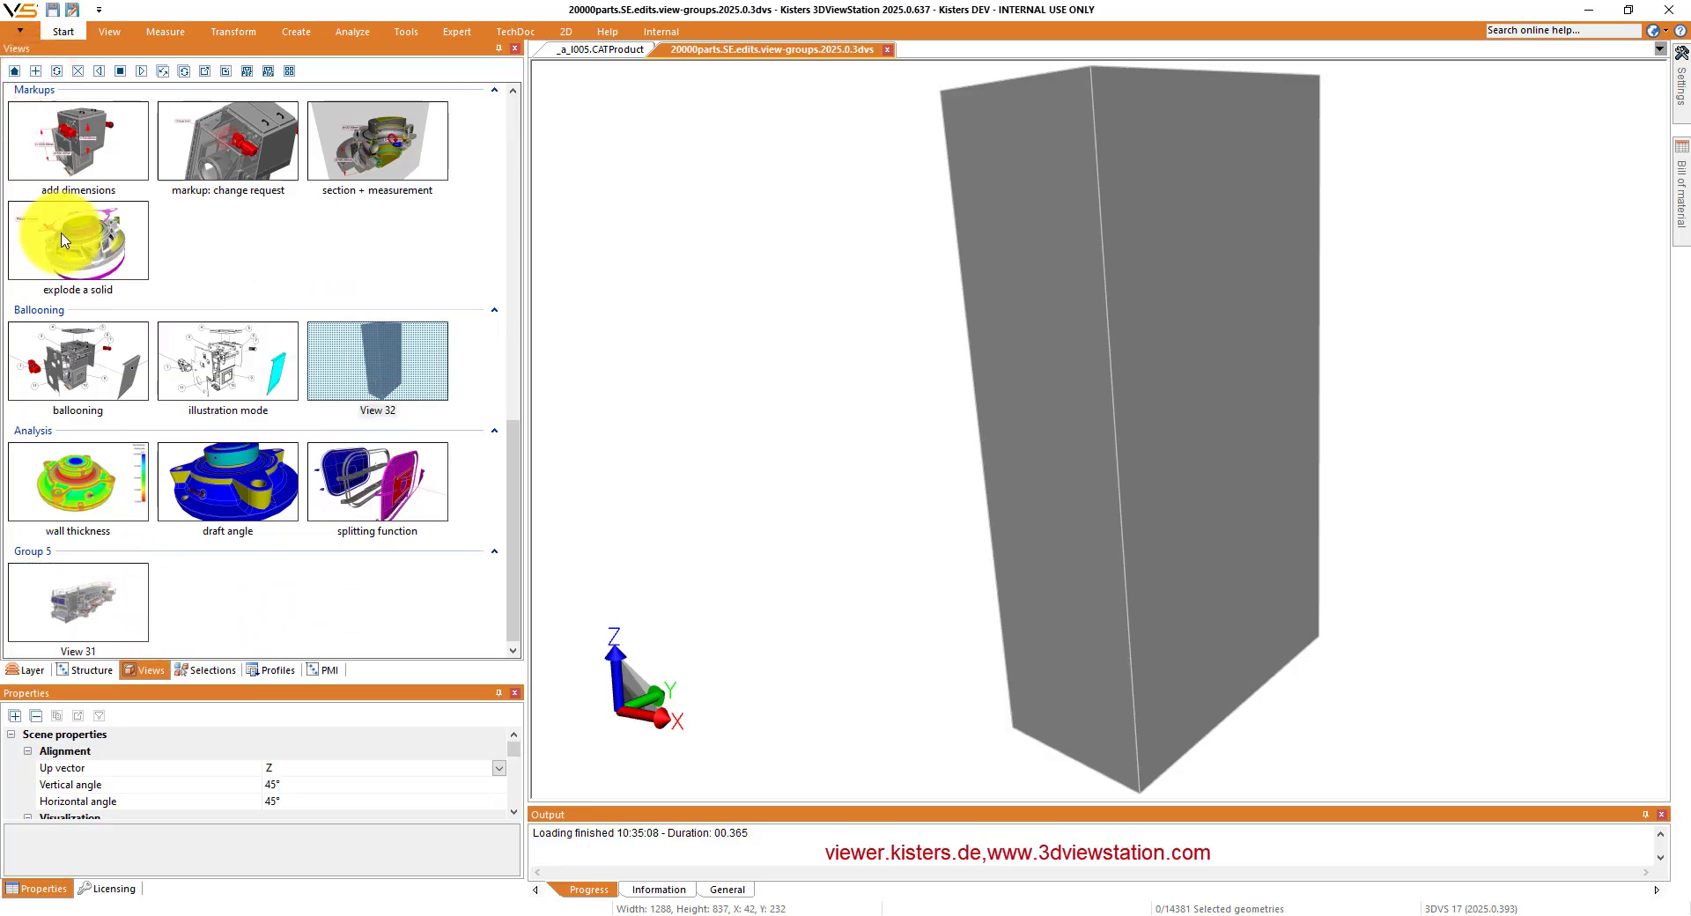
drag(78, 236, 199, 623)
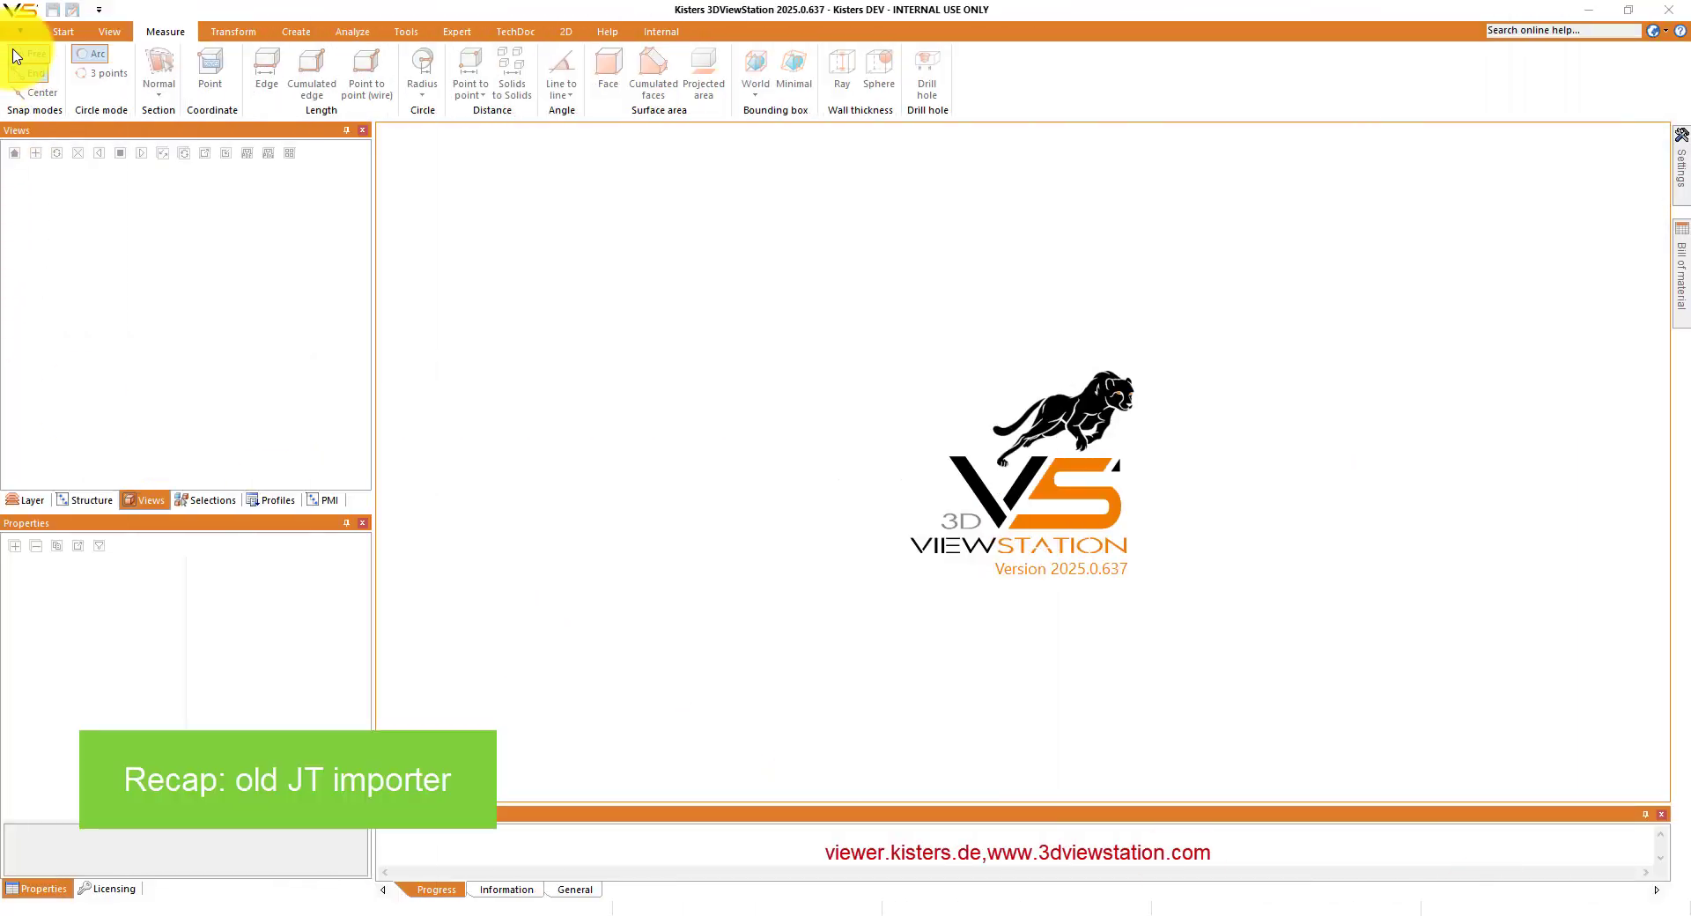
- Open the recent file V3463753_310522.jt with the Detailed import level and geometry (BREP) preferred
click(24, 32)
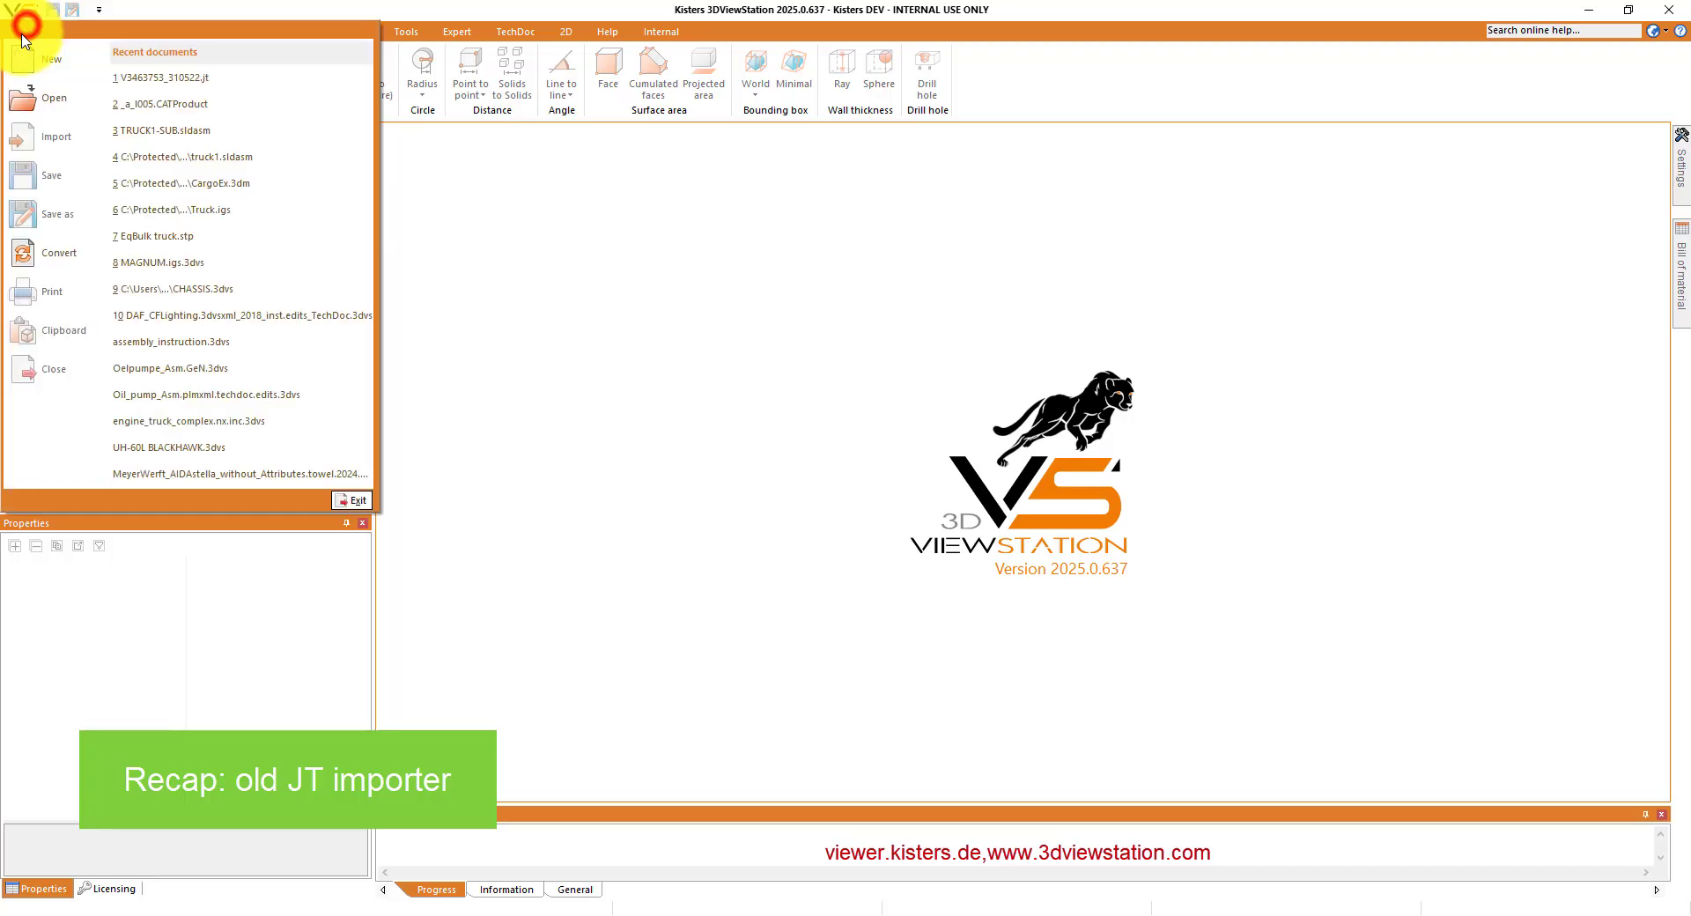
click(141, 77)
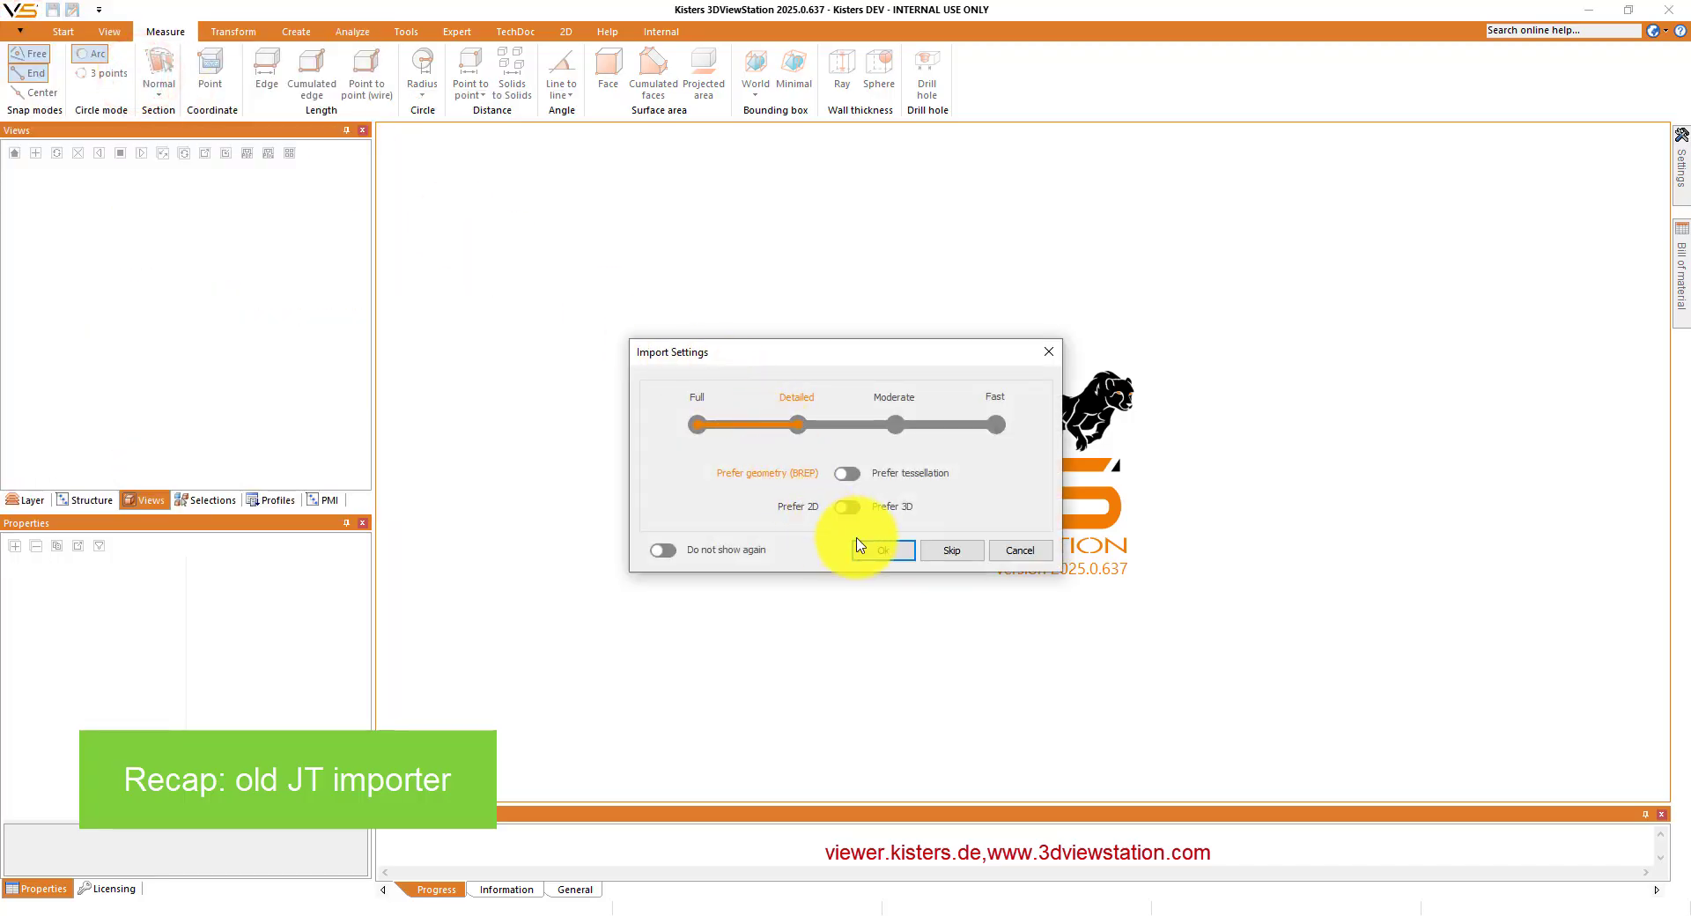
click(885, 552)
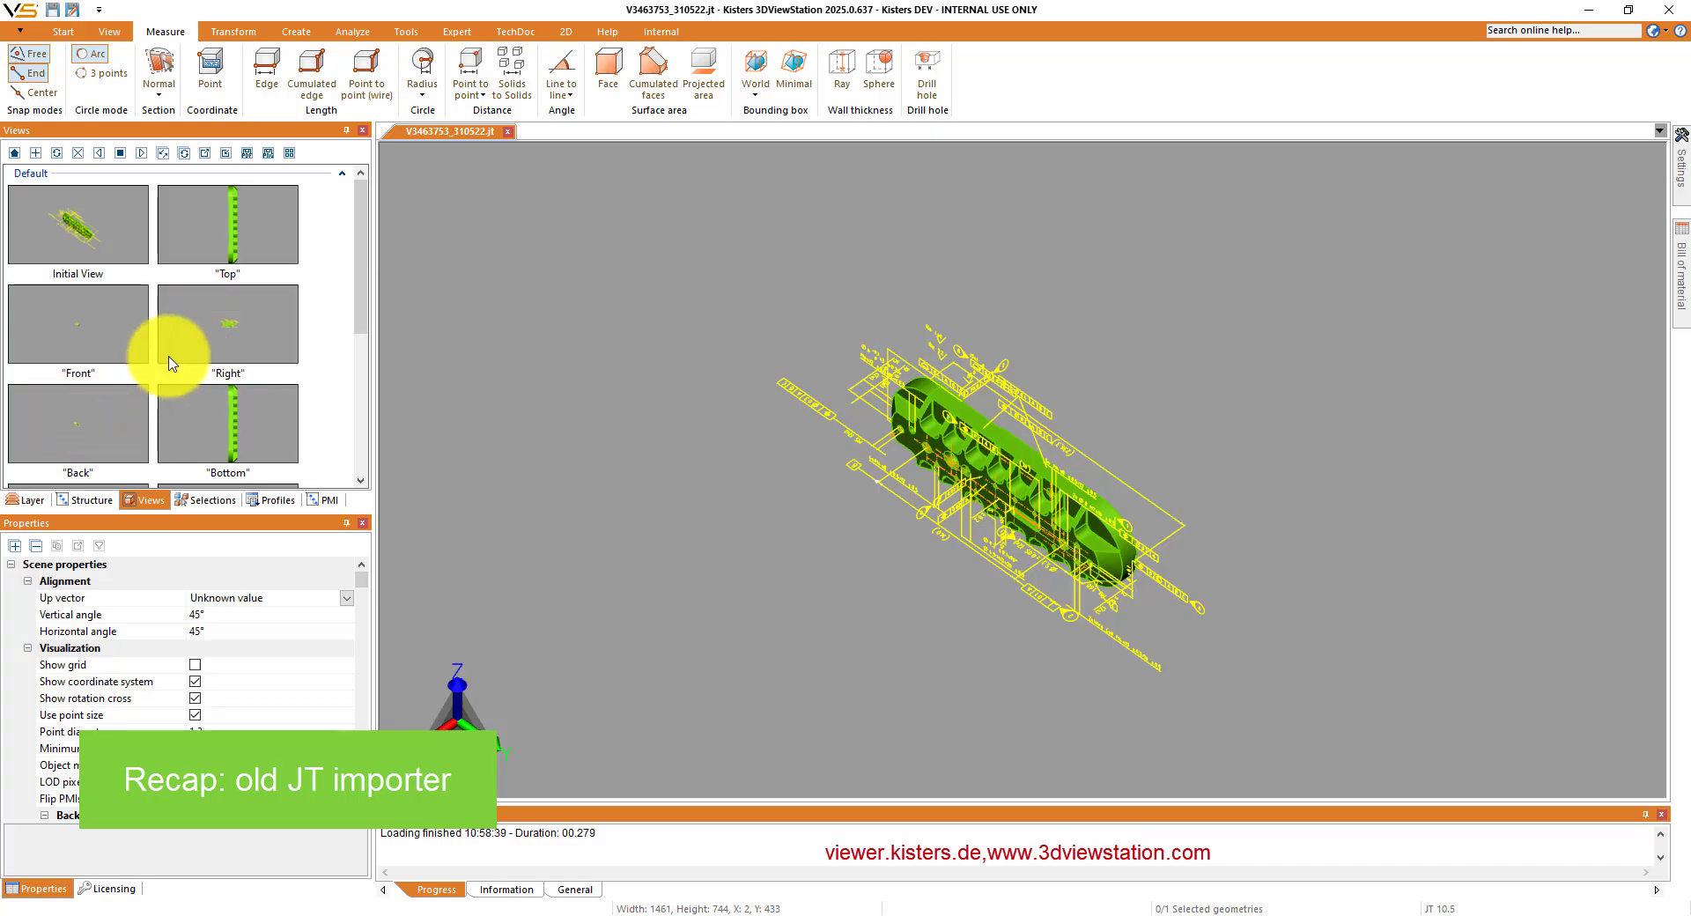
- Inspect the "Right" and "Back" views of the part, fitting each one to the viewport to read its PMI
click(223, 332)
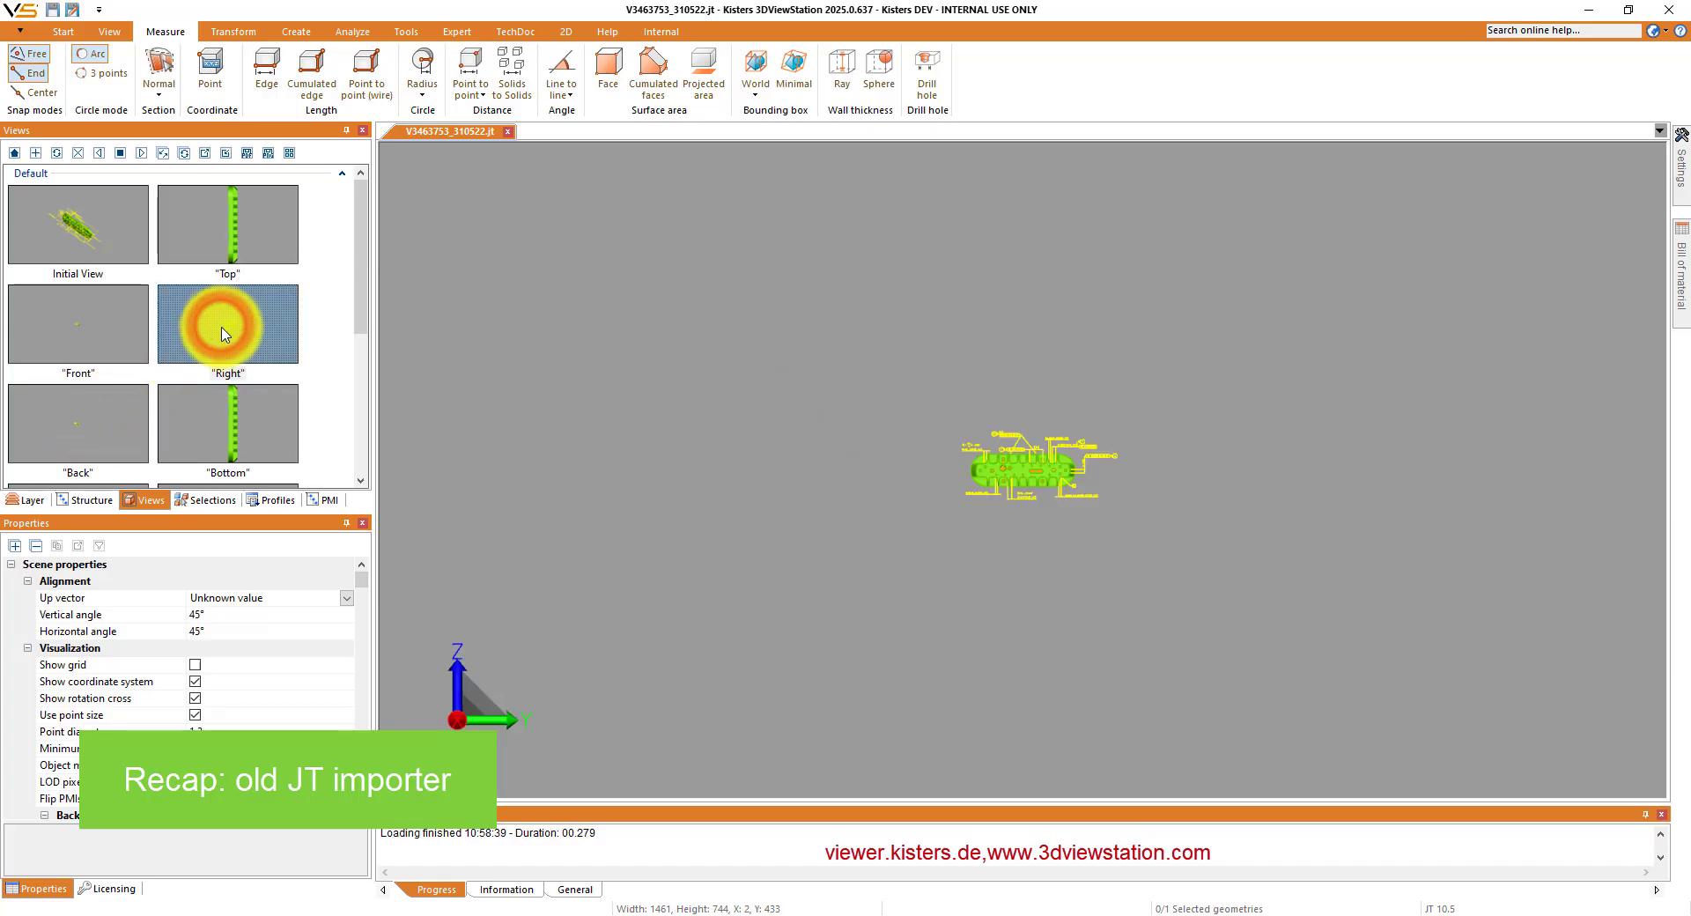
double_click(855, 387)
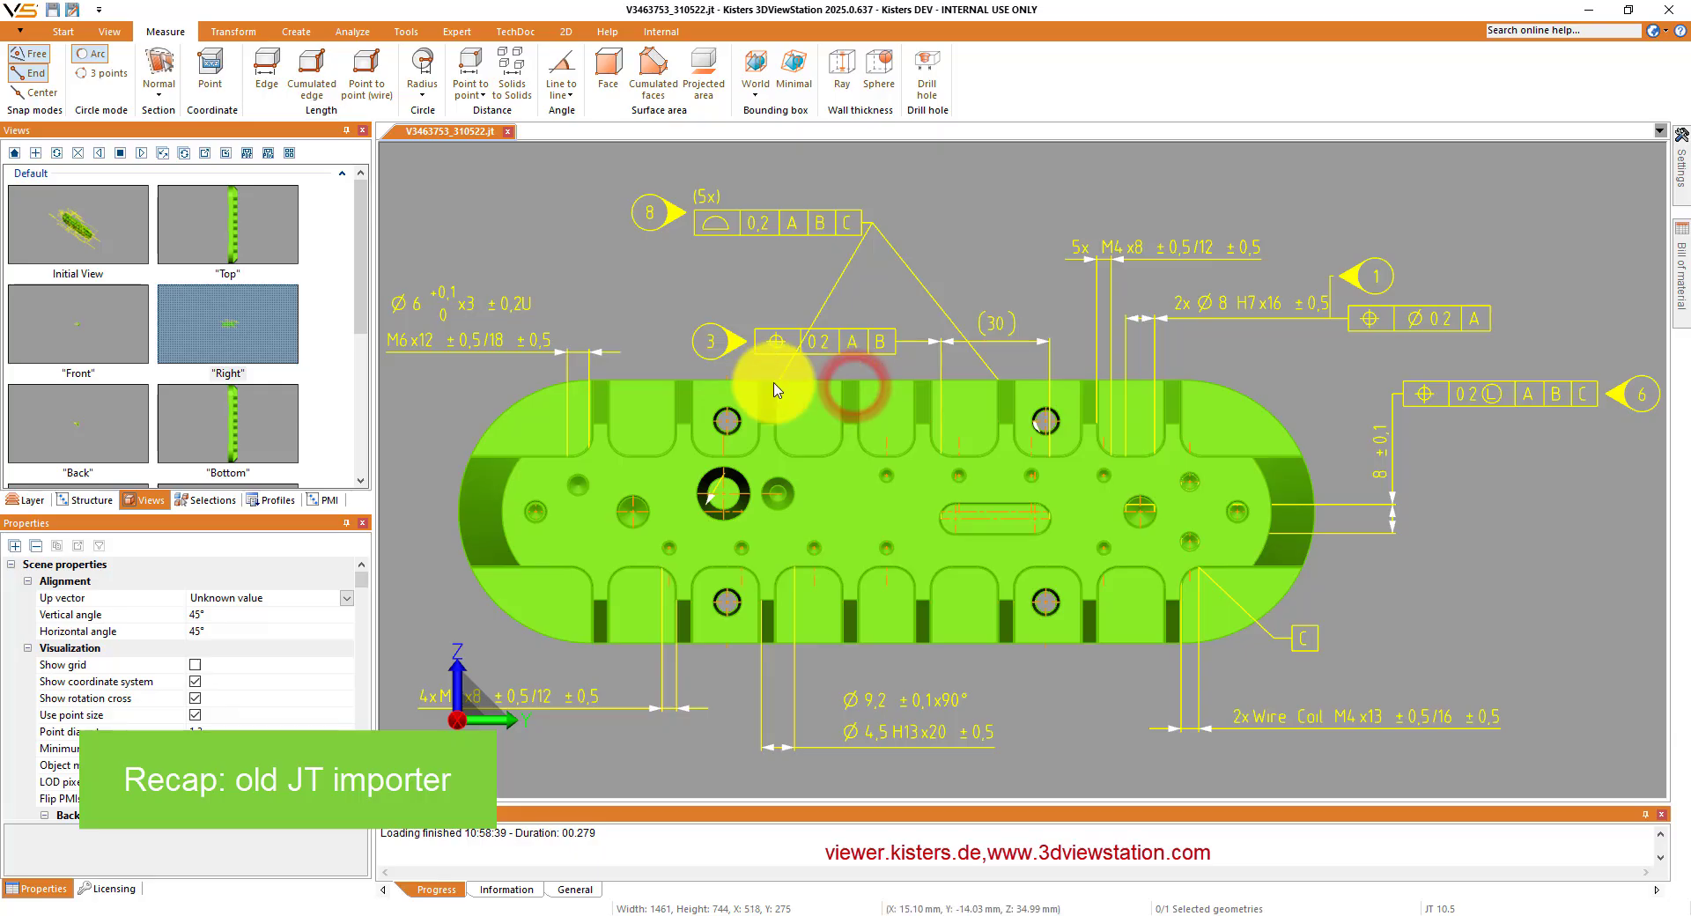
click(112, 426)
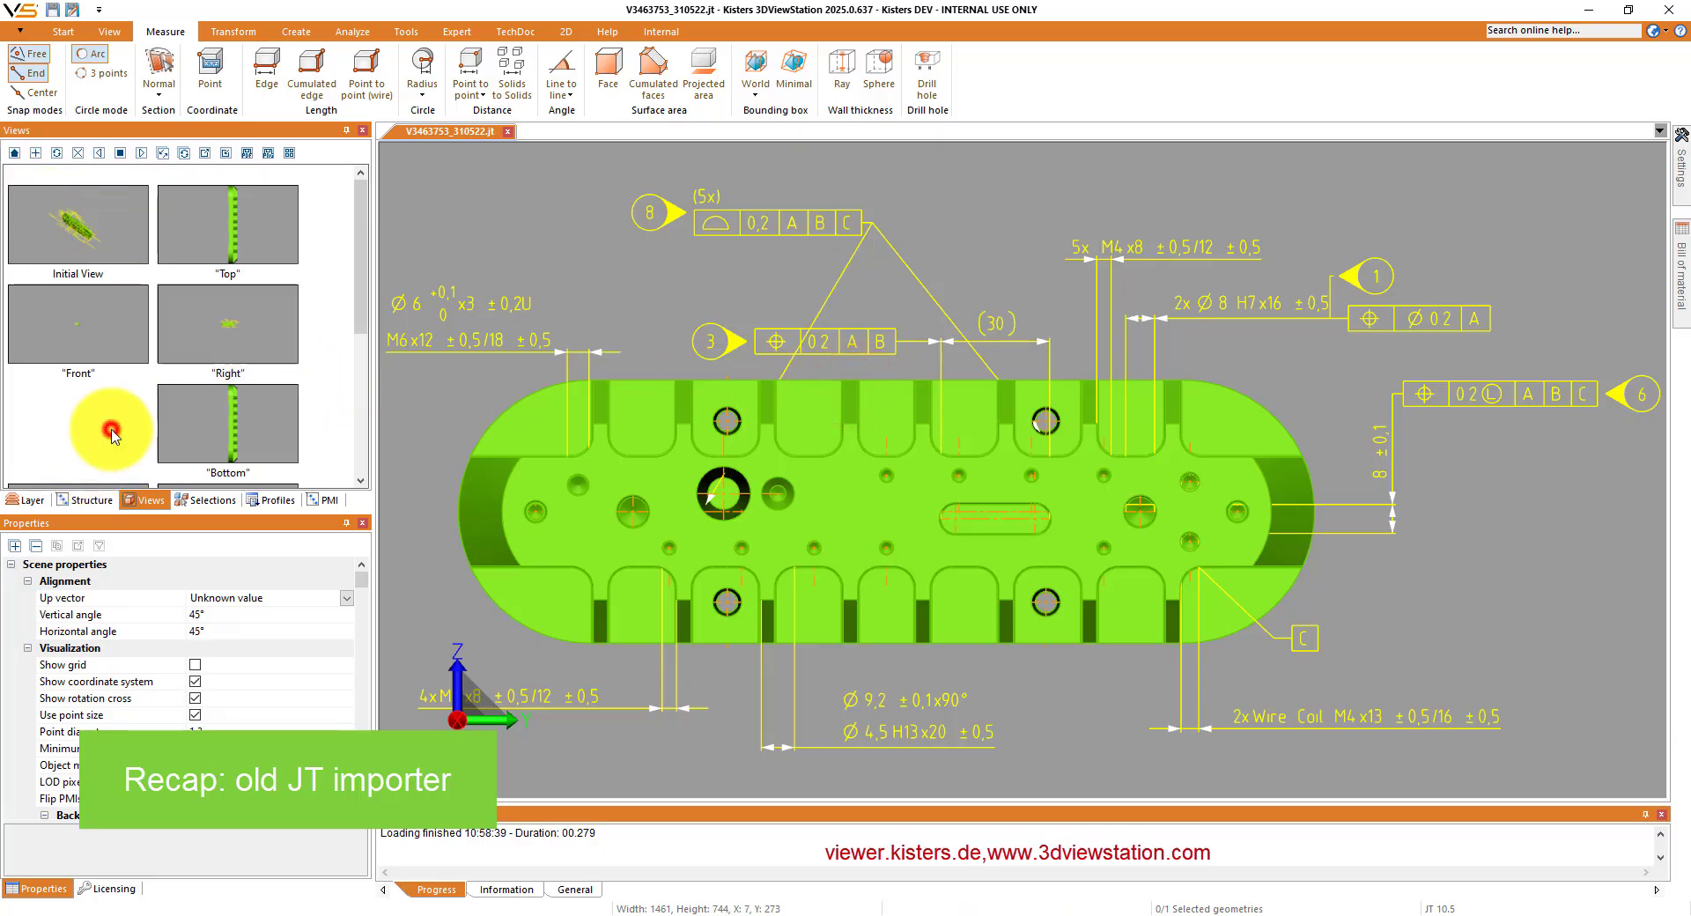
double_click(698, 418)
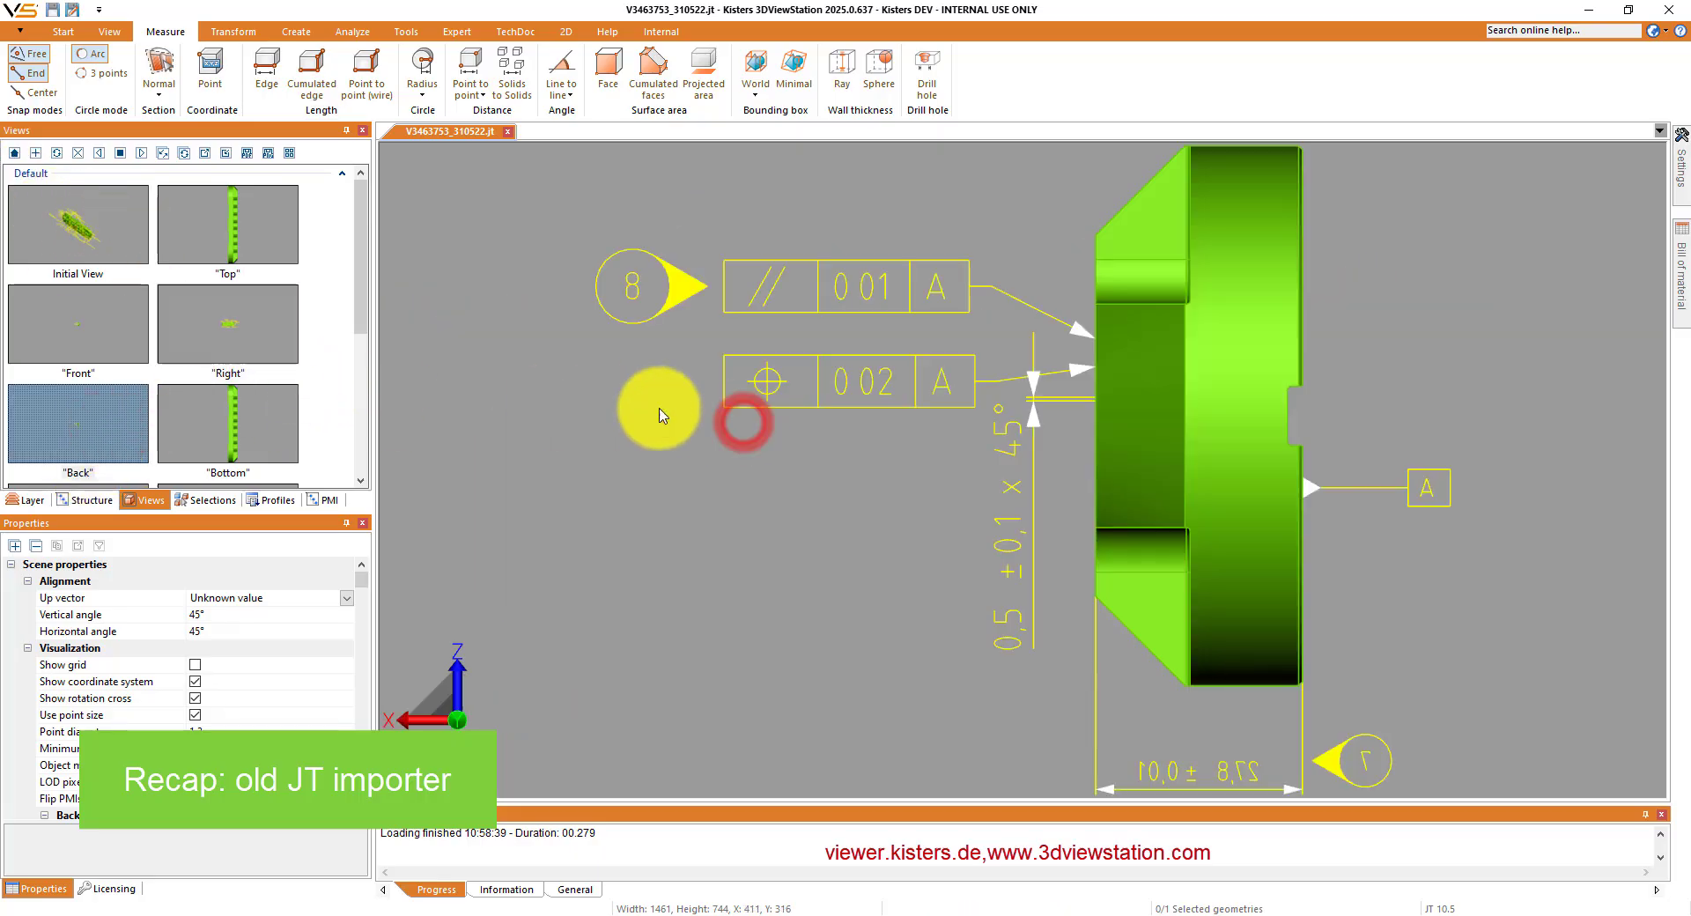
- Return to the Initial View and examine the part's PMI from the reverse side
click(121, 214)
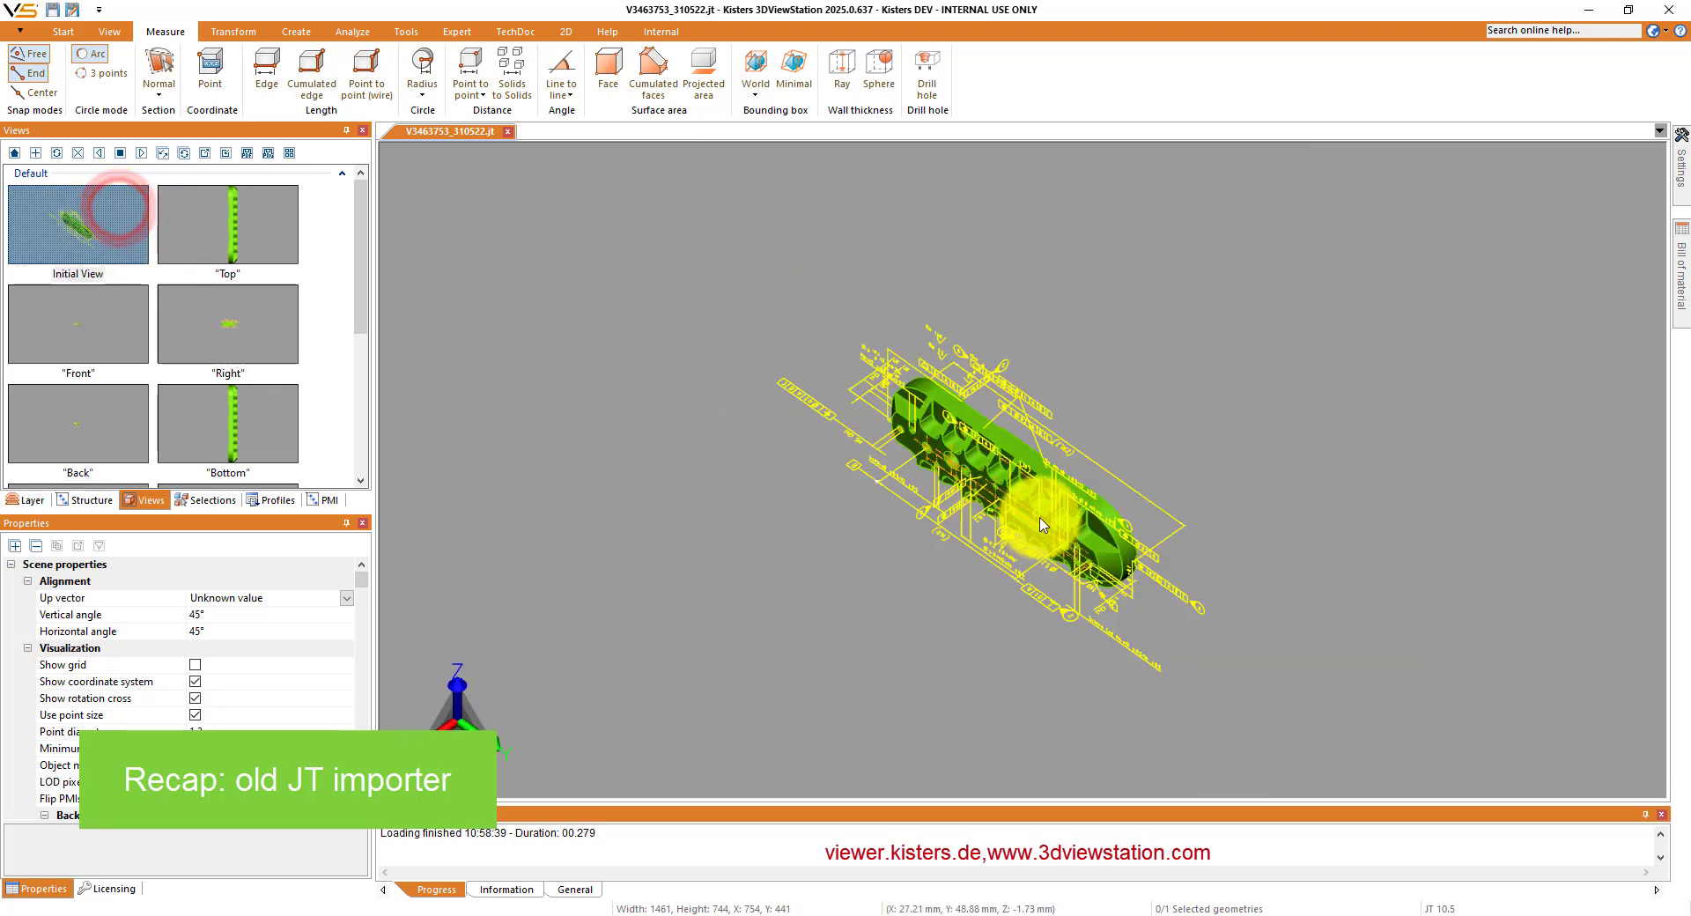
scroll(983, 433, up, 3)
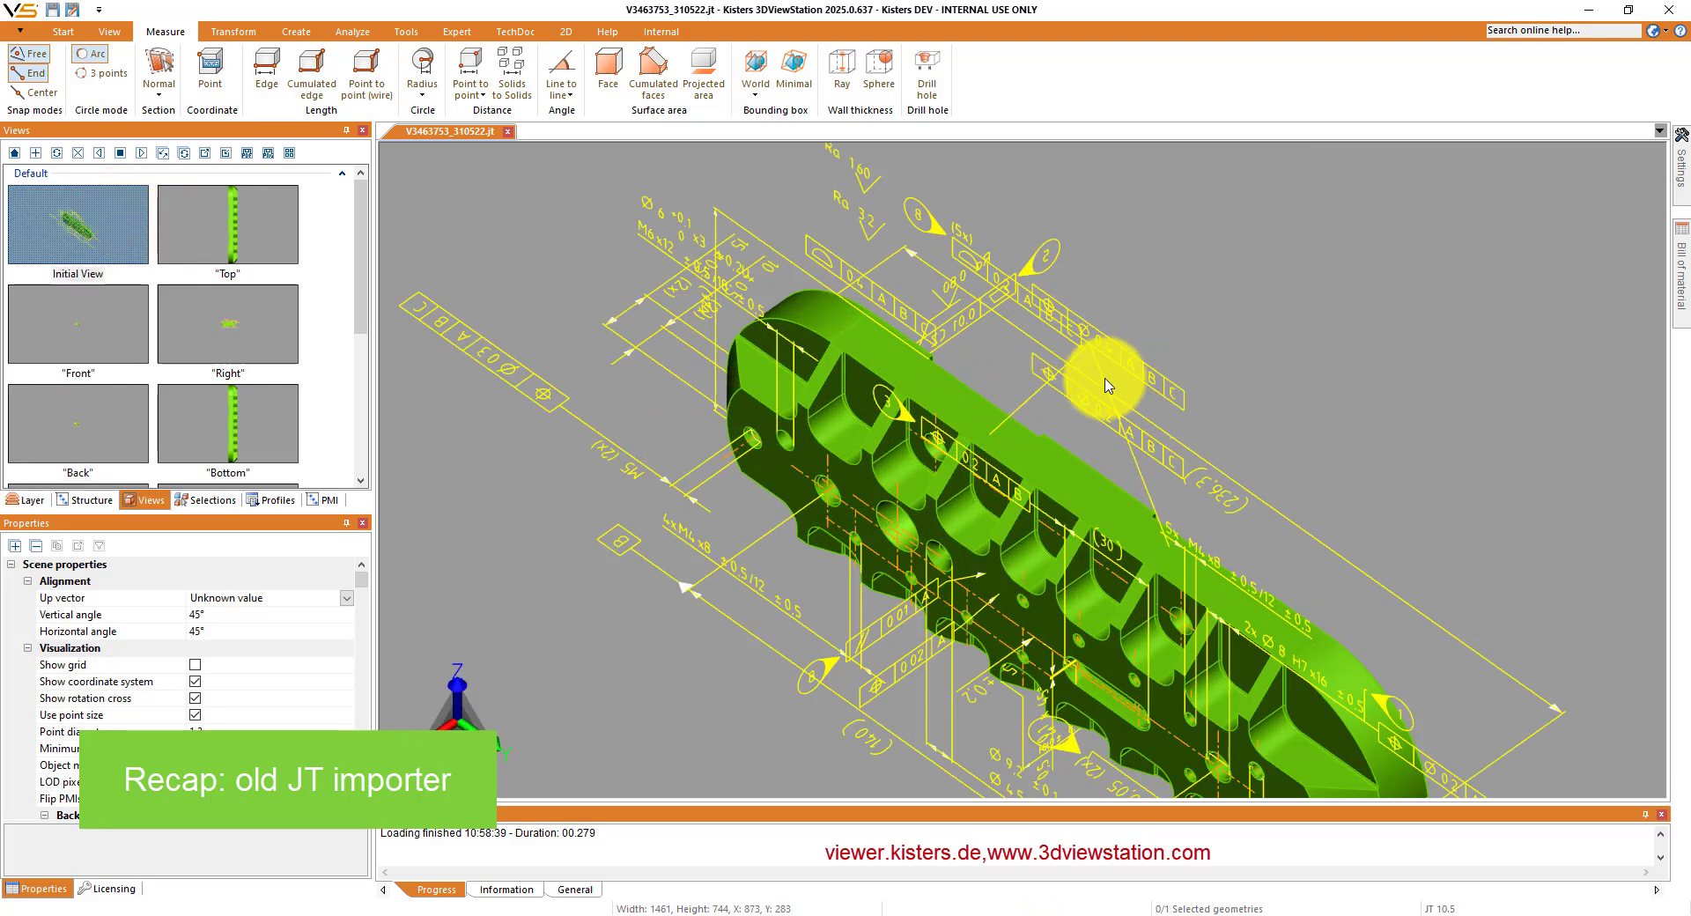
drag(1224, 527, 950, 660)
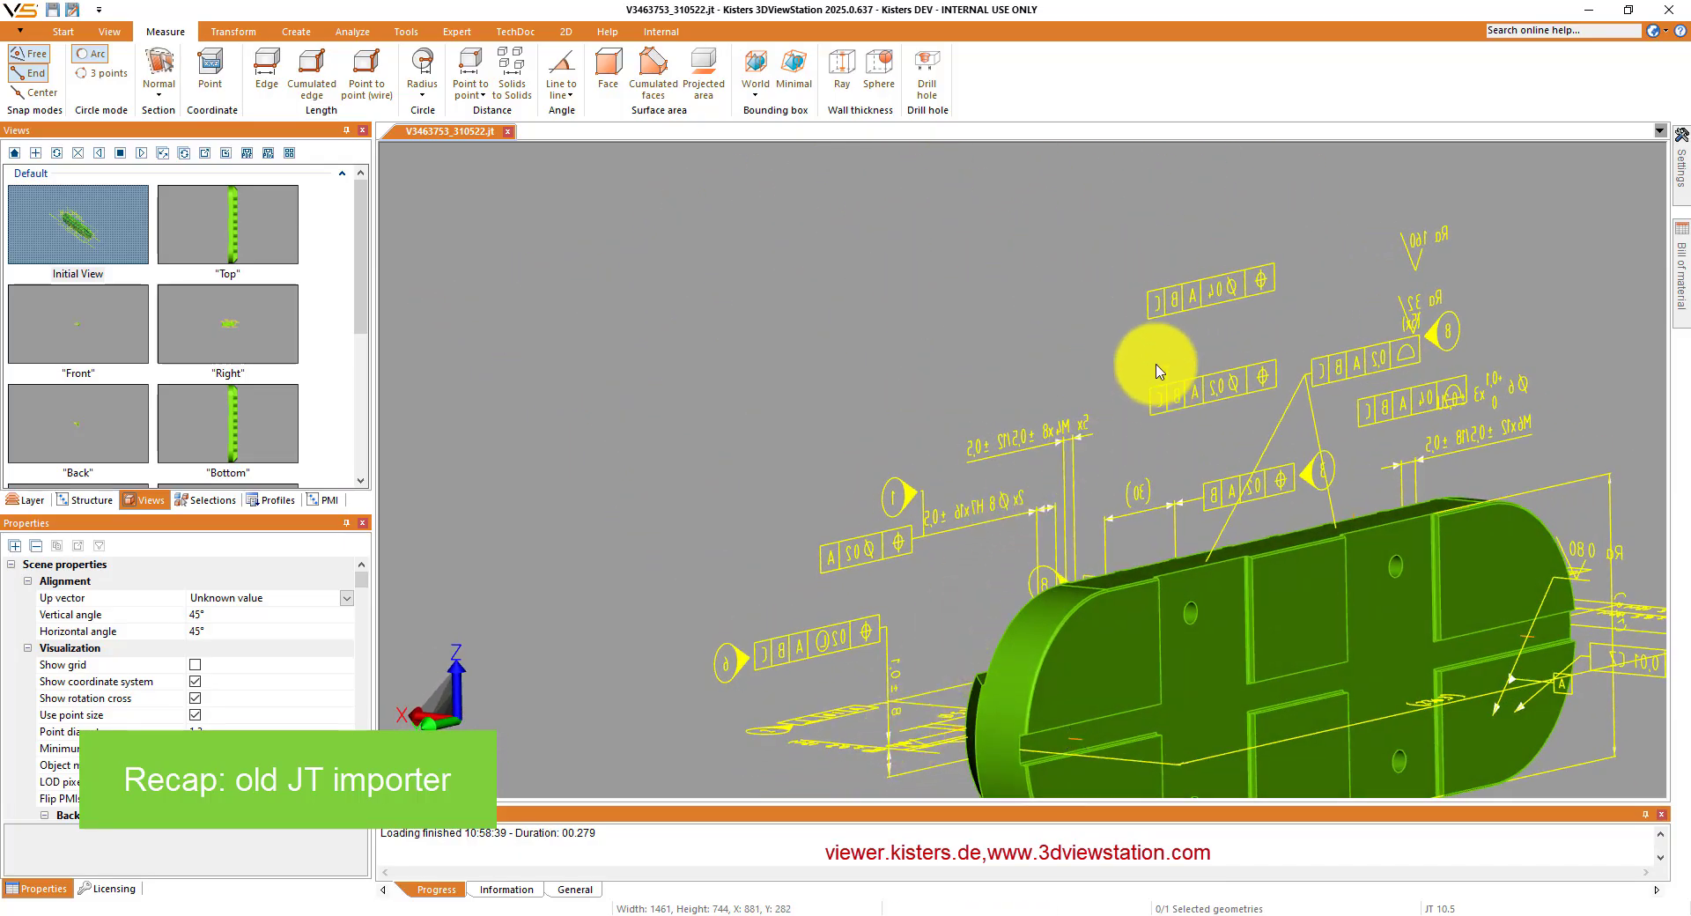
scroll(1171, 304, up, 3)
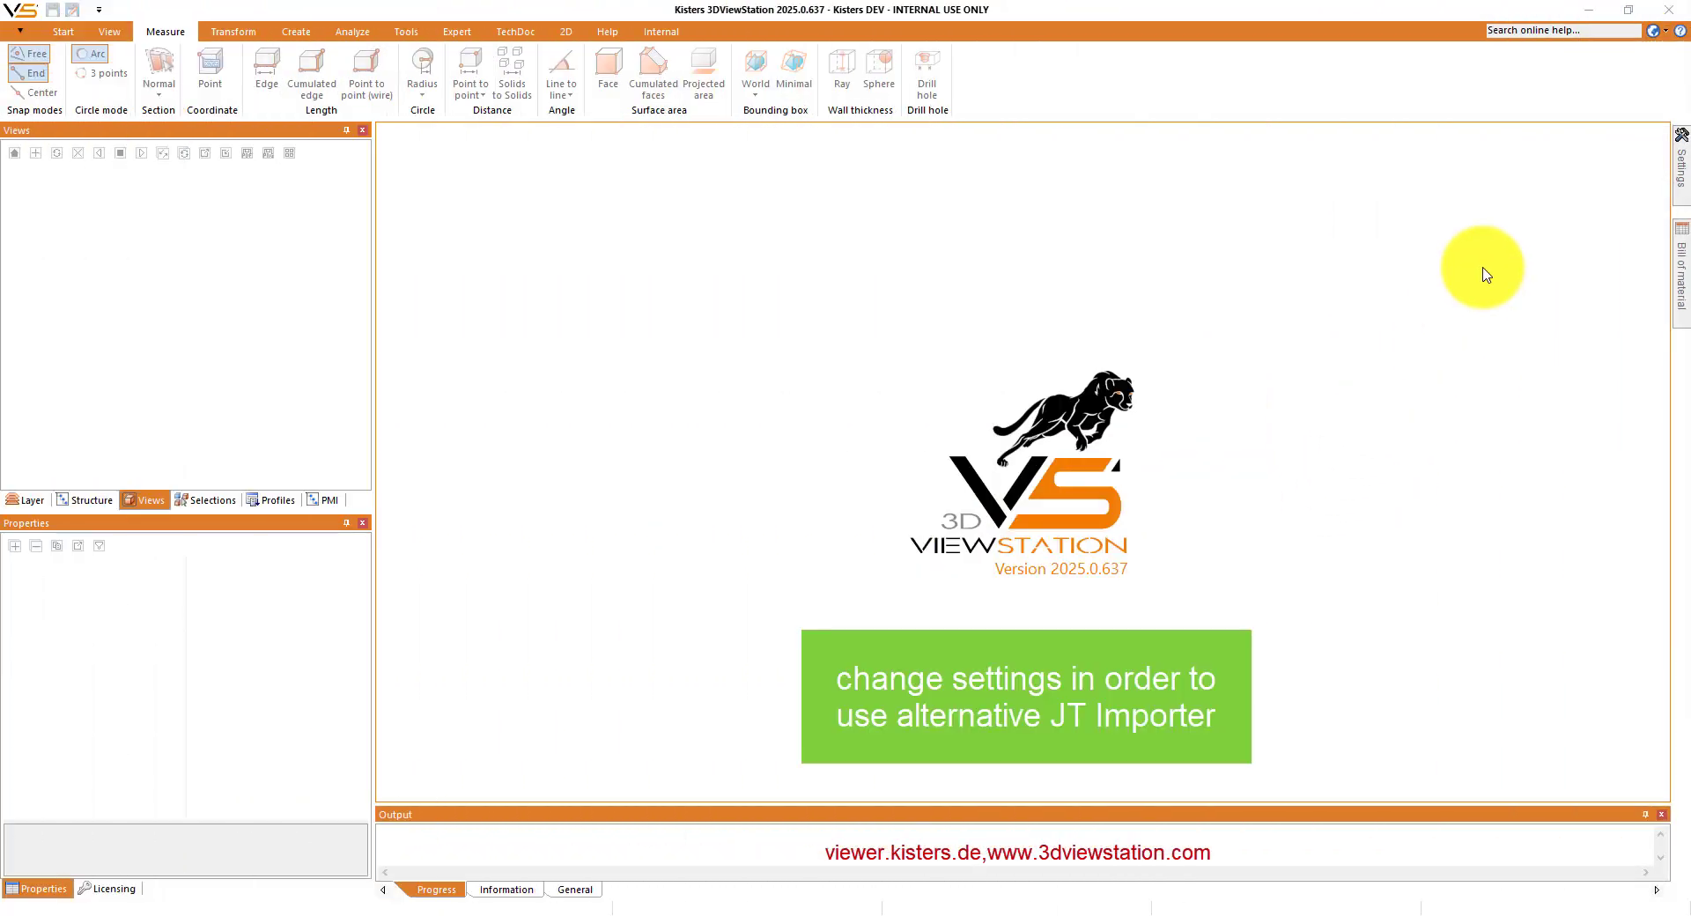
- Open the settings and examine the view and JT import options, including the alternative JT importer, and the scene visualization options
click(1682, 163)
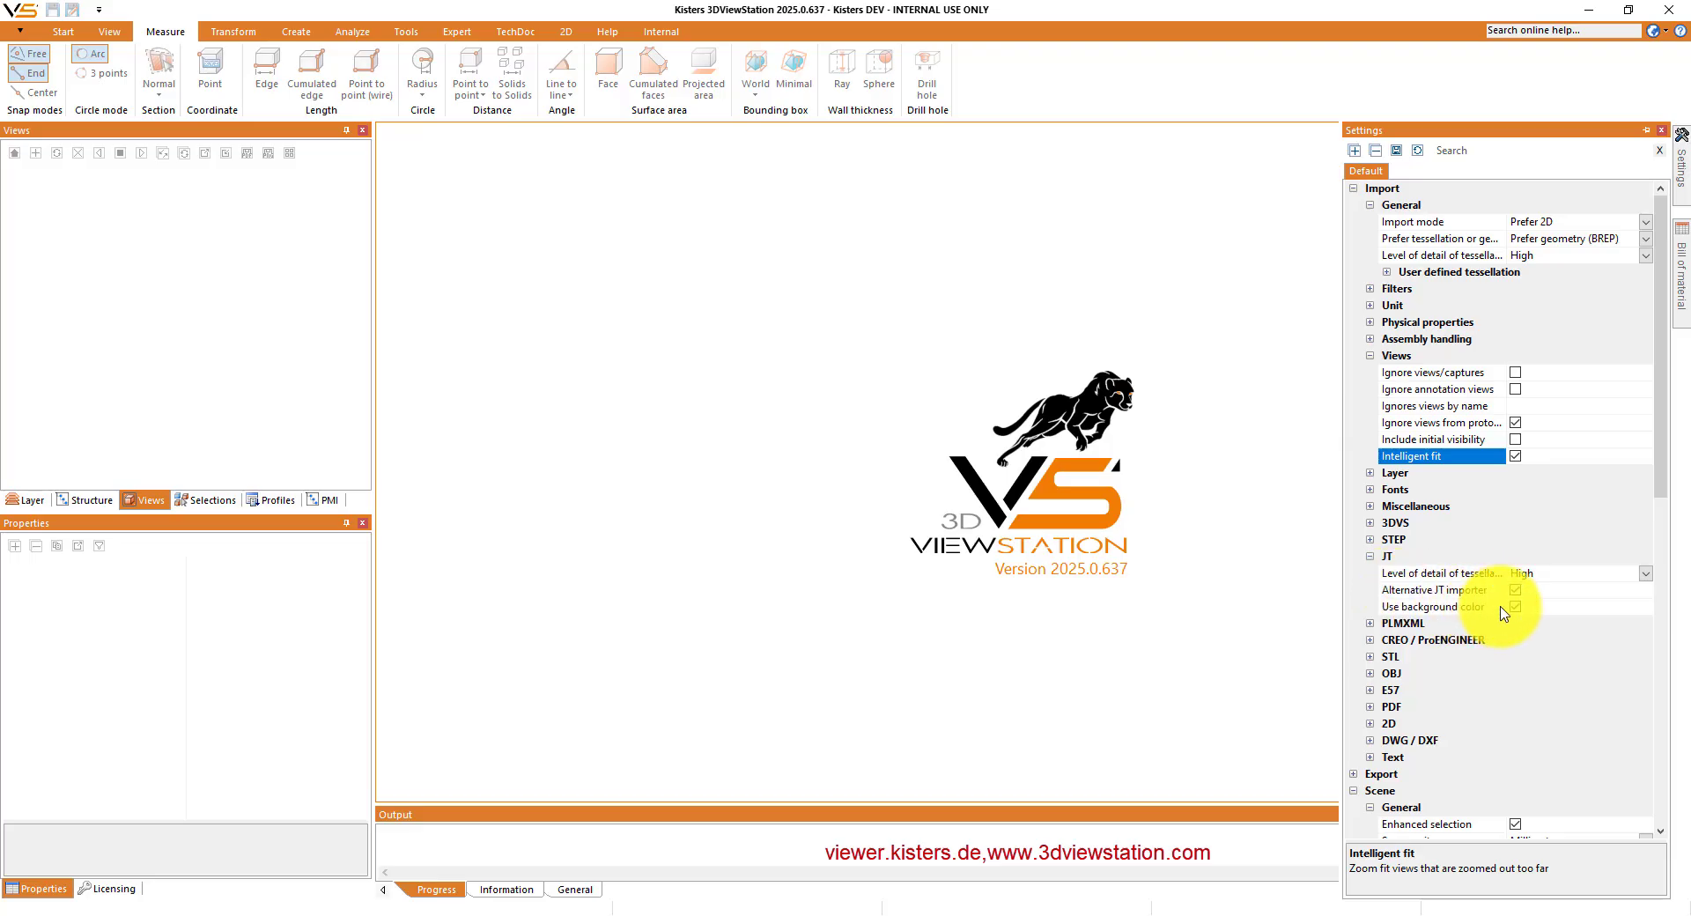
scroll(1503, 613, down, 8)
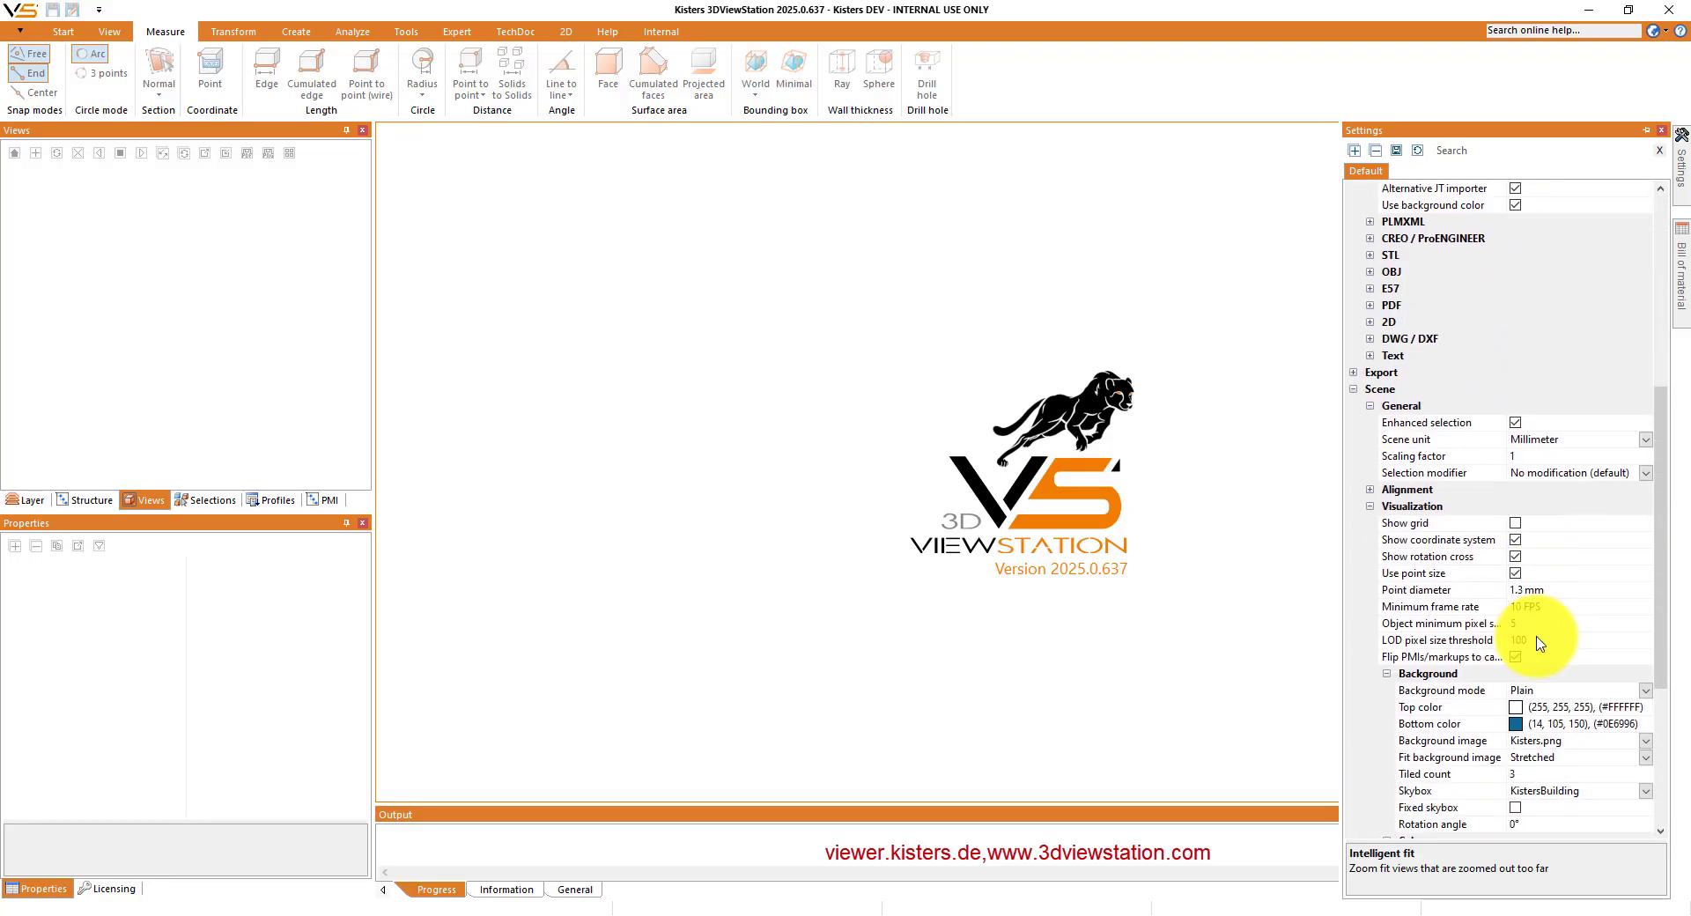
scroll(1537, 641, down, 2)
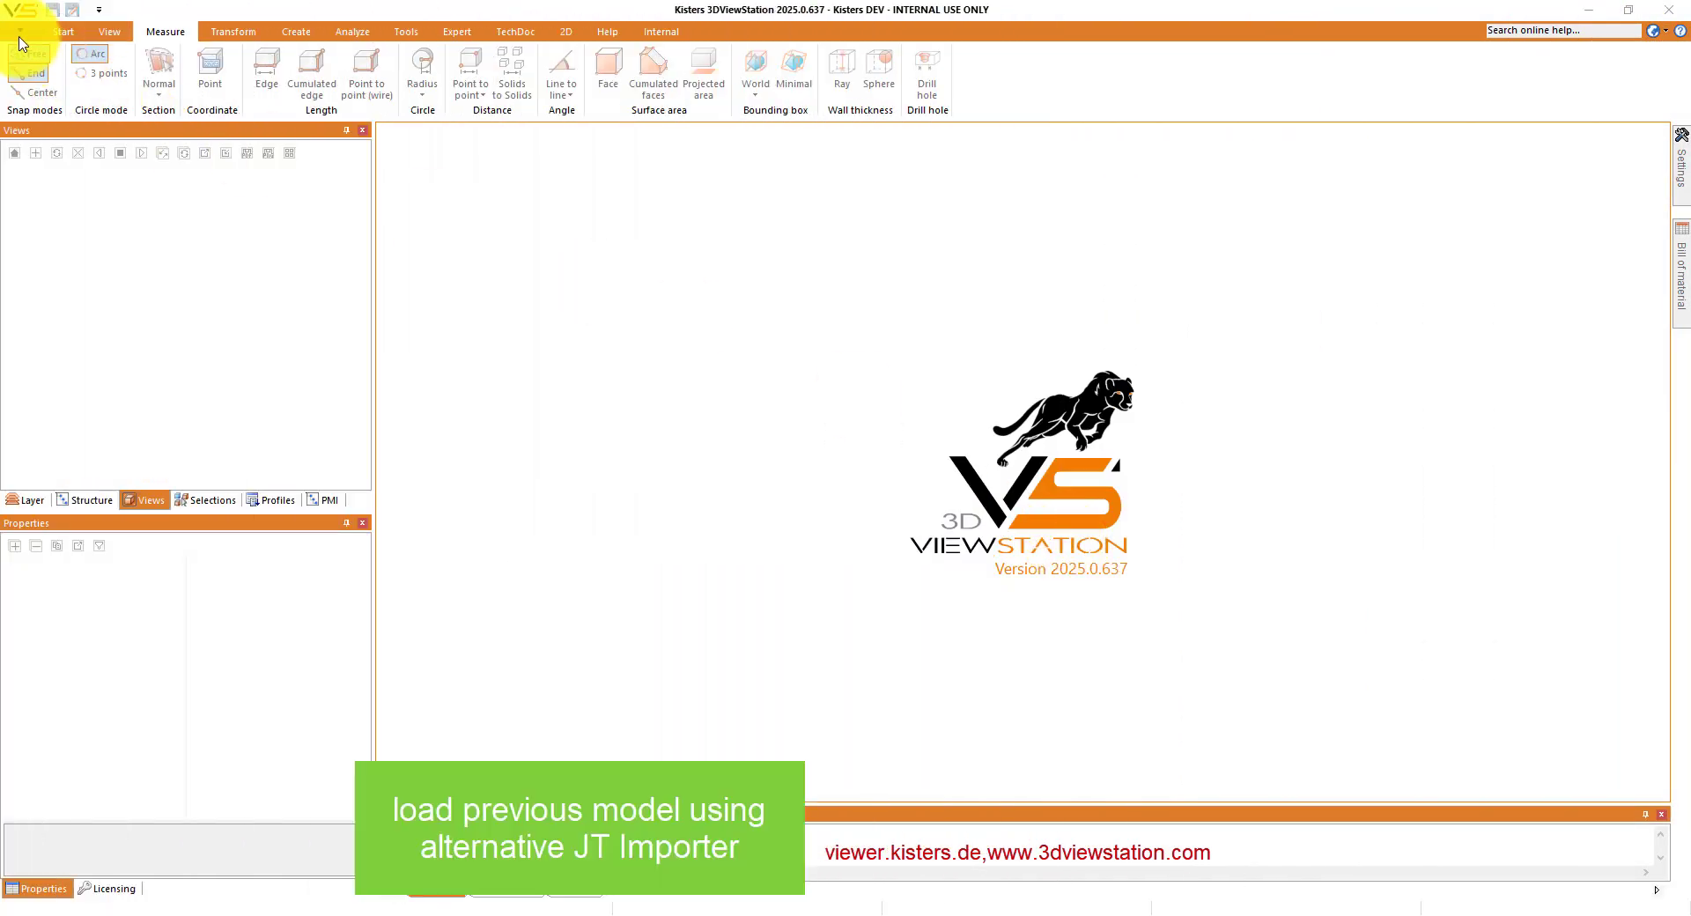
- Load V3463753_310522.jt again through the alternative JT importer, with the Detailed level and geometry (BREP) preferred
click(19, 32)
click(160, 78)
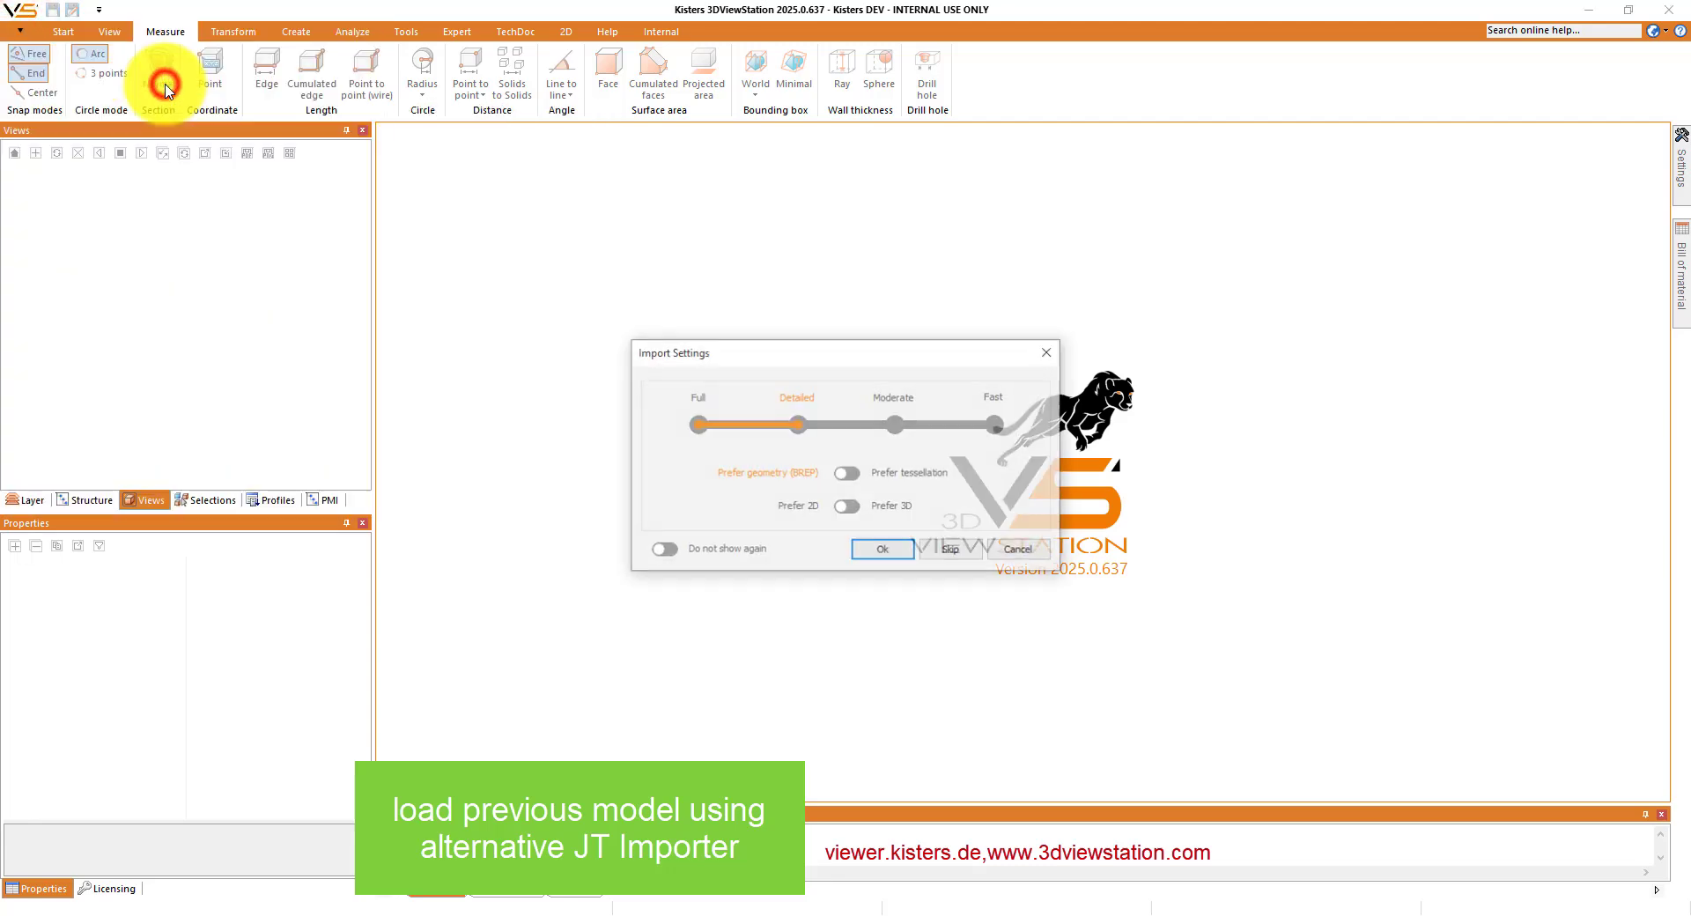
click(881, 551)
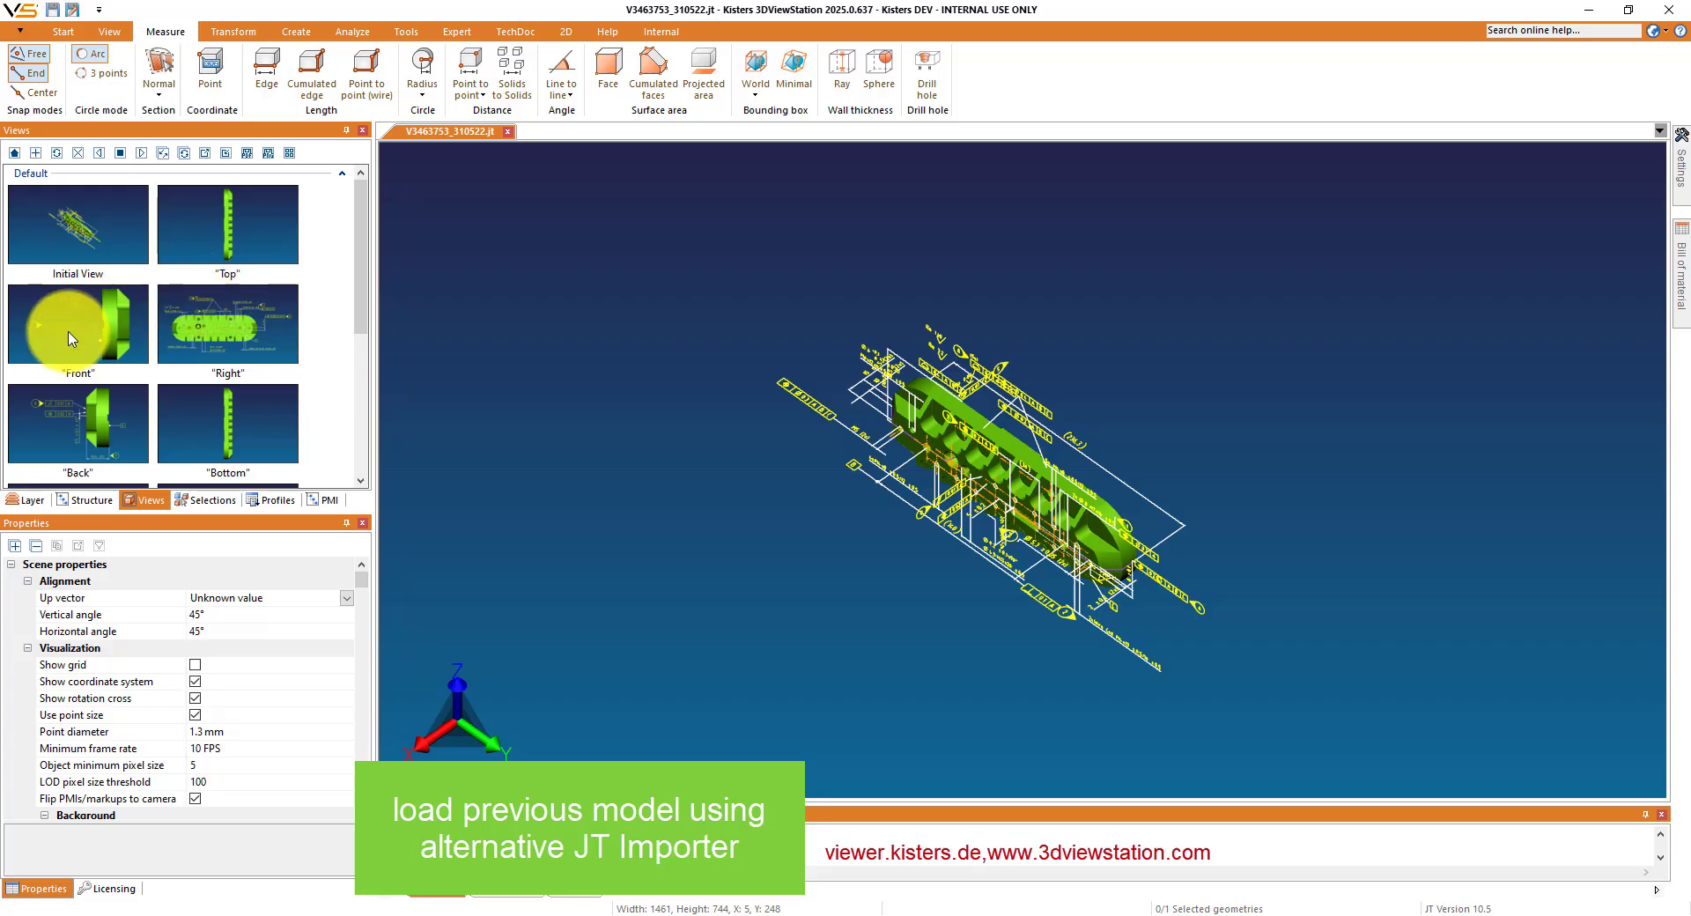
- Inspect the "Right" and "Section A-A" views, and rotate the part starting from the Initial View
click(205, 325)
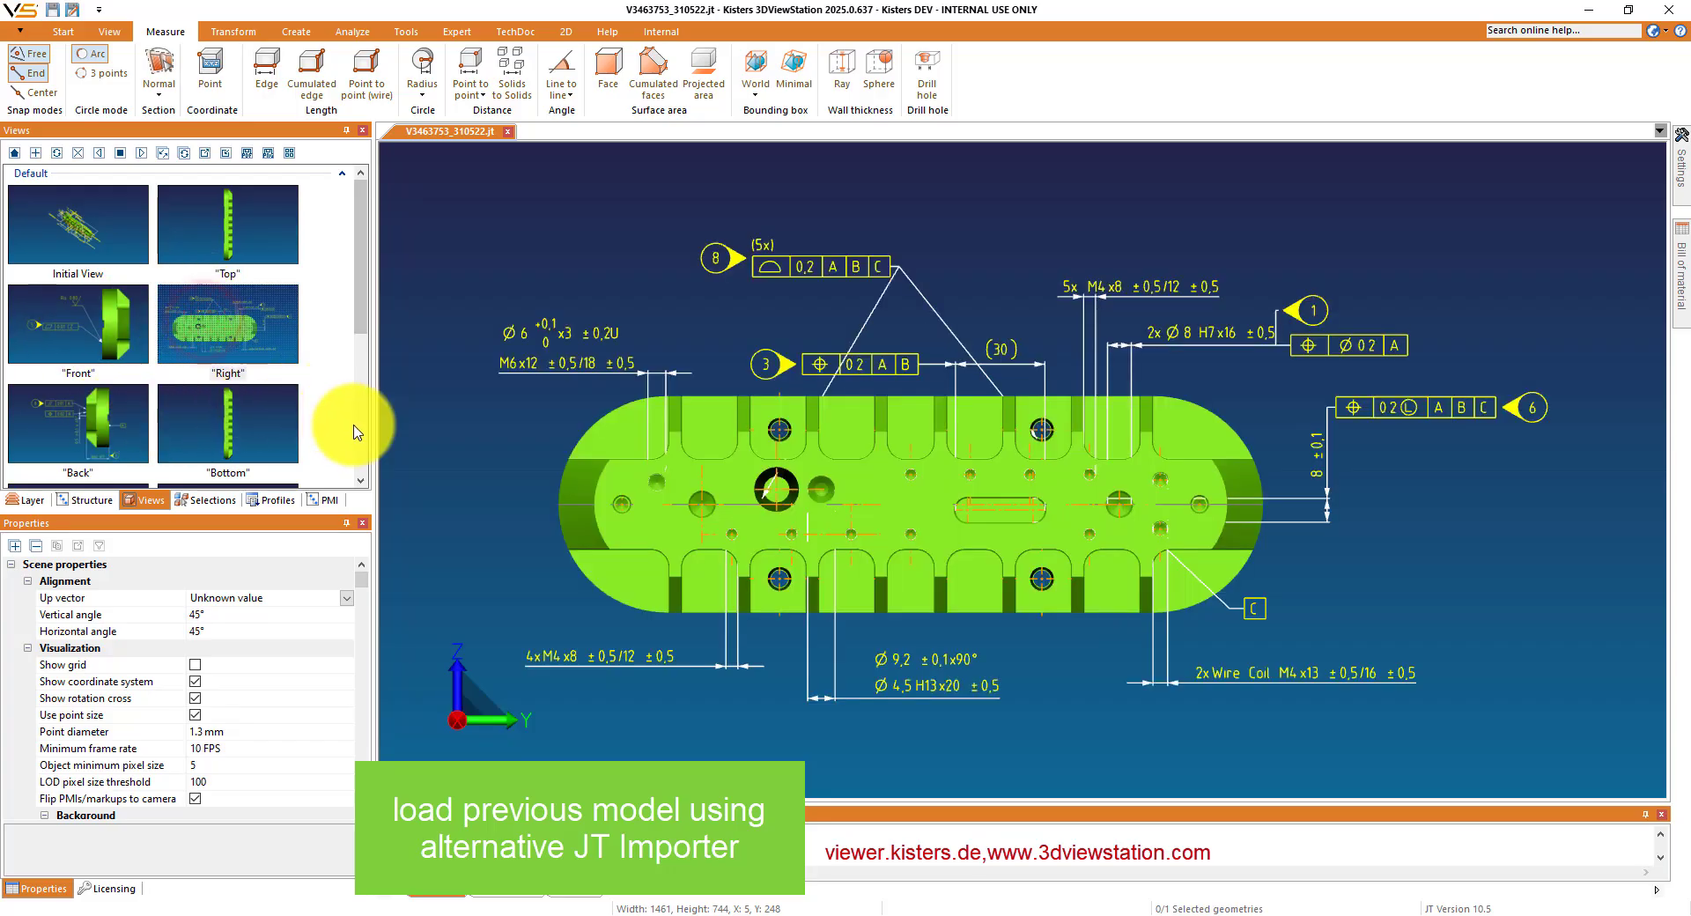
click(358, 431)
click(236, 352)
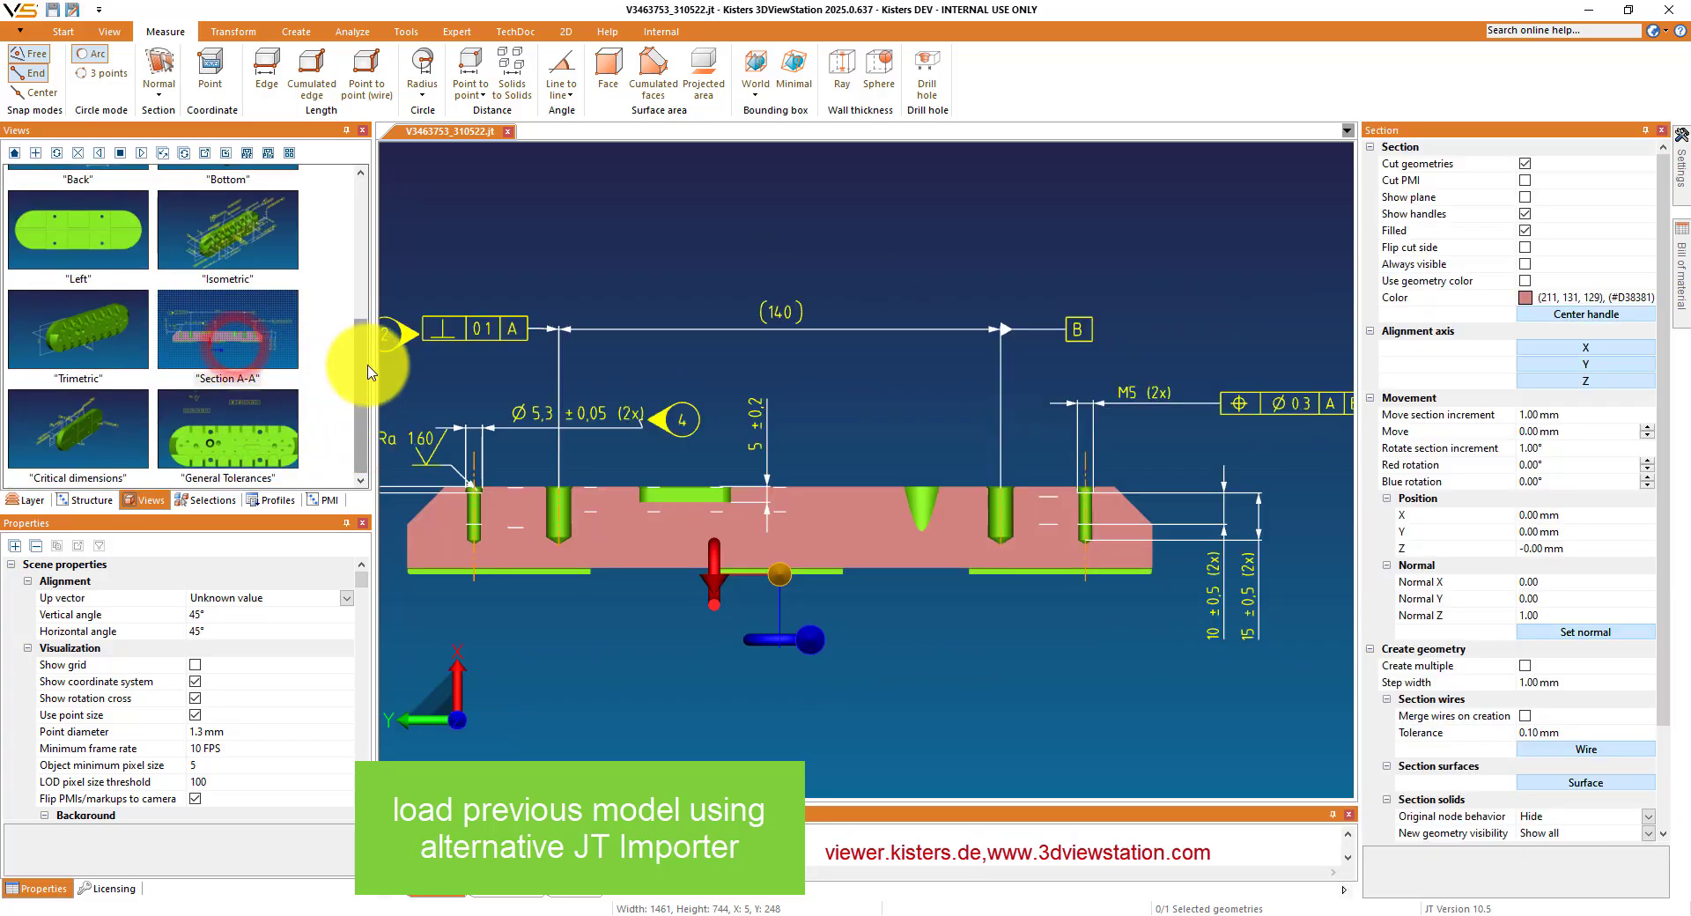
click(361, 361)
click(85, 234)
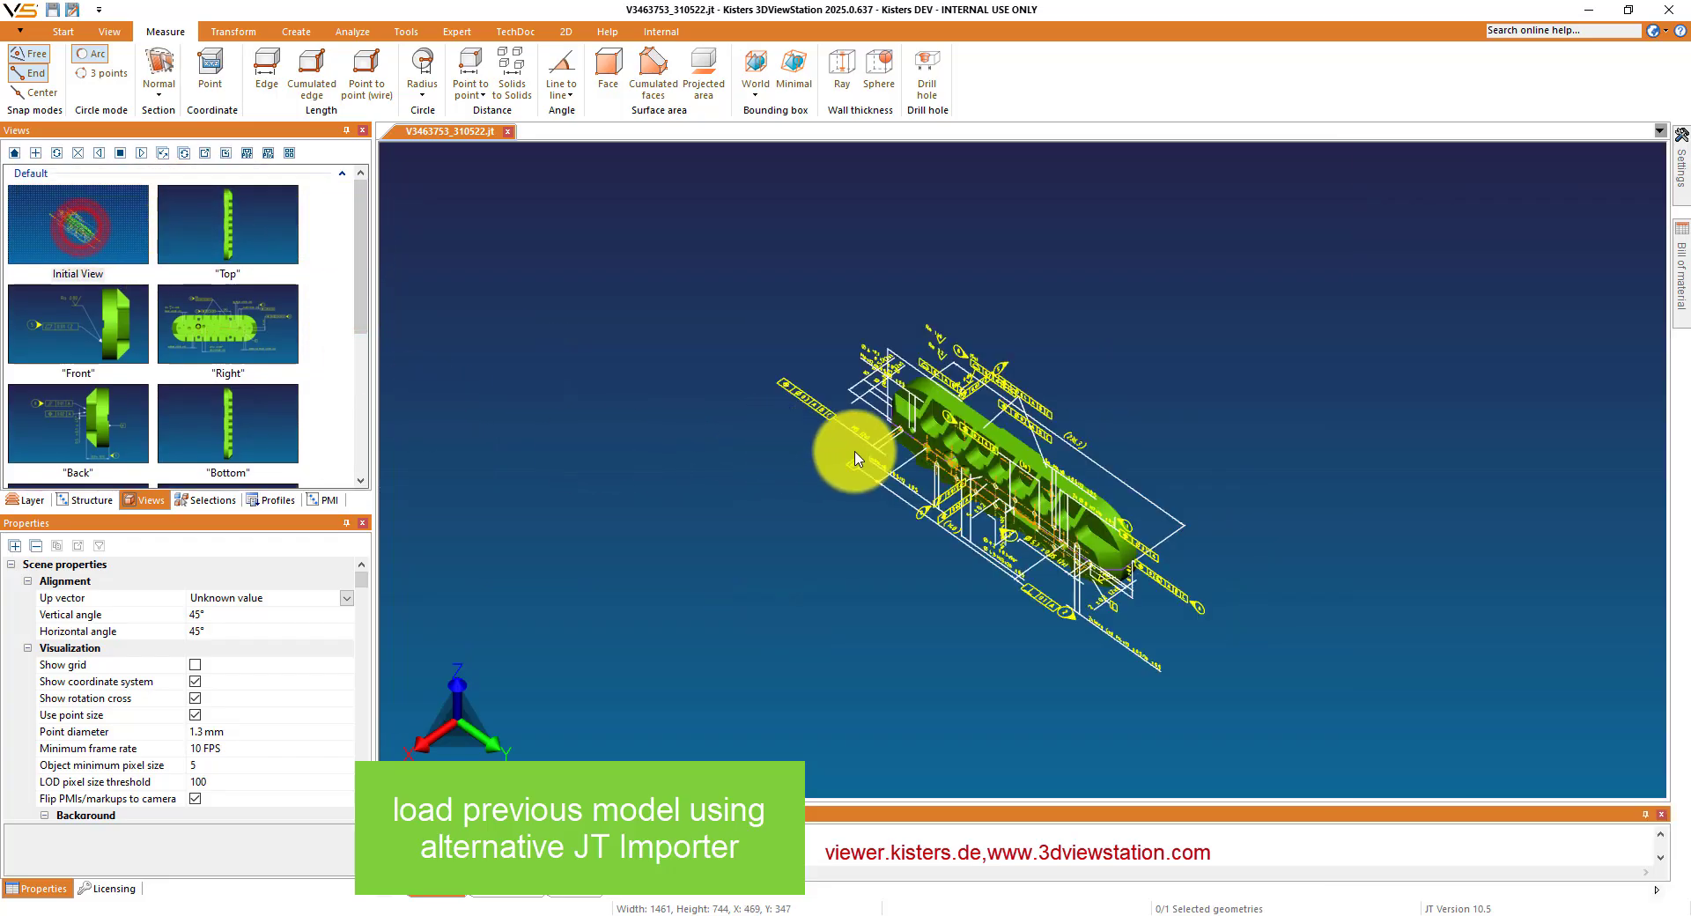
drag(1176, 629, 729, 568)
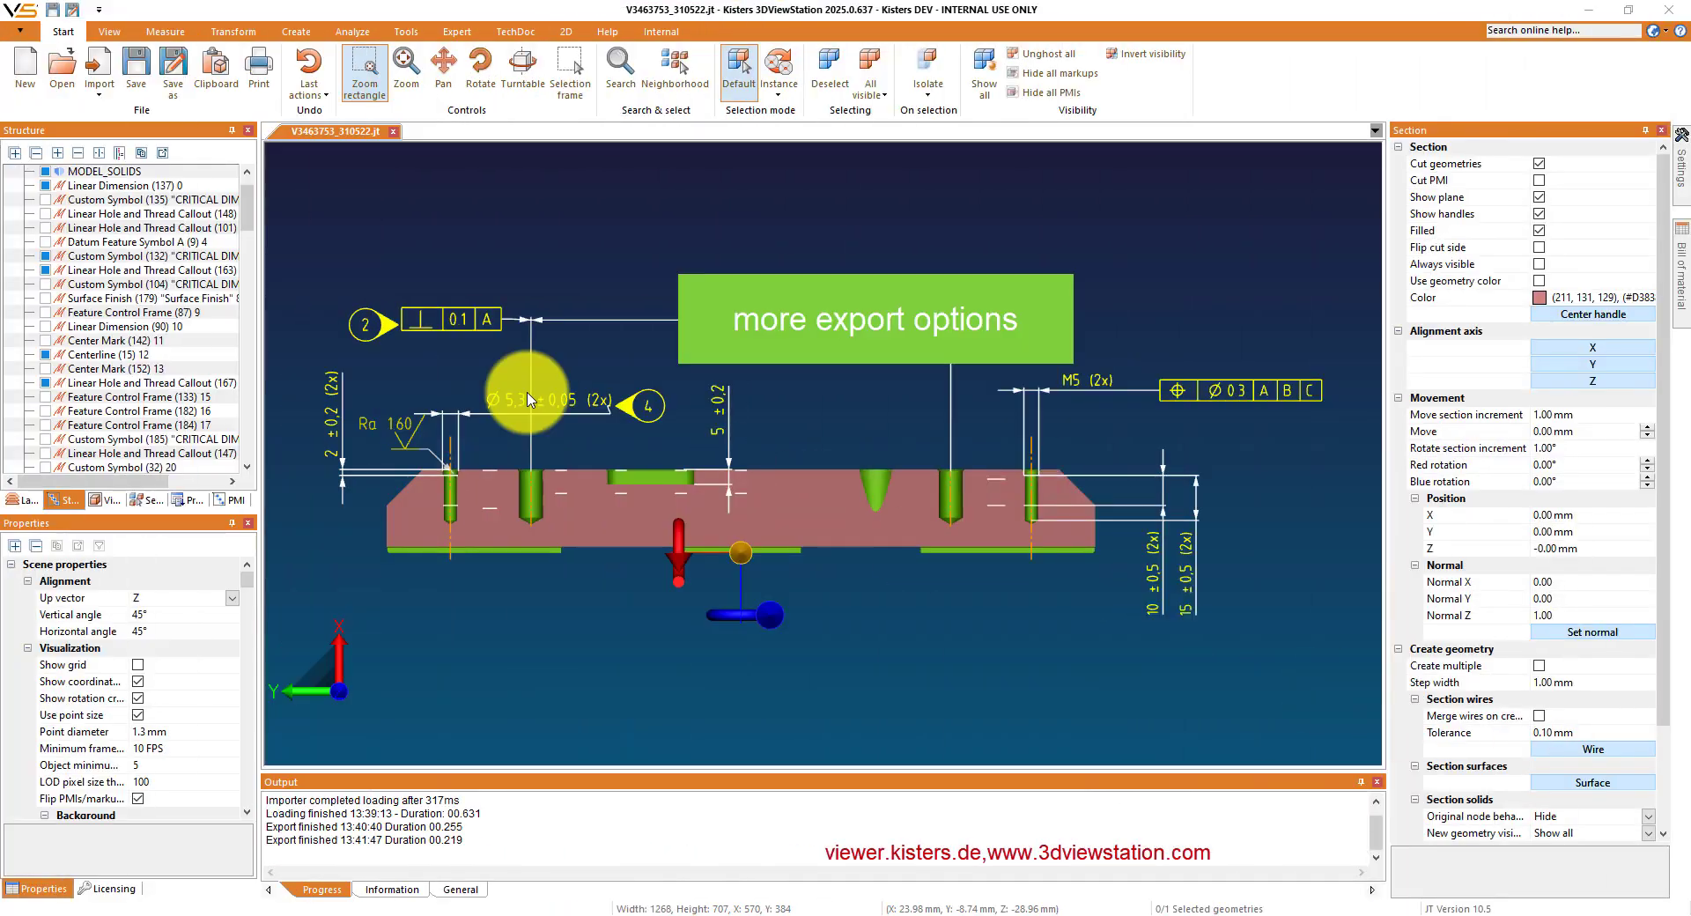
- Examine the file formats offered for exporting the model structure, and cancel the export
click(163, 157)
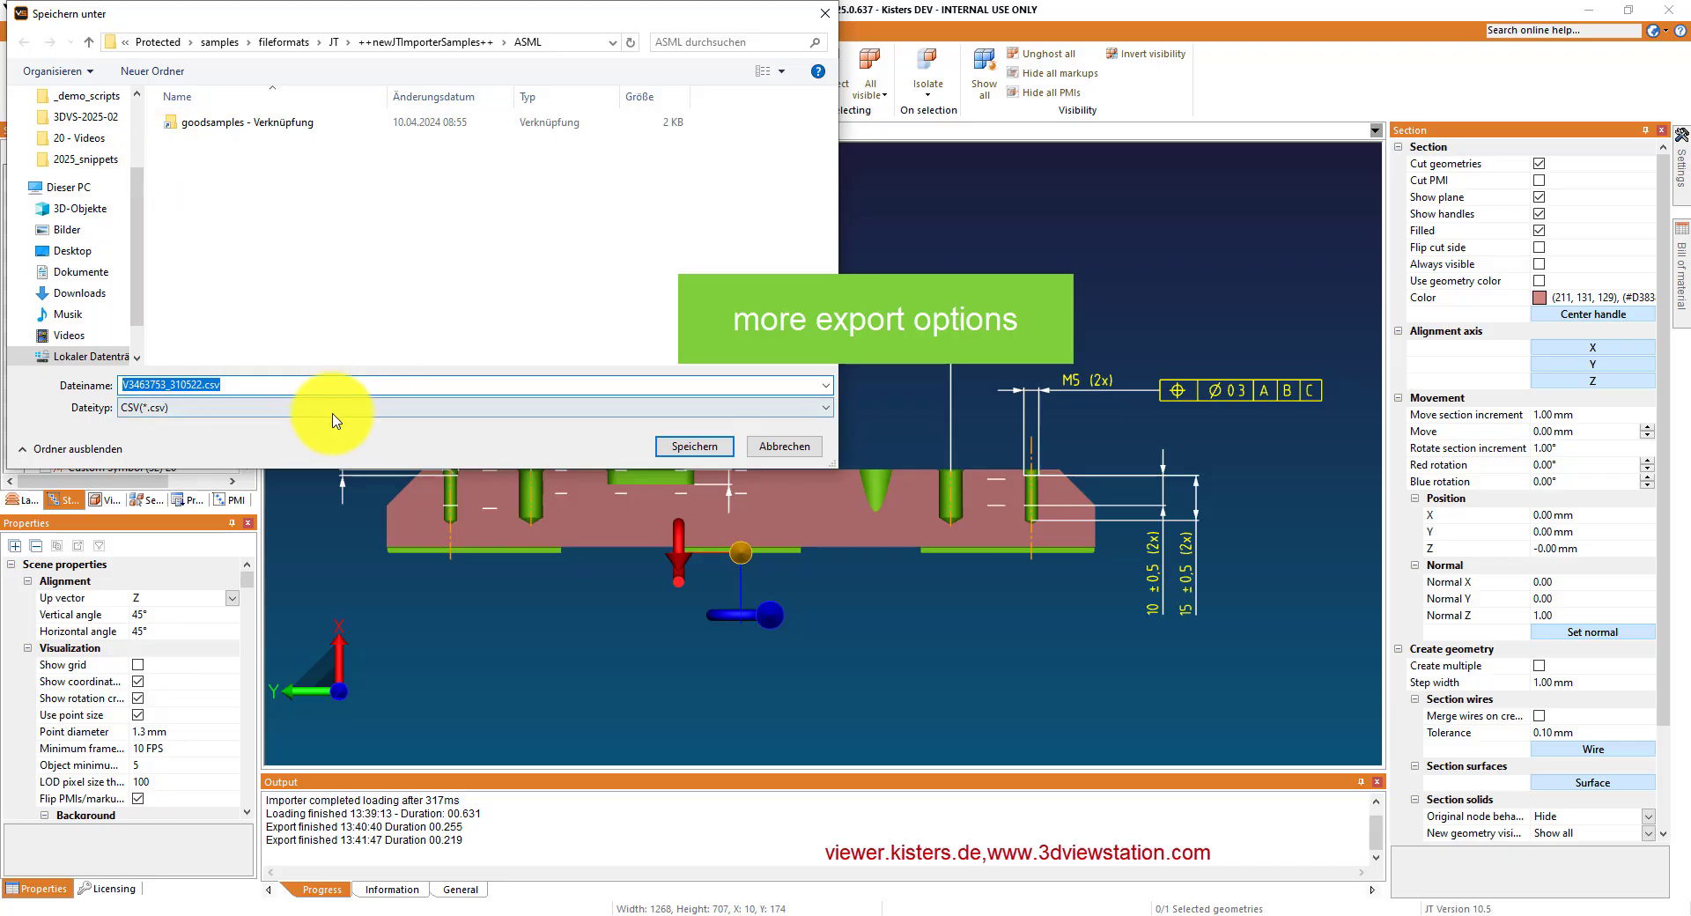
click(334, 410)
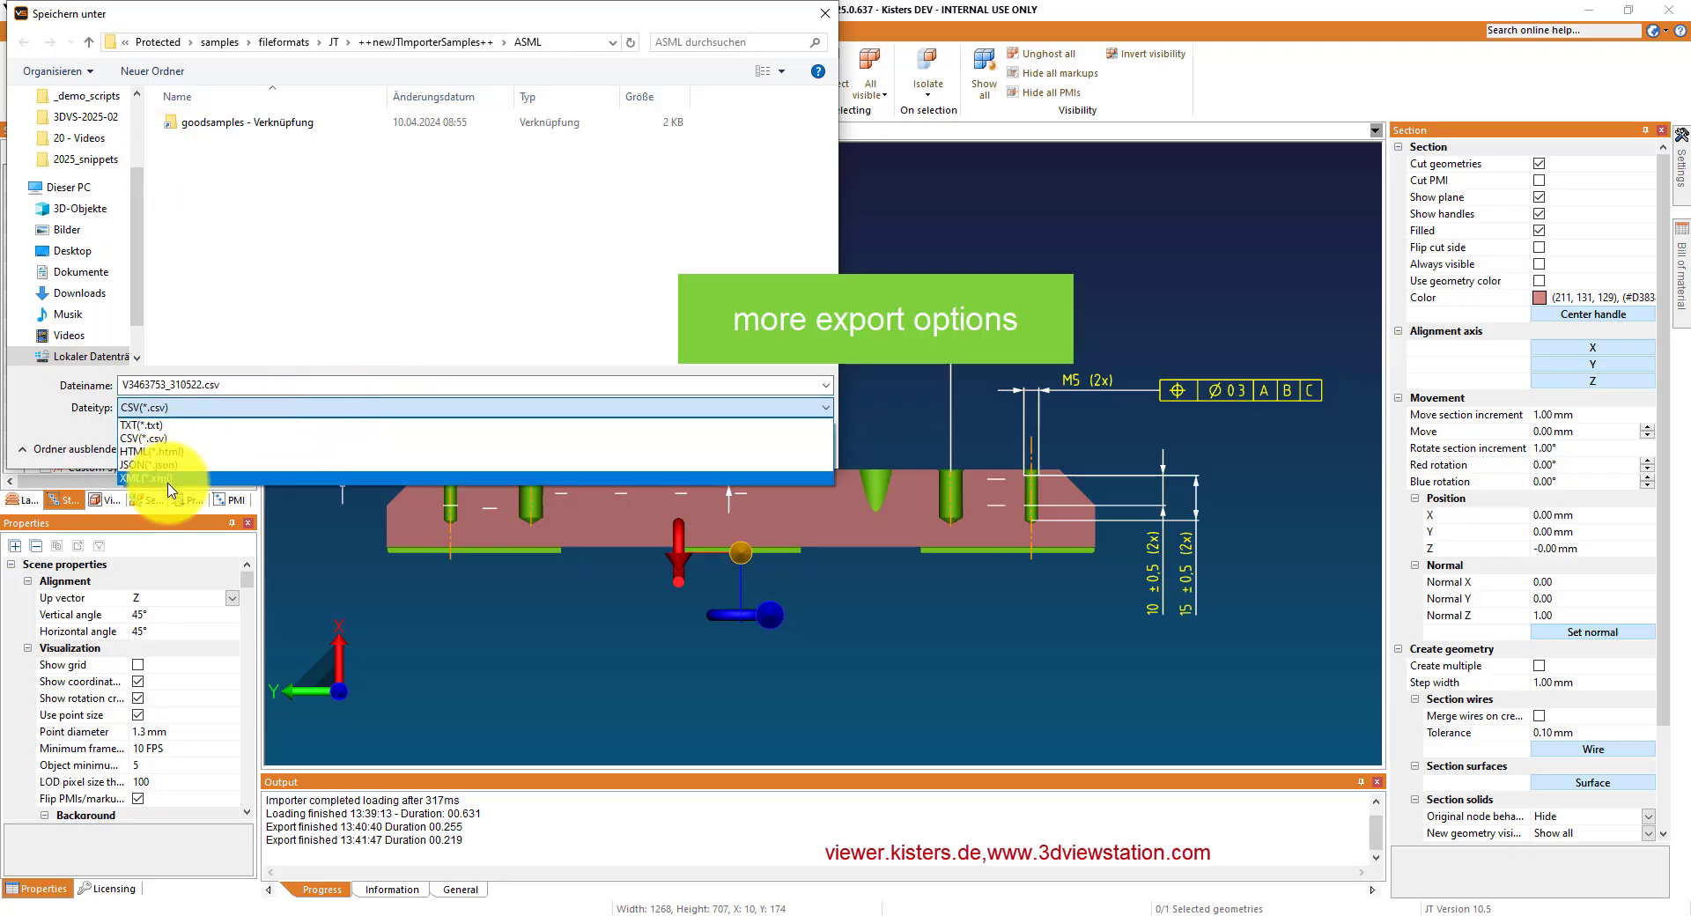
click(282, 302)
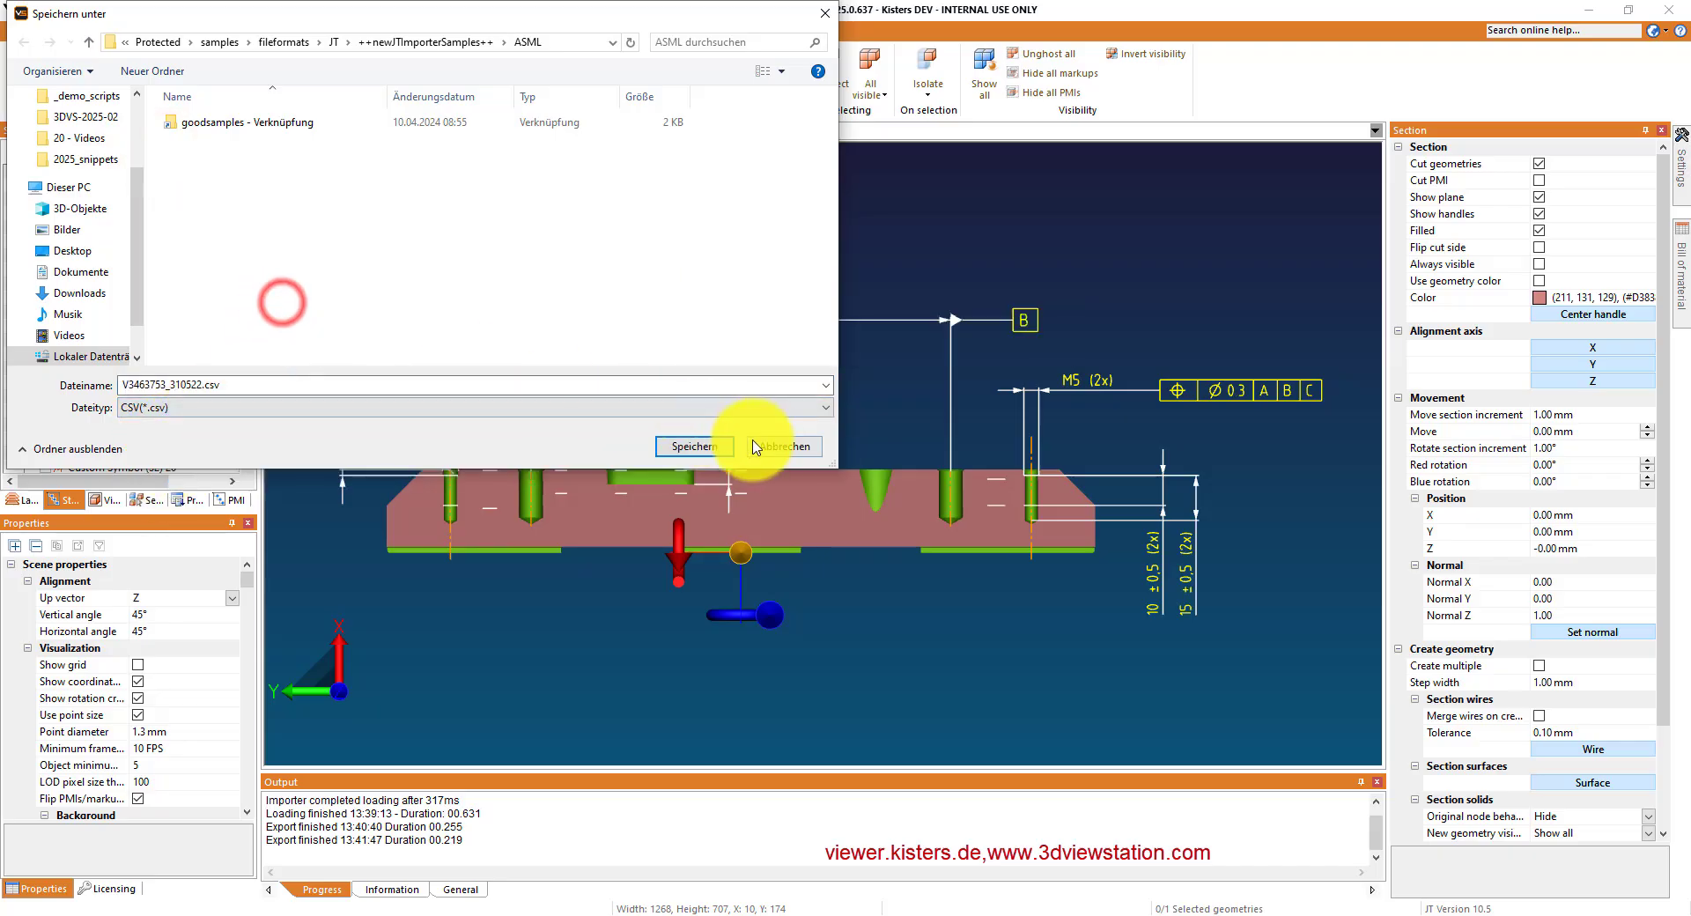
click(783, 447)
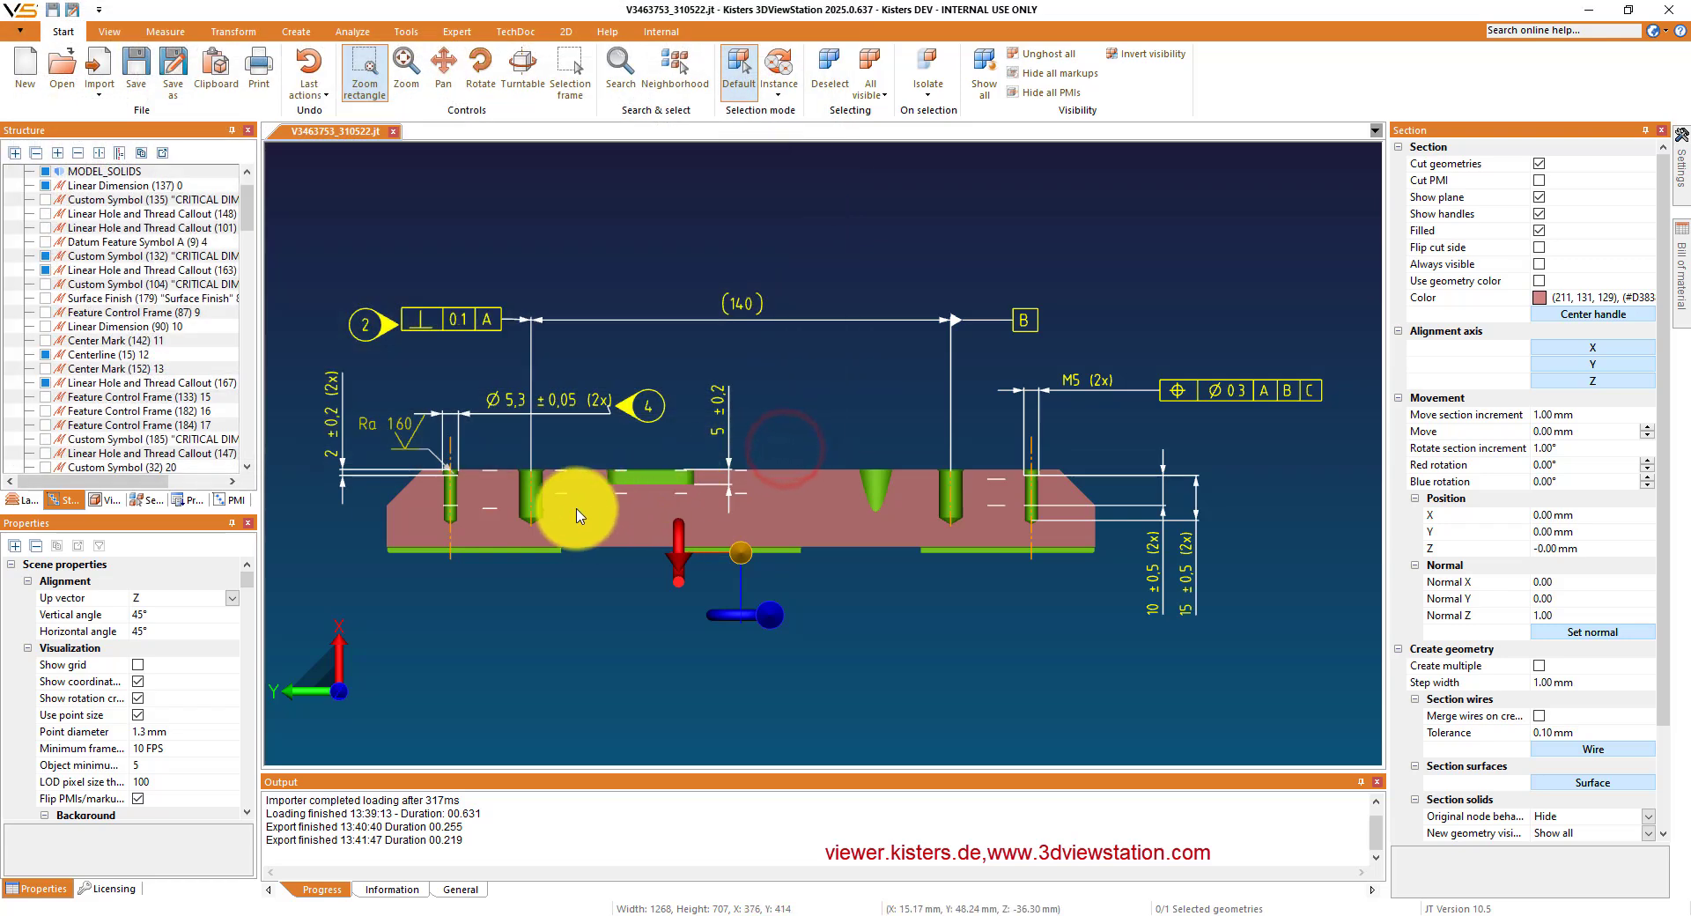
- Select a thread feature in the section view, examine the file formats for exporting its node properties, and cancel the export
click(624, 474)
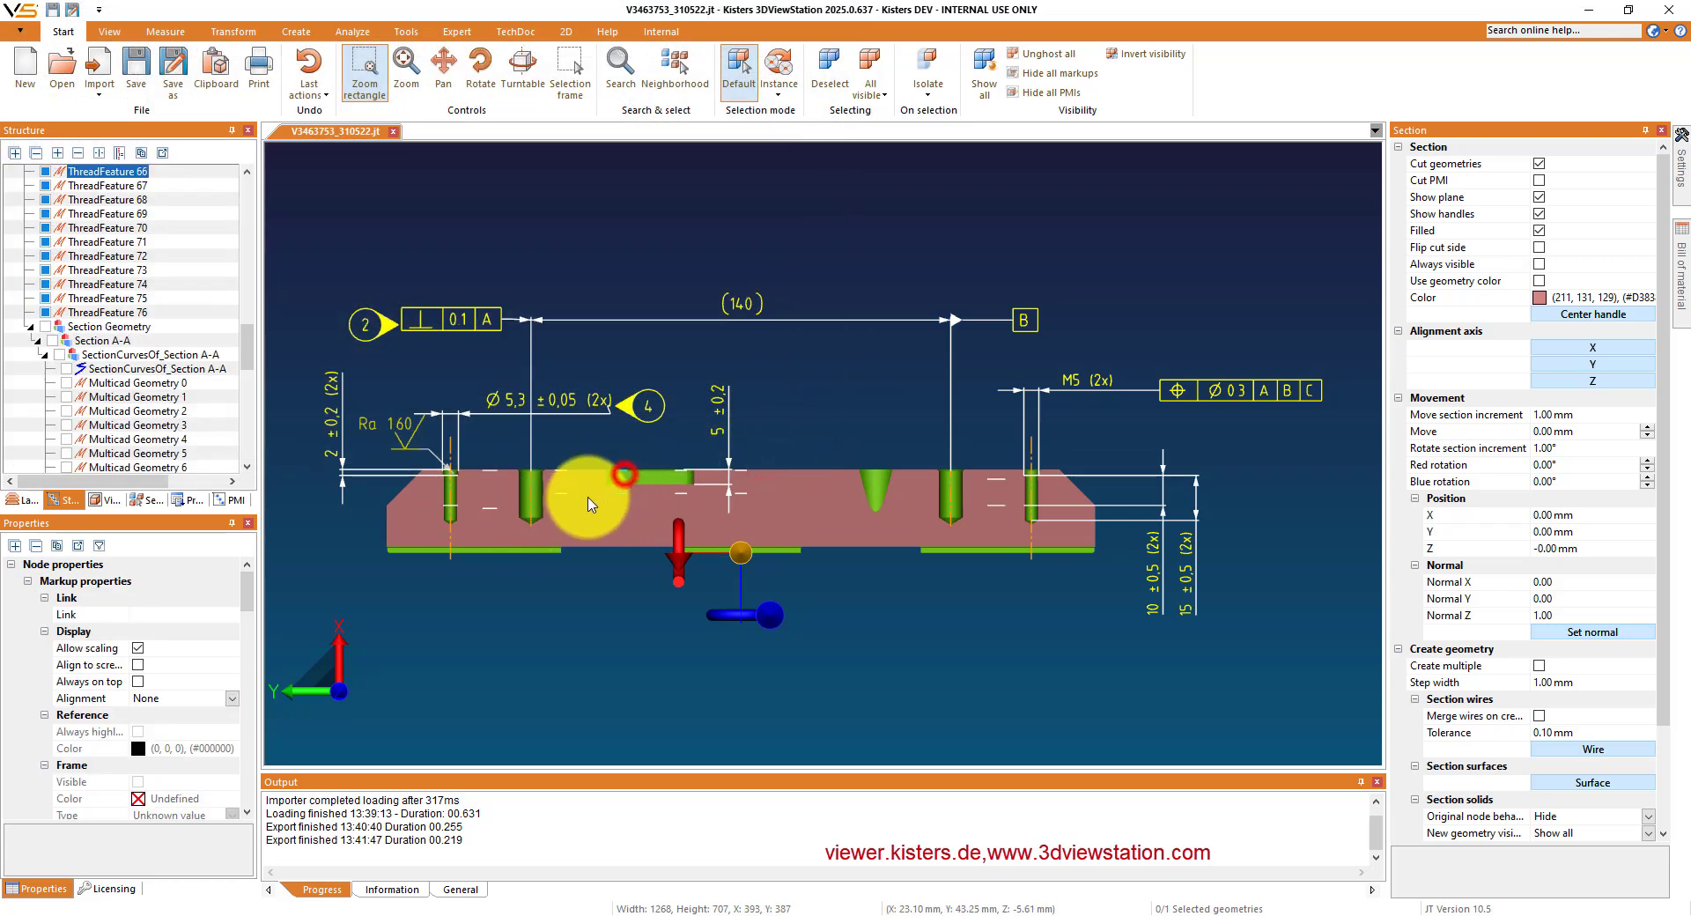
click(81, 552)
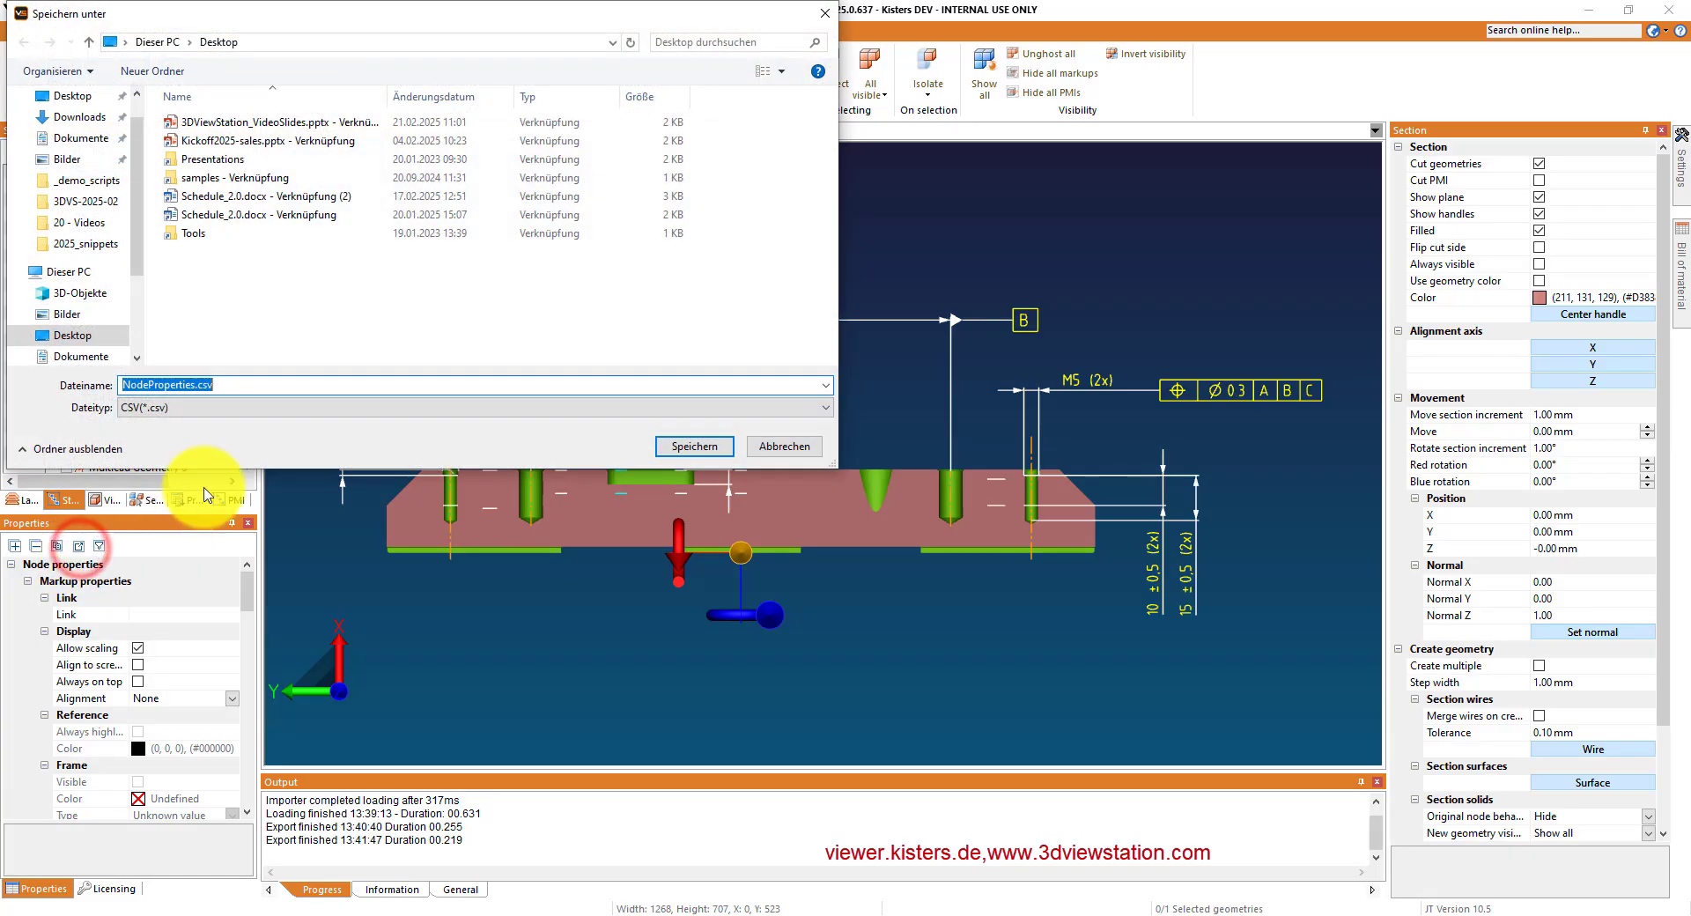
click(180, 410)
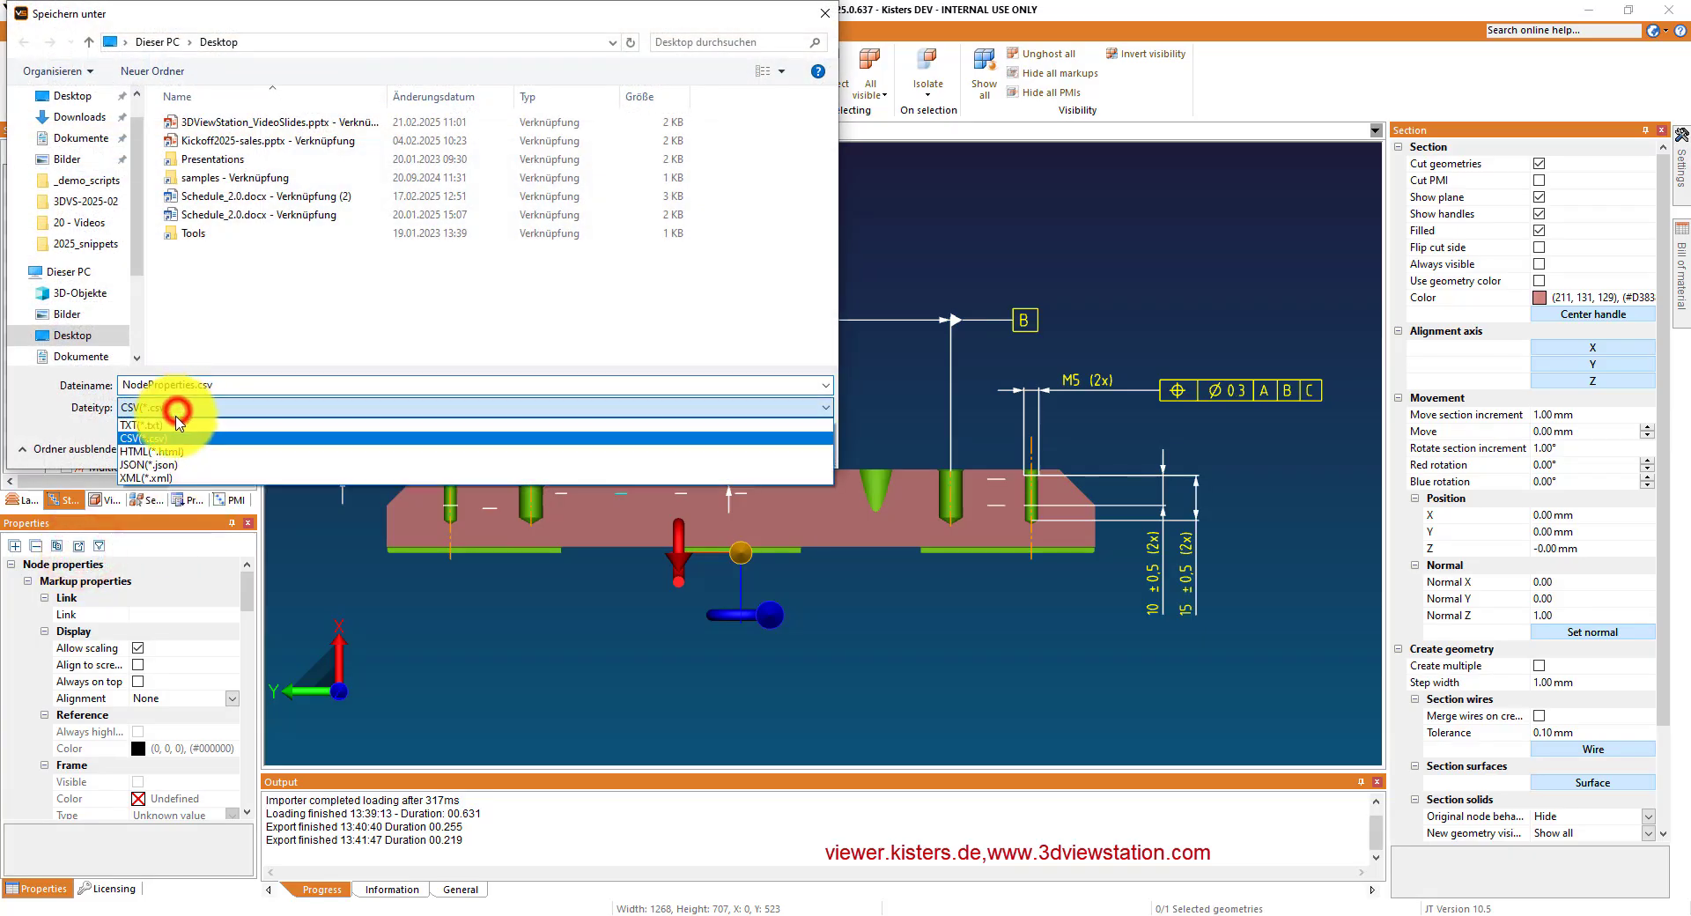
click(304, 356)
click(779, 445)
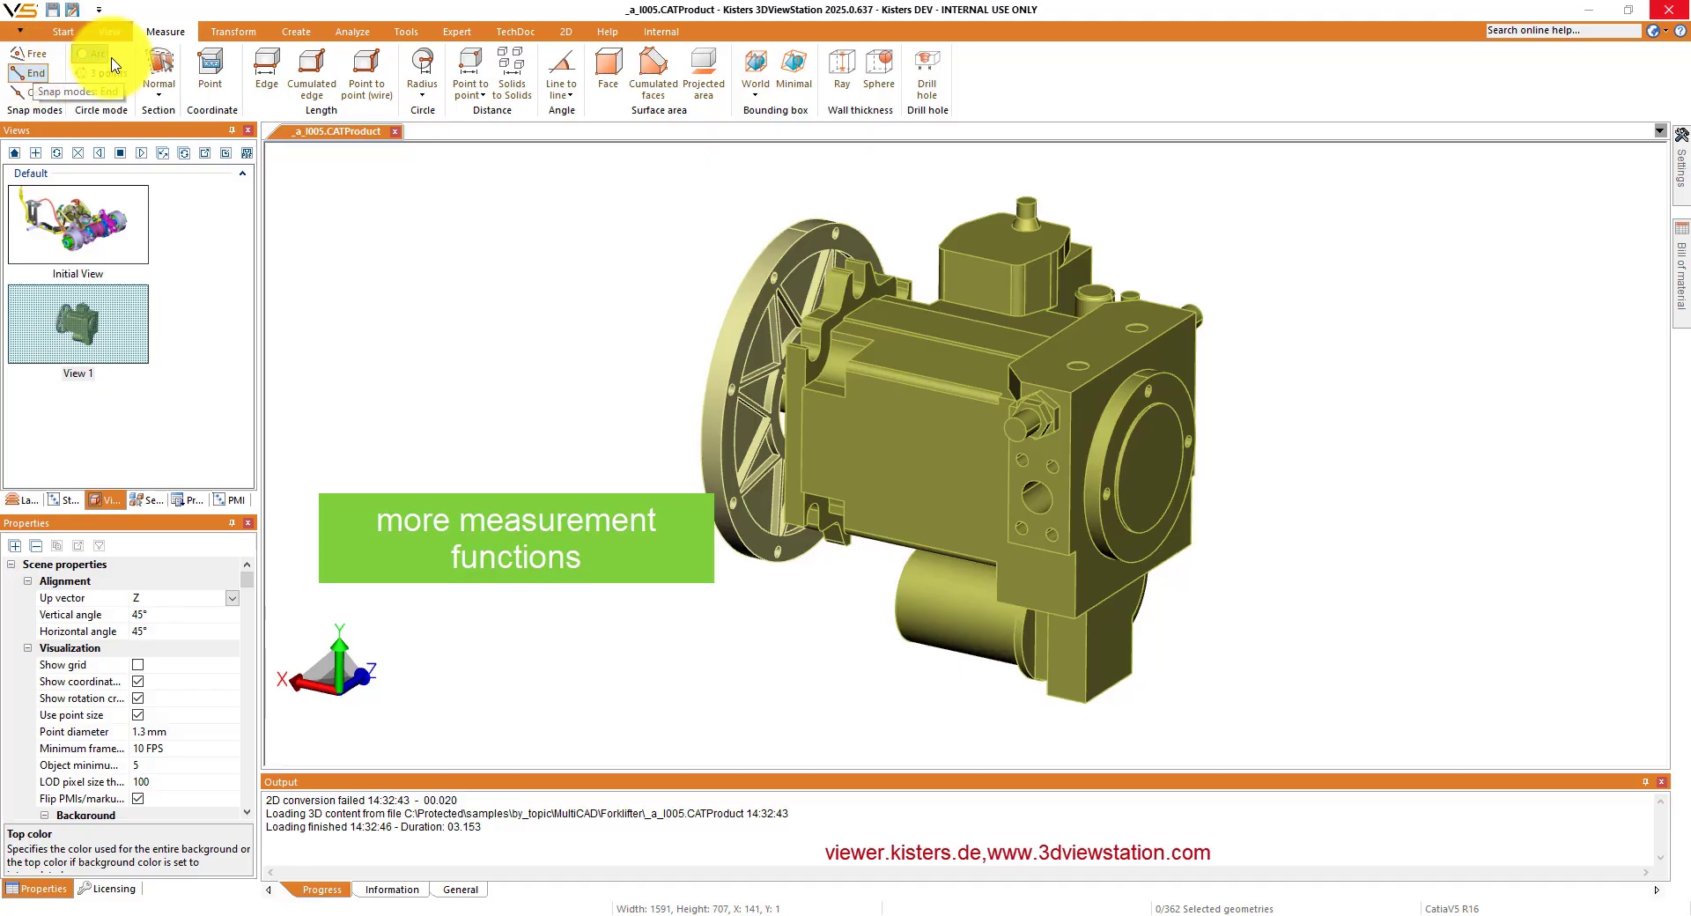
- Examine the distance measurement types available for the pump model, and leave the list without choosing one
click(482, 94)
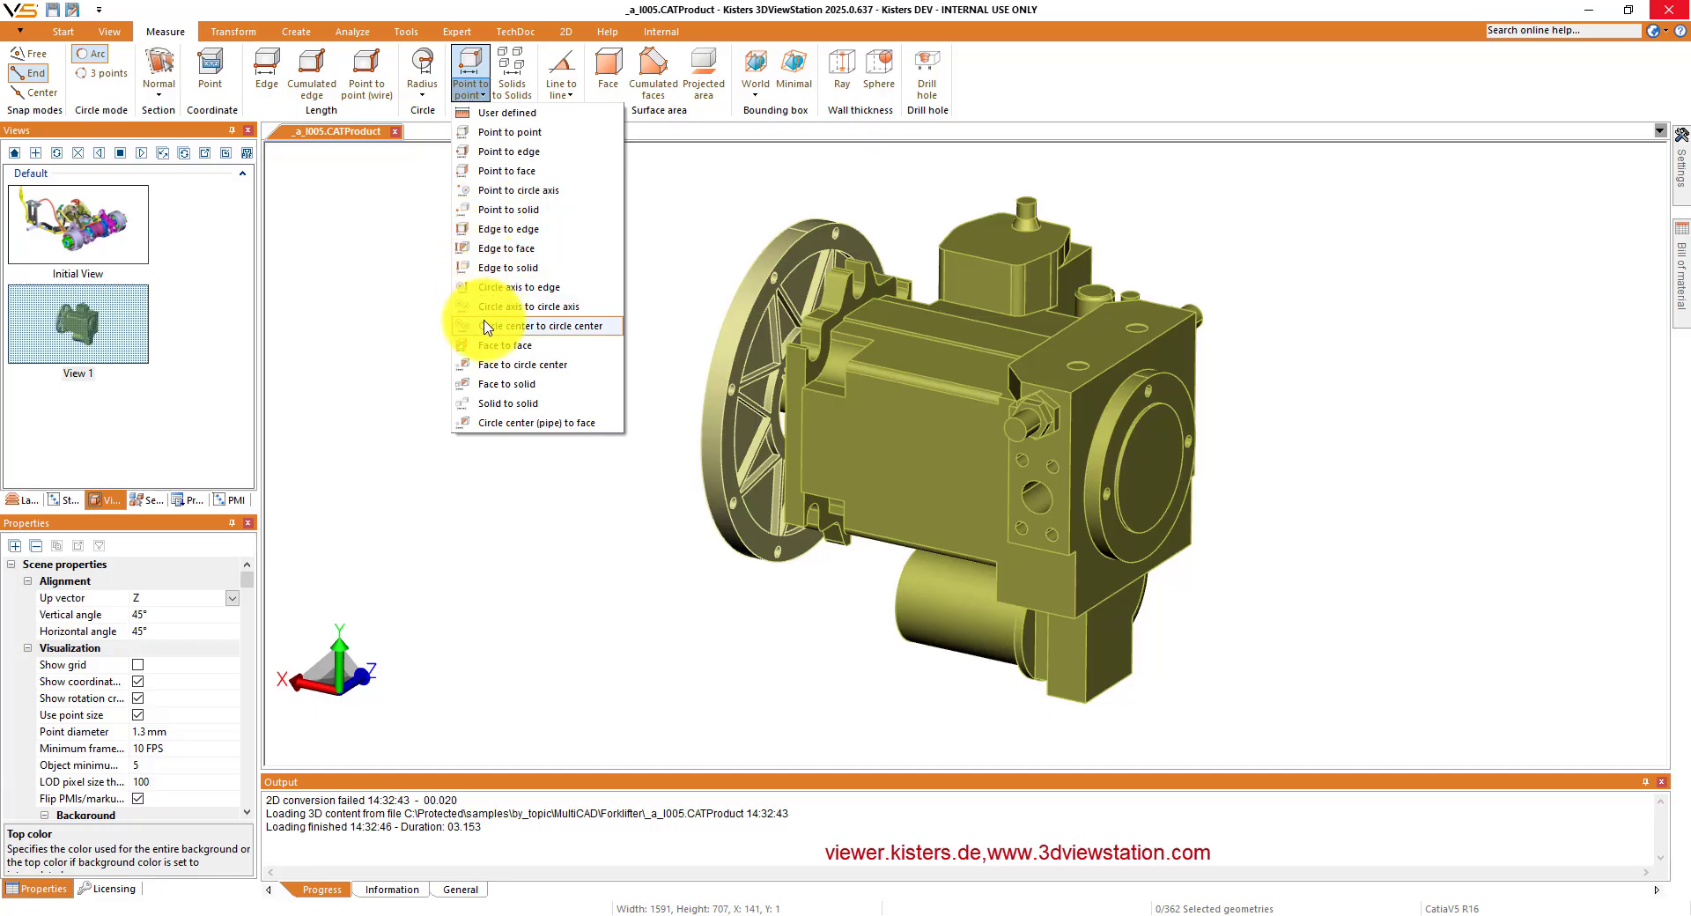
click(486, 491)
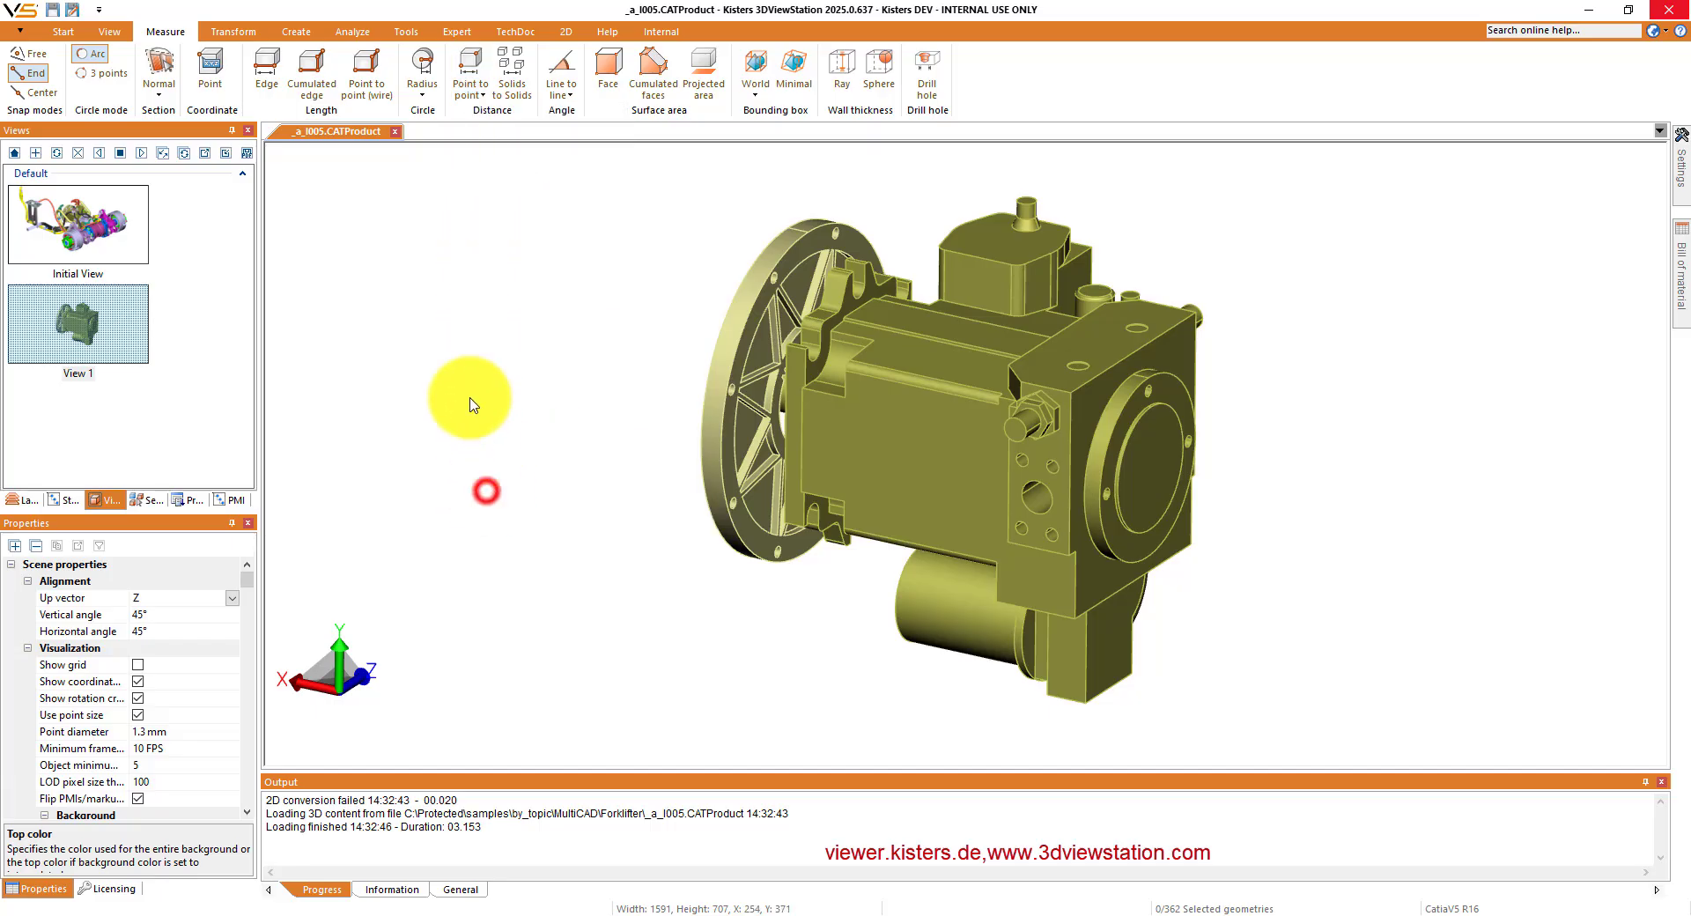
- Dimension the point-to-point distance between the two upper corners of the pump's end block
click(467, 70)
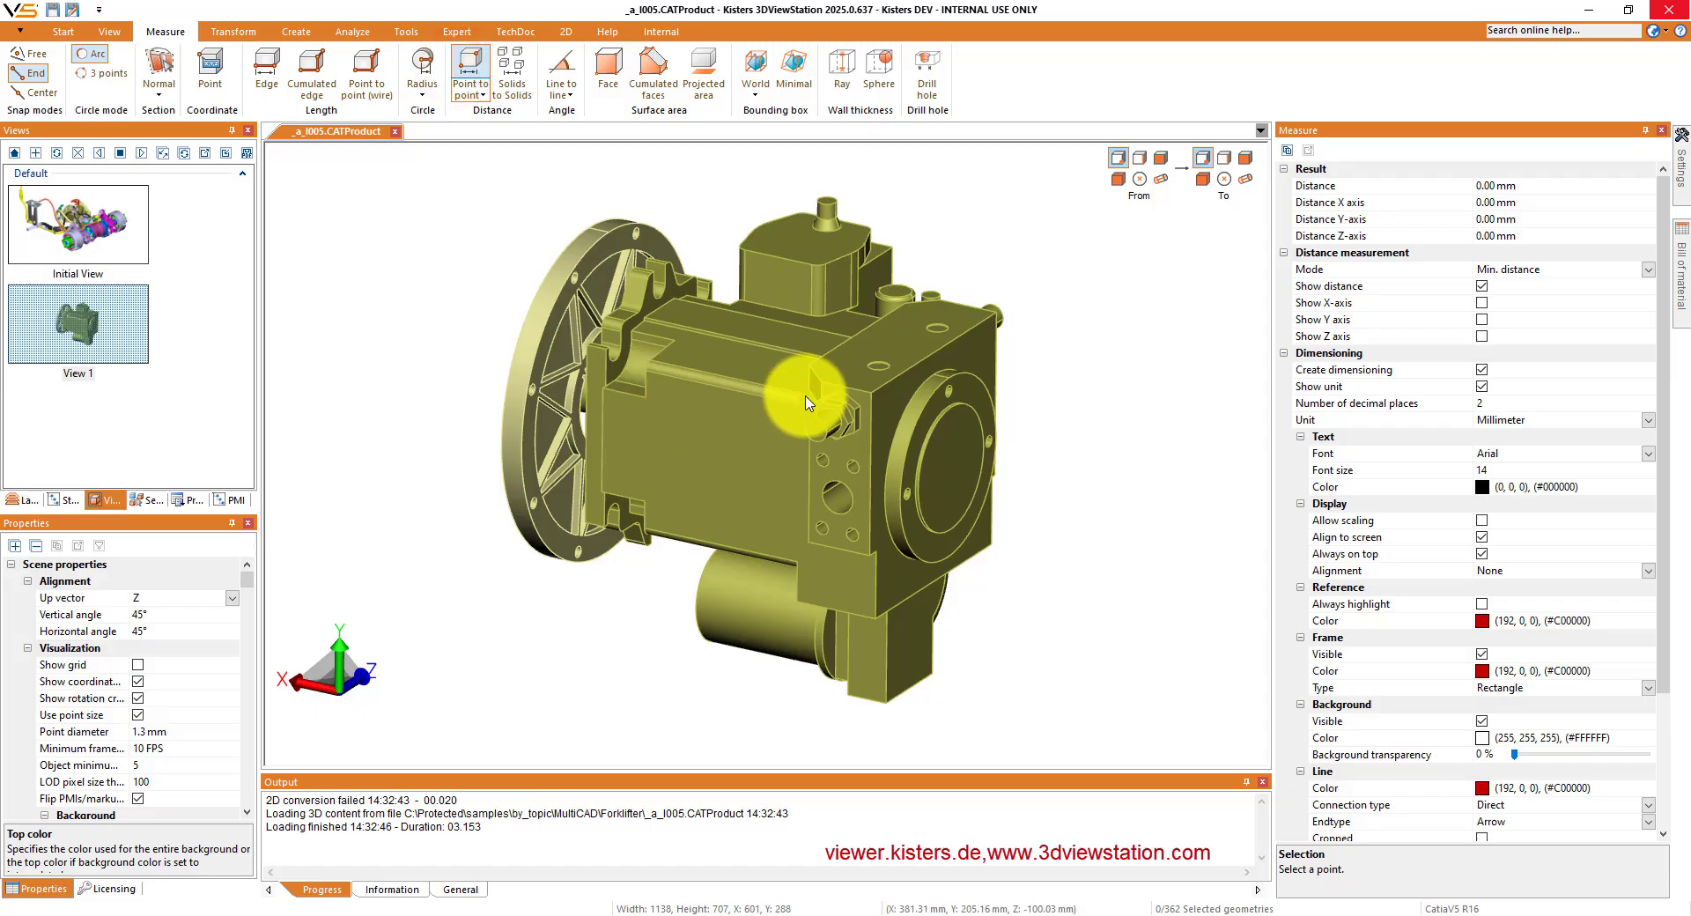
click(821, 384)
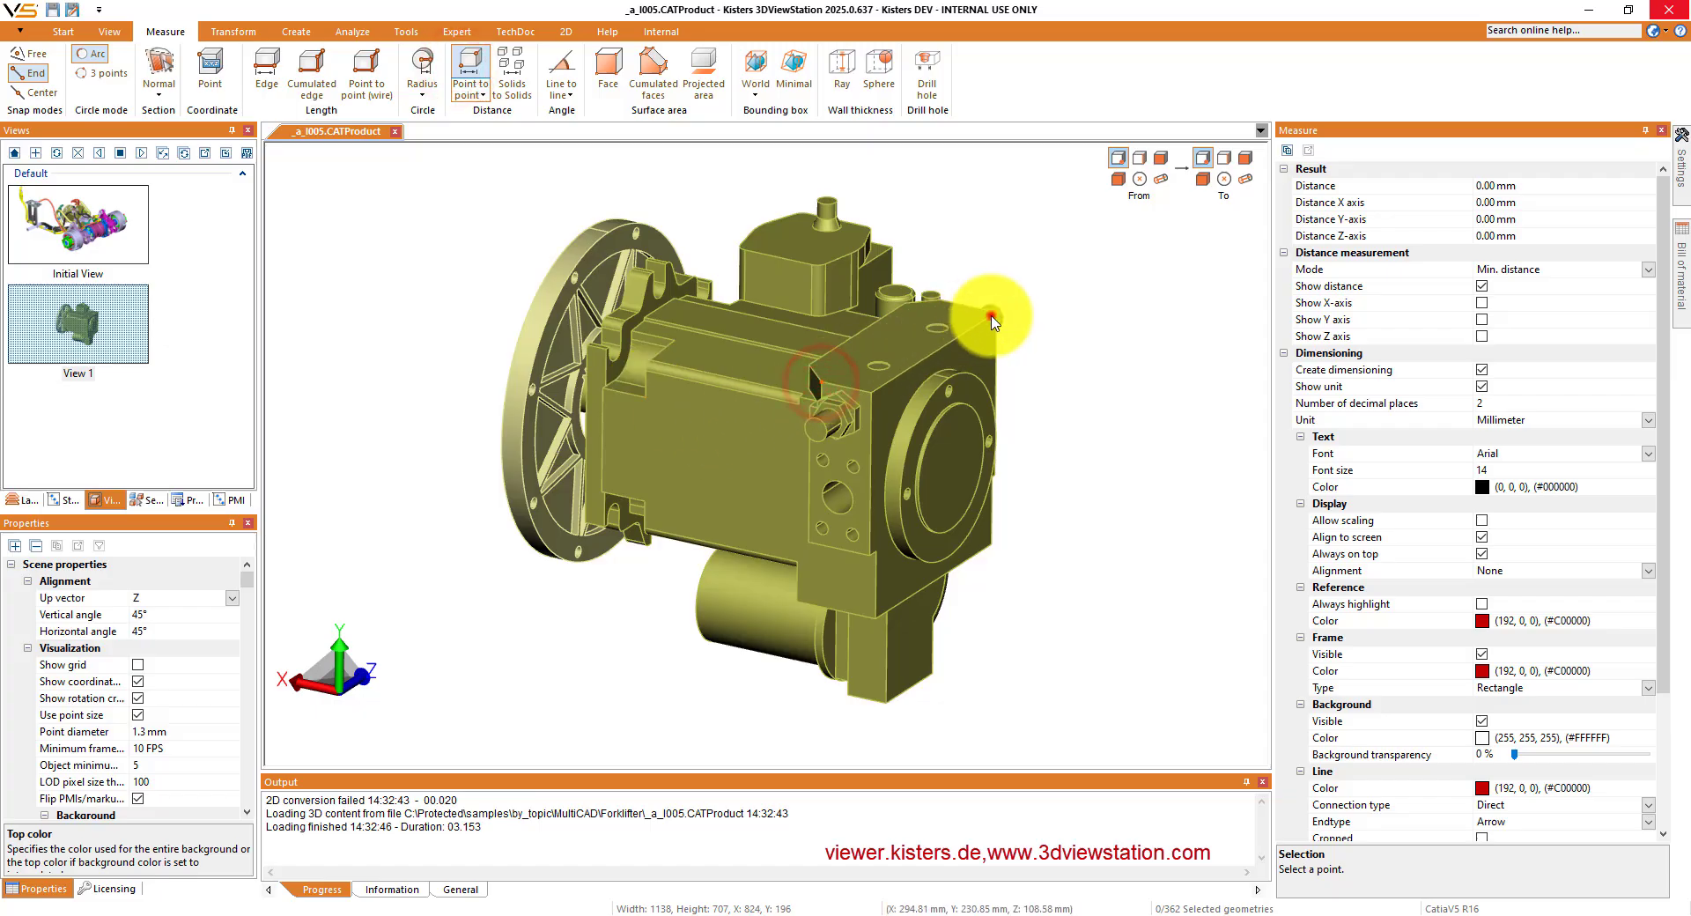
click(991, 322)
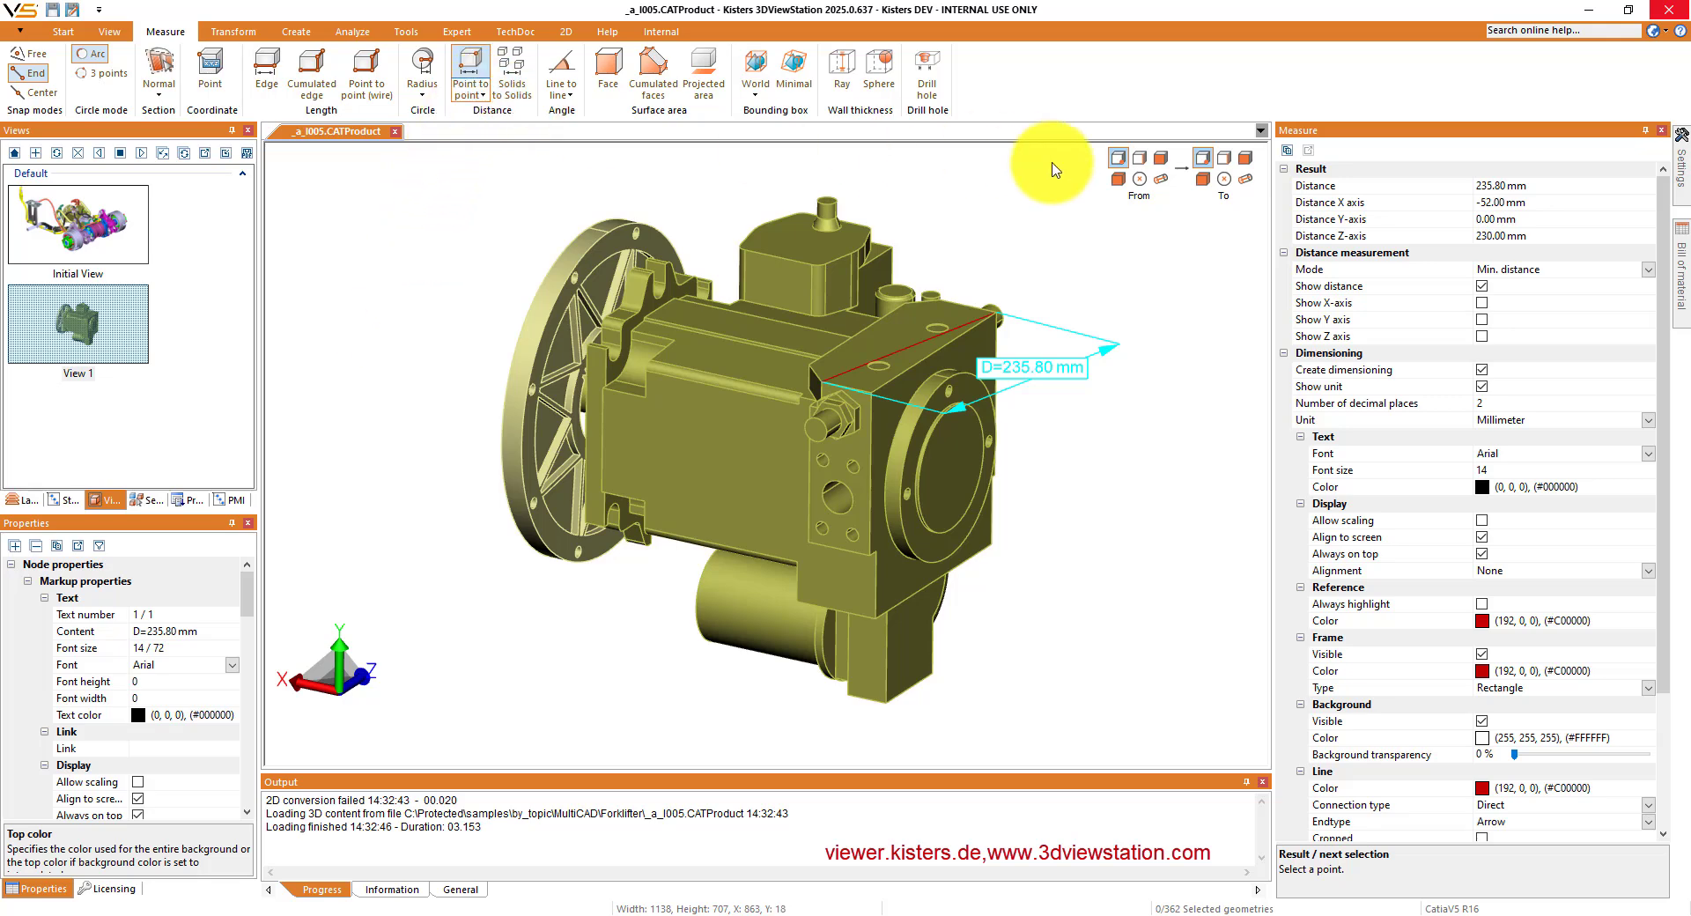
- Dimension the circle-axis-to-circle-axis distance between two neighbouring holes of the round flange, and place the label outside the flange
click(1162, 181)
click(1245, 178)
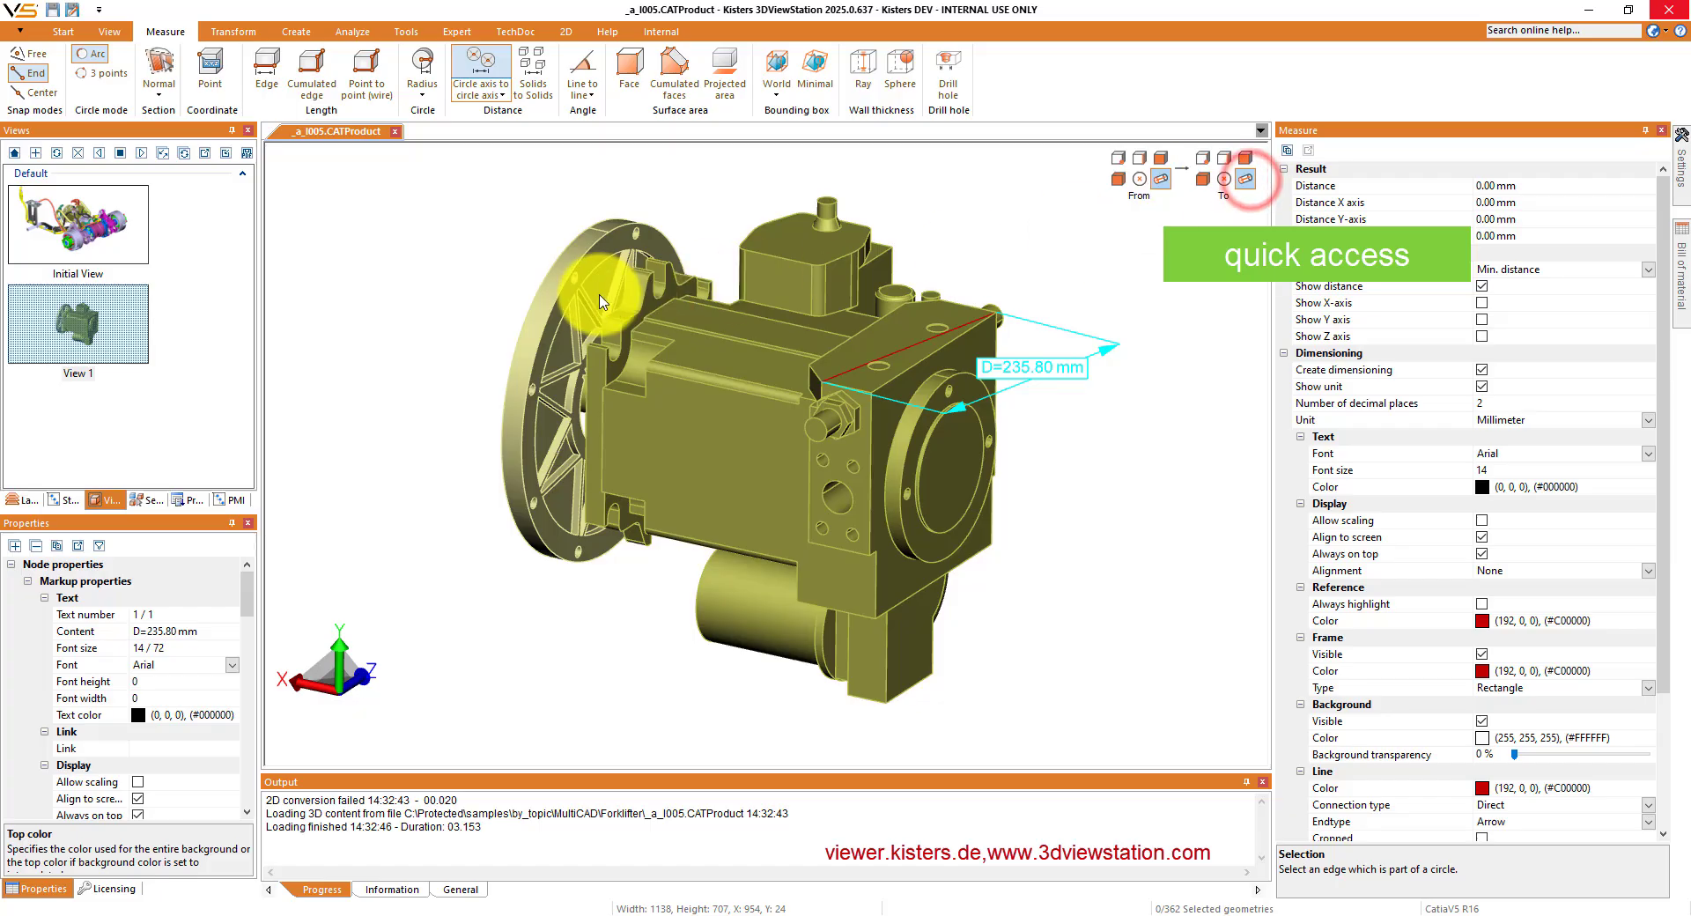
click(573, 284)
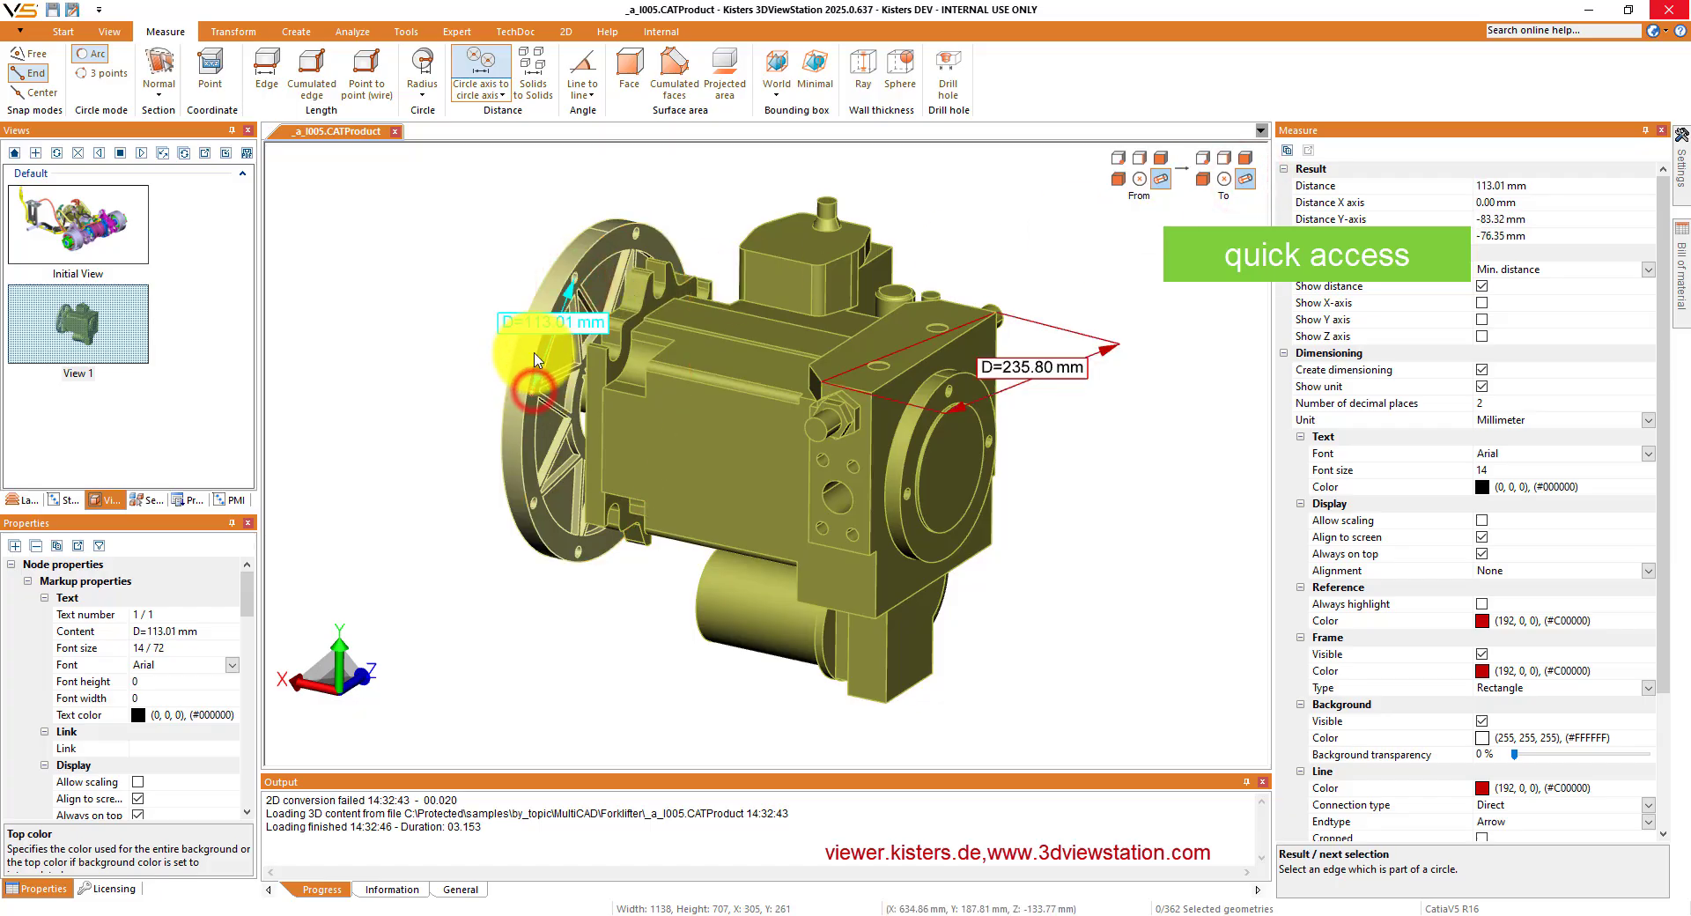
click(542, 313)
click(474, 313)
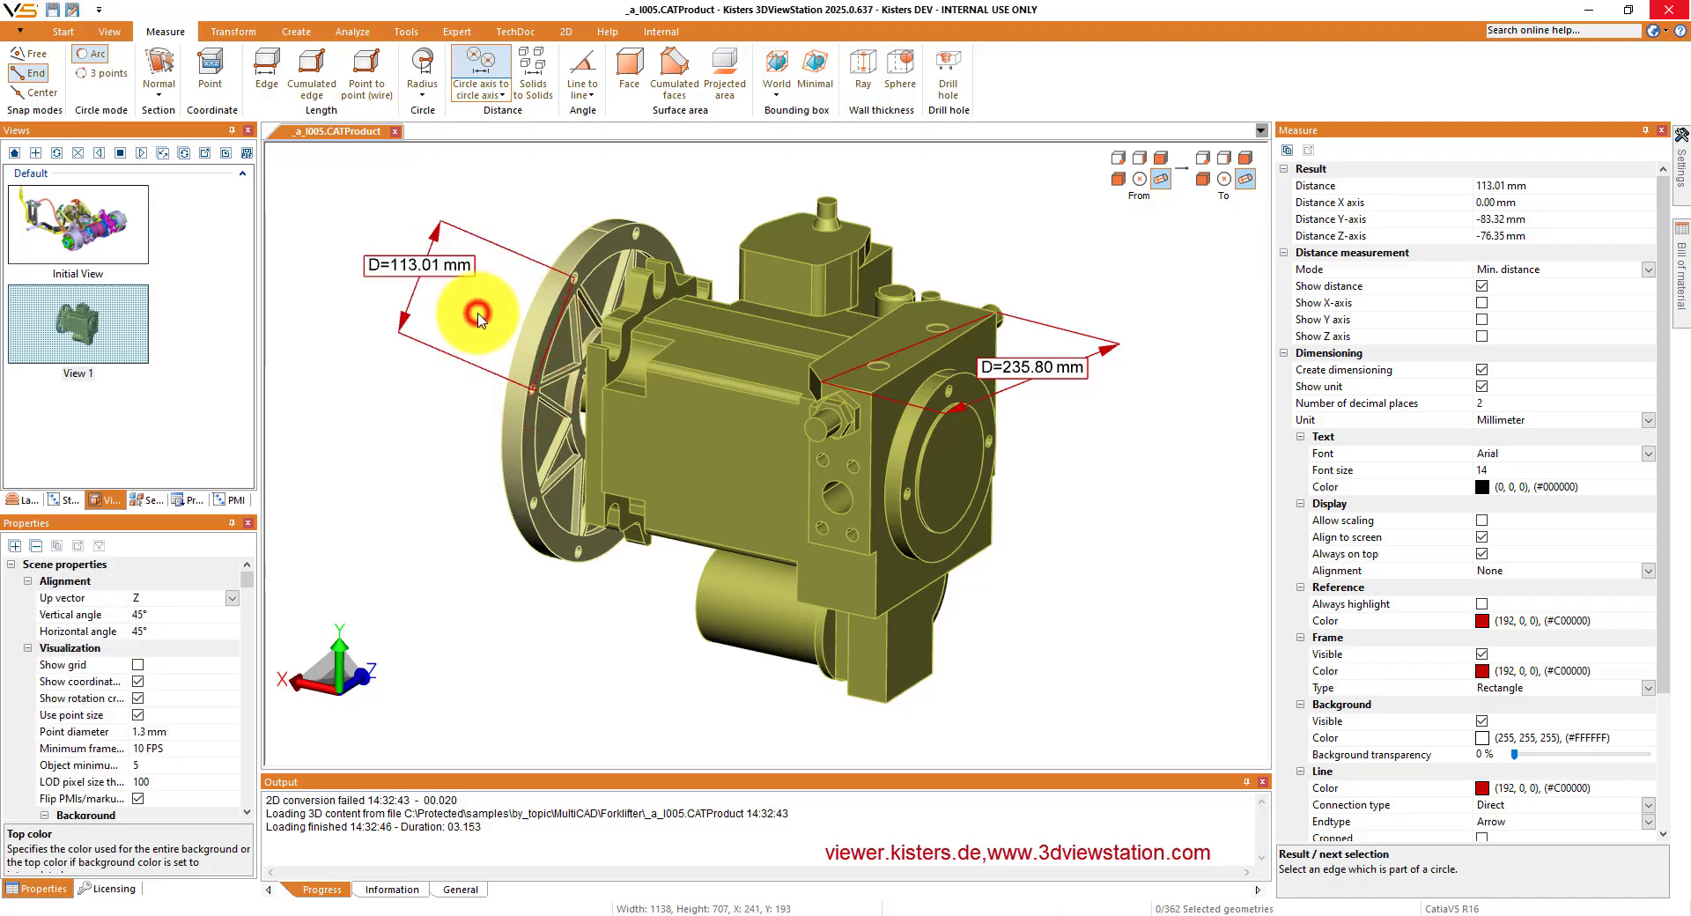
- Dimension the face-to-solid distance from the end block's round cover face to the flange
click(1158, 158)
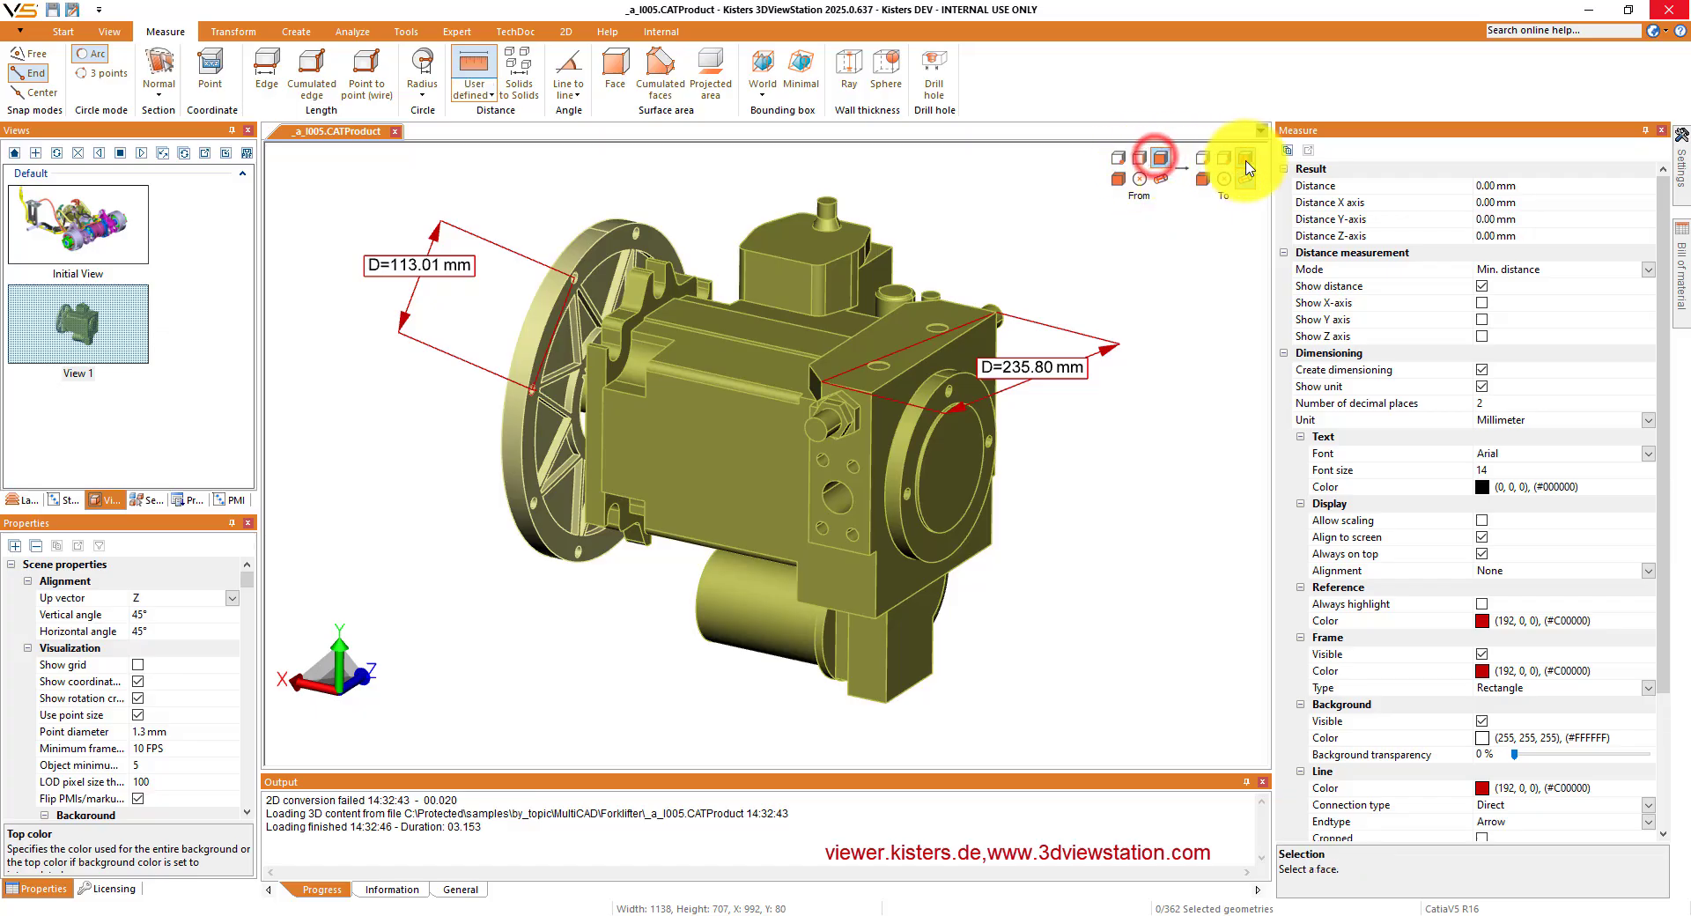
click(1245, 158)
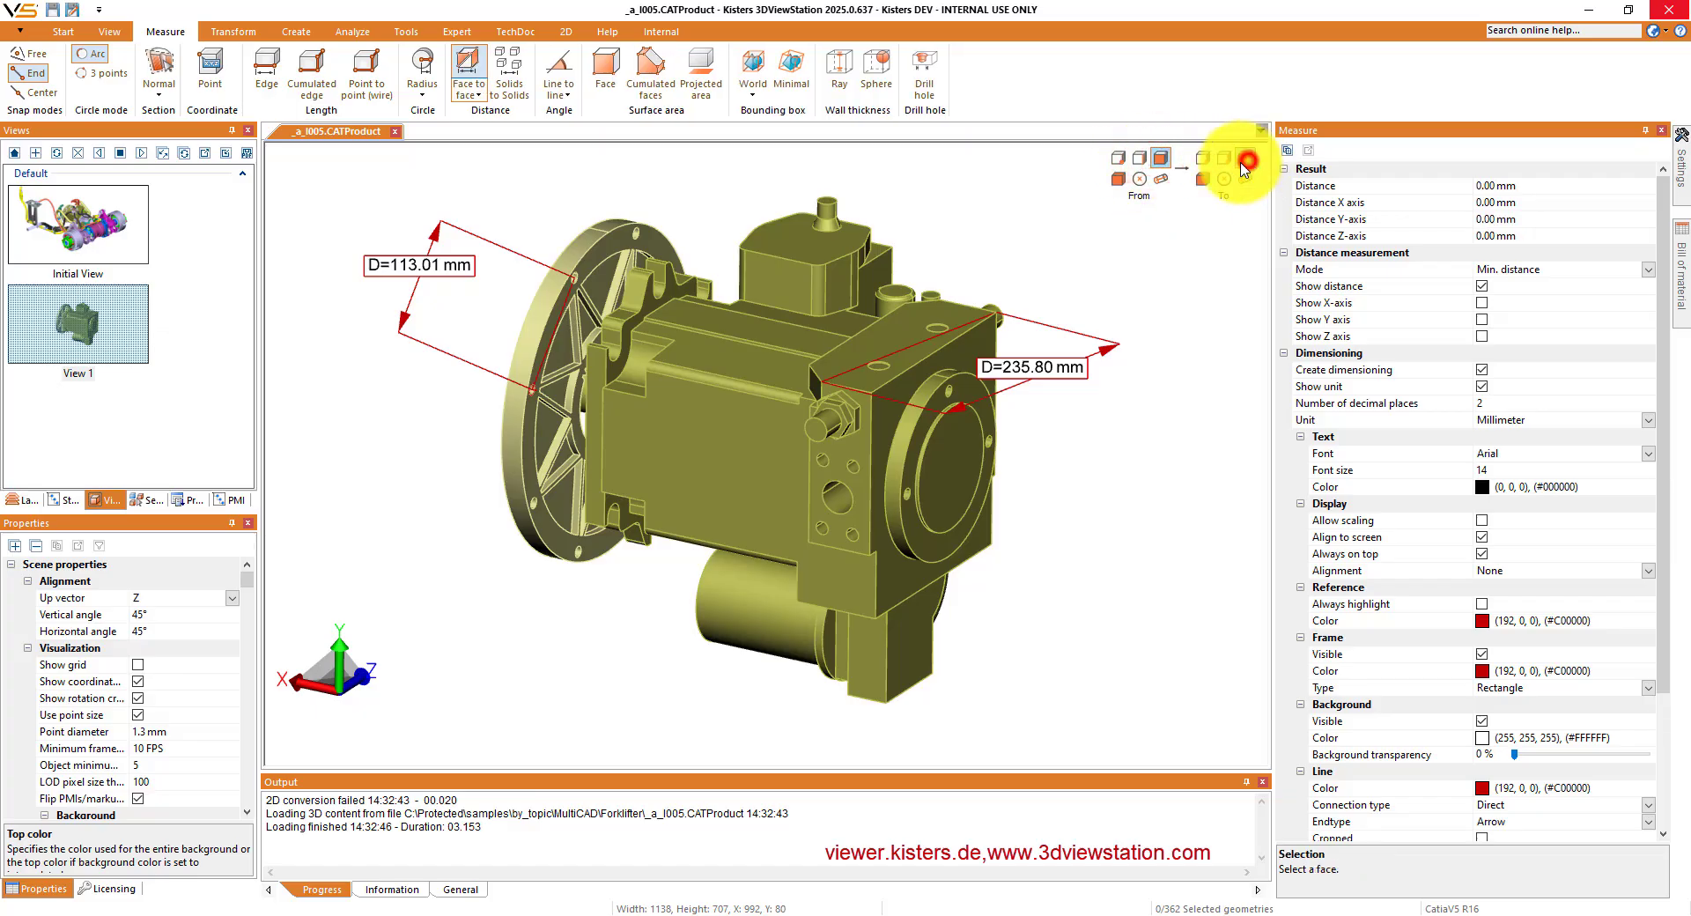
click(938, 461)
click(1205, 178)
click(556, 438)
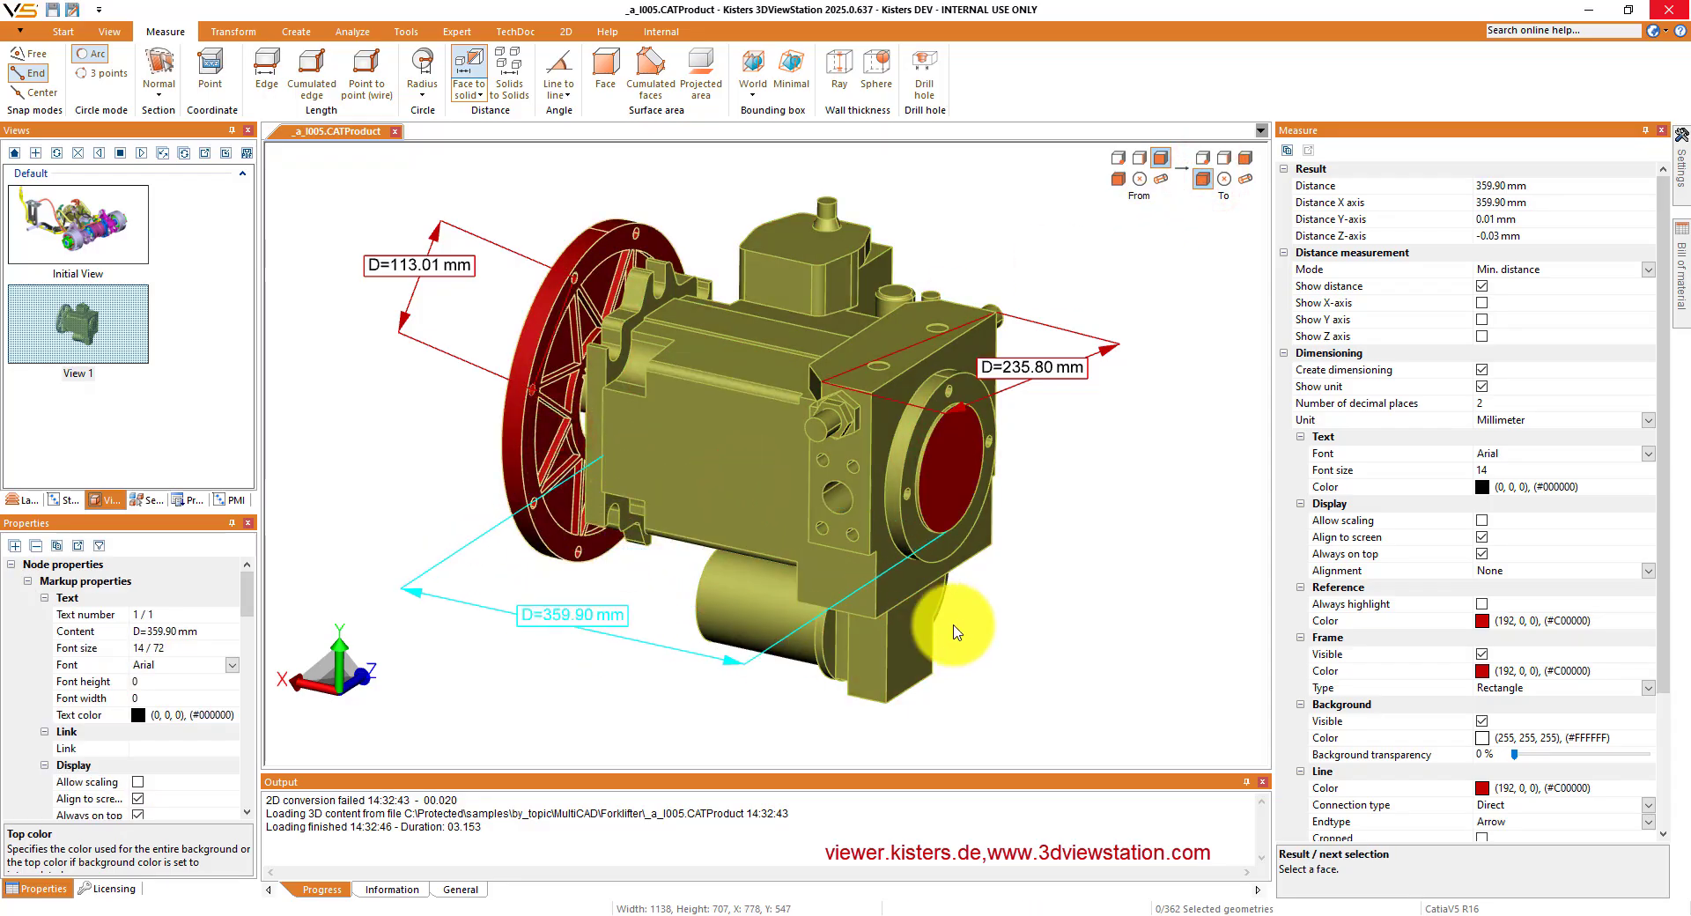
click(1044, 617)
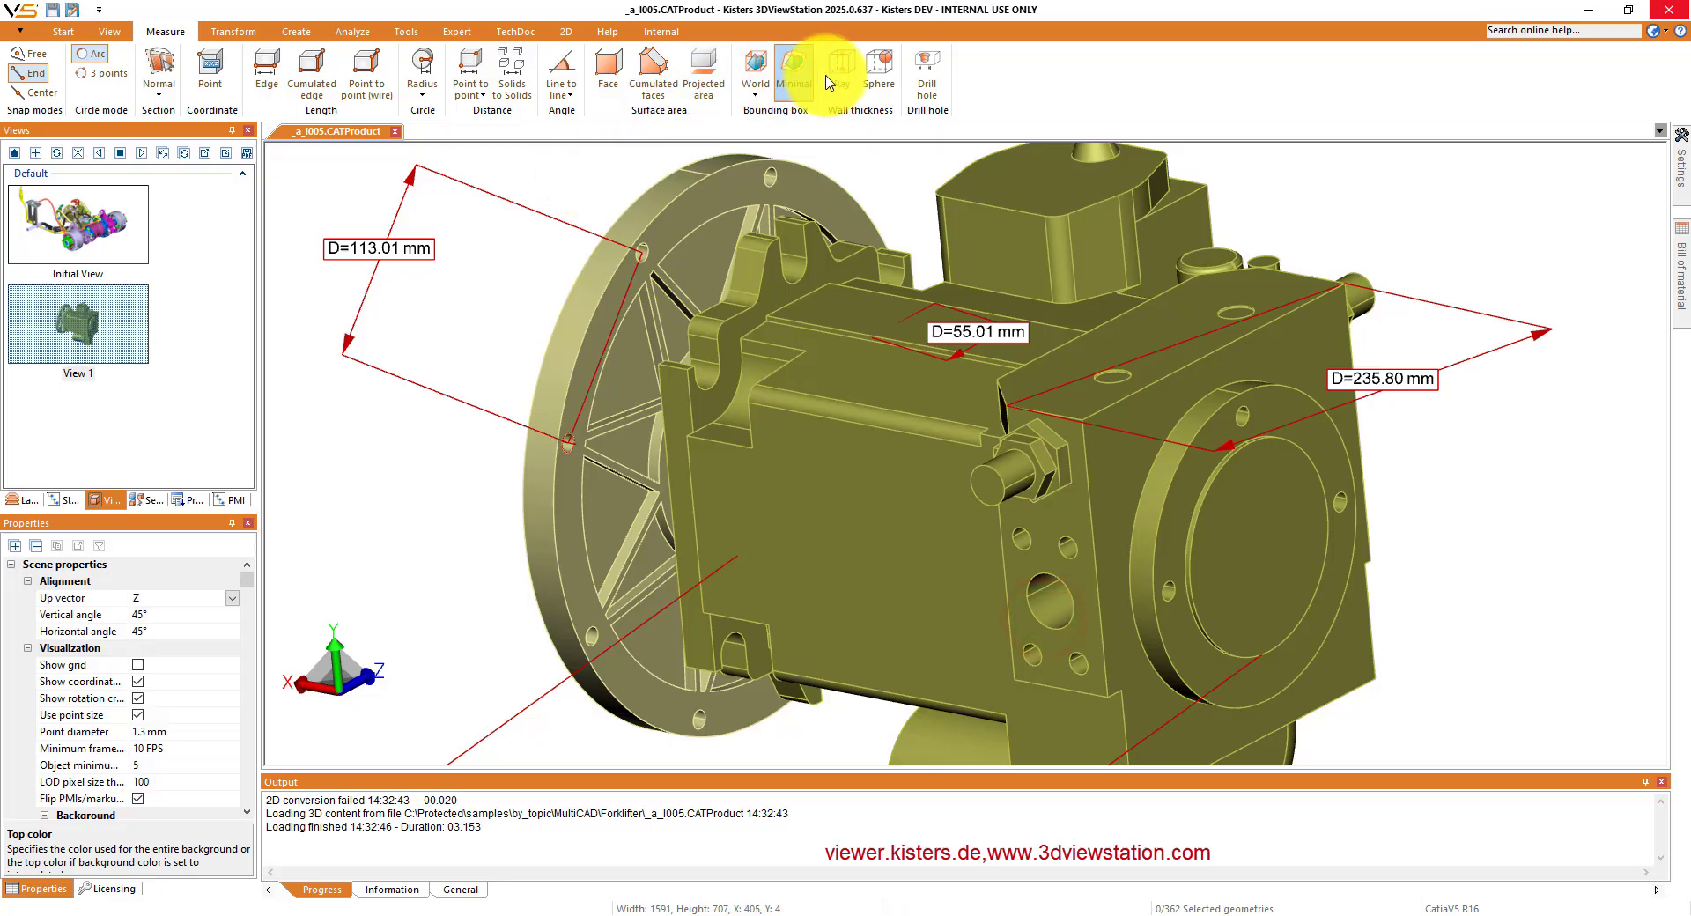
- Measure the drill hole near the upper edge of the flange, and place its label beside the hole
click(926, 70)
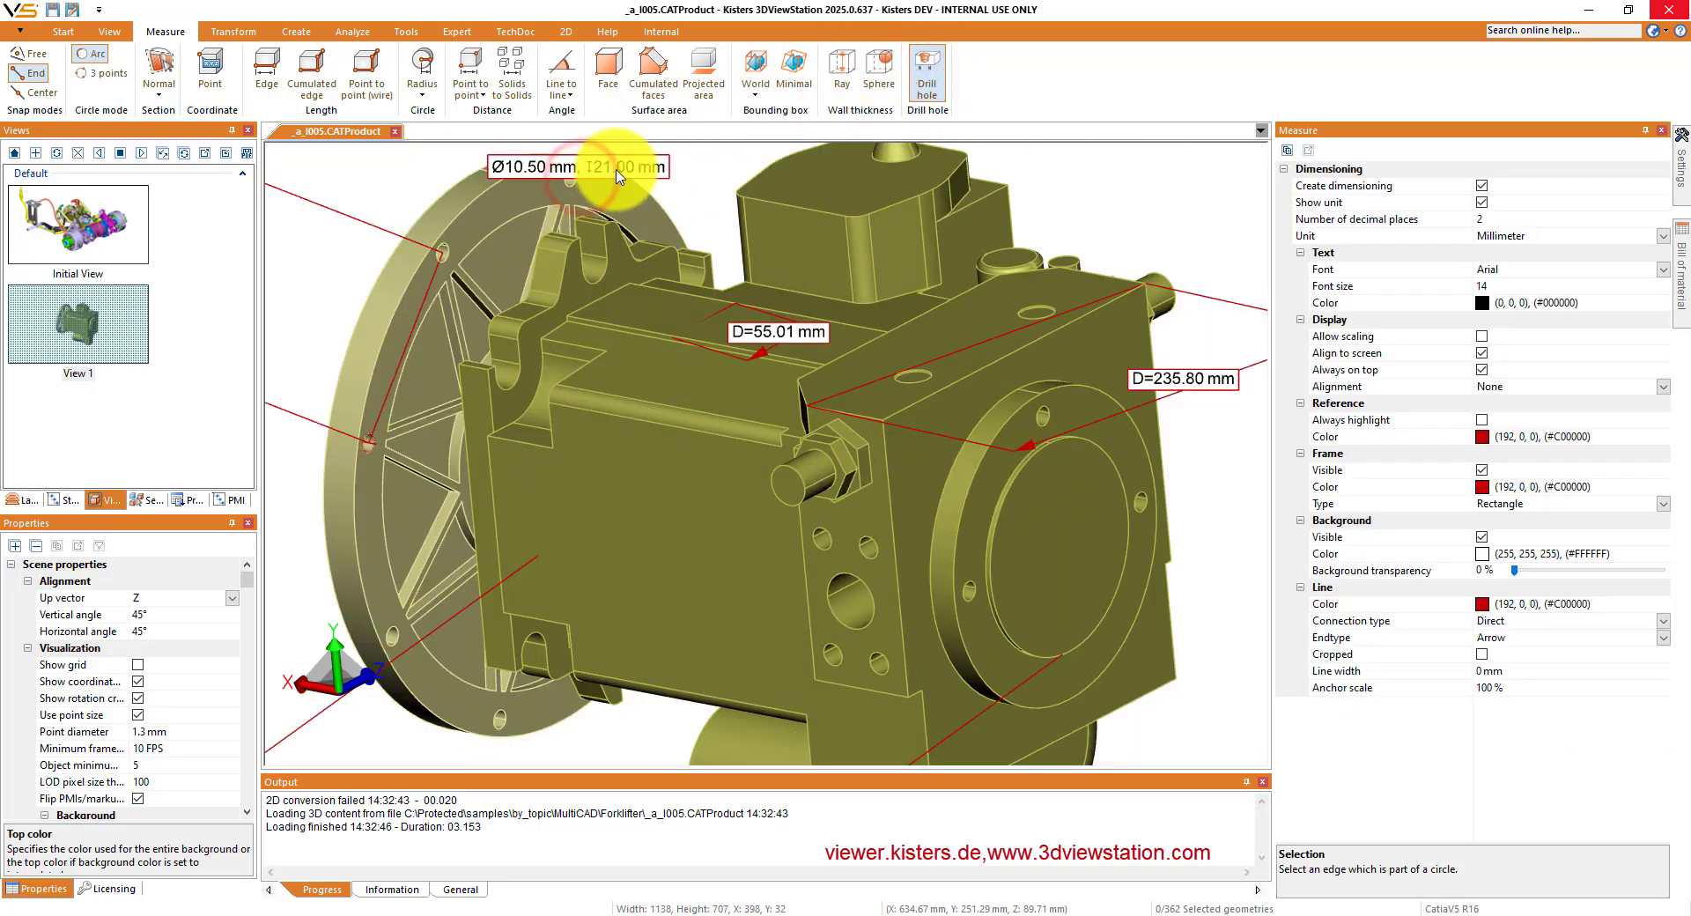
drag(614, 171, 691, 211)
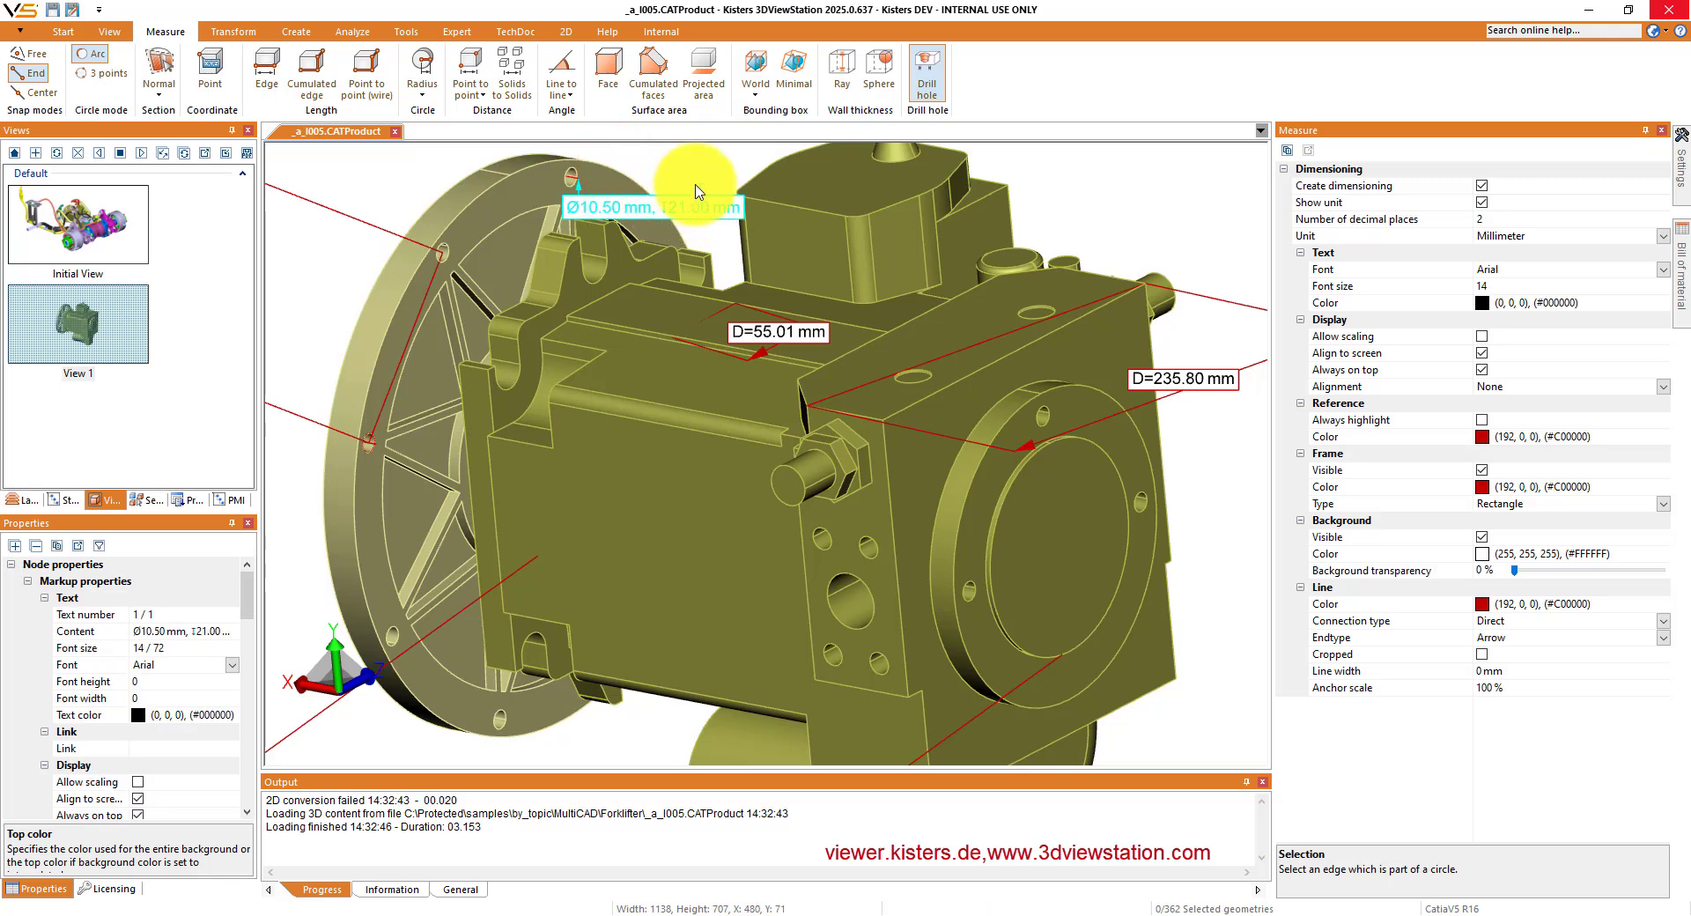
click(704, 156)
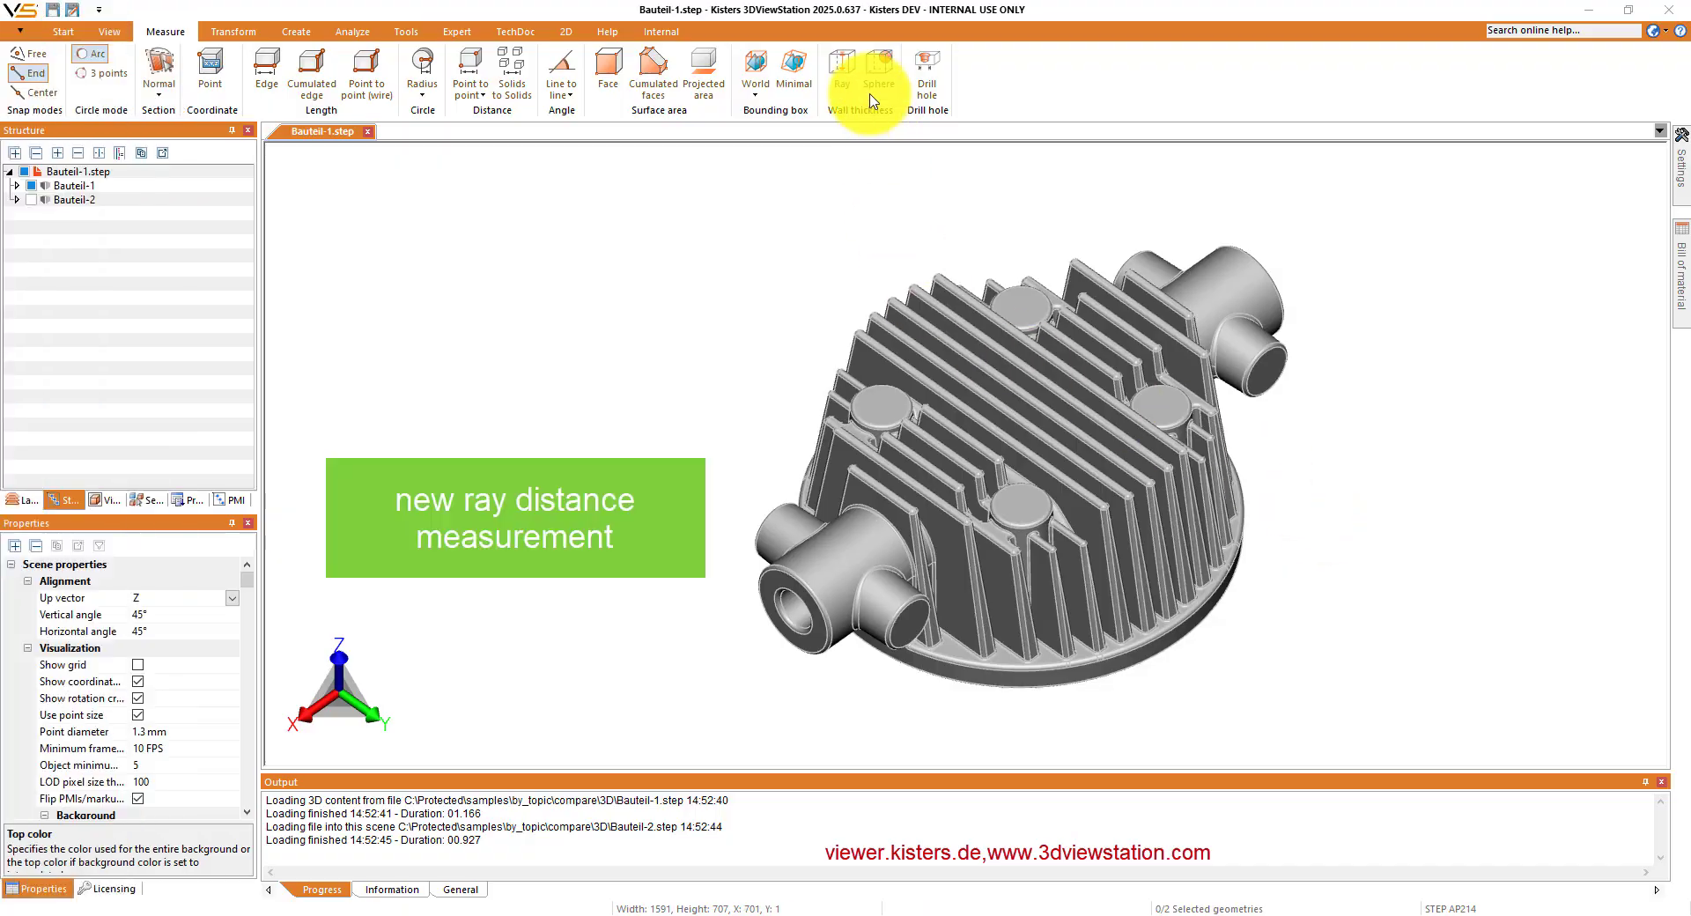
- Measure the ray wall thickness at the end face of Bauteil-1's rear pipe stub
click(845, 66)
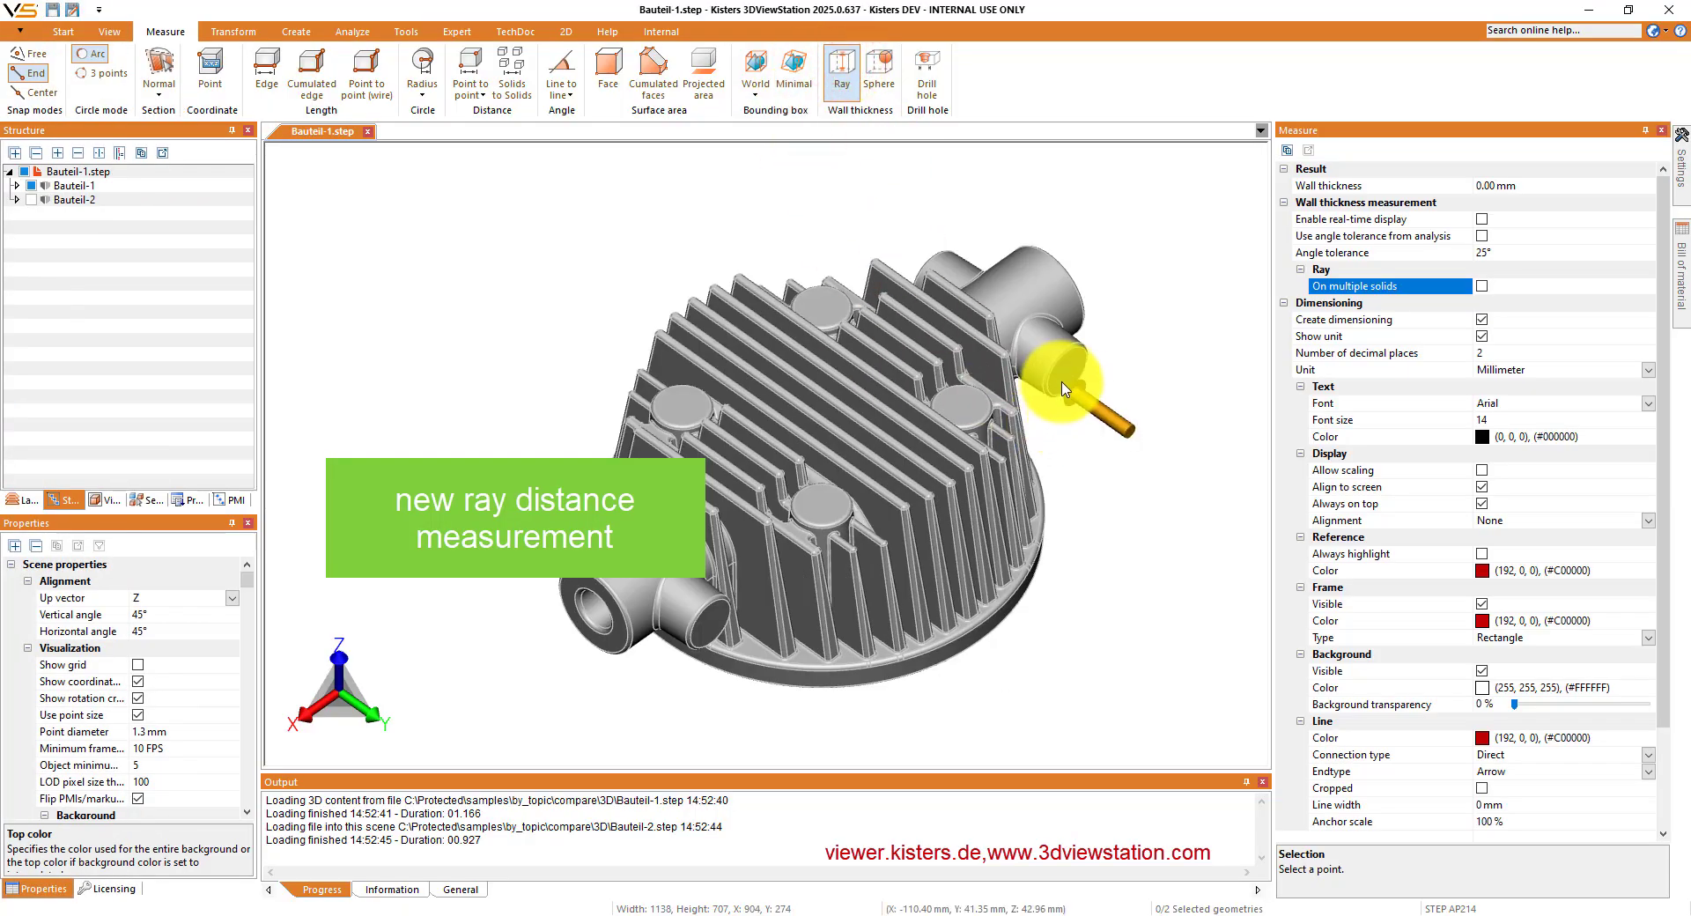
click(1068, 380)
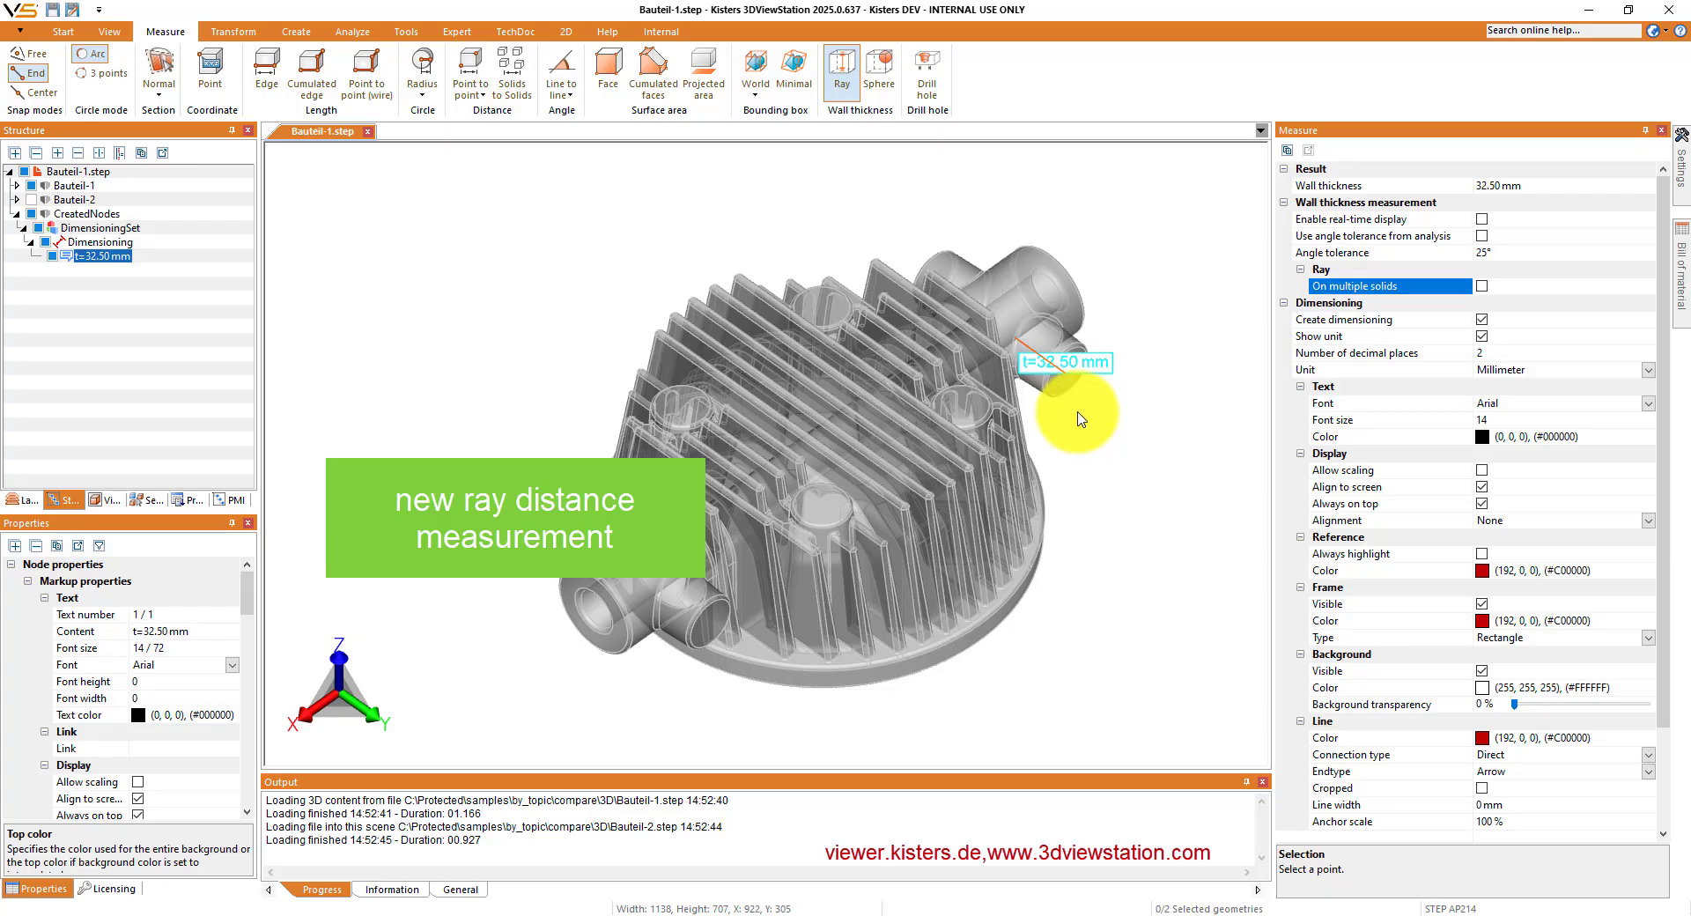
key(Escape)
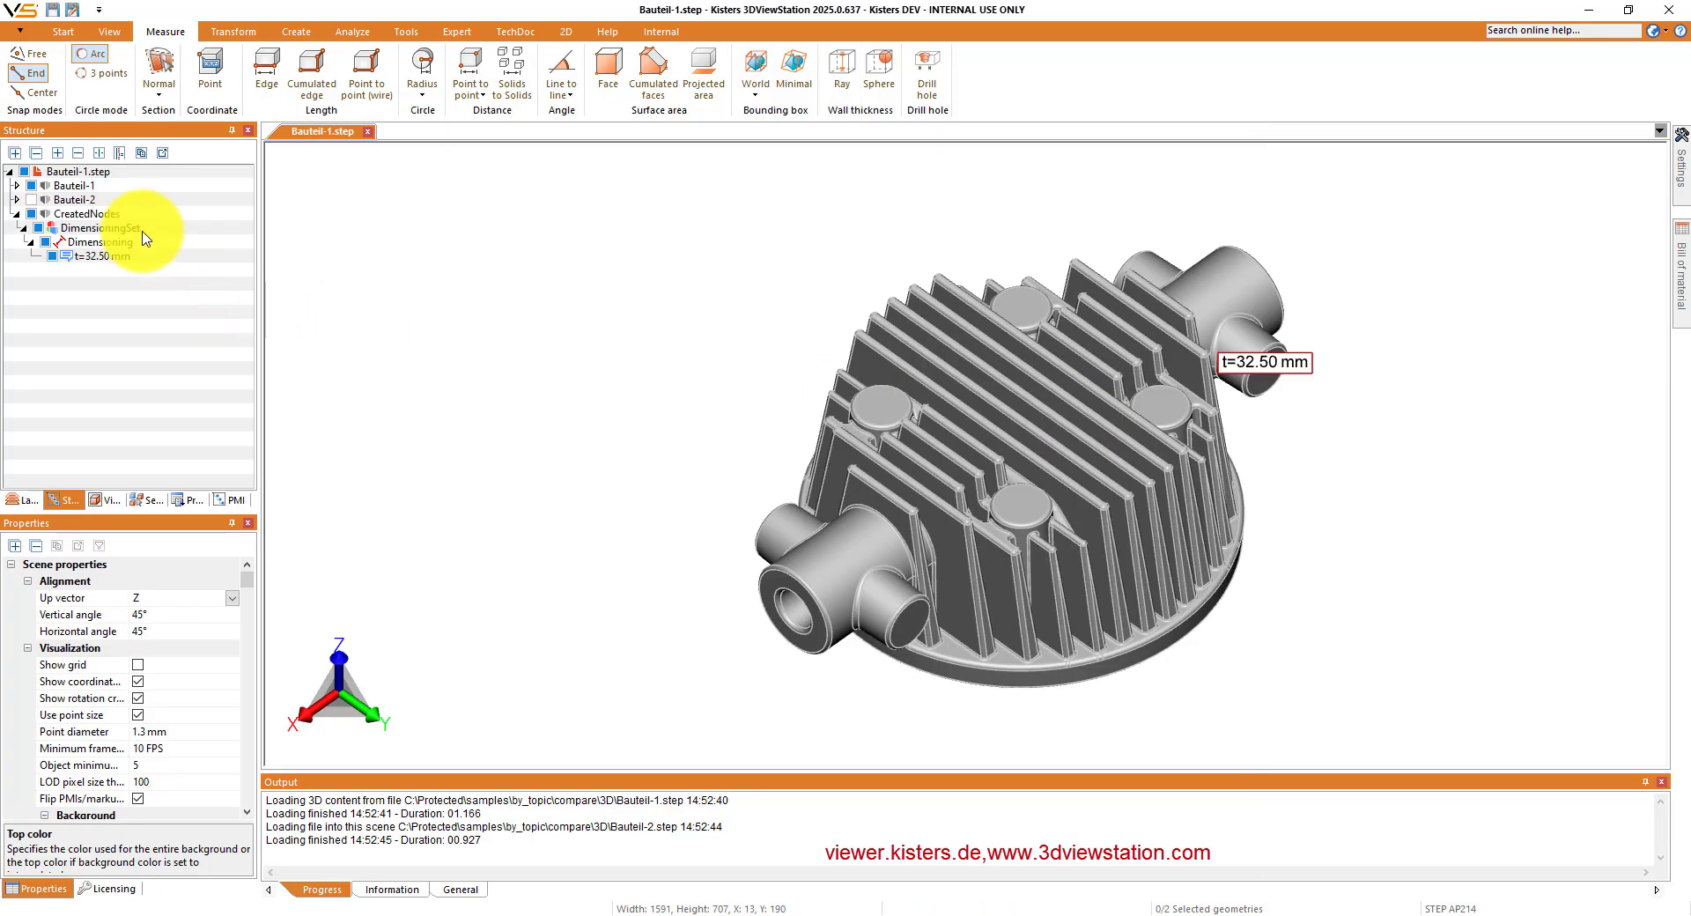
- Delete the CreatedNodes entry, and run a quick compare of Bauteil-1 and Bauteil-2
click(73, 214)
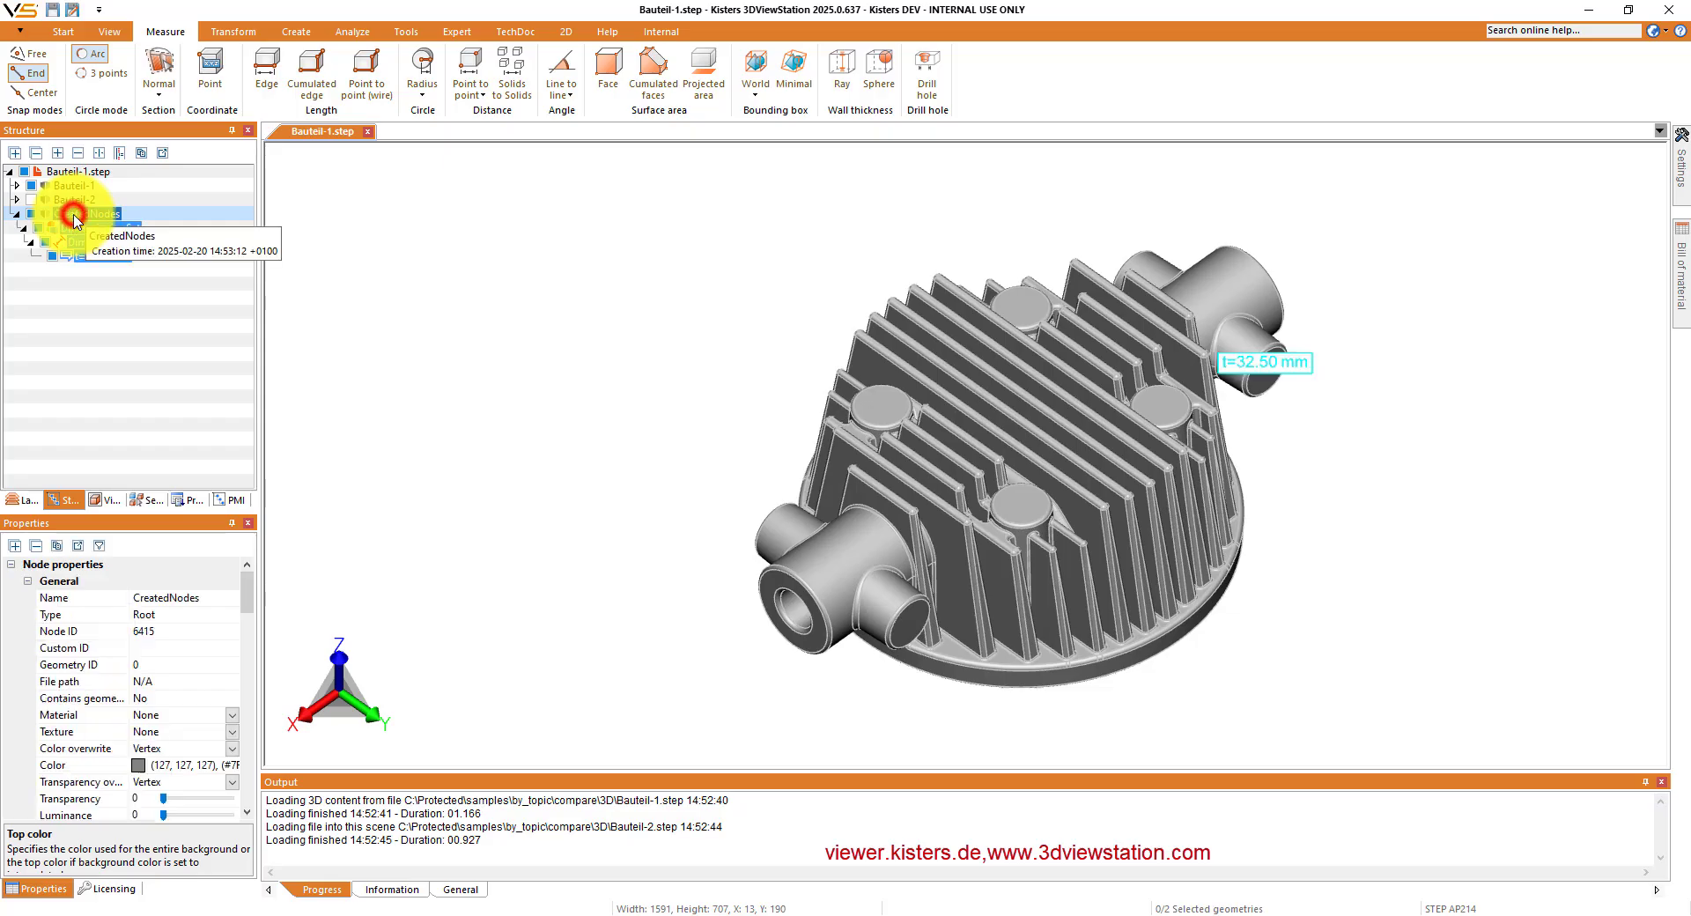
key(Delete)
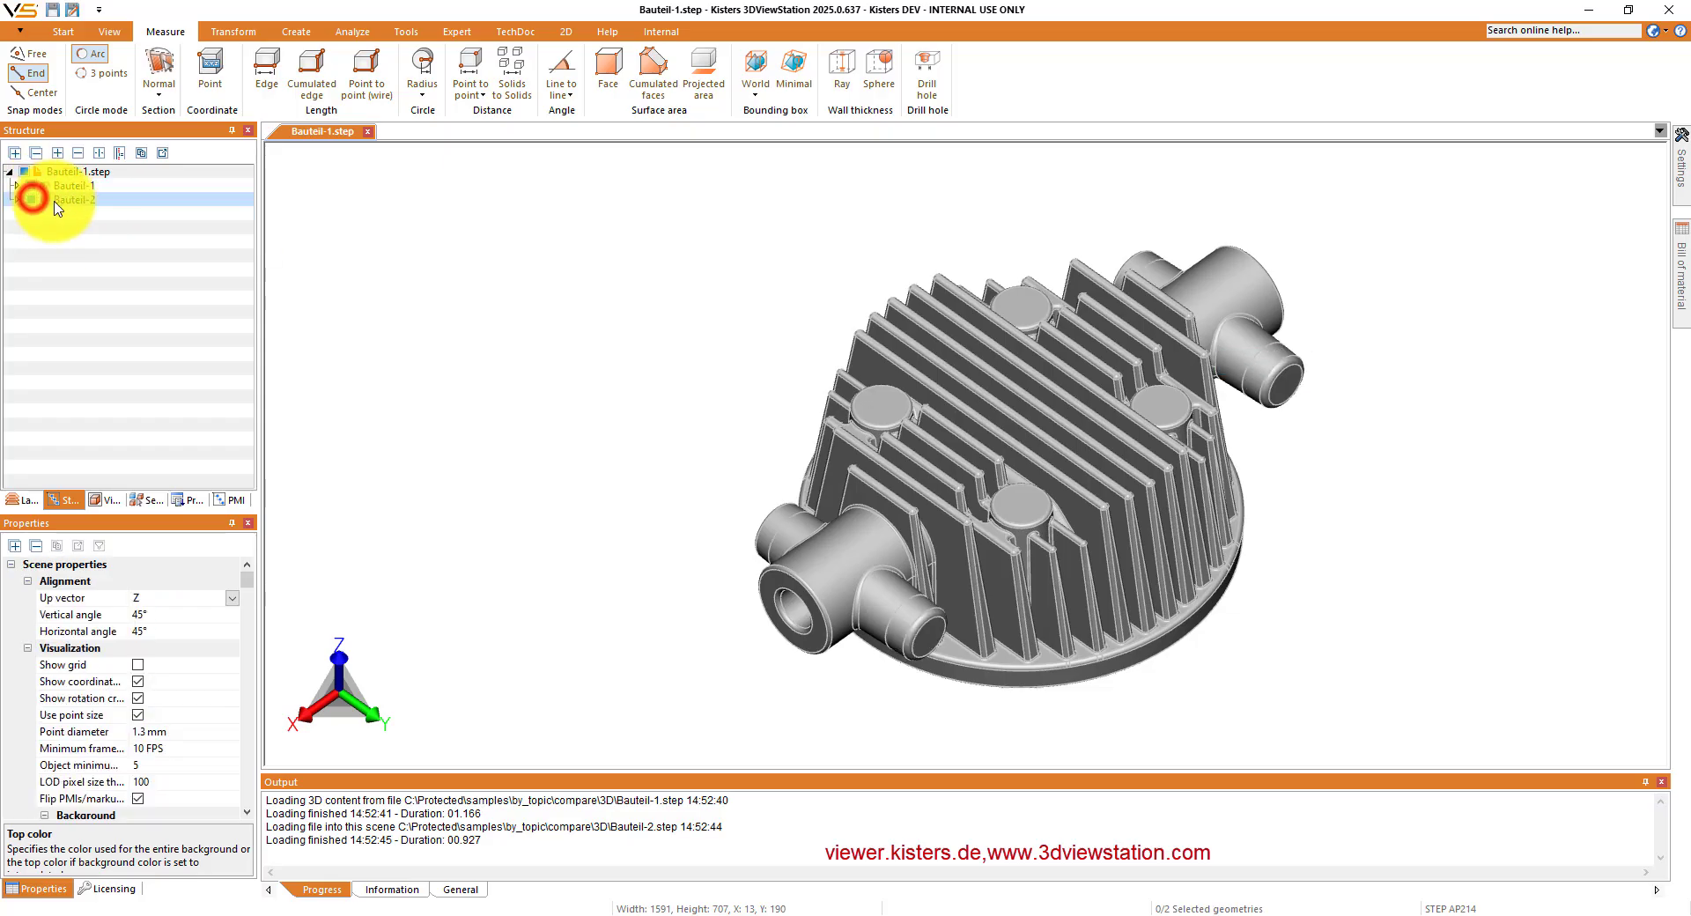
click(351, 31)
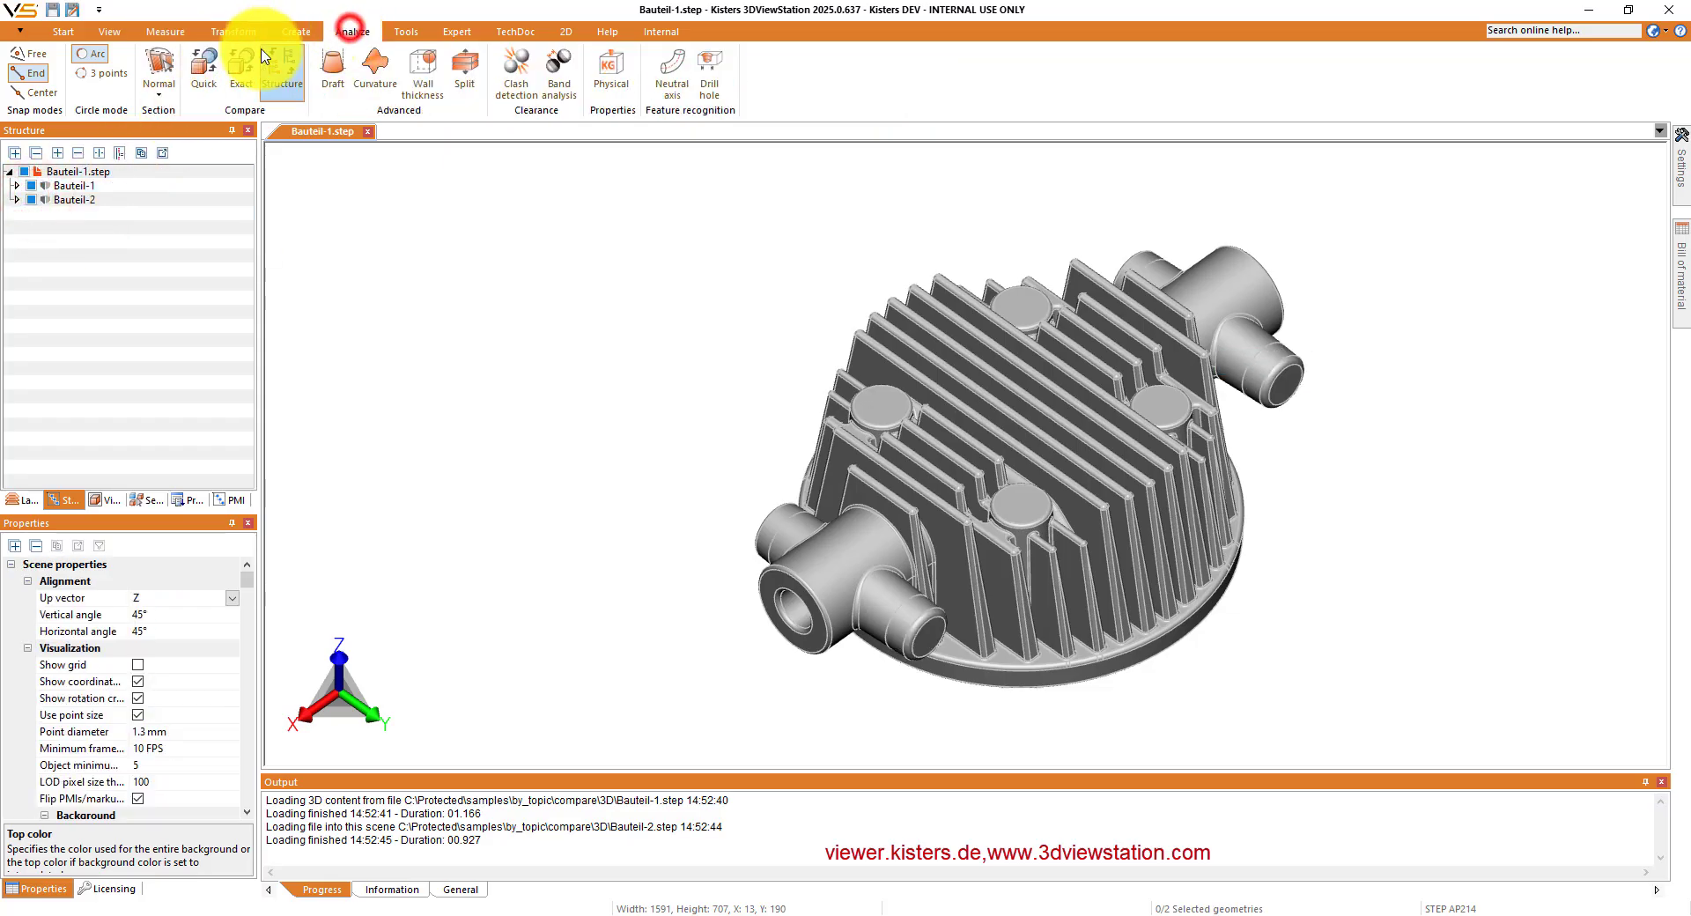
click(203, 63)
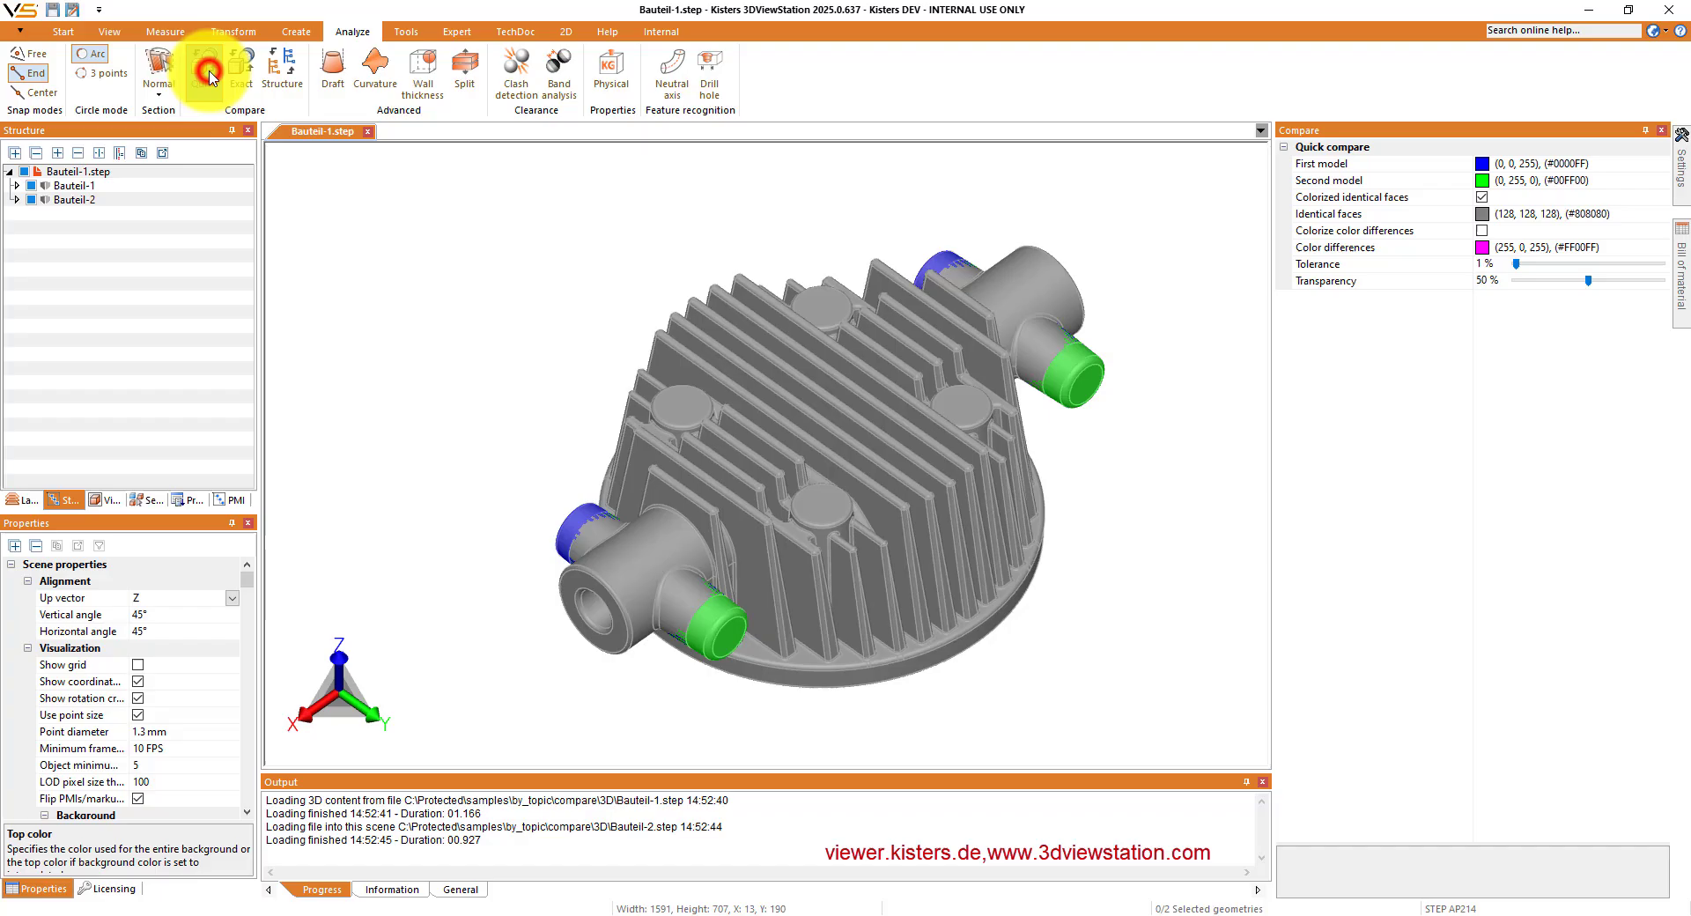
- Measure the ray wall thickness at the green rear stub end with measuring on multiple solids enabled
click(167, 33)
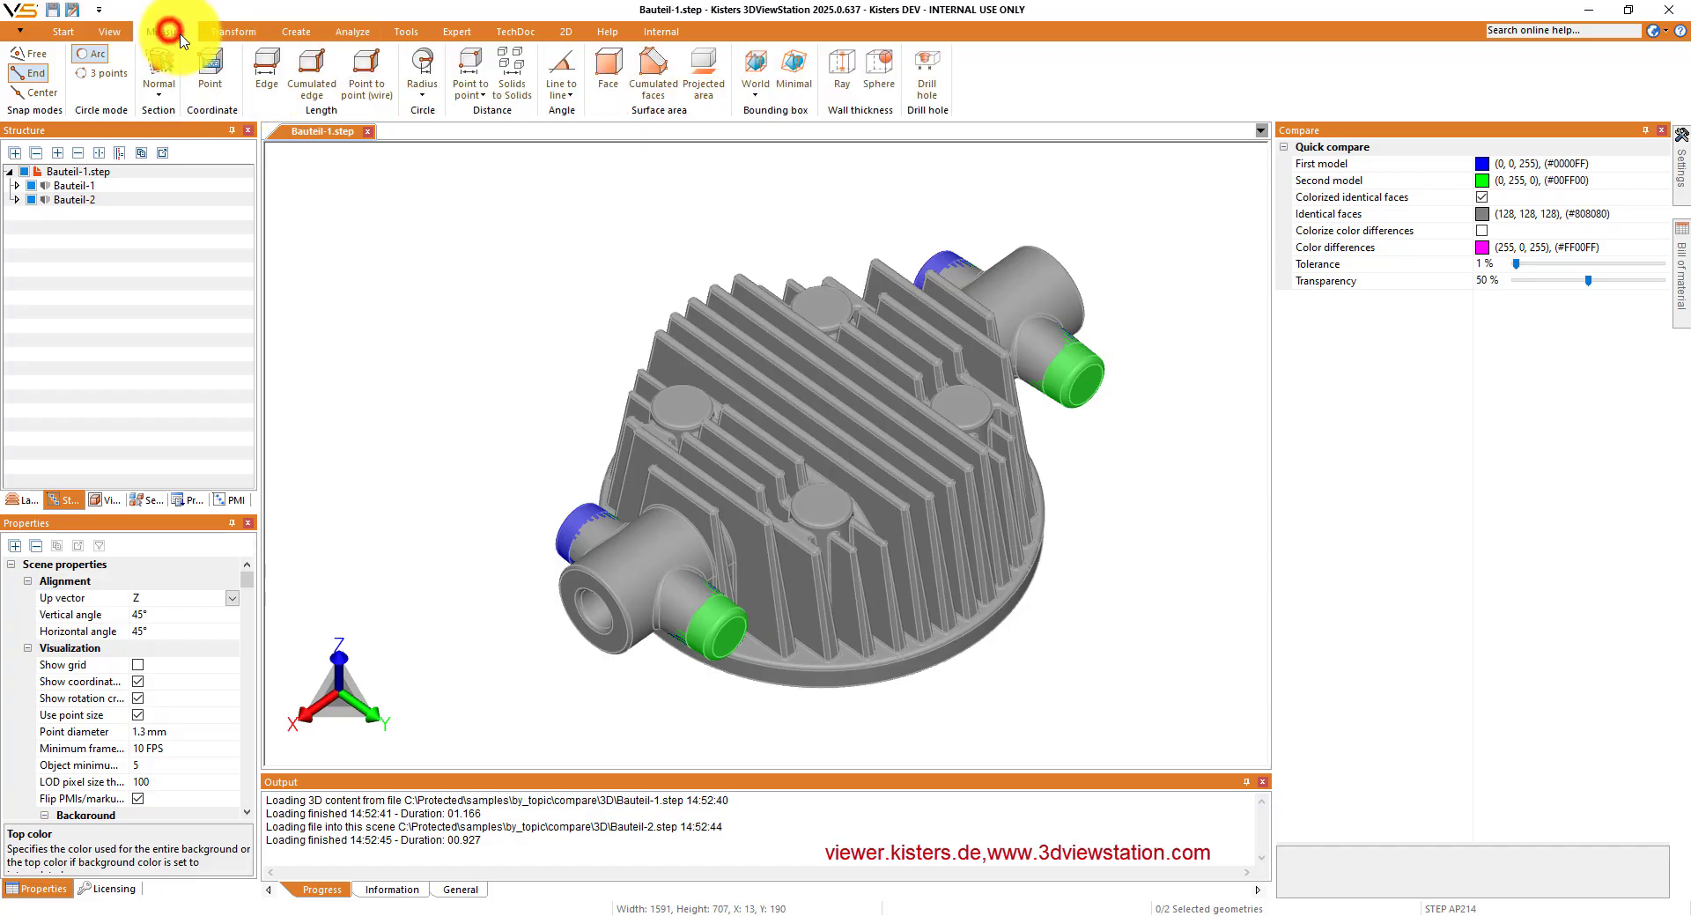
click(841, 77)
click(1396, 288)
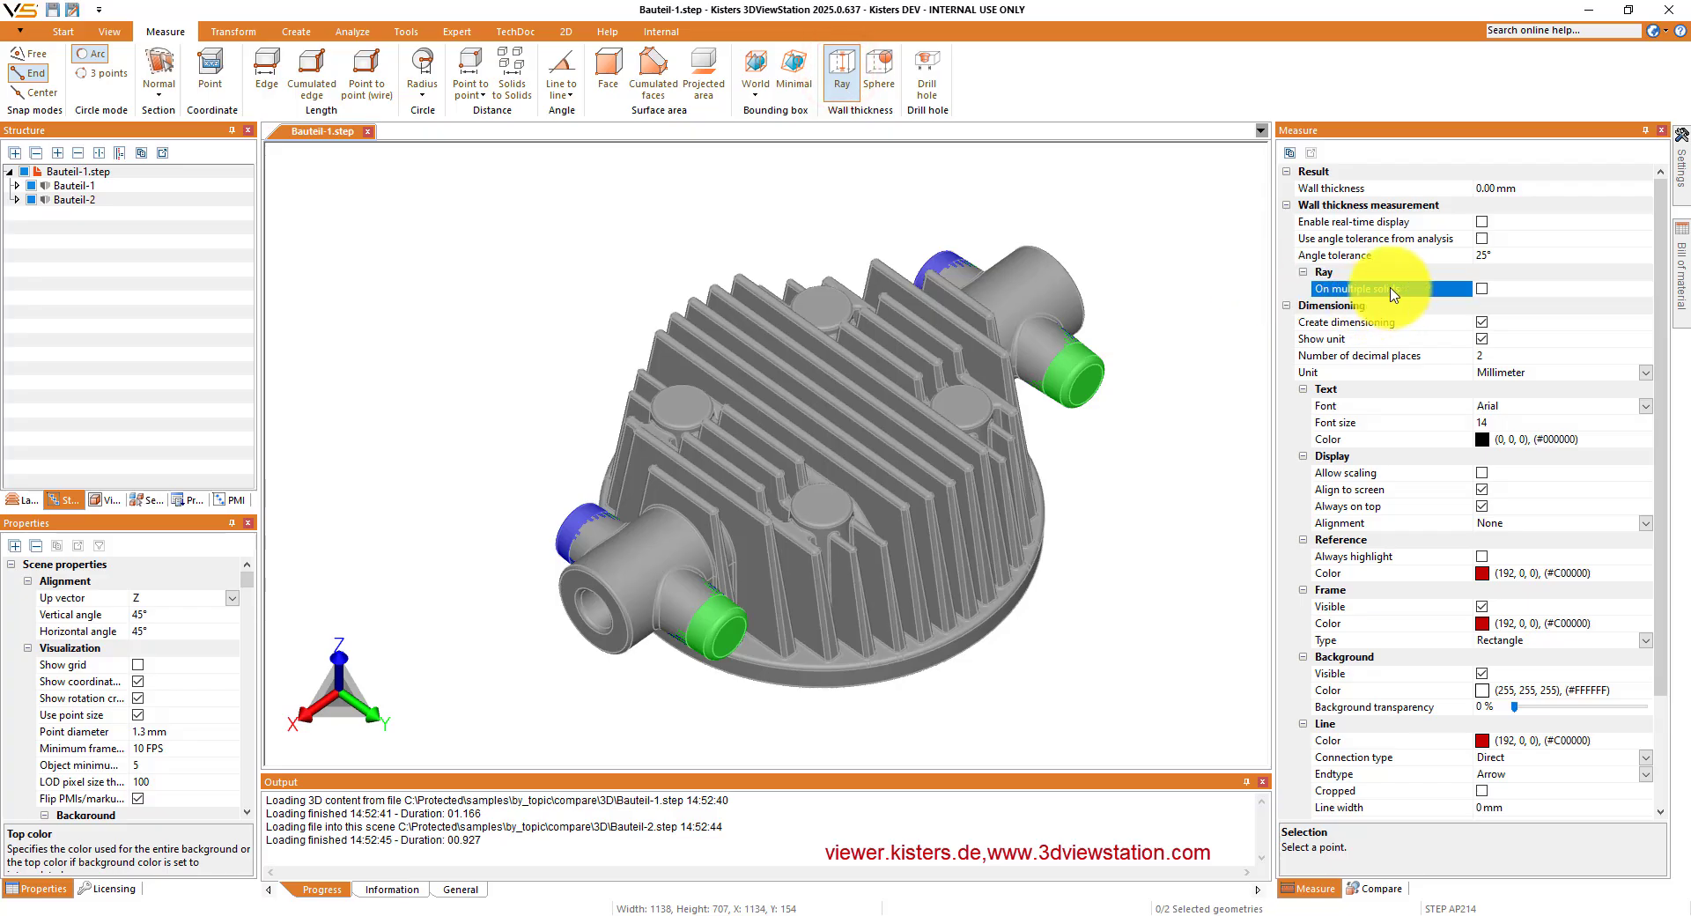
click(1482, 291)
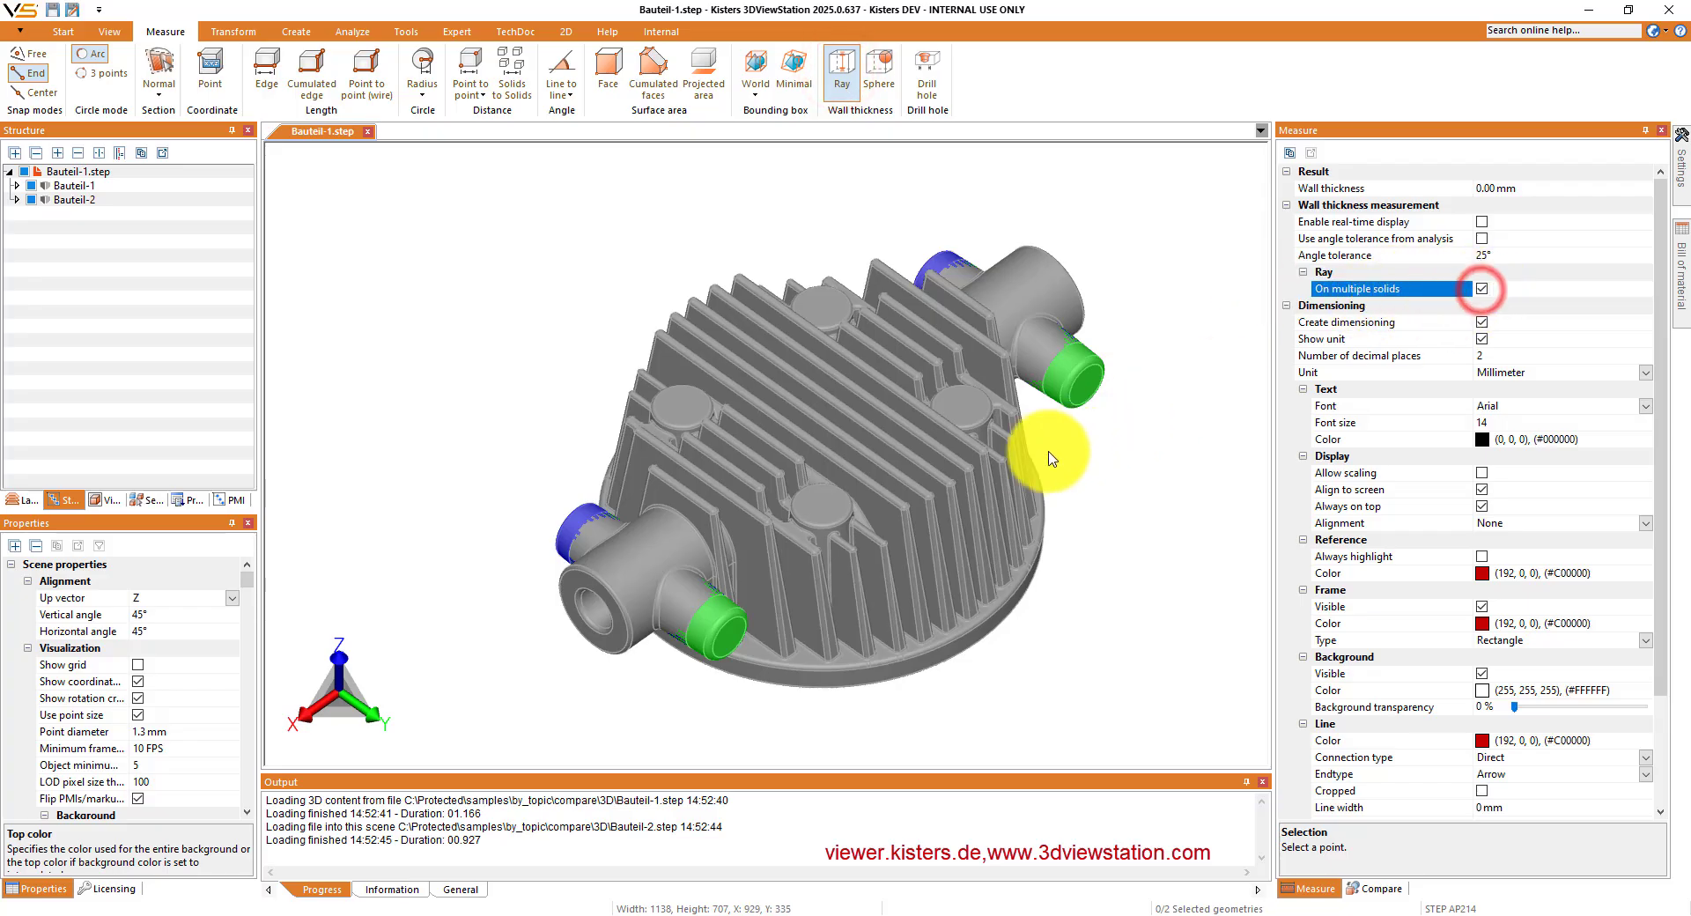
click(1085, 393)
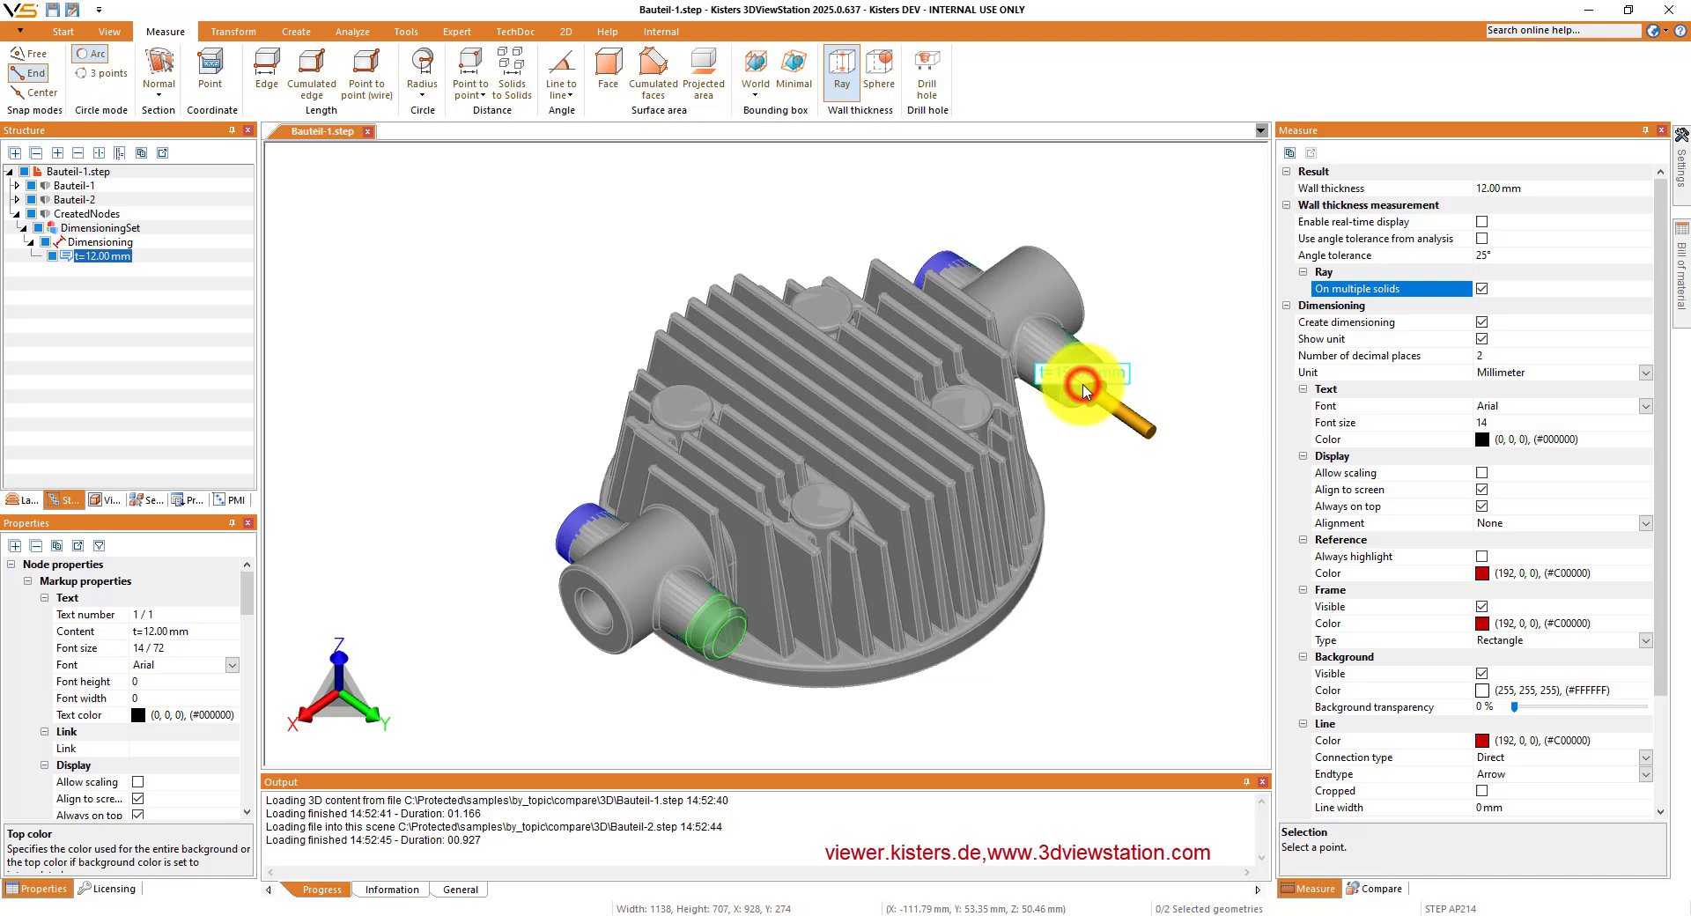
- Disable measuring on multiple solids, and measure the ray wall thickness at the green stub end again
click(1480, 290)
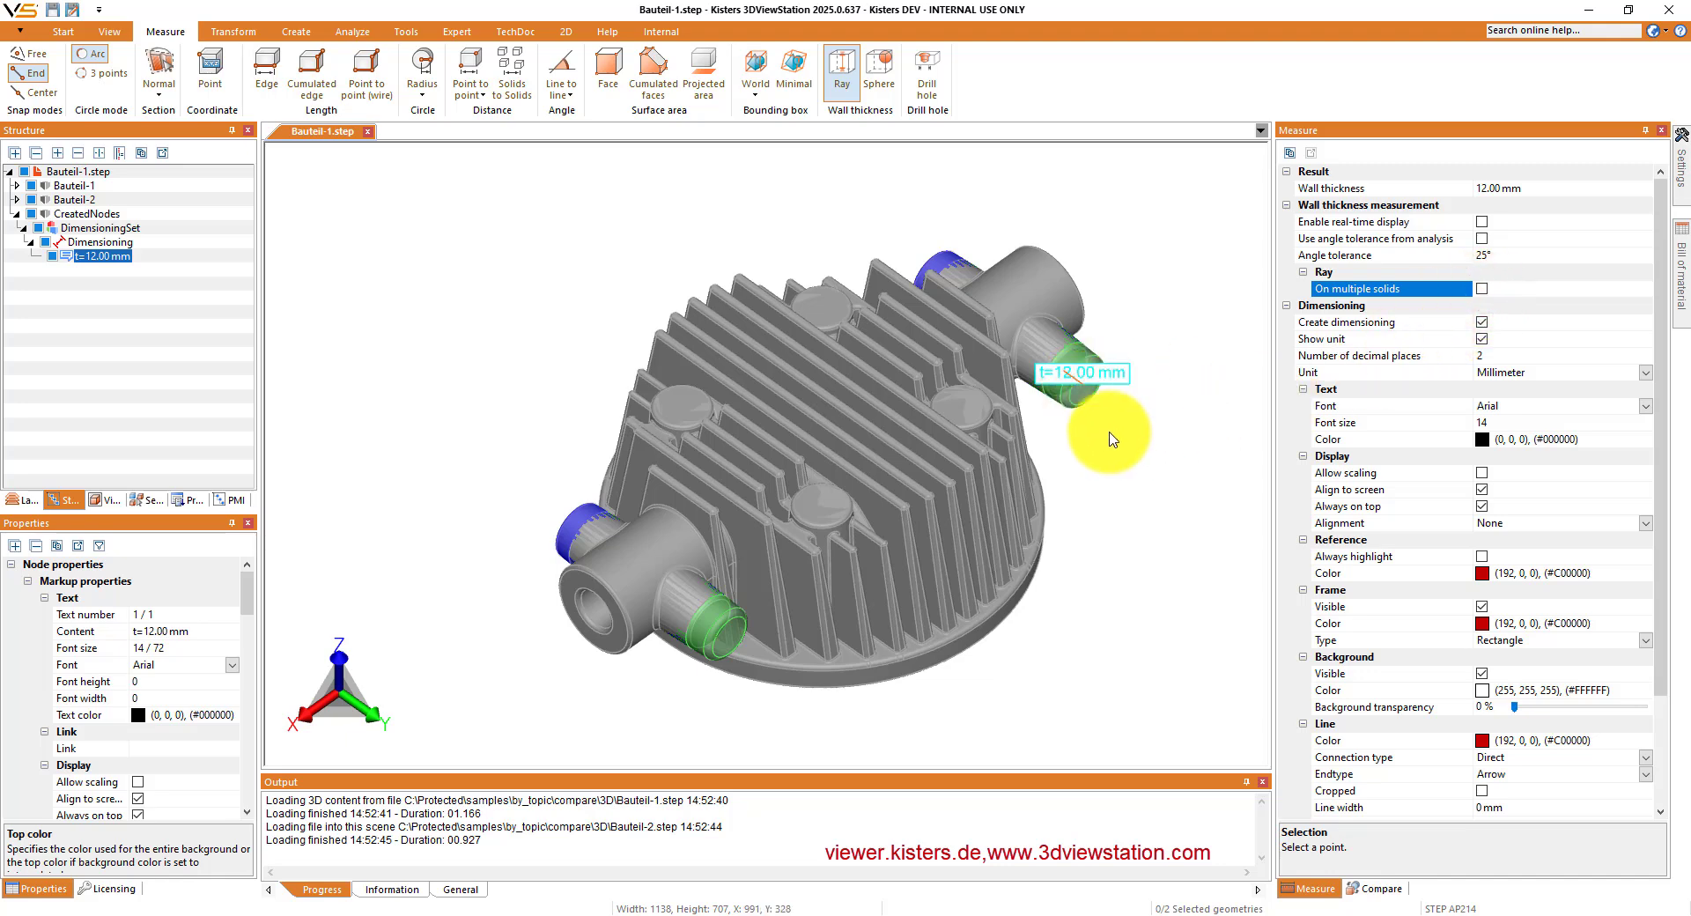
click(1084, 405)
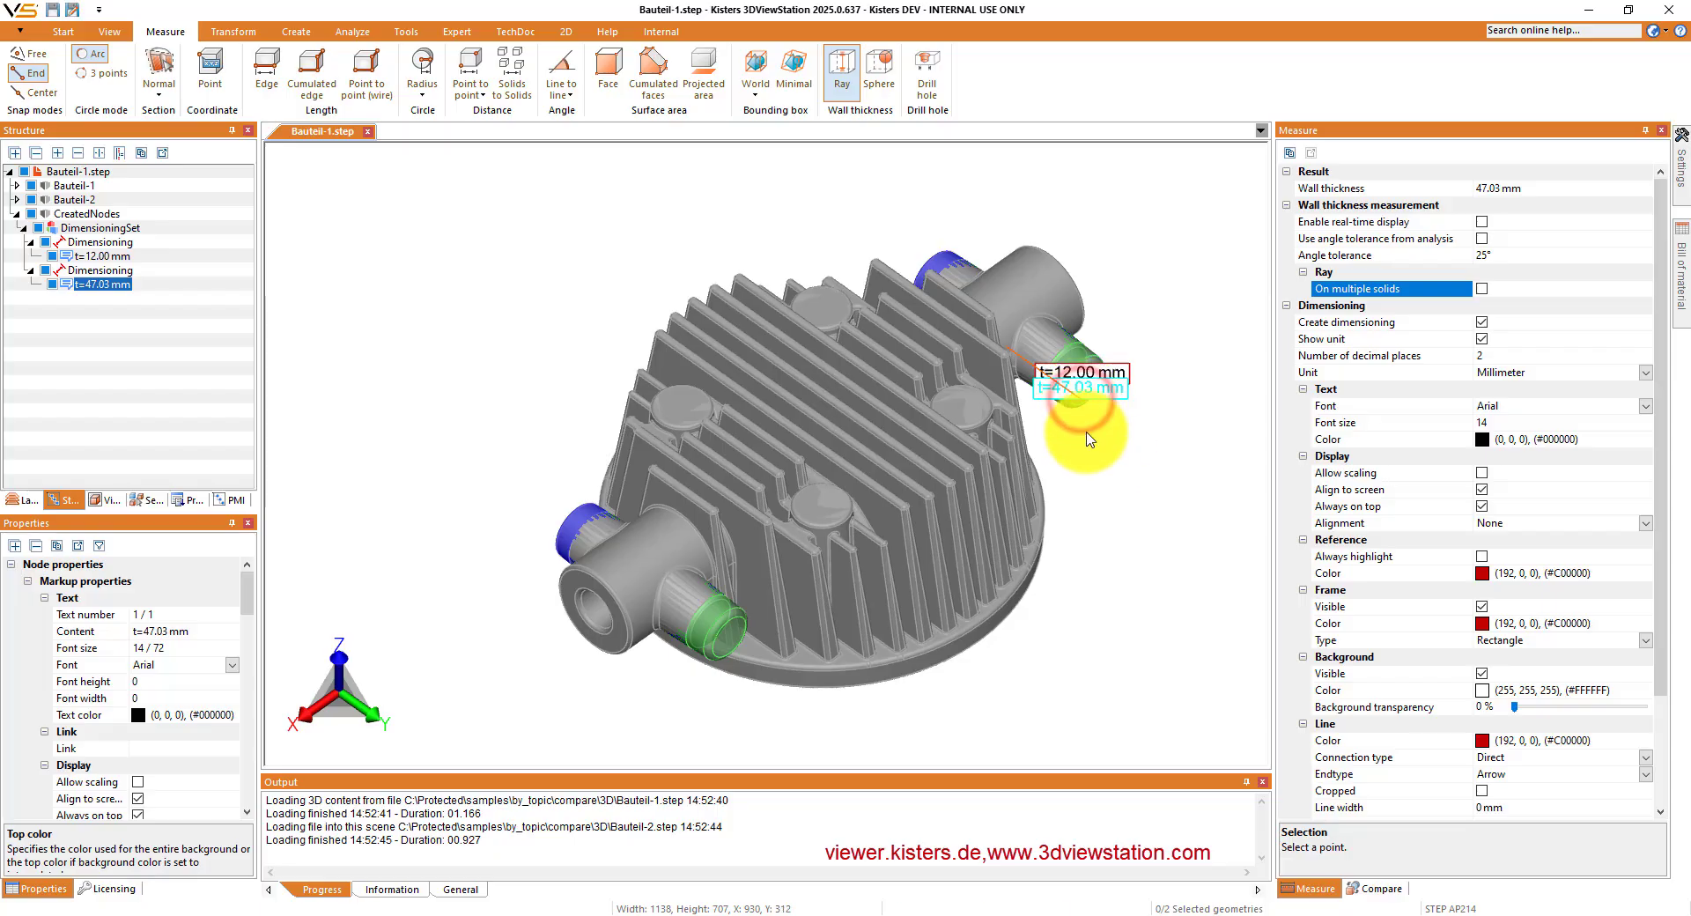
click(1089, 448)
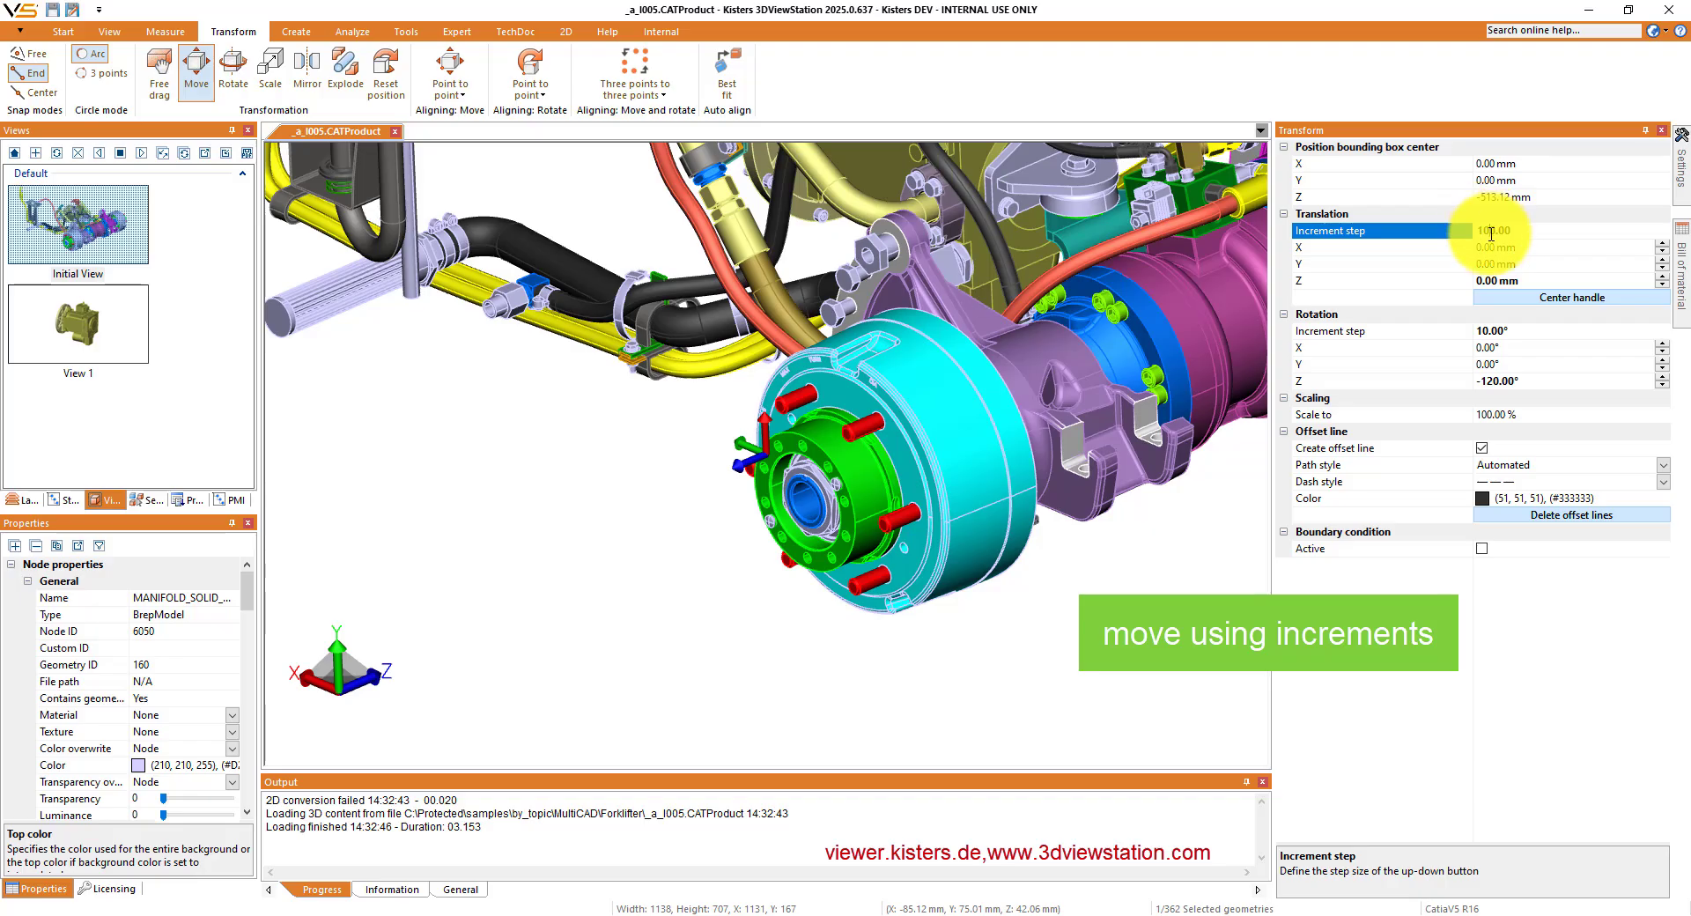
- Set the translation increment step to 100 mm, and step the cyan drum to 300 mm along Z and back to 0 mm
click(1491, 231)
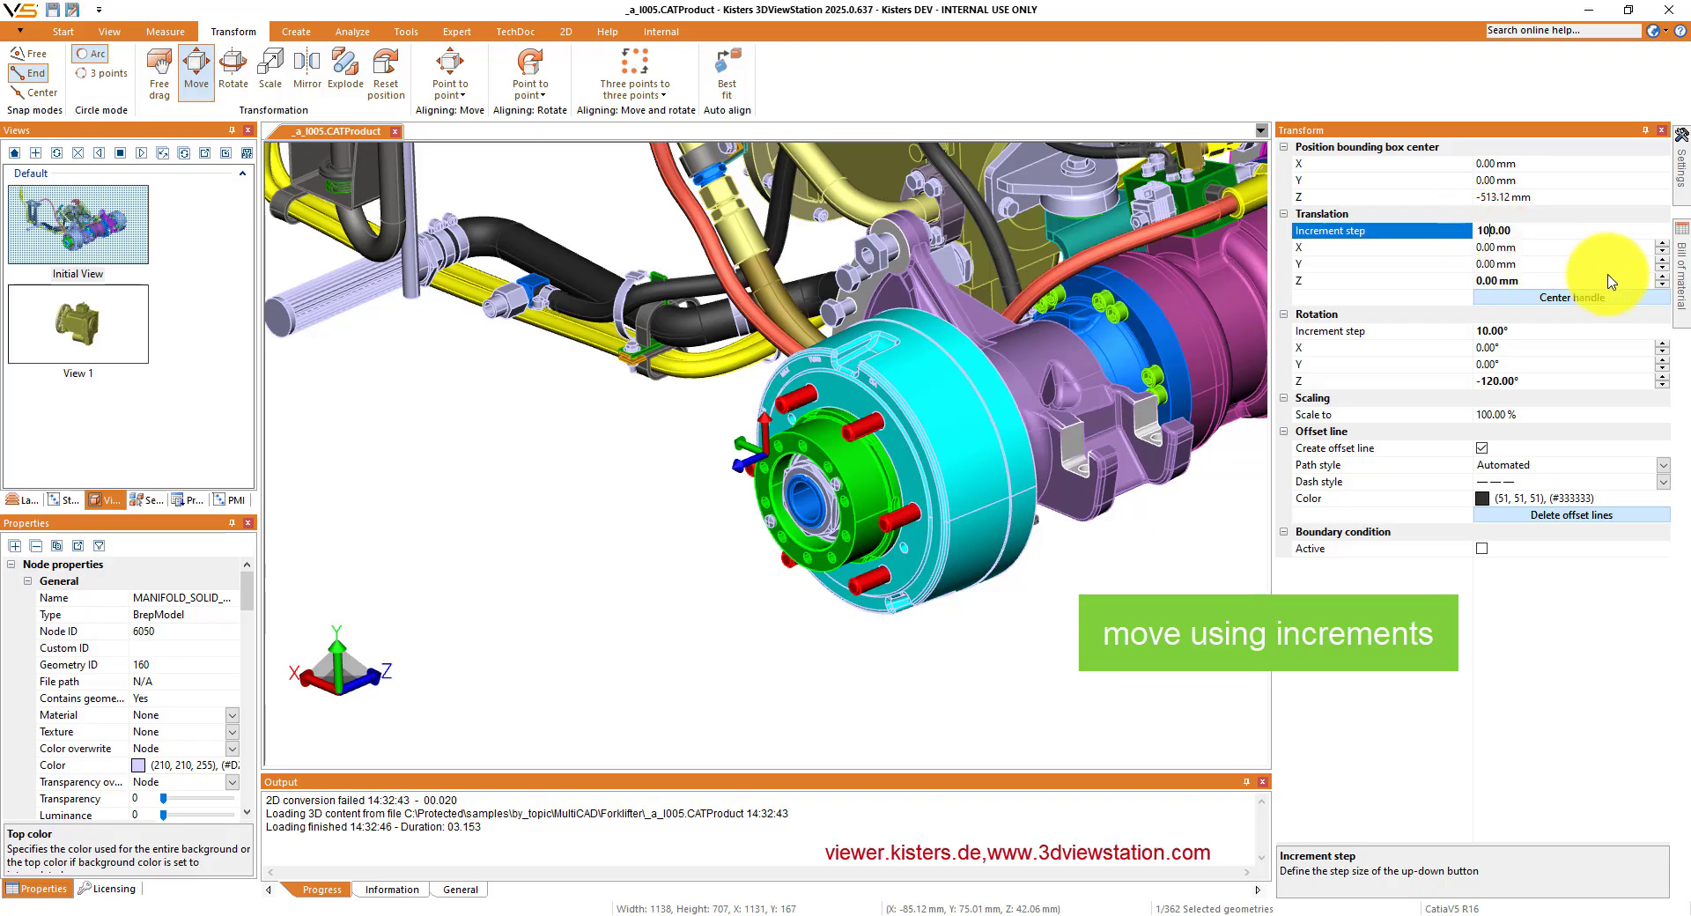
click(1661, 279)
click(1660, 278)
click(1661, 278)
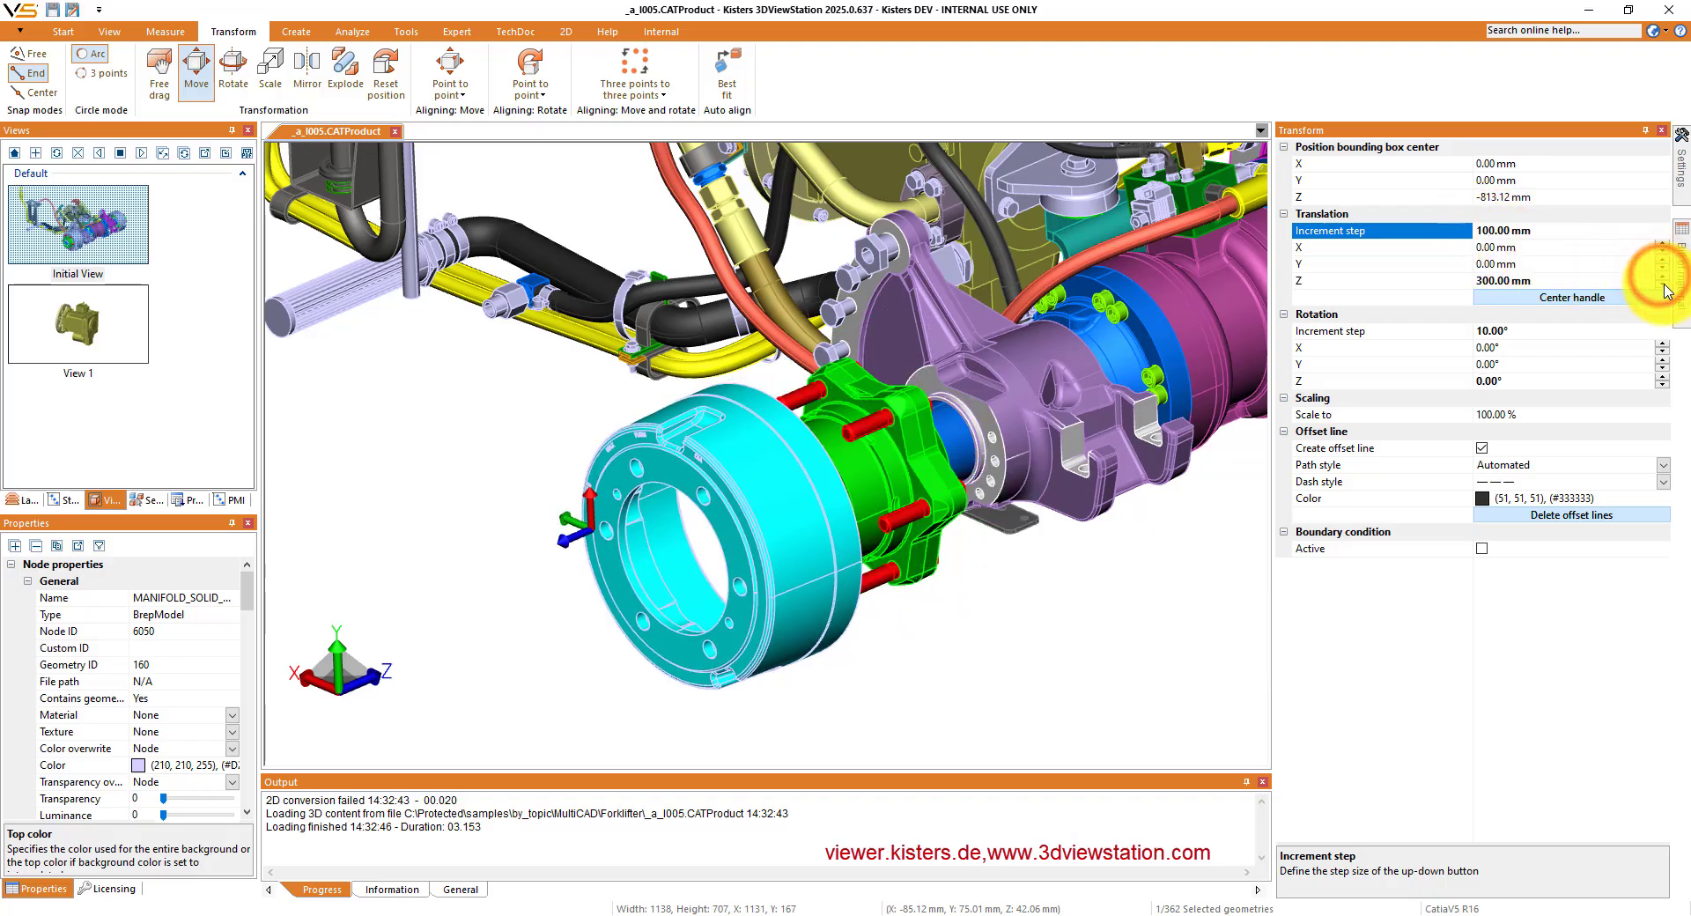
click(1662, 285)
click(1662, 284)
click(1662, 285)
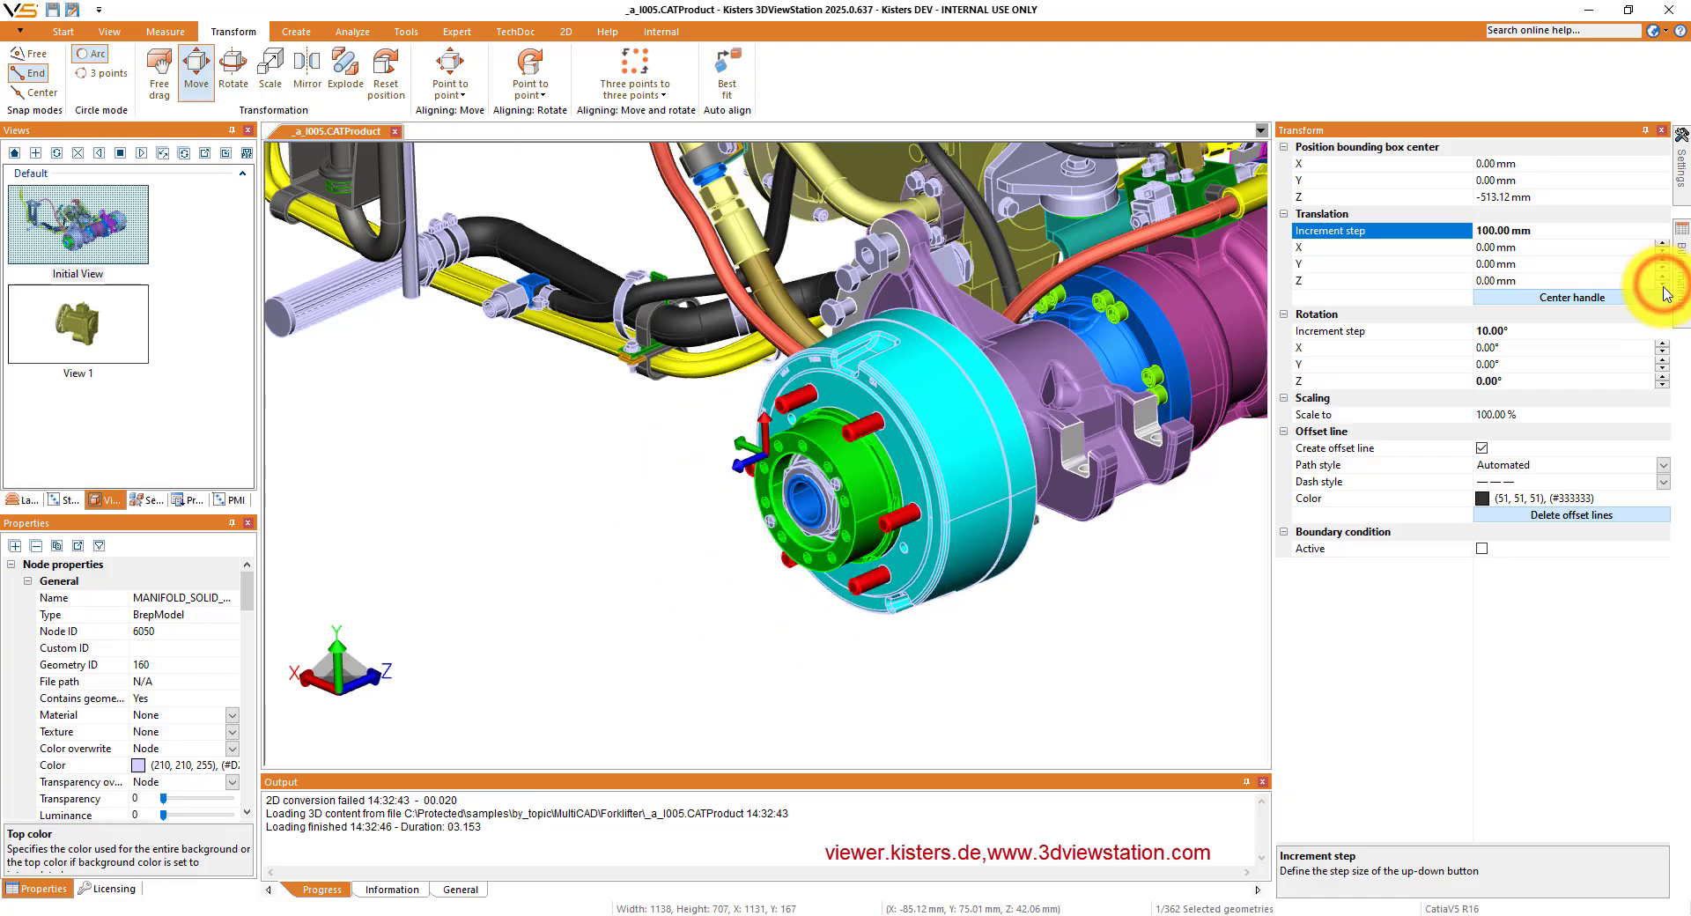
- Set the rotation increment step to 30°, rotate the cyan drum about Z in increments to 90°, and step it back
click(1486, 333)
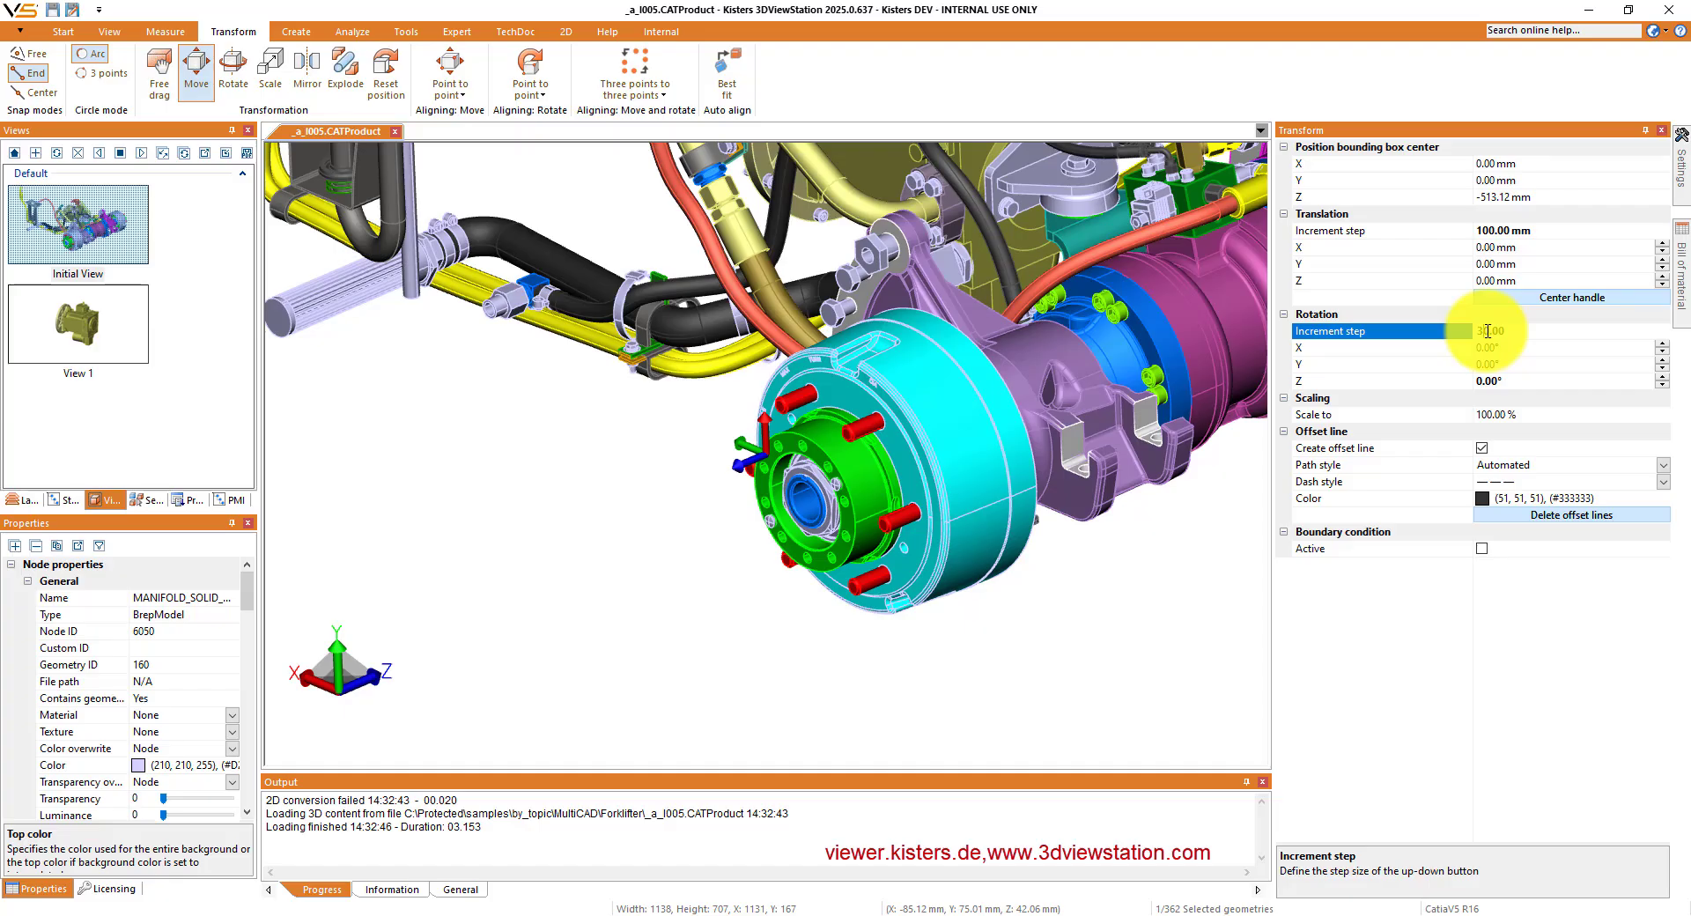
click(1663, 377)
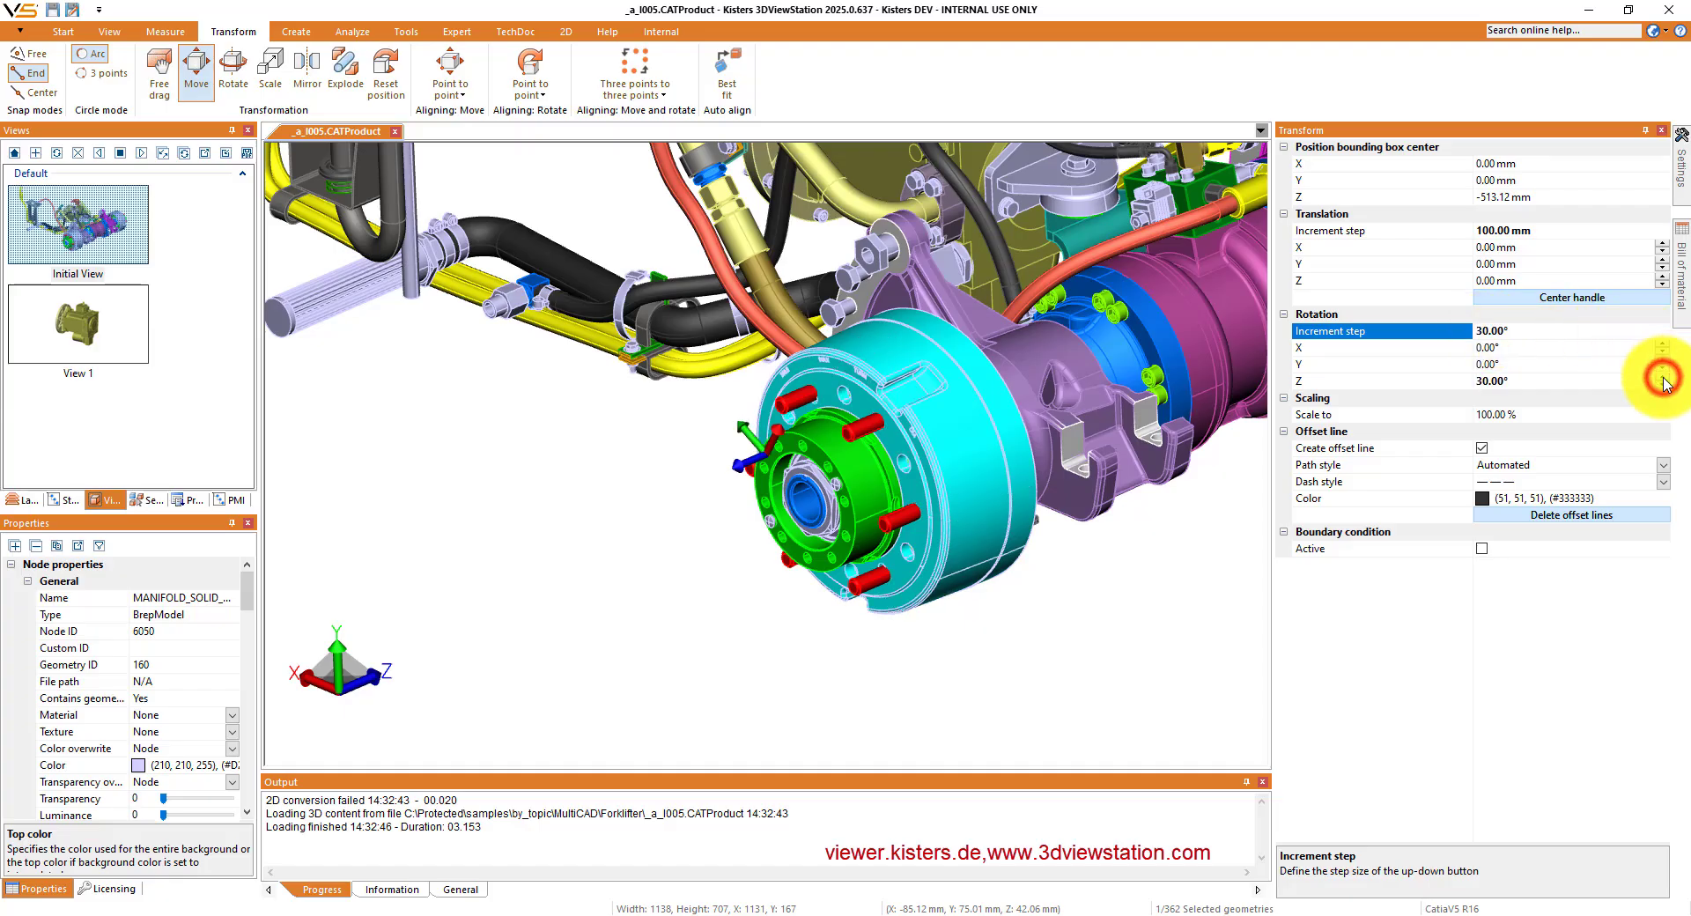
click(1662, 377)
click(1663, 378)
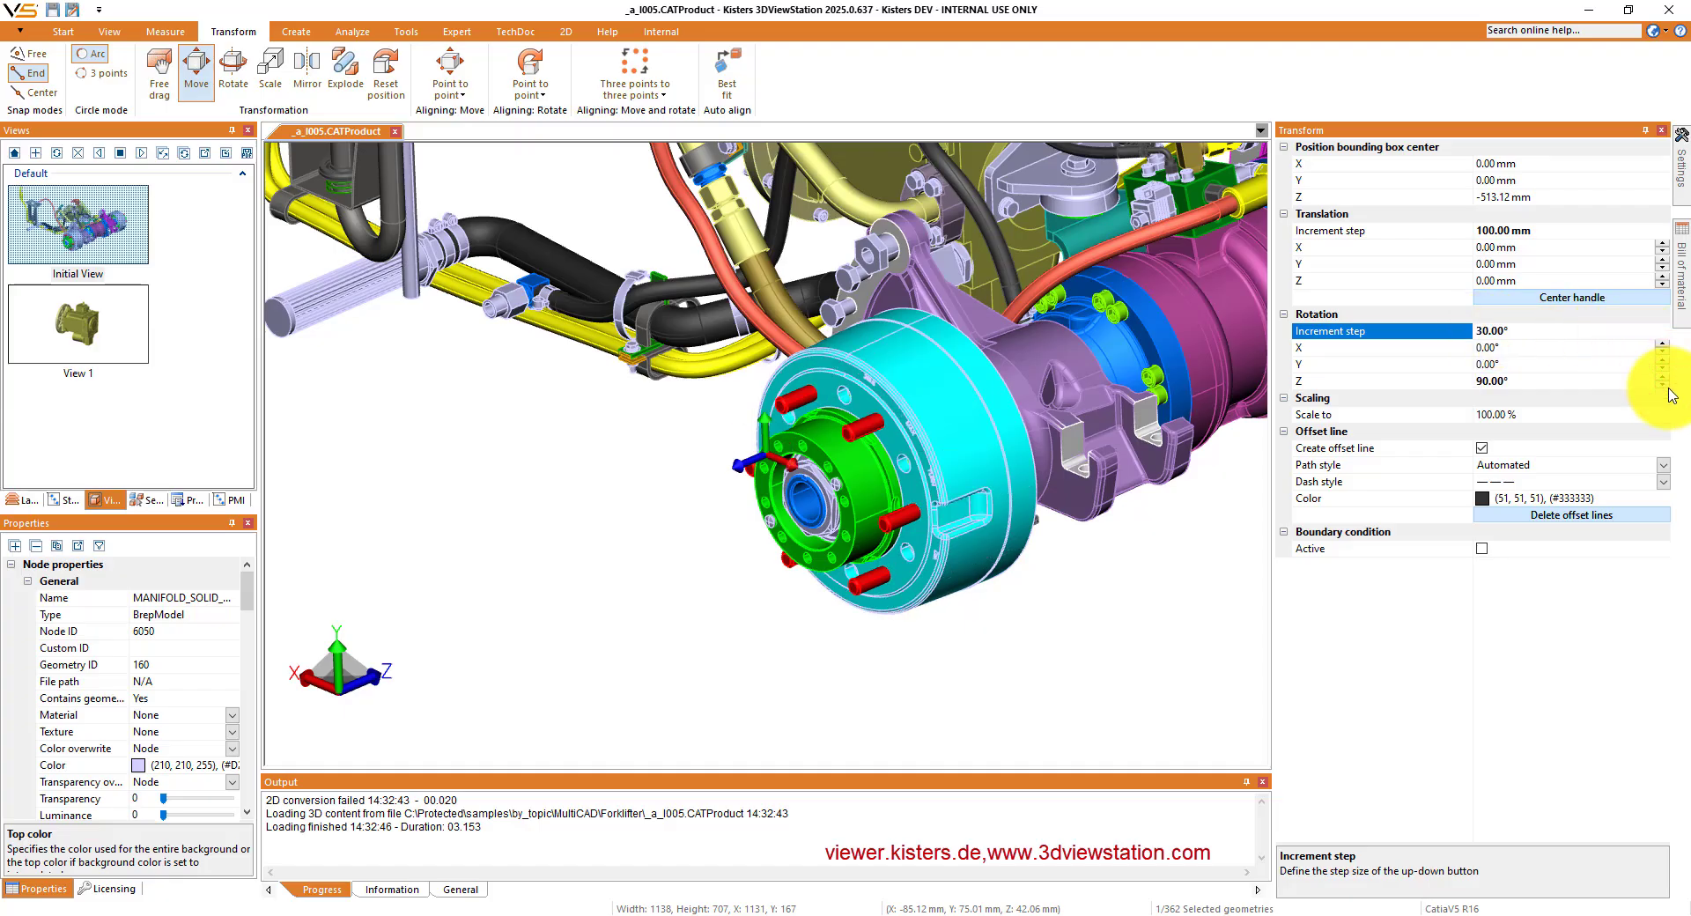
click(1663, 386)
click(1663, 385)
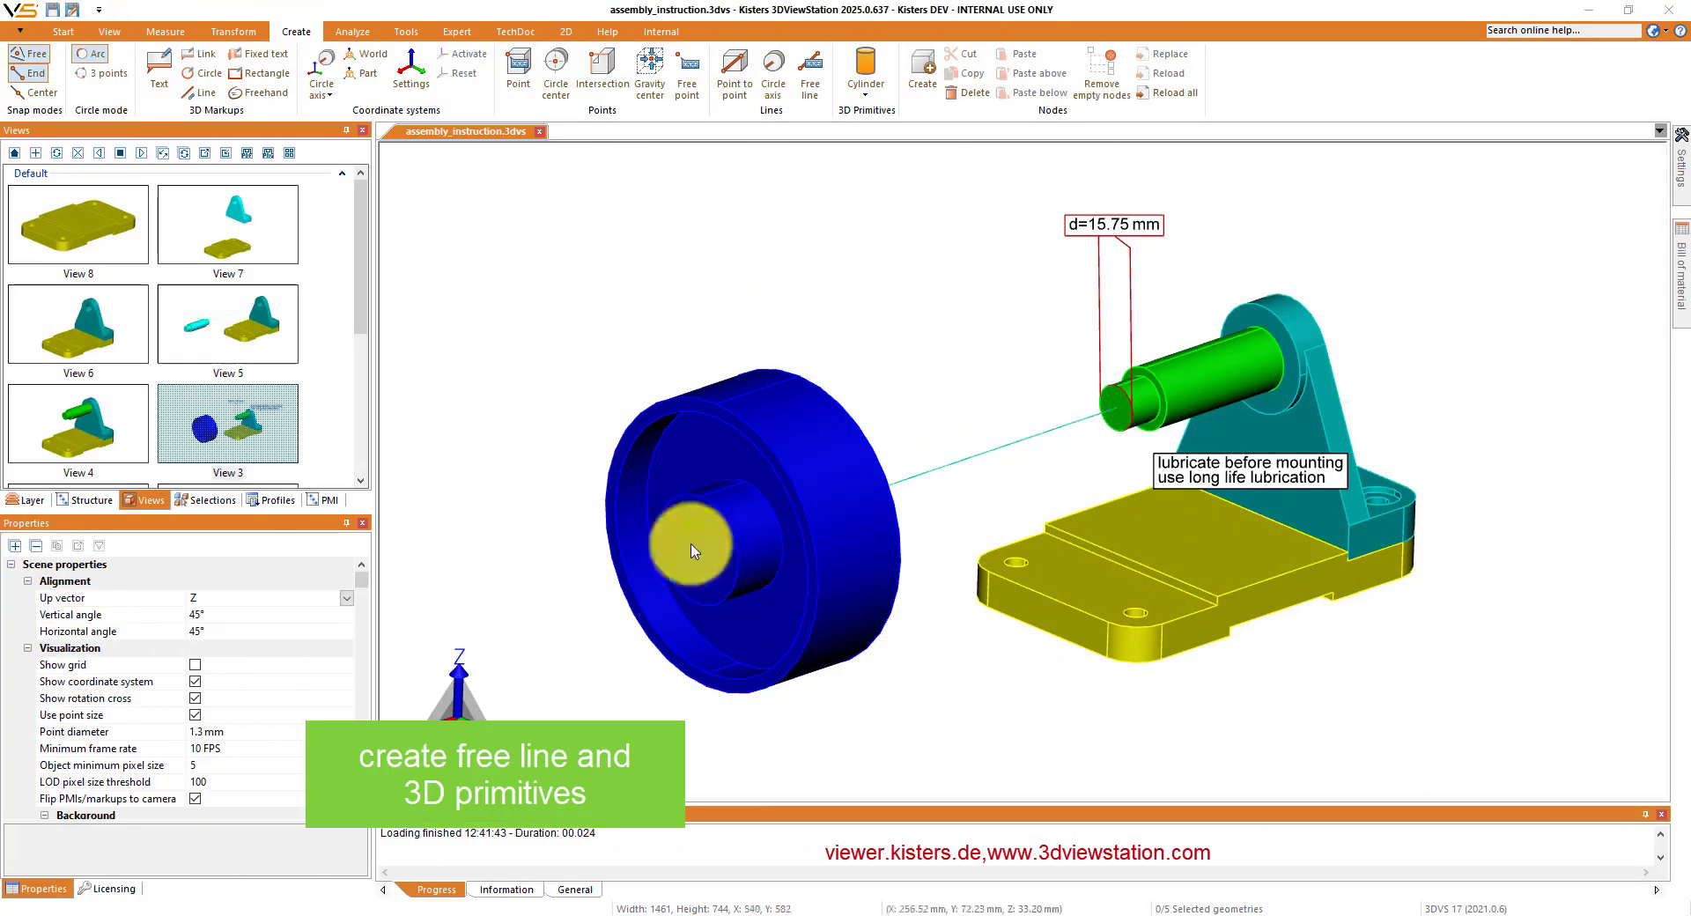
- Draw a straight line markup in the empty space alongside the front edge of the yellow base plate
click(205, 92)
click(1008, 692)
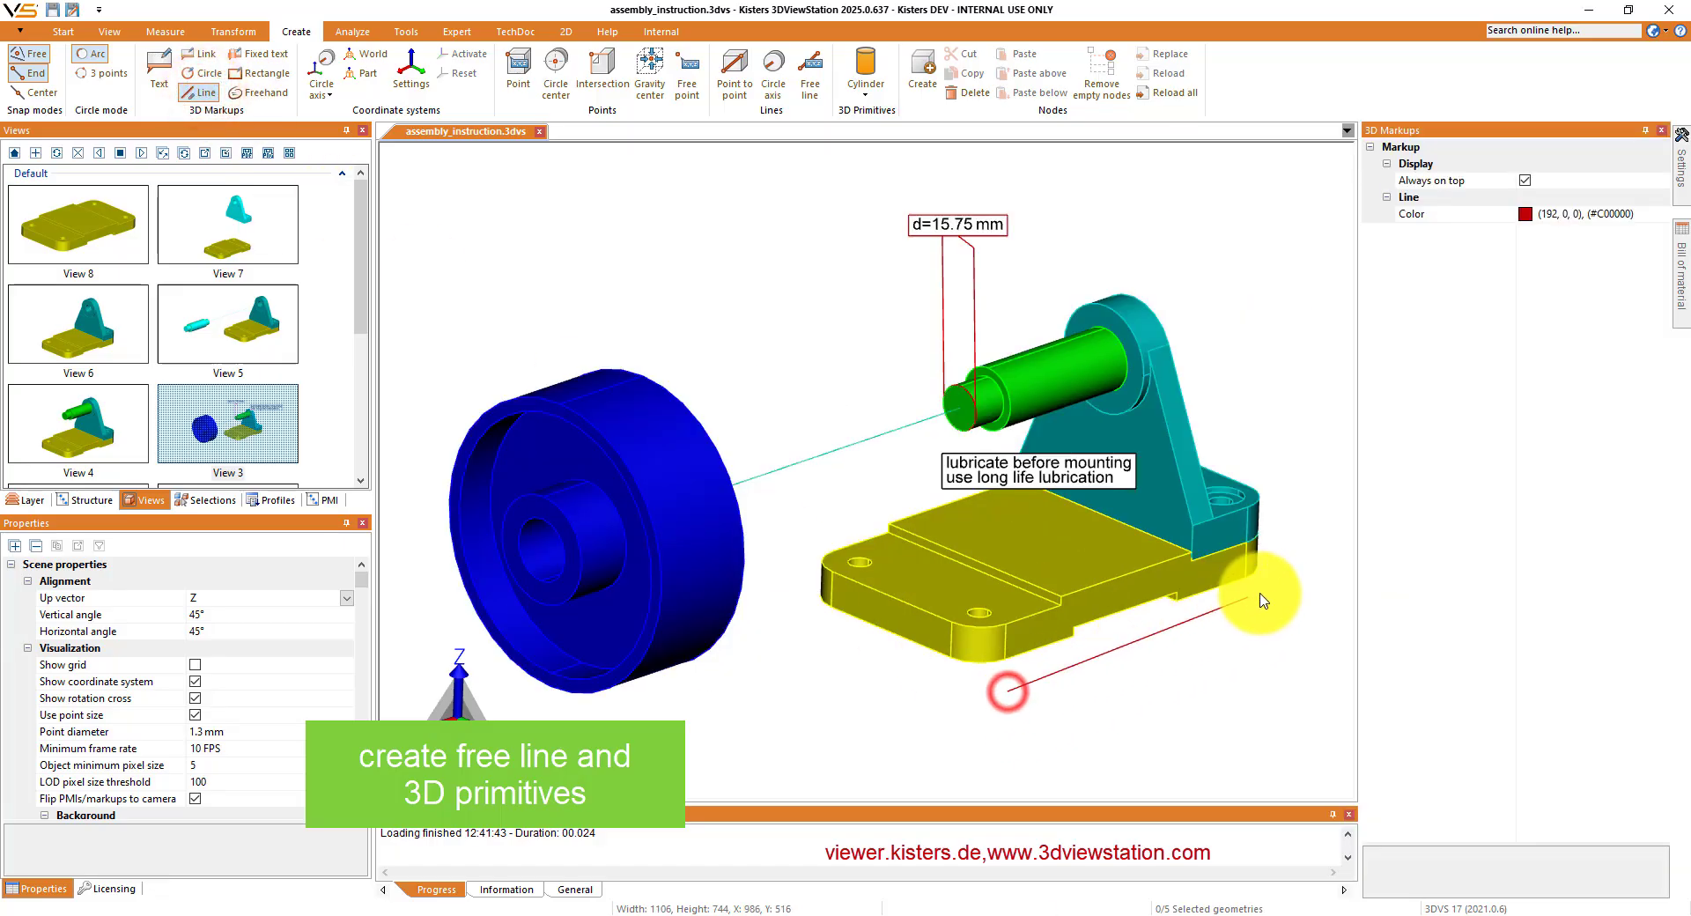
click(1274, 592)
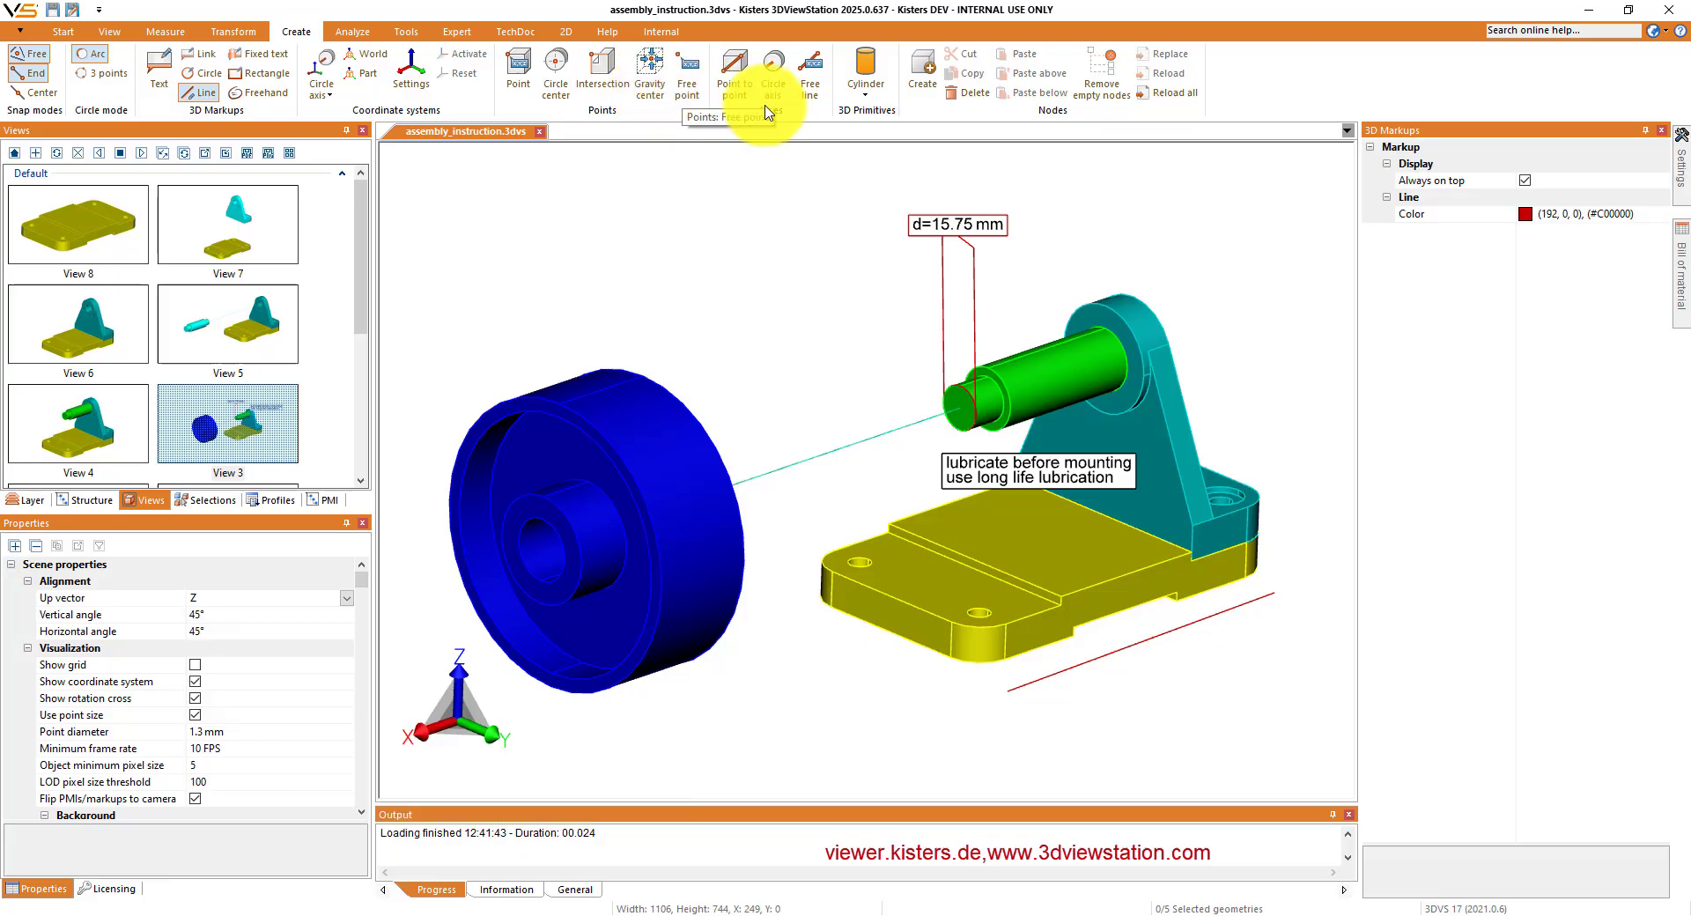
- Create a free line from a picked point on the yellow base plate's top face to a picked point on the teal bracket
click(811, 77)
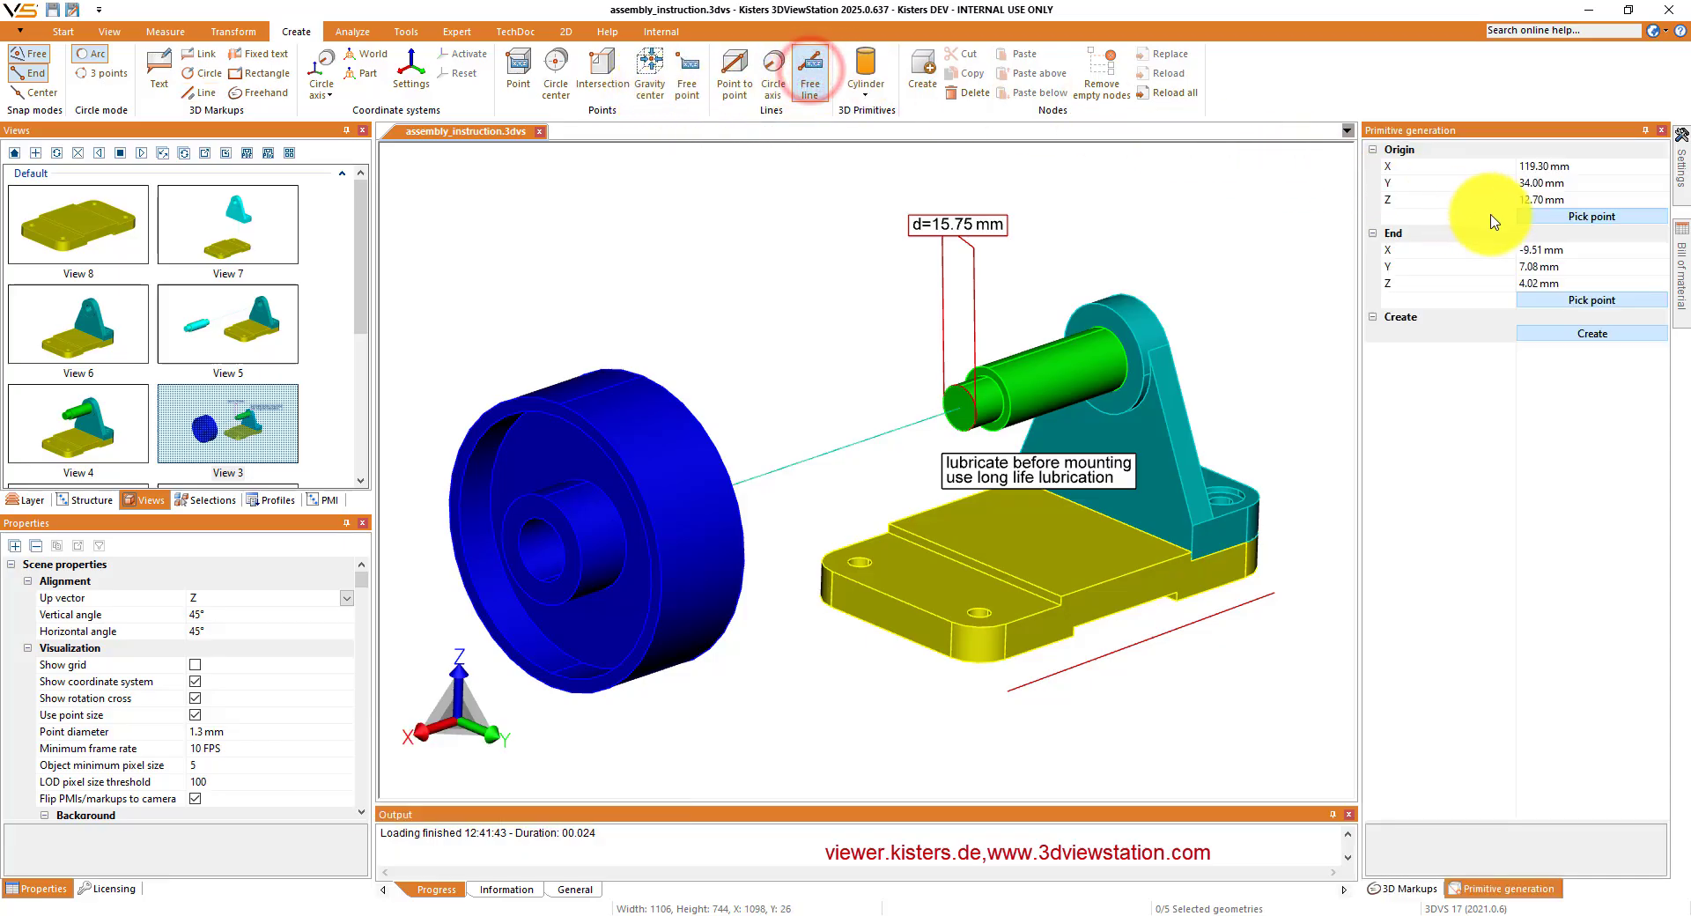
click(1528, 217)
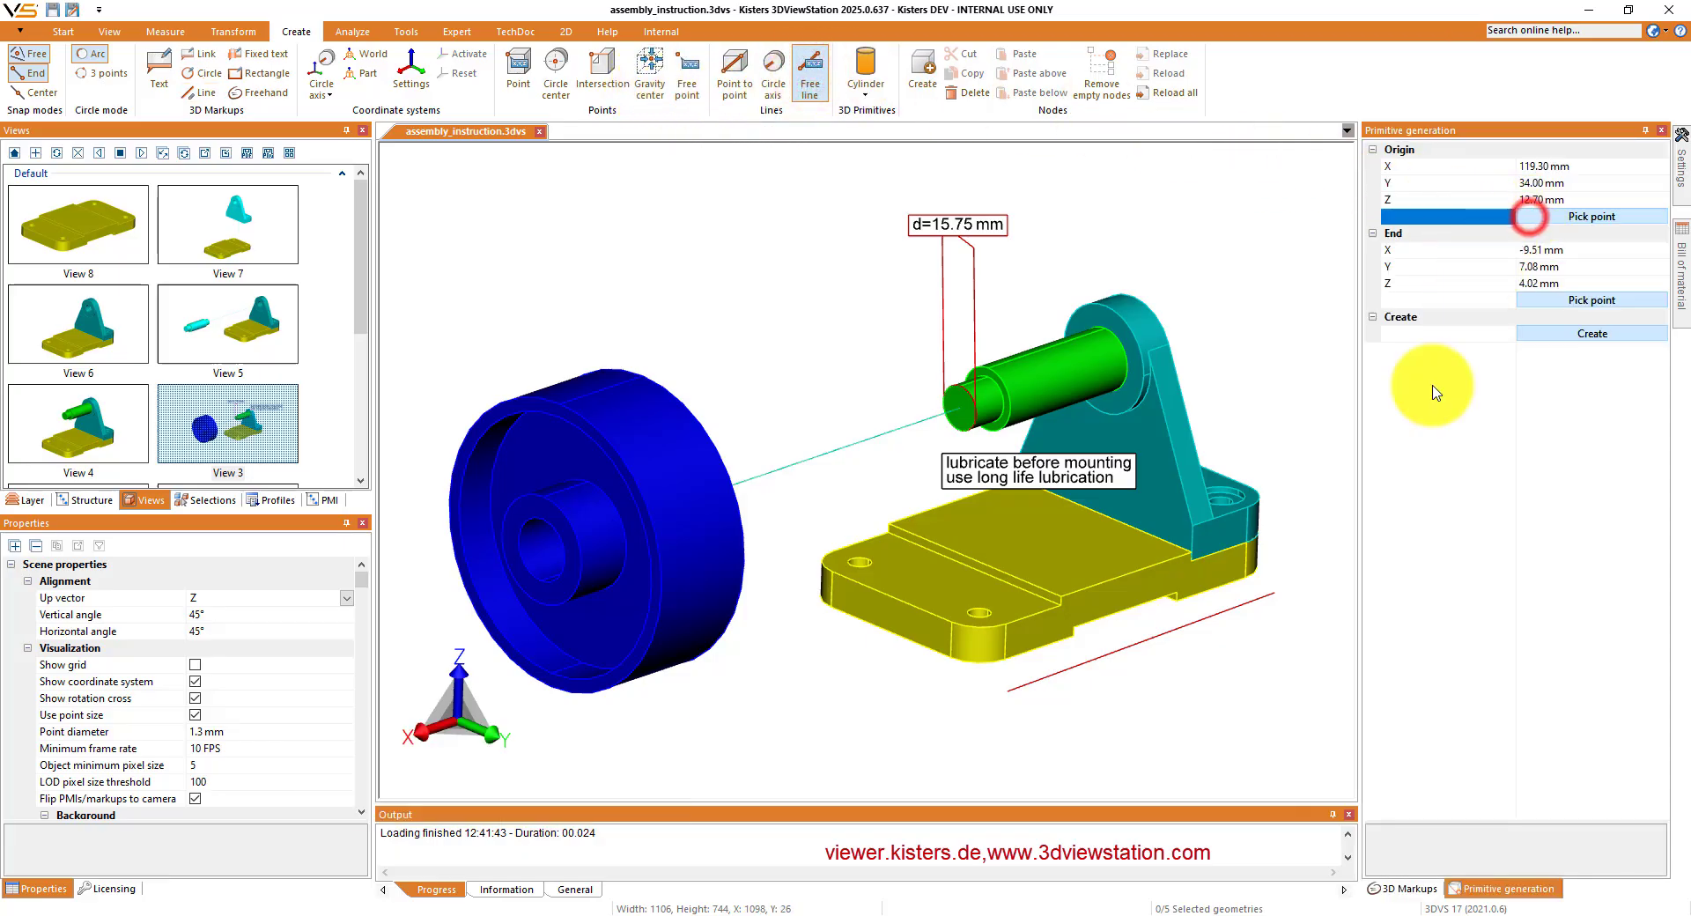
click(929, 592)
click(1555, 303)
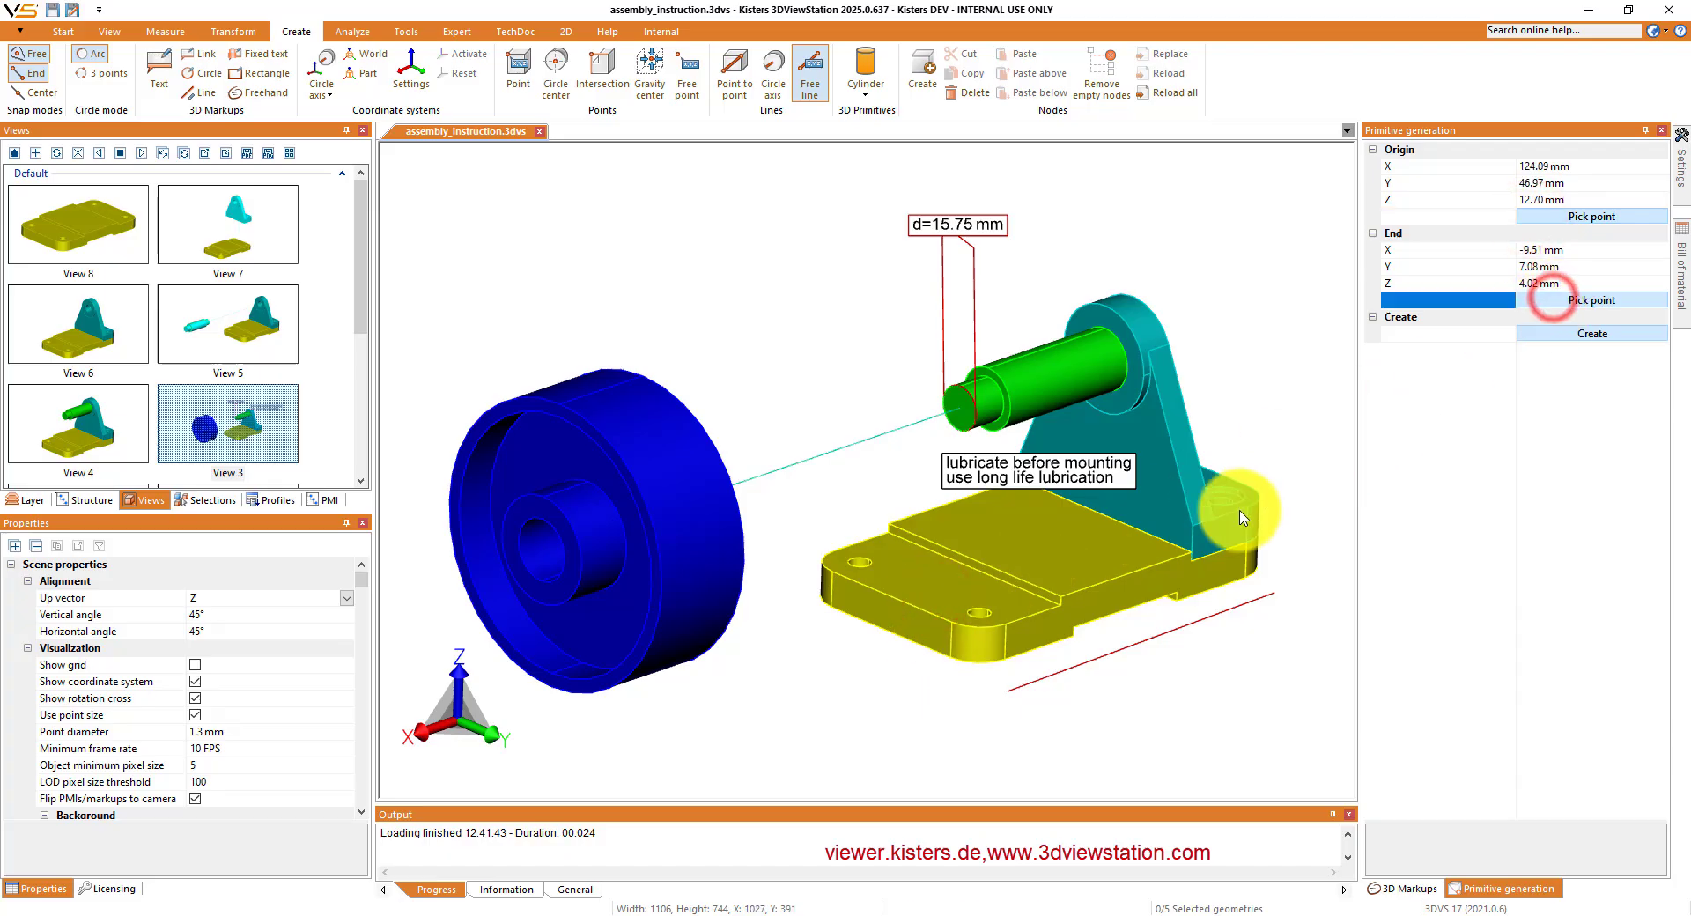
click(1162, 526)
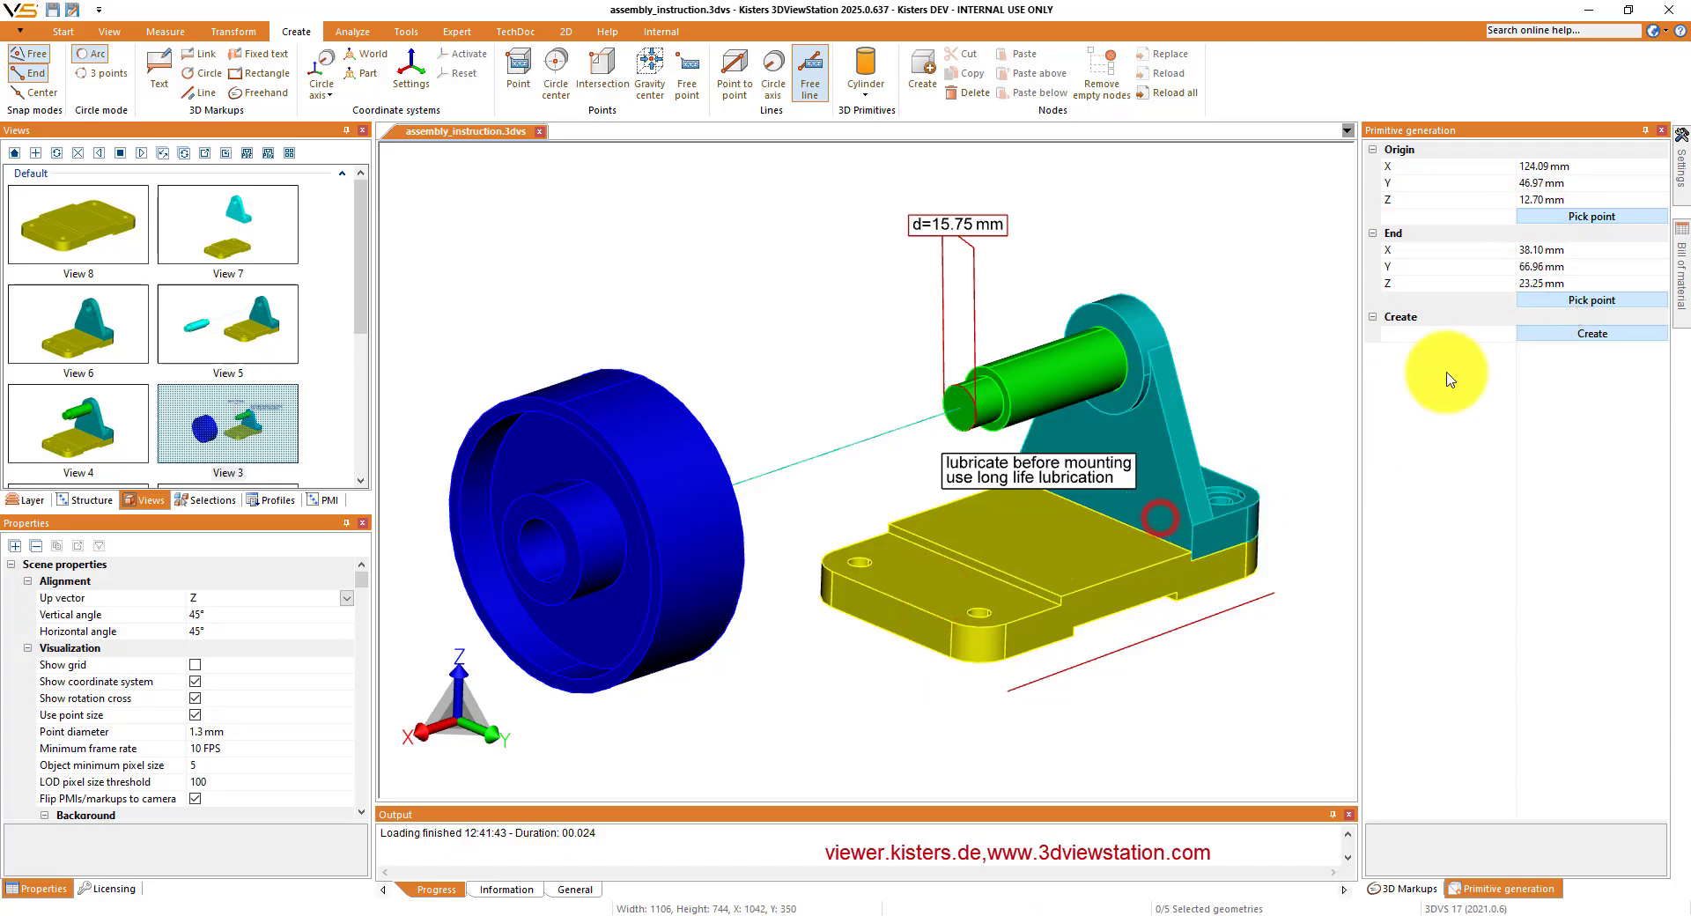
click(1565, 334)
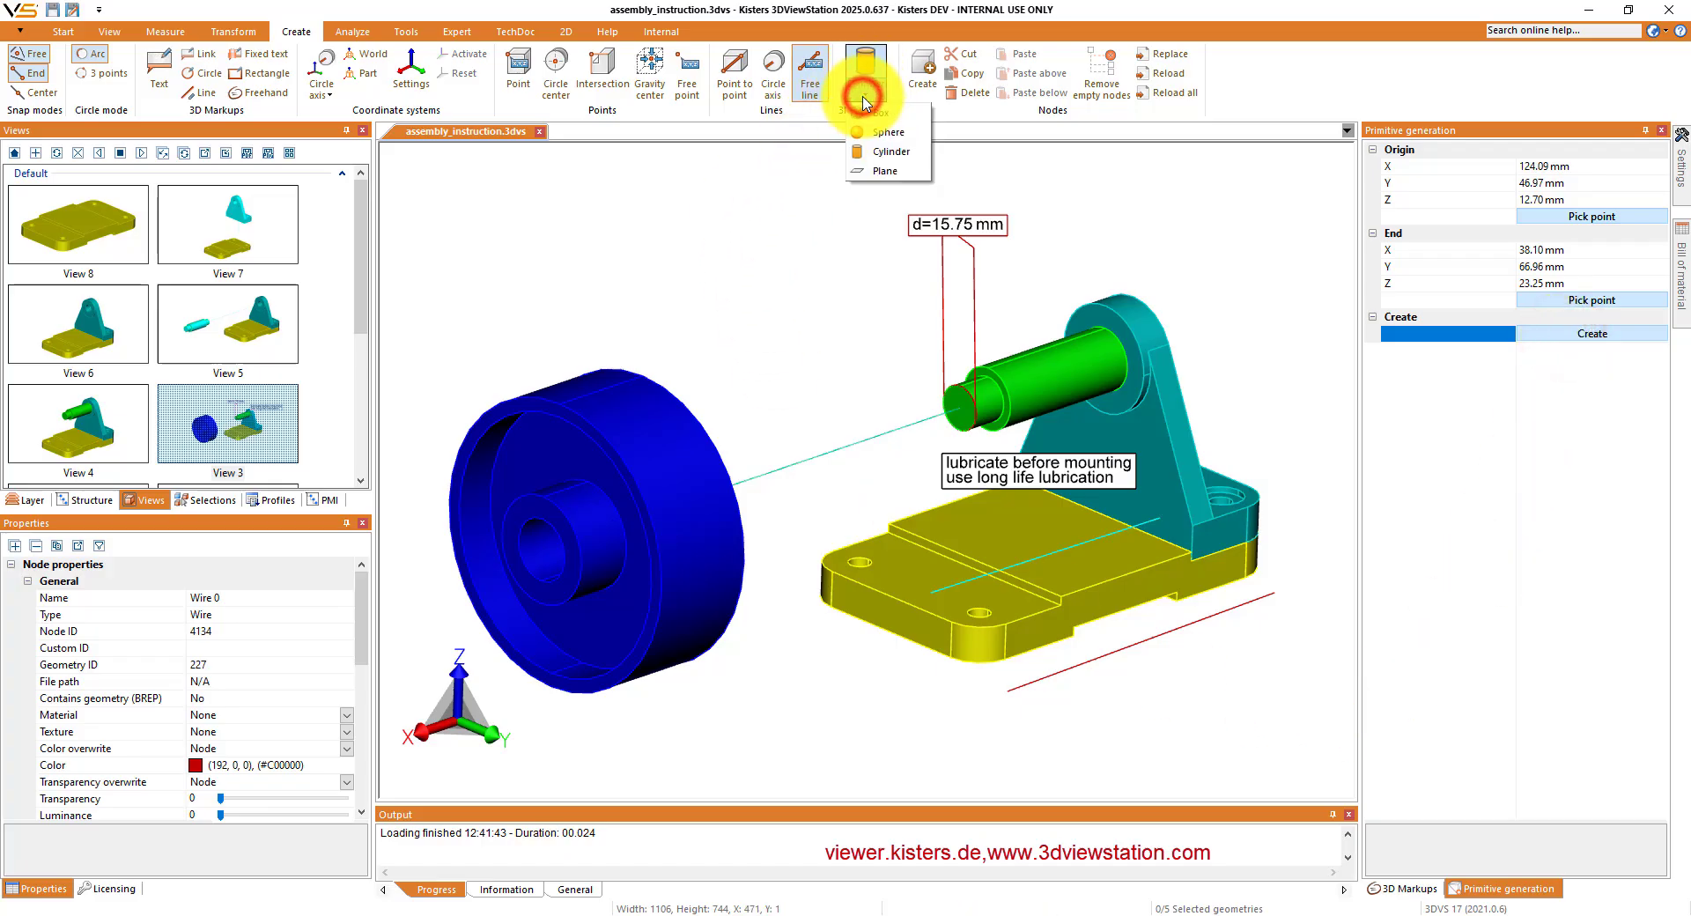
- Create a cylinder primitive of 30 mm diameter and 50 mm height at a picked origin on the yellow base plate's top face
click(876, 159)
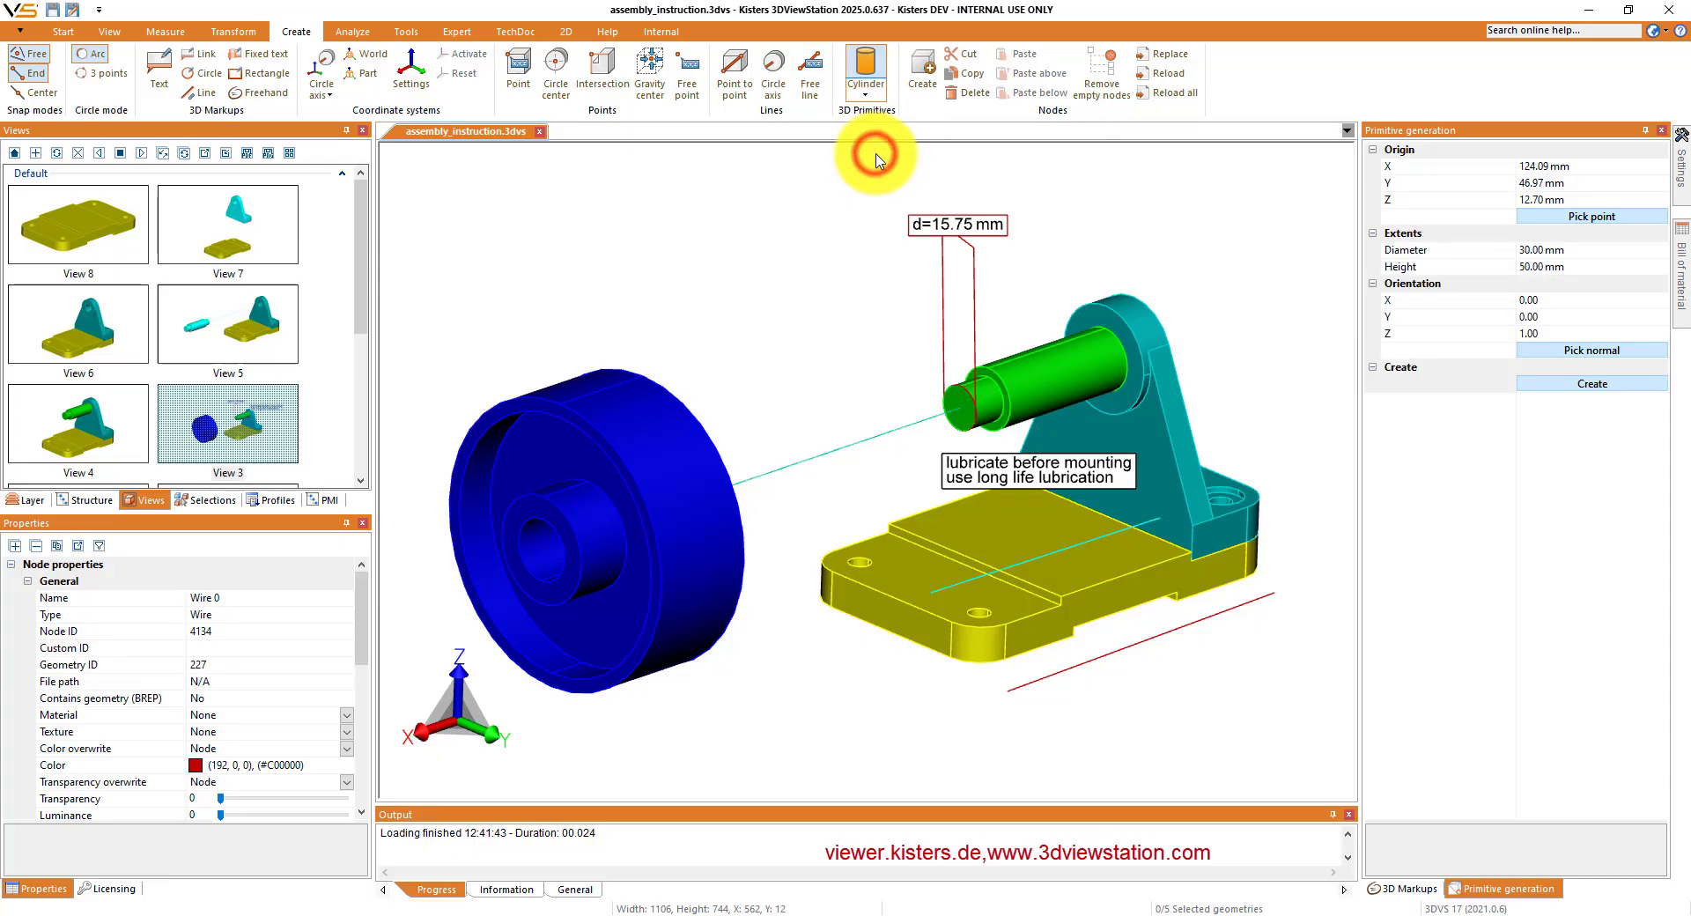
click(1557, 217)
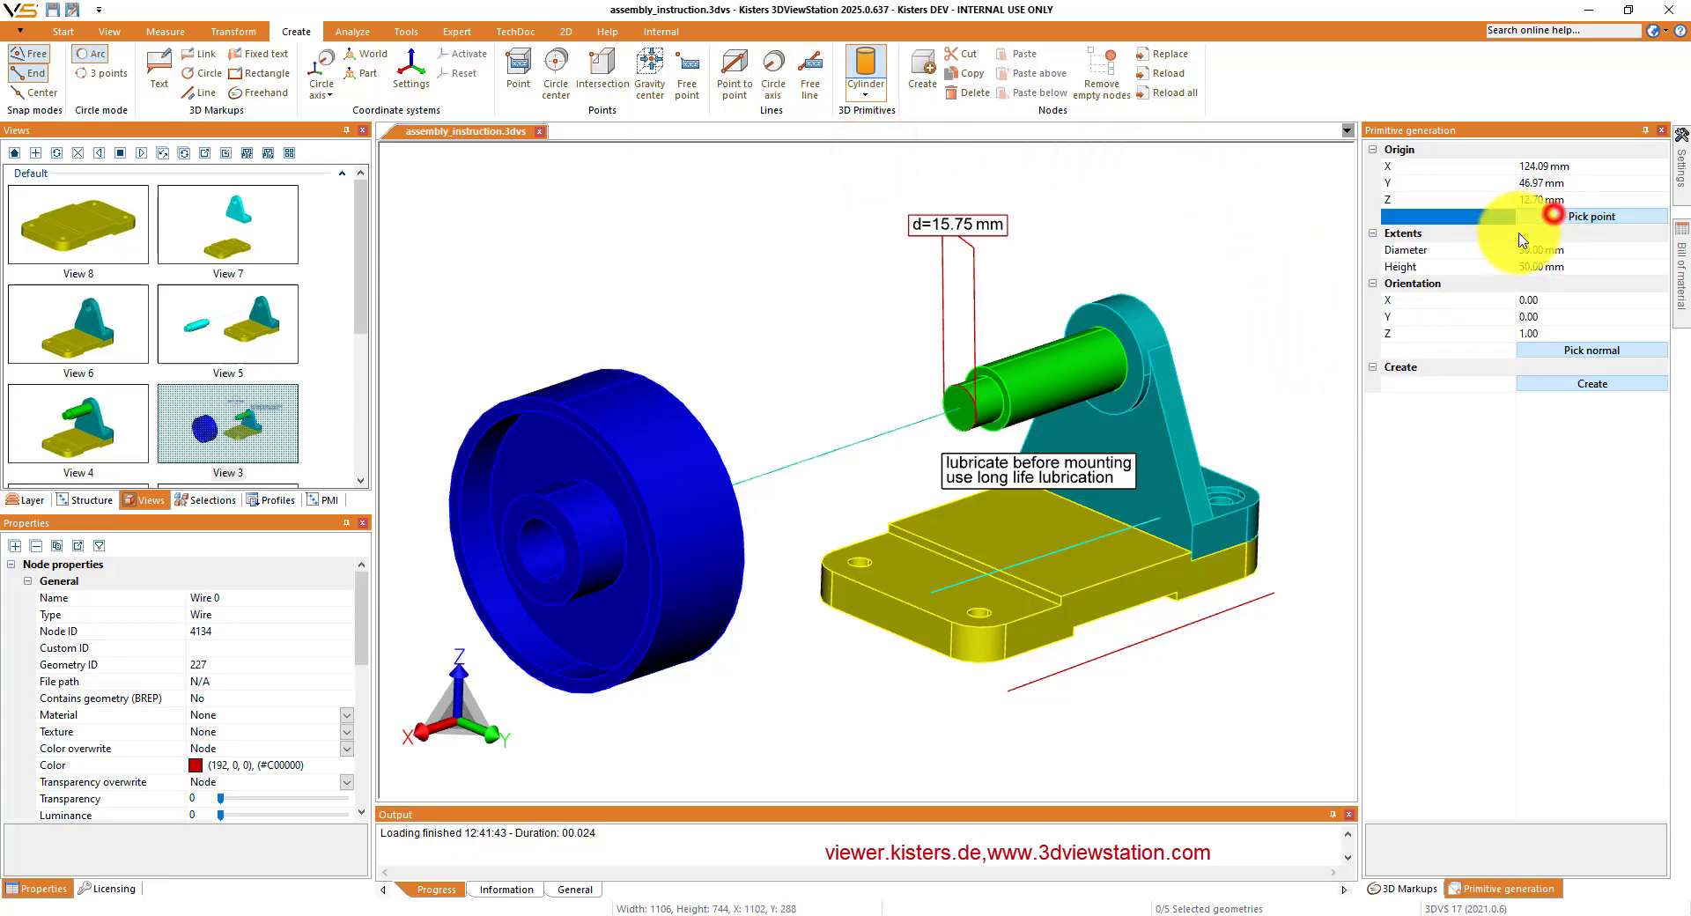
click(904, 581)
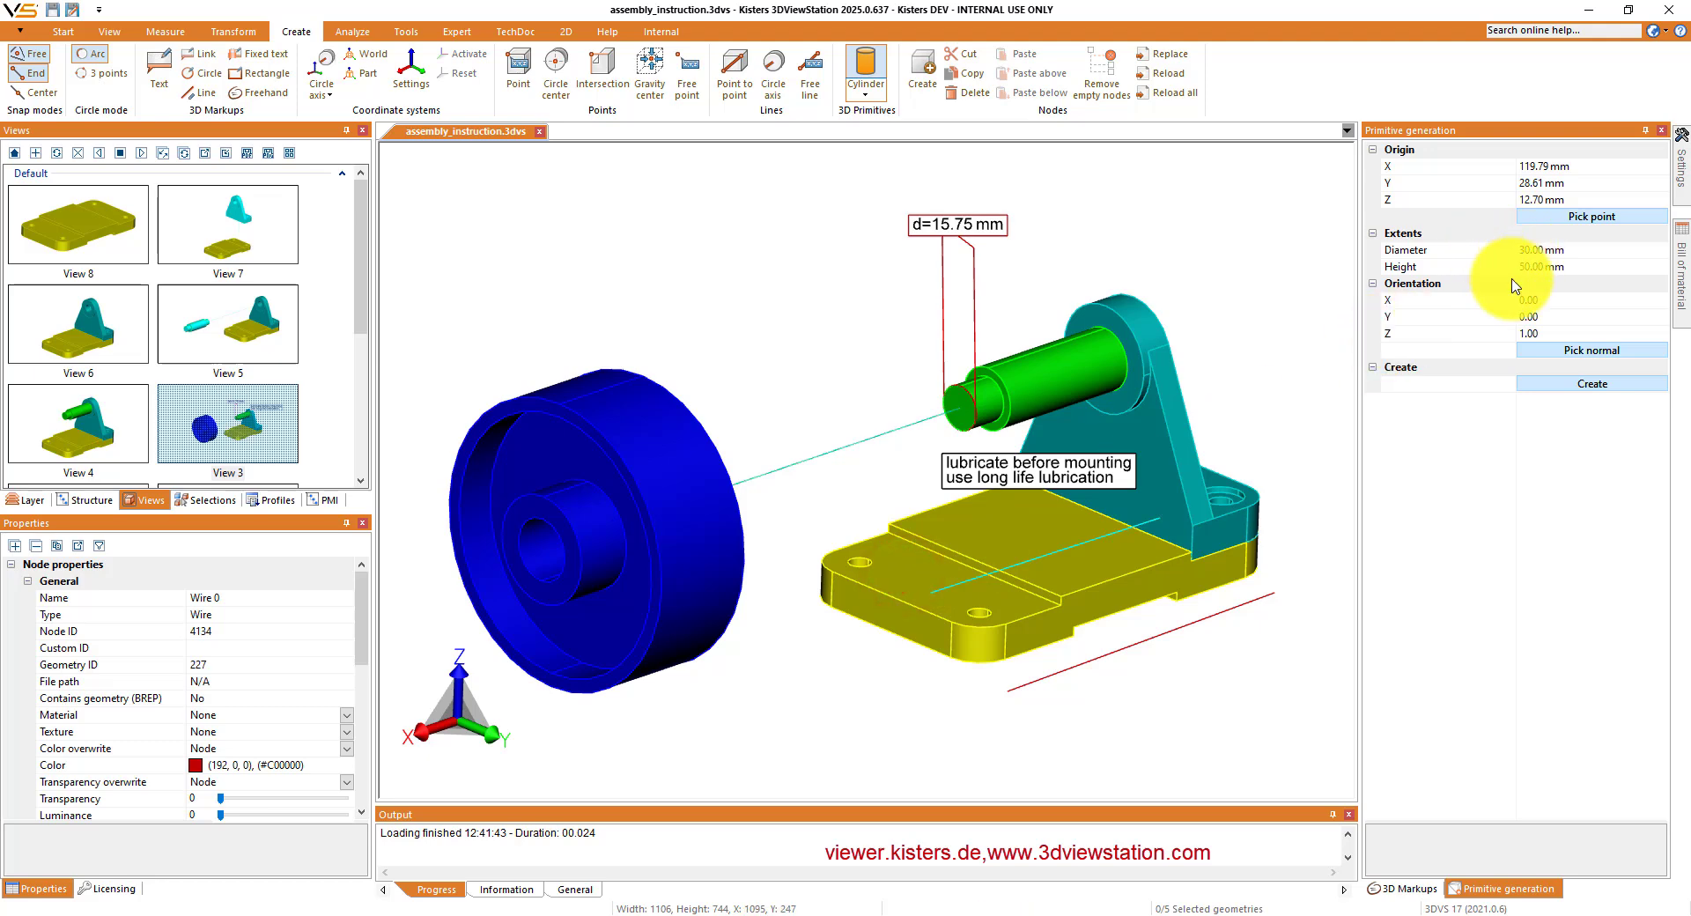
click(1550, 386)
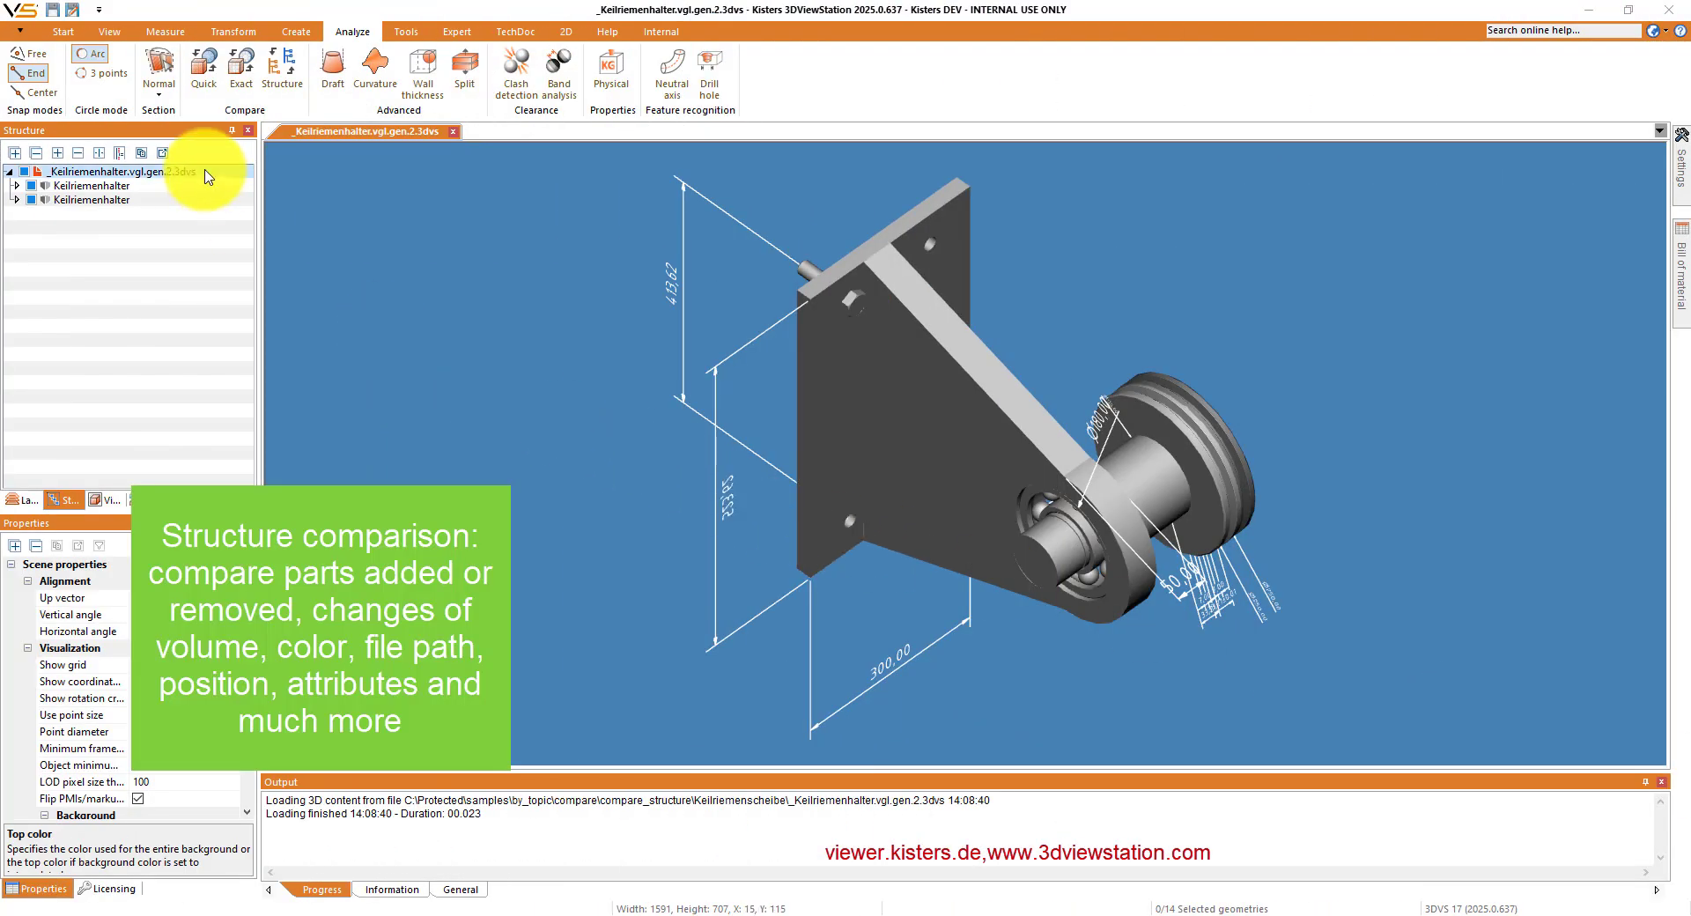
- Highlight each of the two Keilriemenhalter assemblies in turn to see their parts, and clear the selection
click(131, 187)
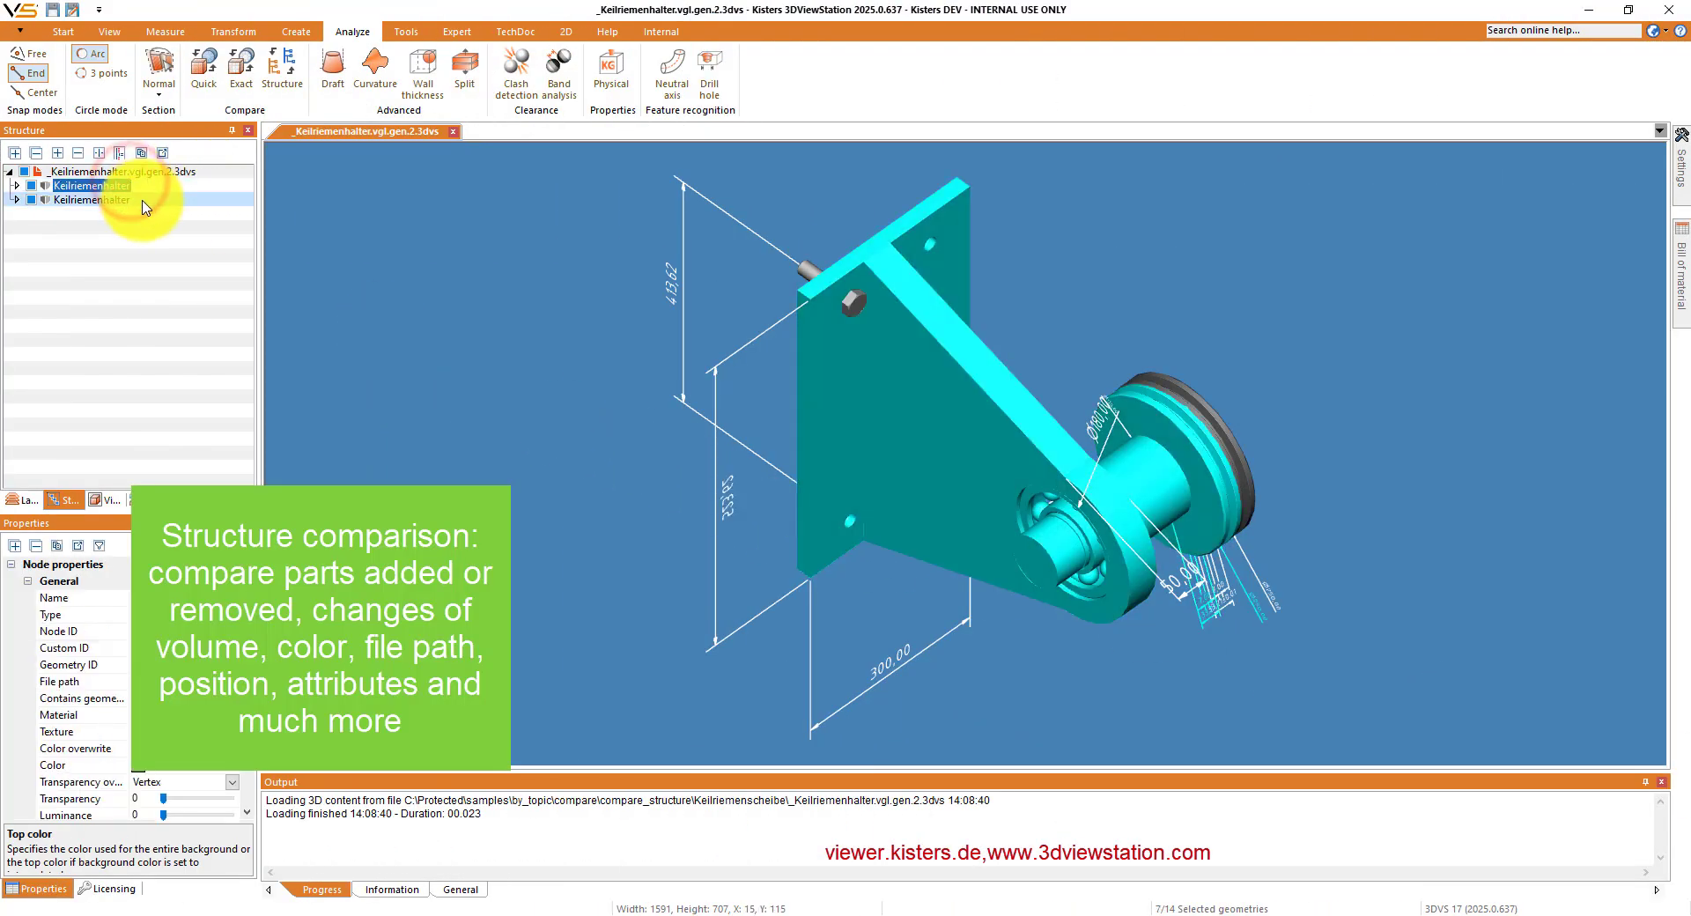
click(112, 200)
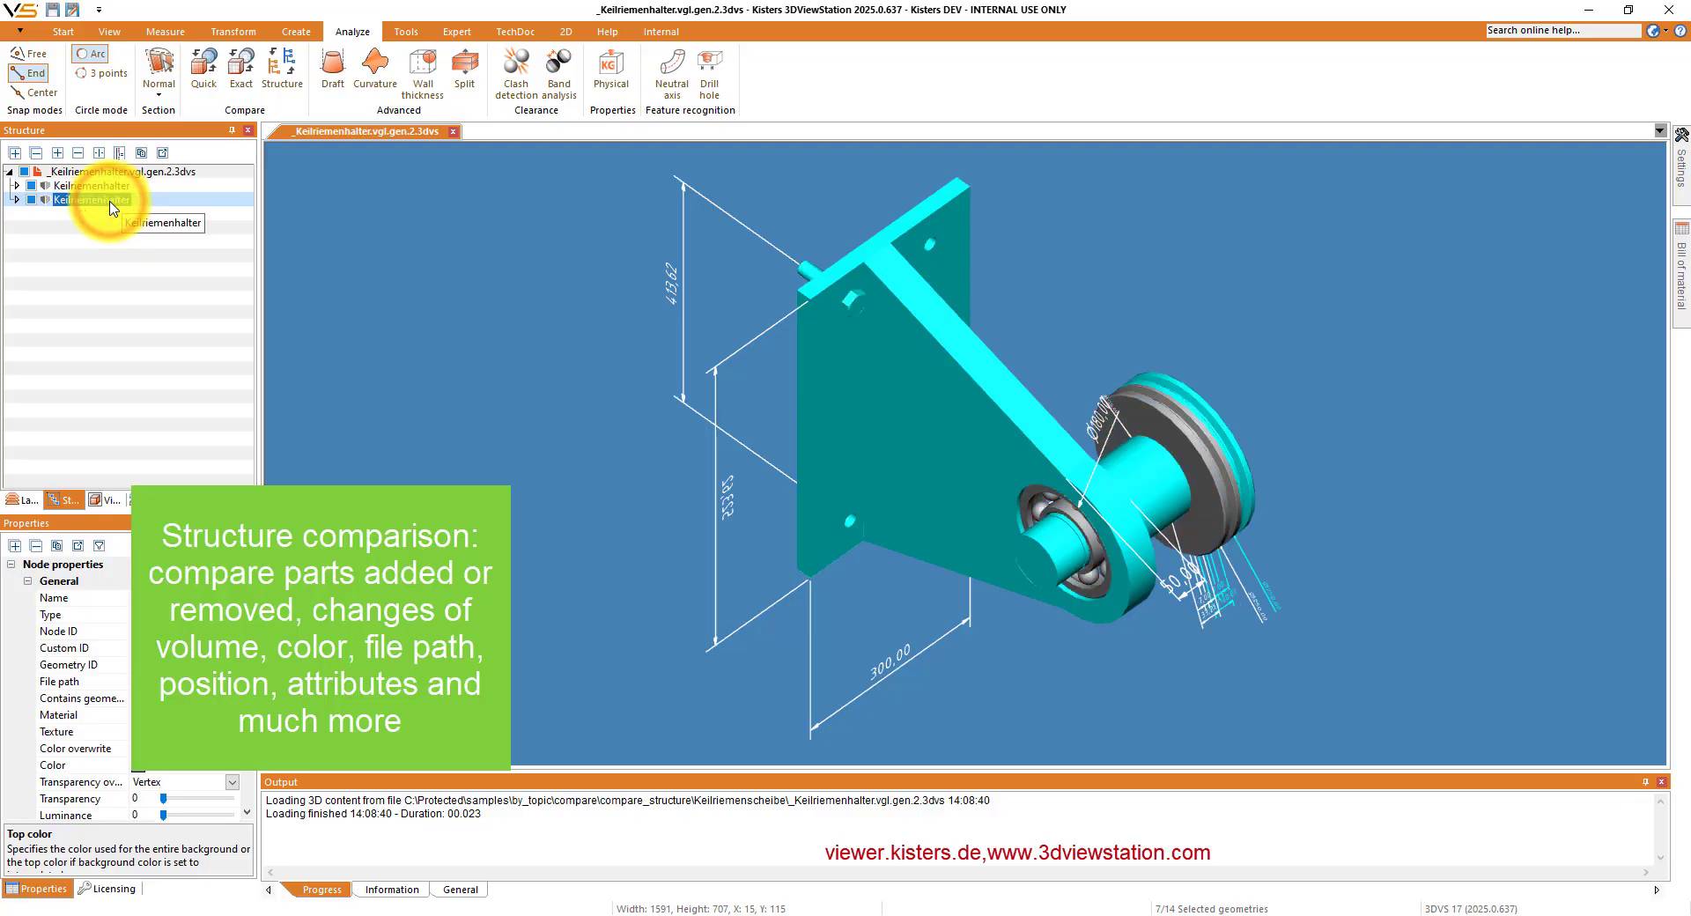
click(343, 302)
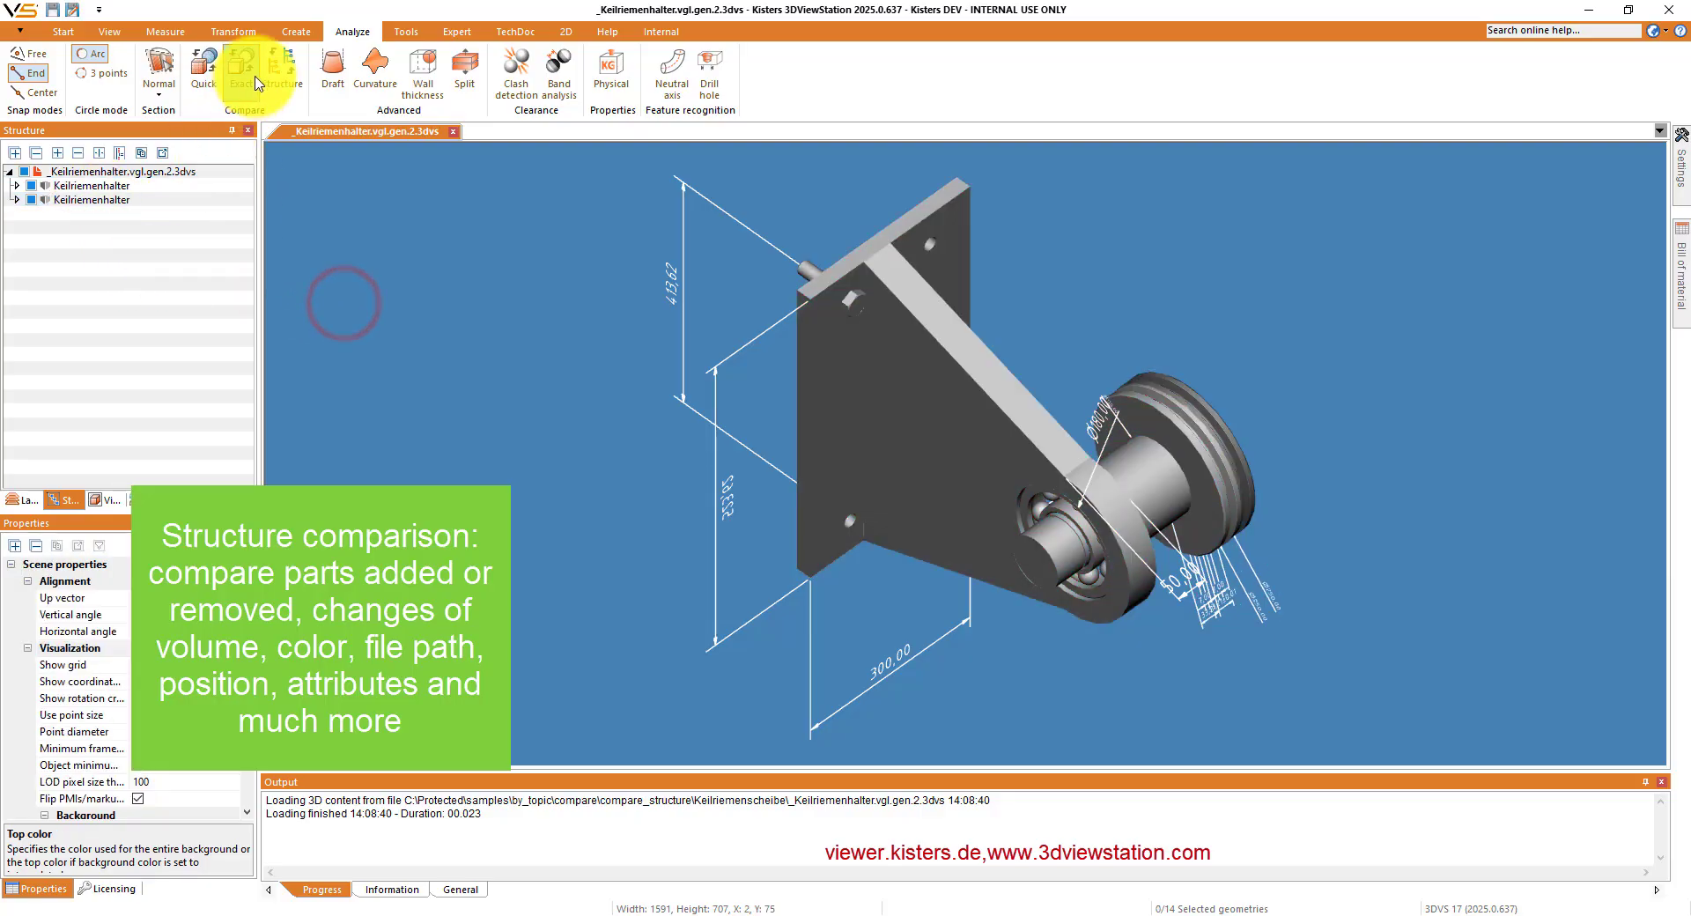
- Compute a structure comparison of the two Keilriemenhalter assemblies with Zoom fit disabled
click(282, 69)
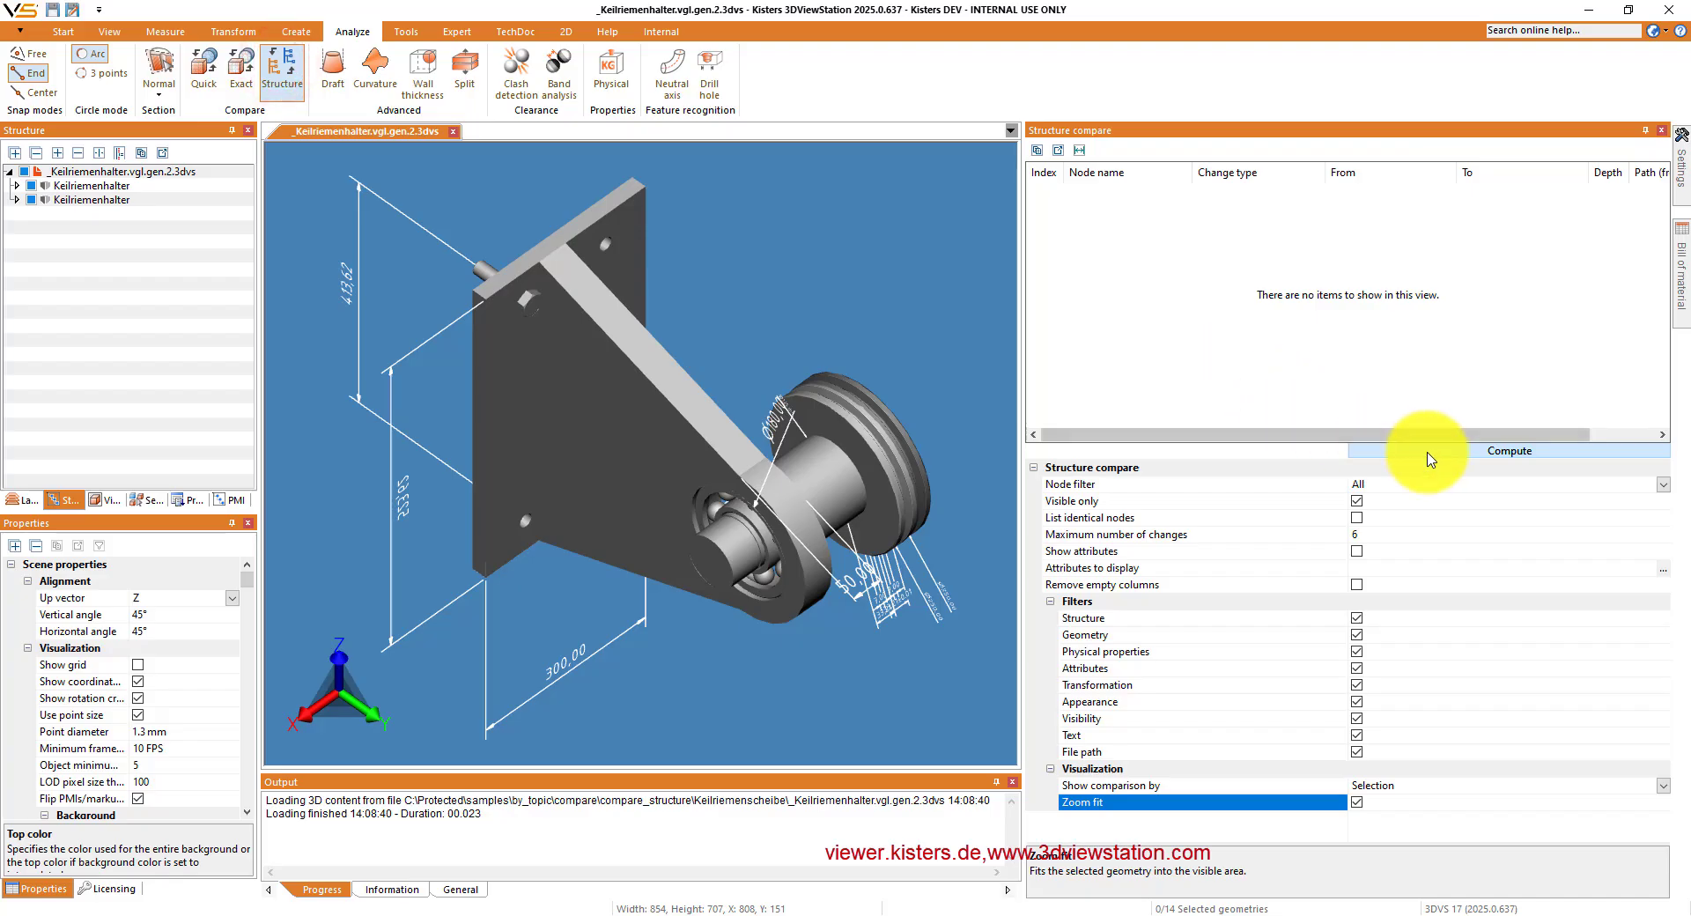
click(1356, 801)
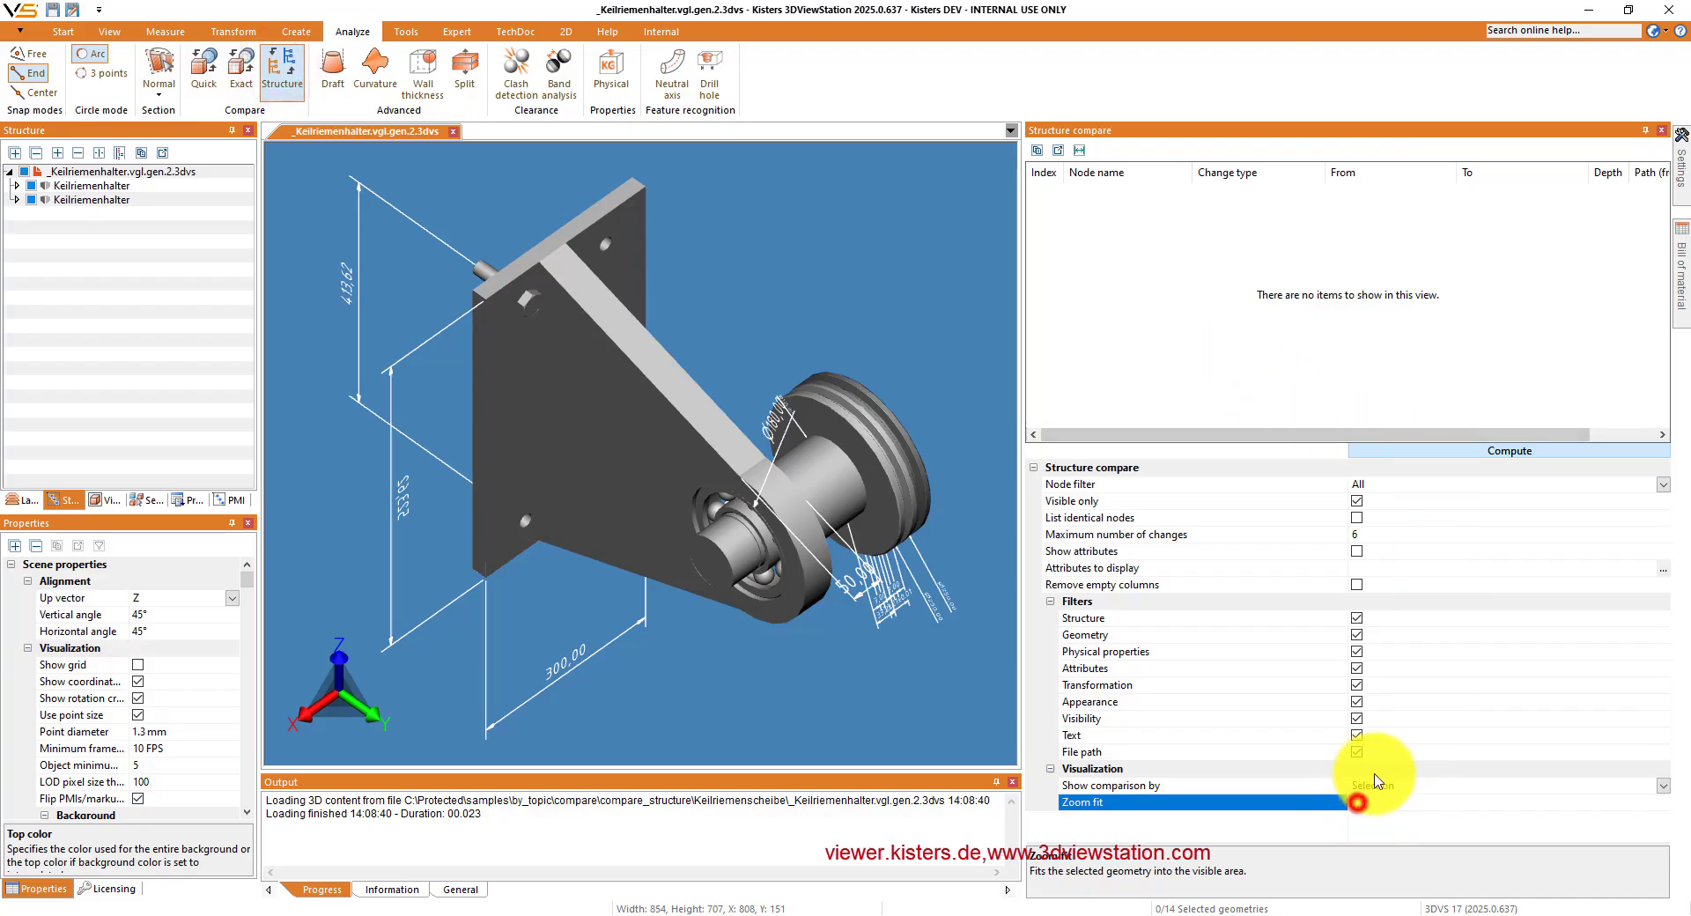
click(1444, 458)
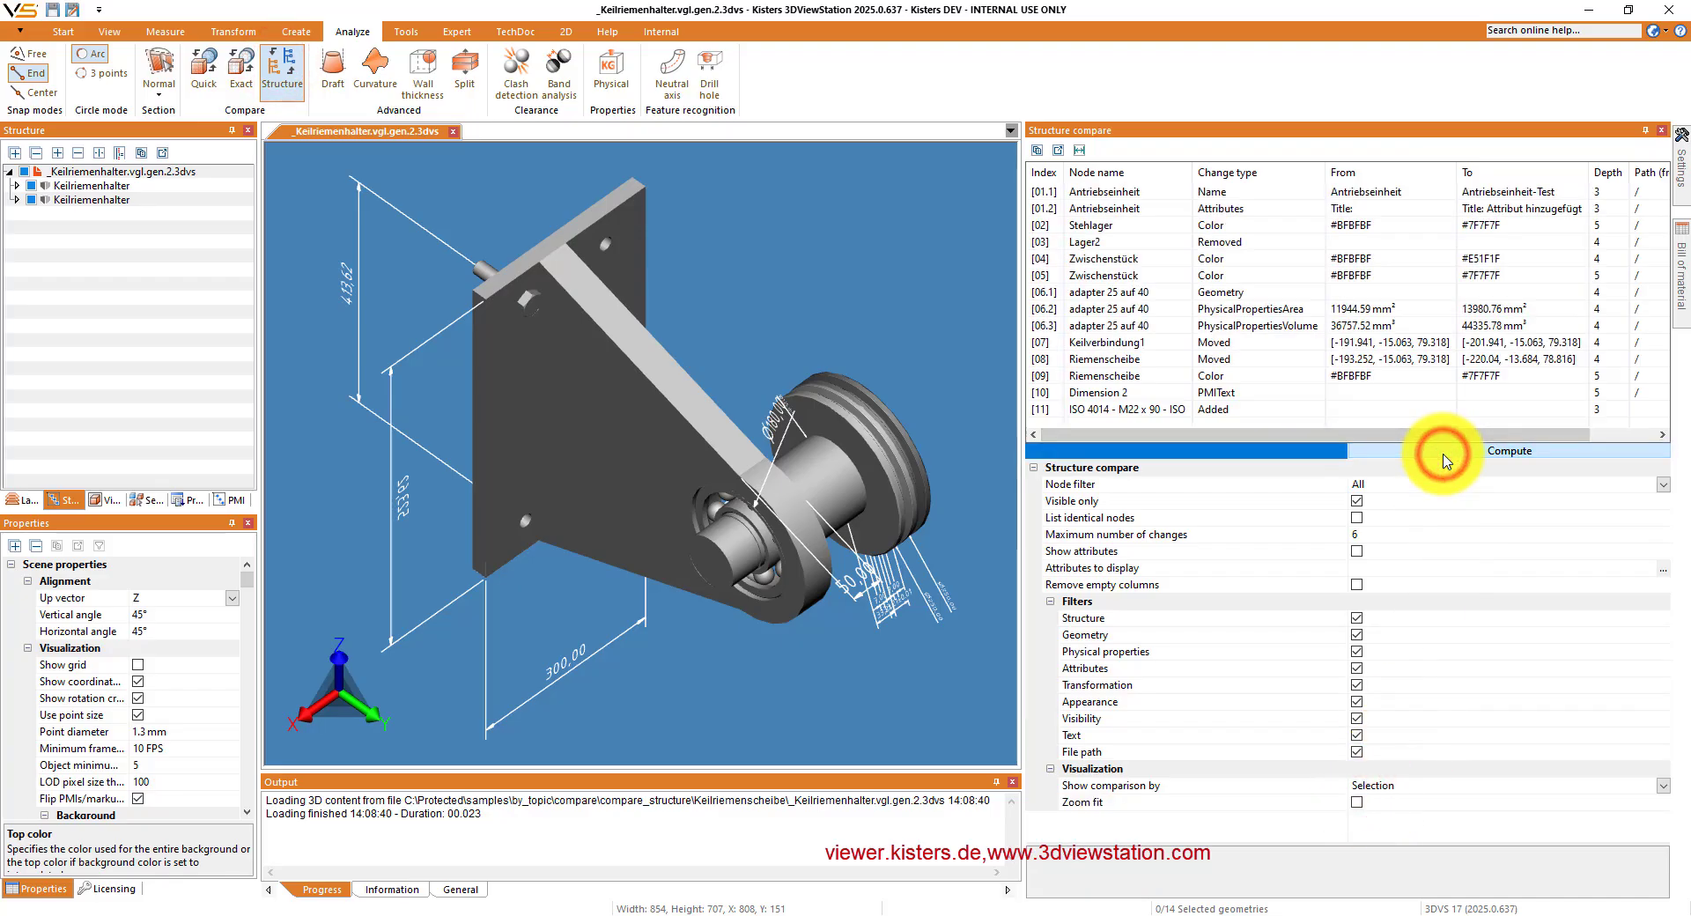
- Go through the Keilriemenhalter comparison results one by one, starting at the Antriebseinheit name change, to examine the affected parts
click(1157, 193)
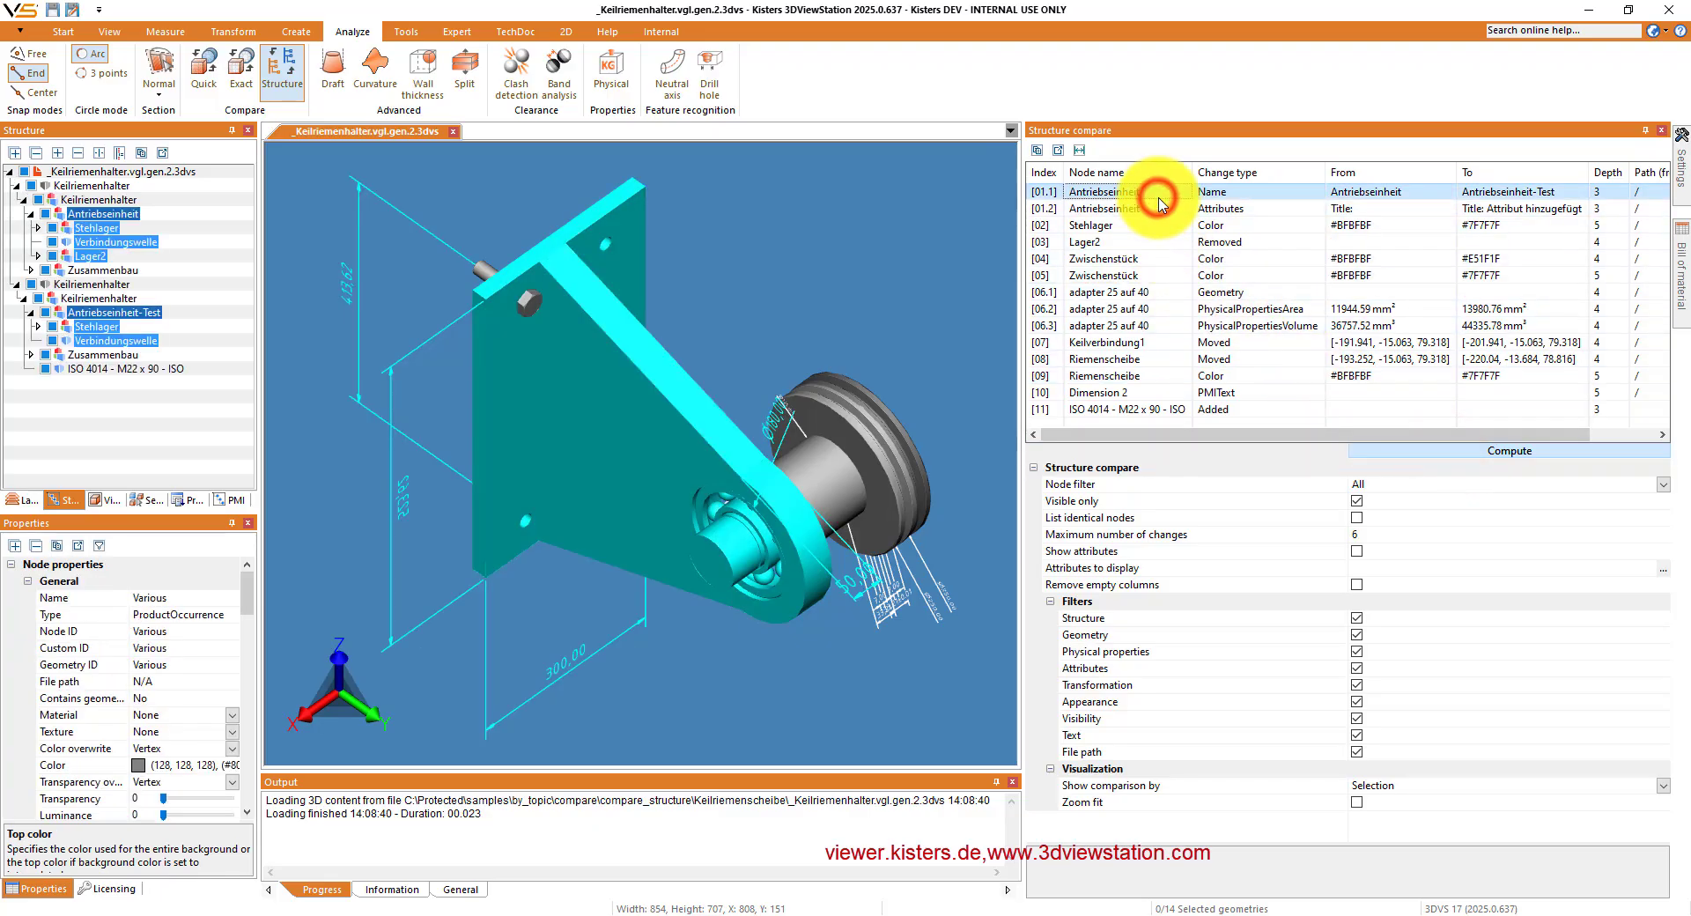
key(Down)
key(Down)
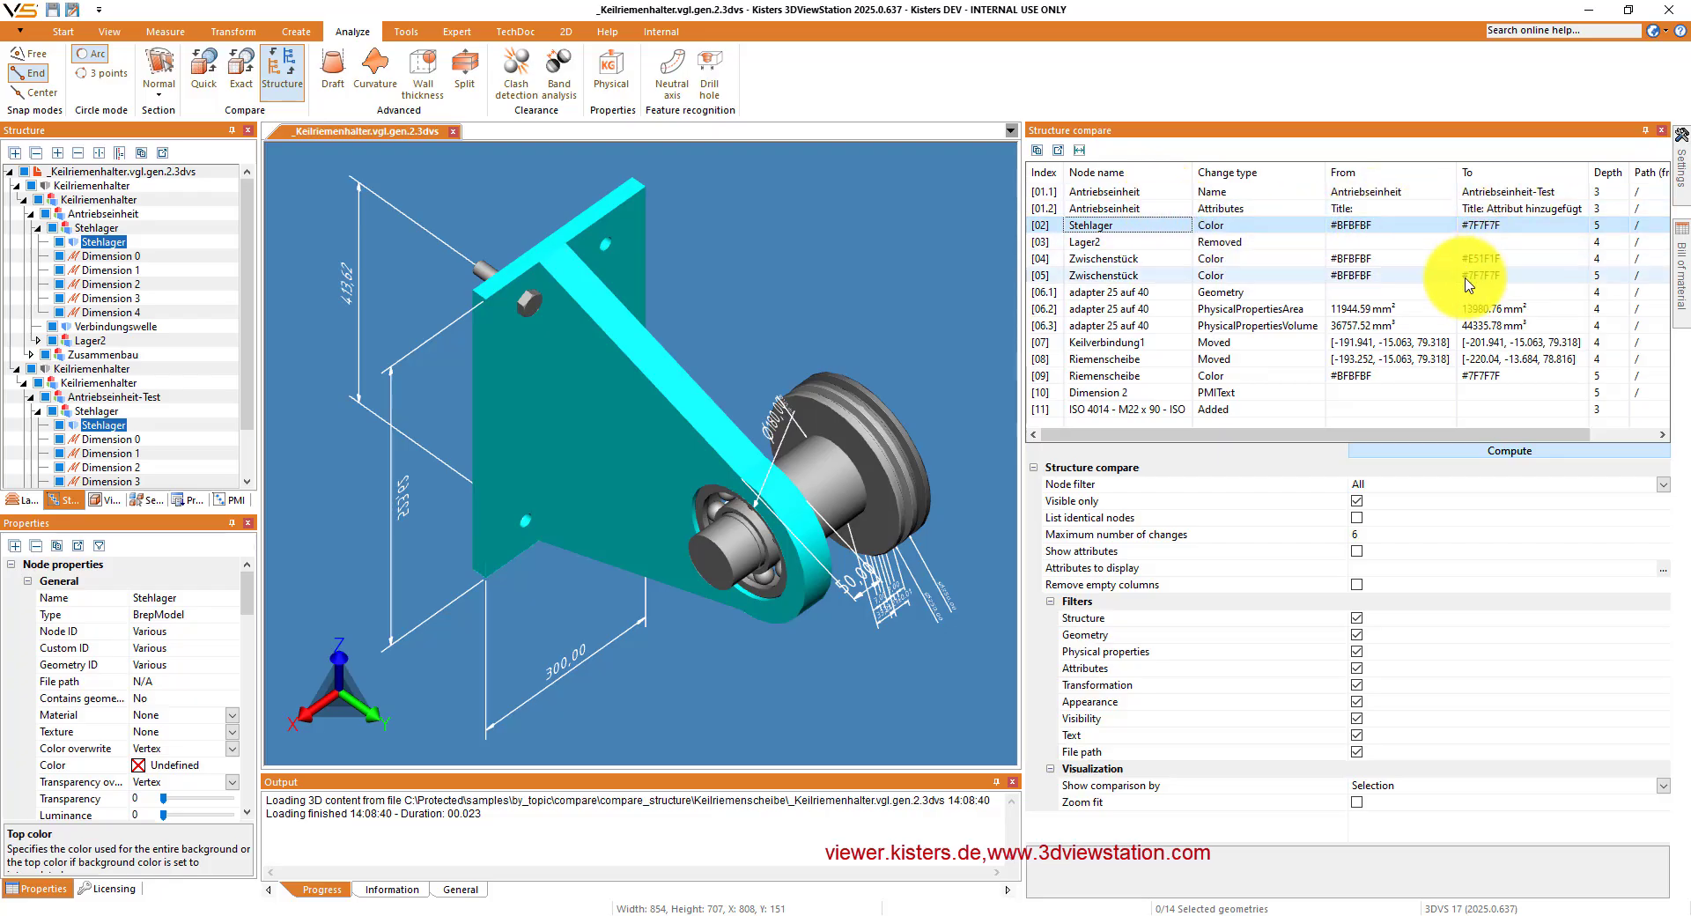
key(Down)
key(Down)
key(Down)
key(Down)
key(Down)
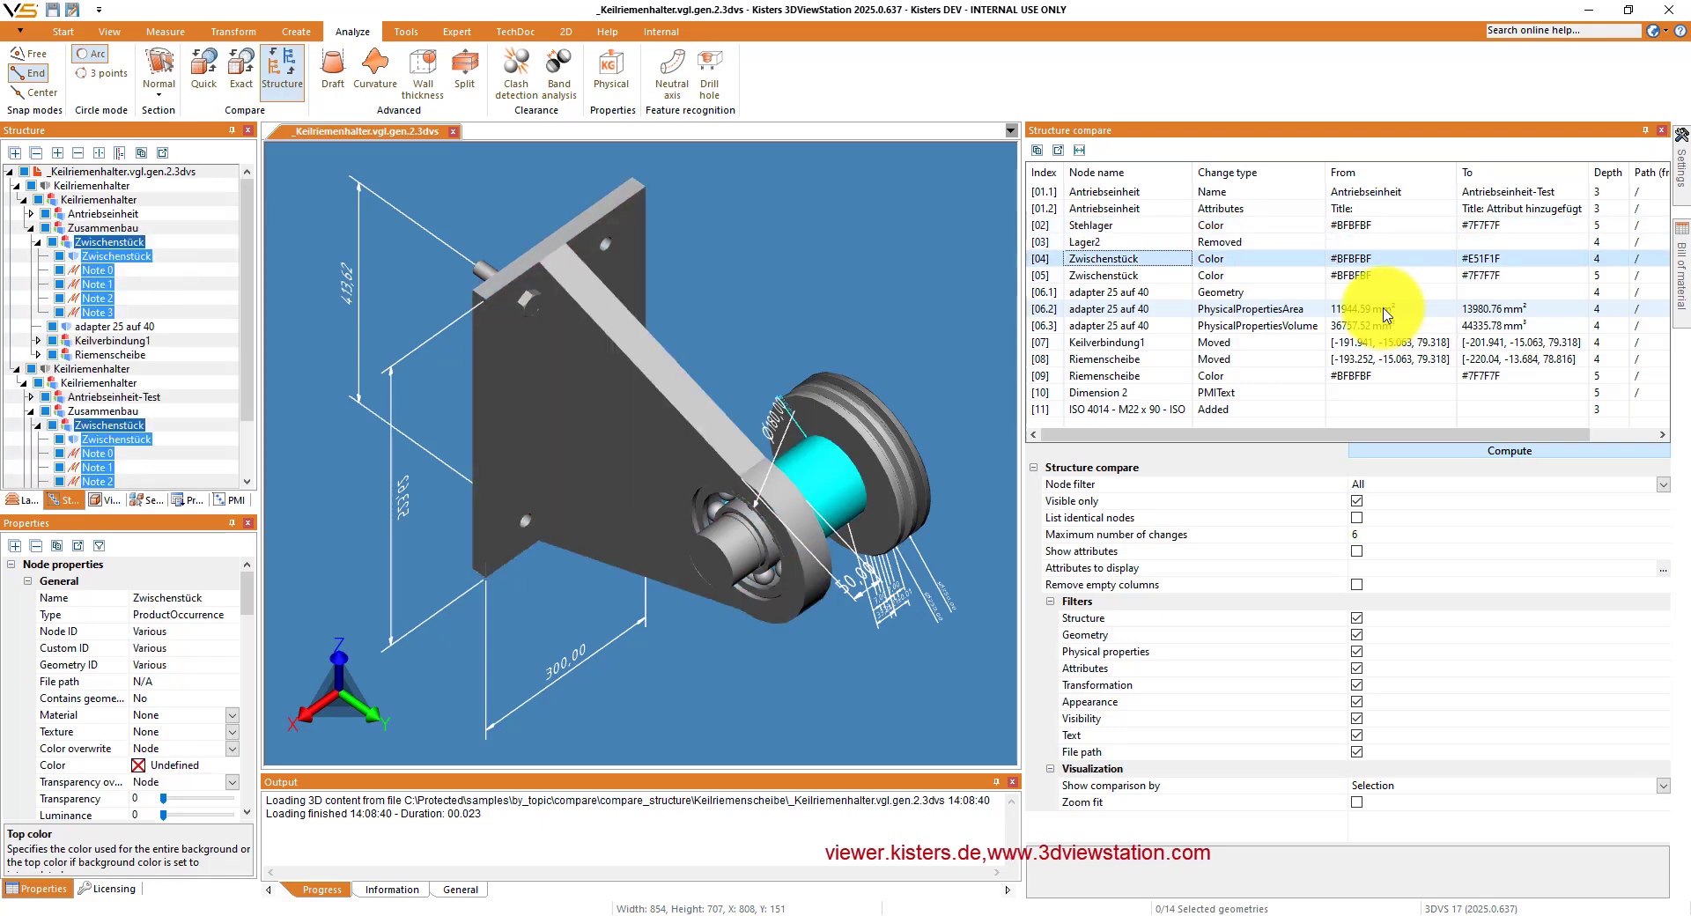
key(Down)
key(Down)
key(Down)
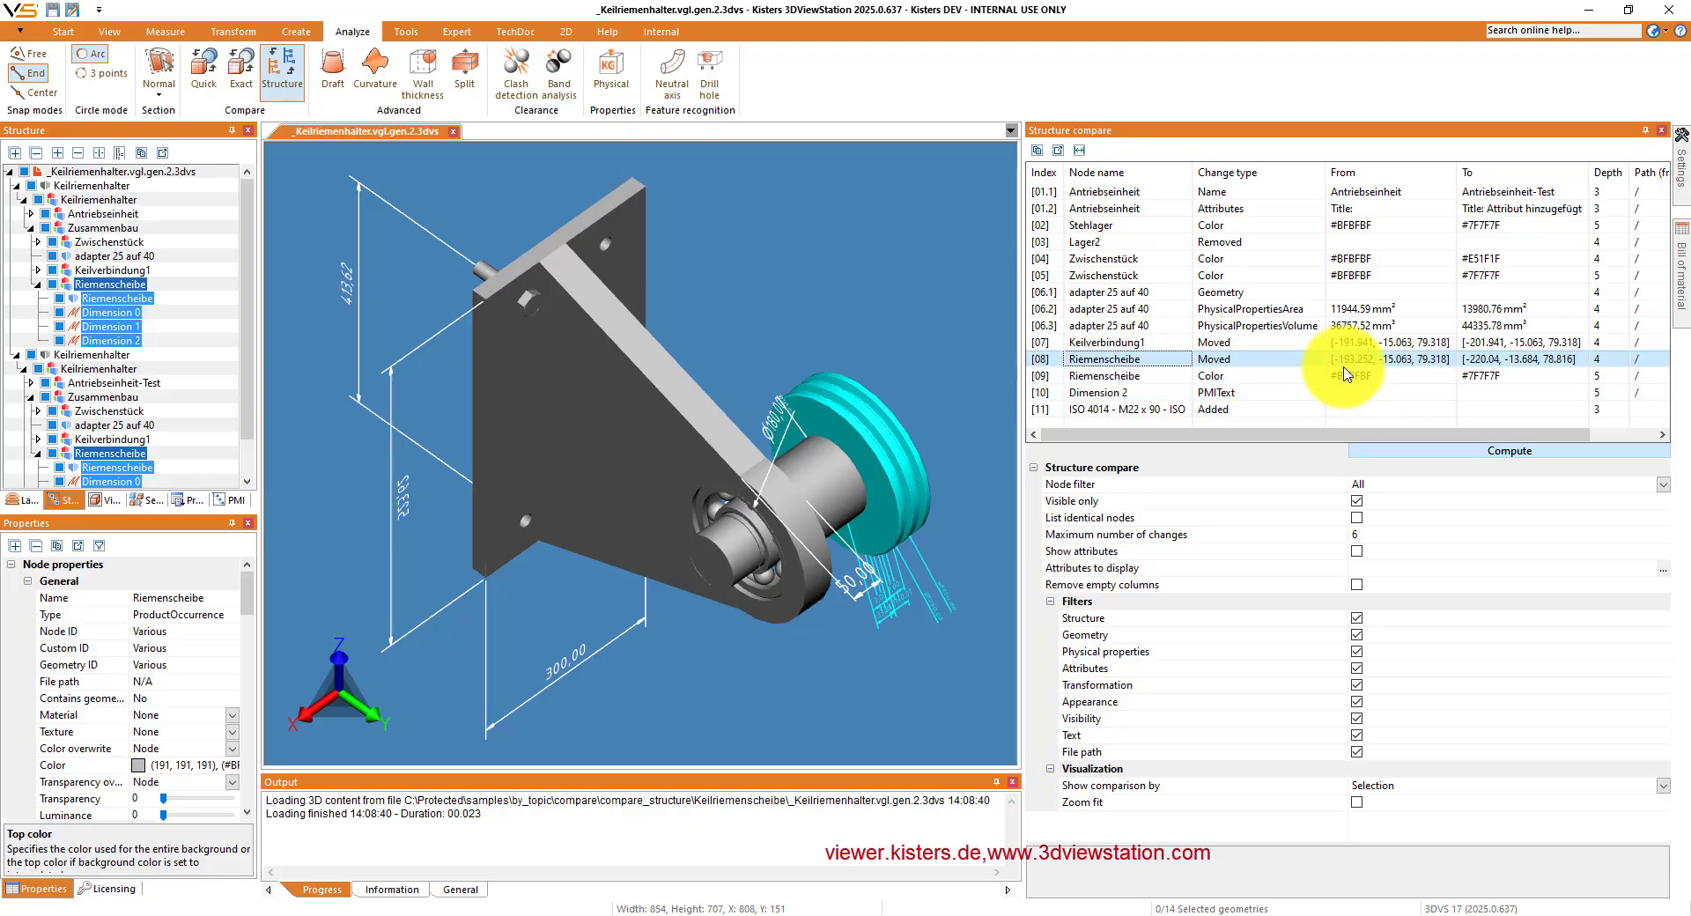
key(Down)
key(Down)
key(Down)
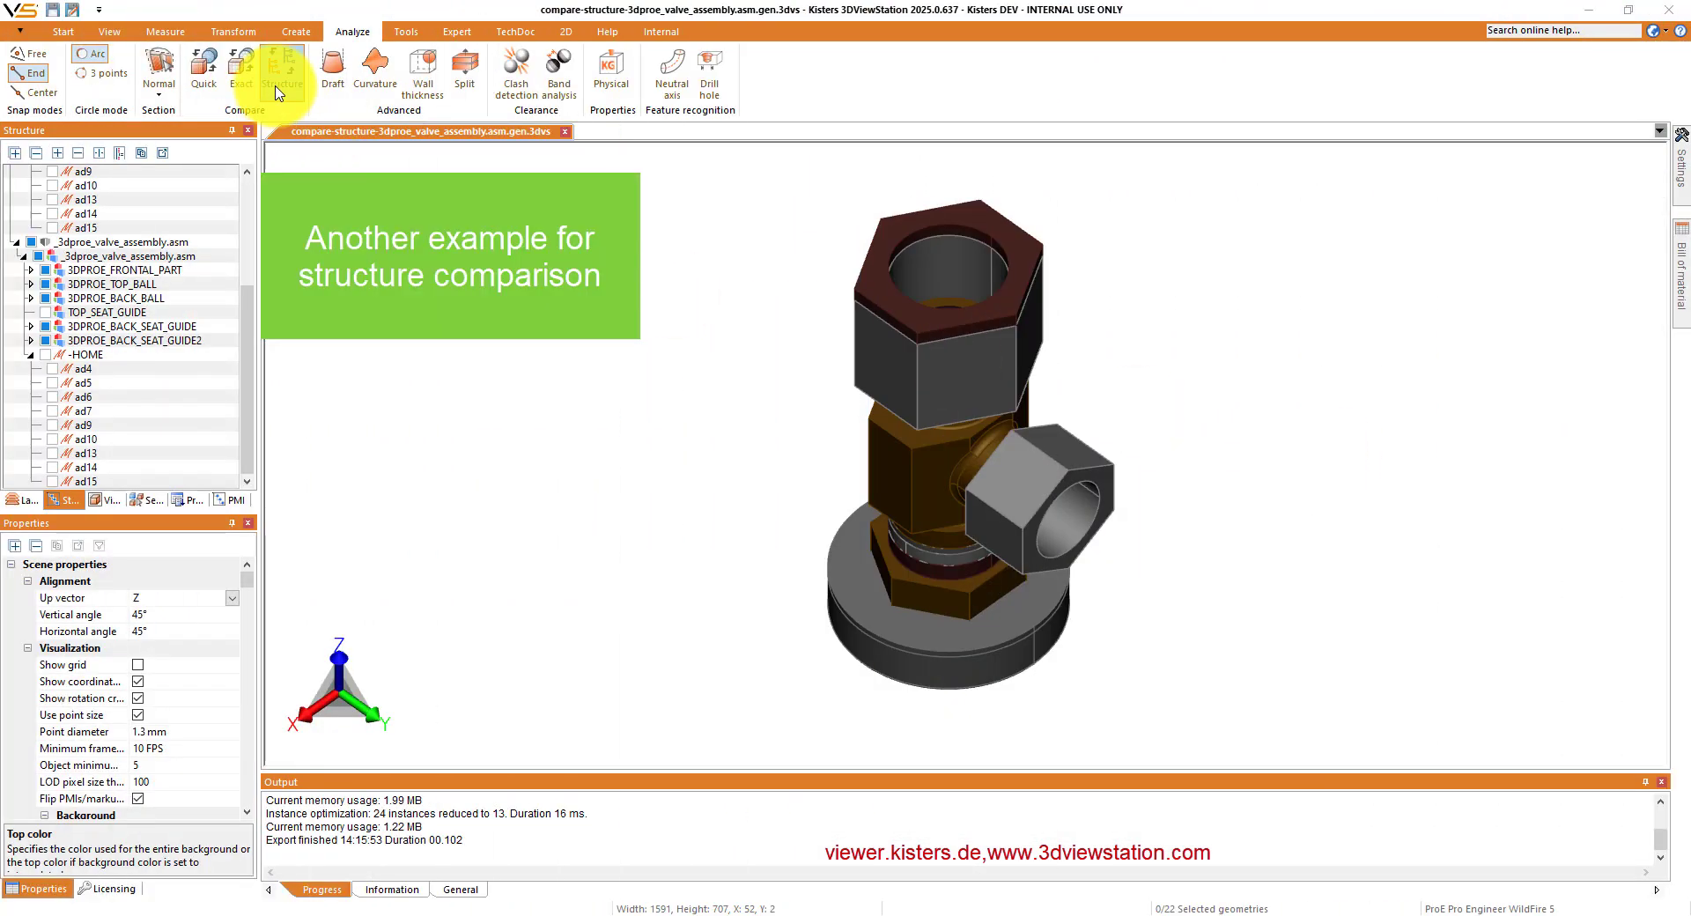
- Compute the structure comparison of the valve assemblies, and recompute it with the File path and Appearance filters disabled
click(277, 76)
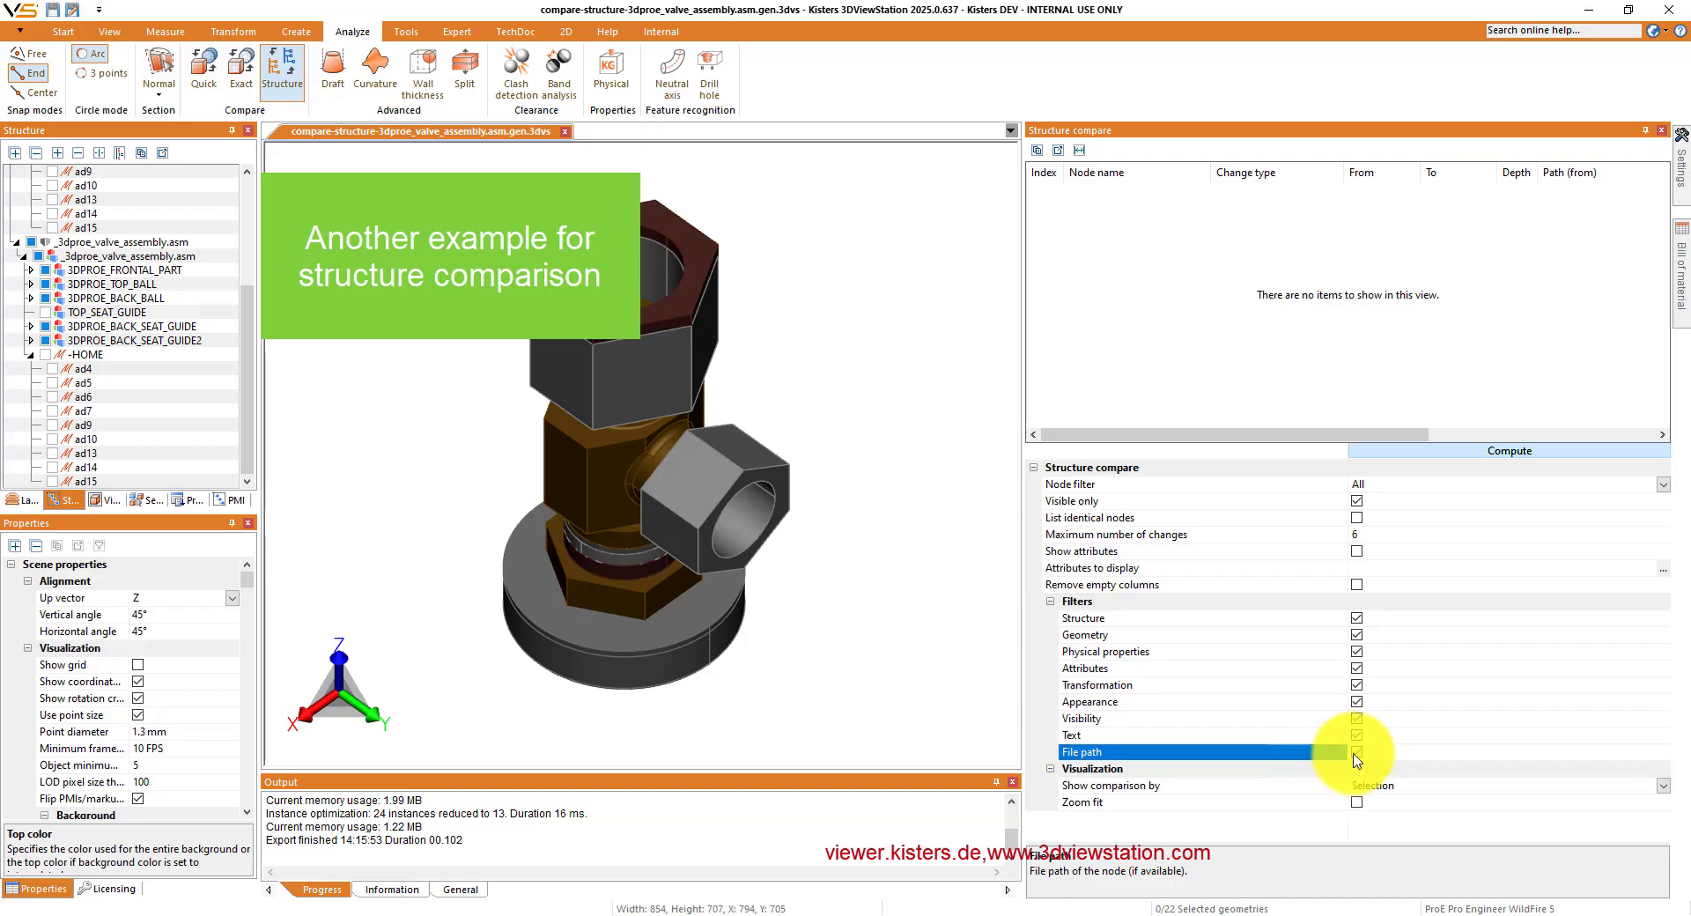
click(1432, 455)
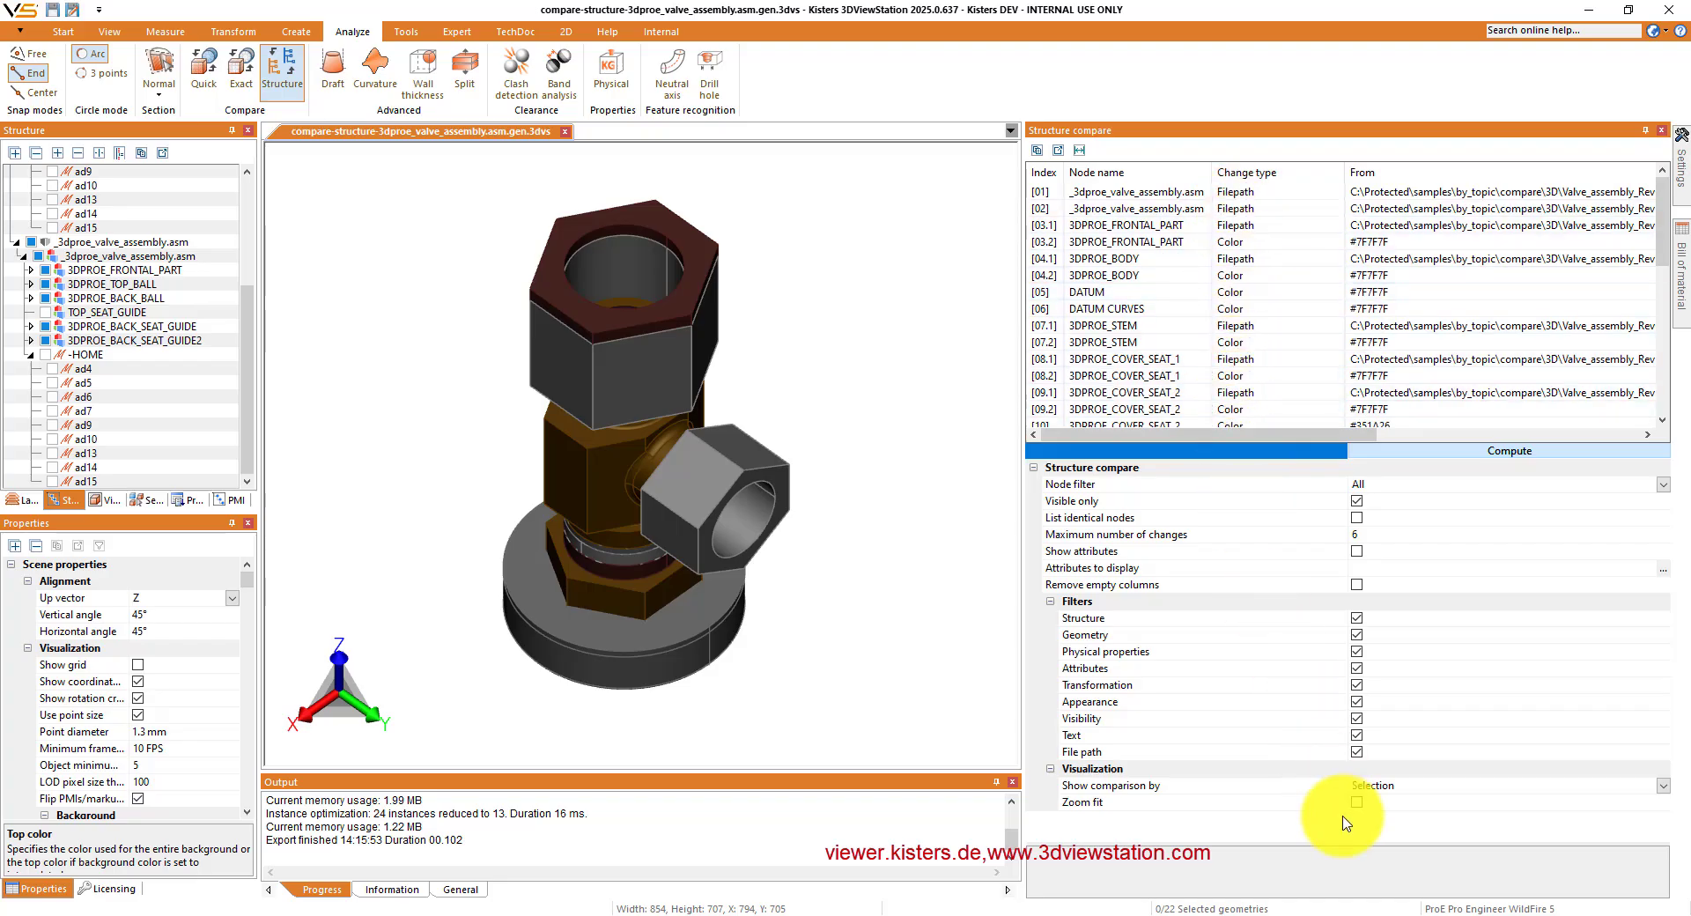
click(1358, 754)
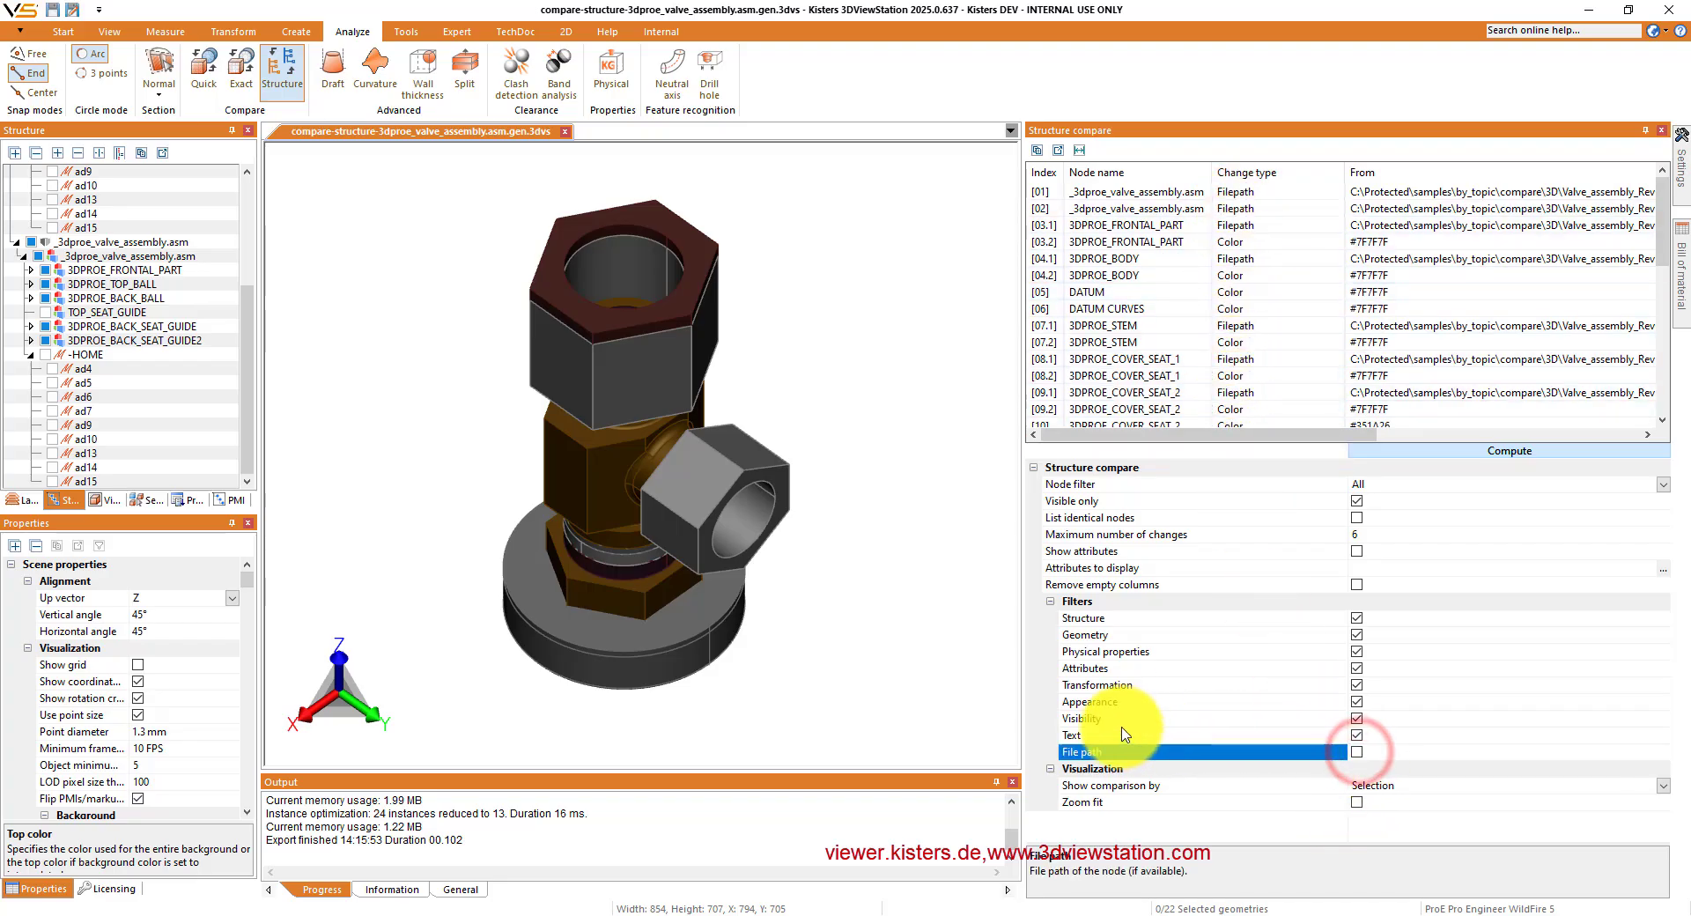
click(1356, 701)
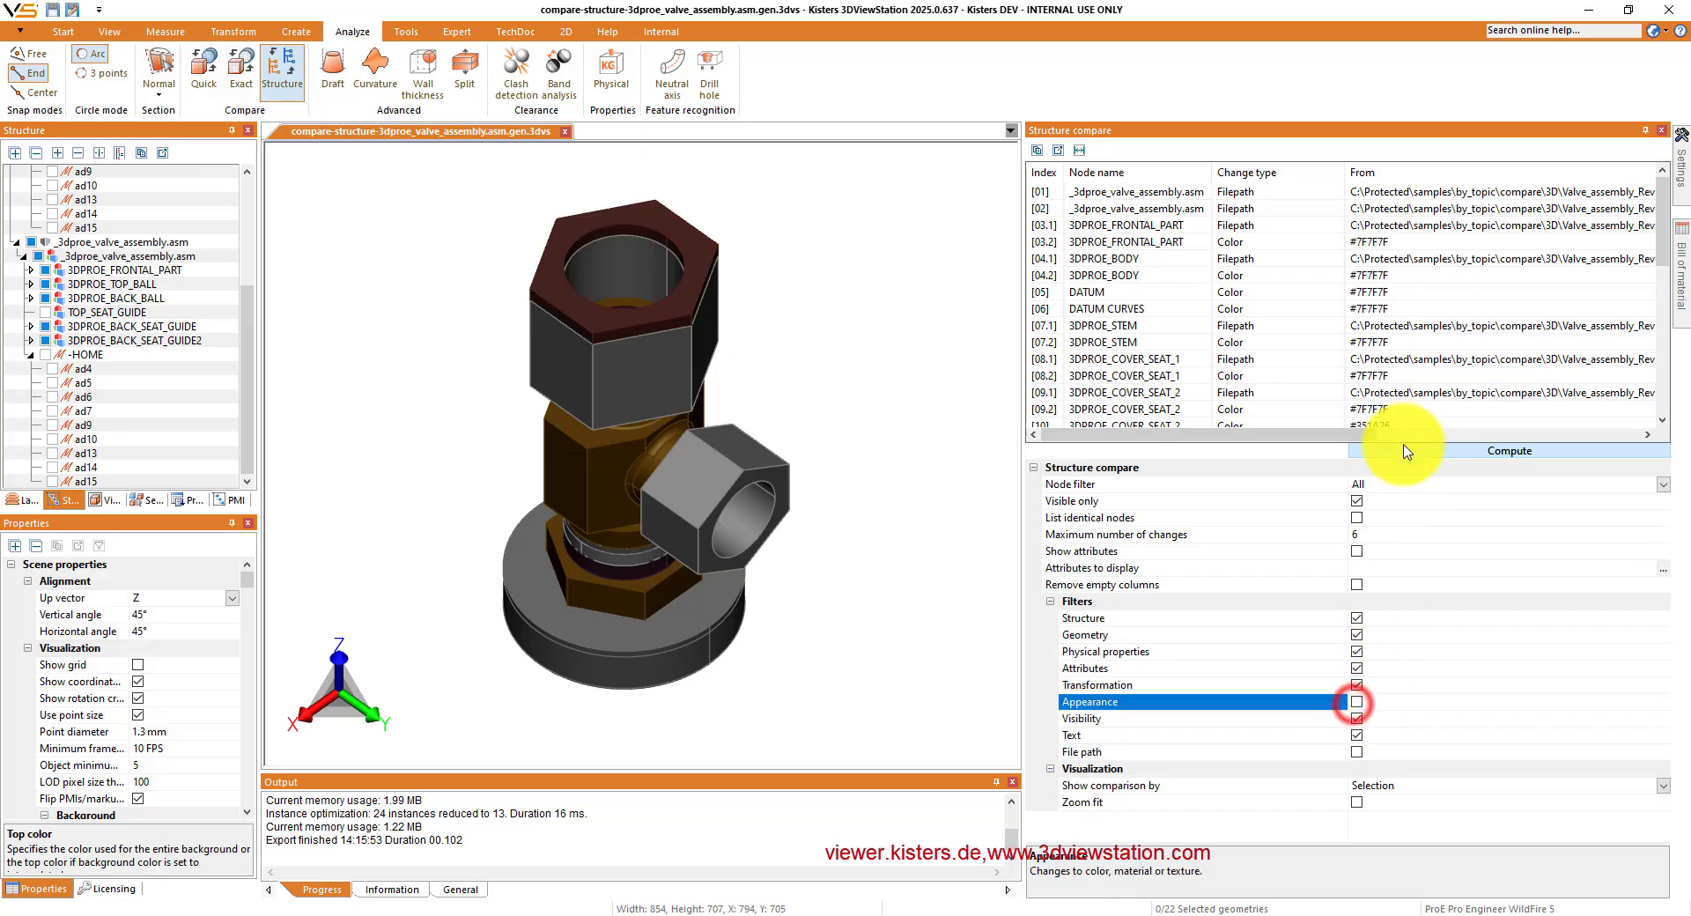
click(1405, 450)
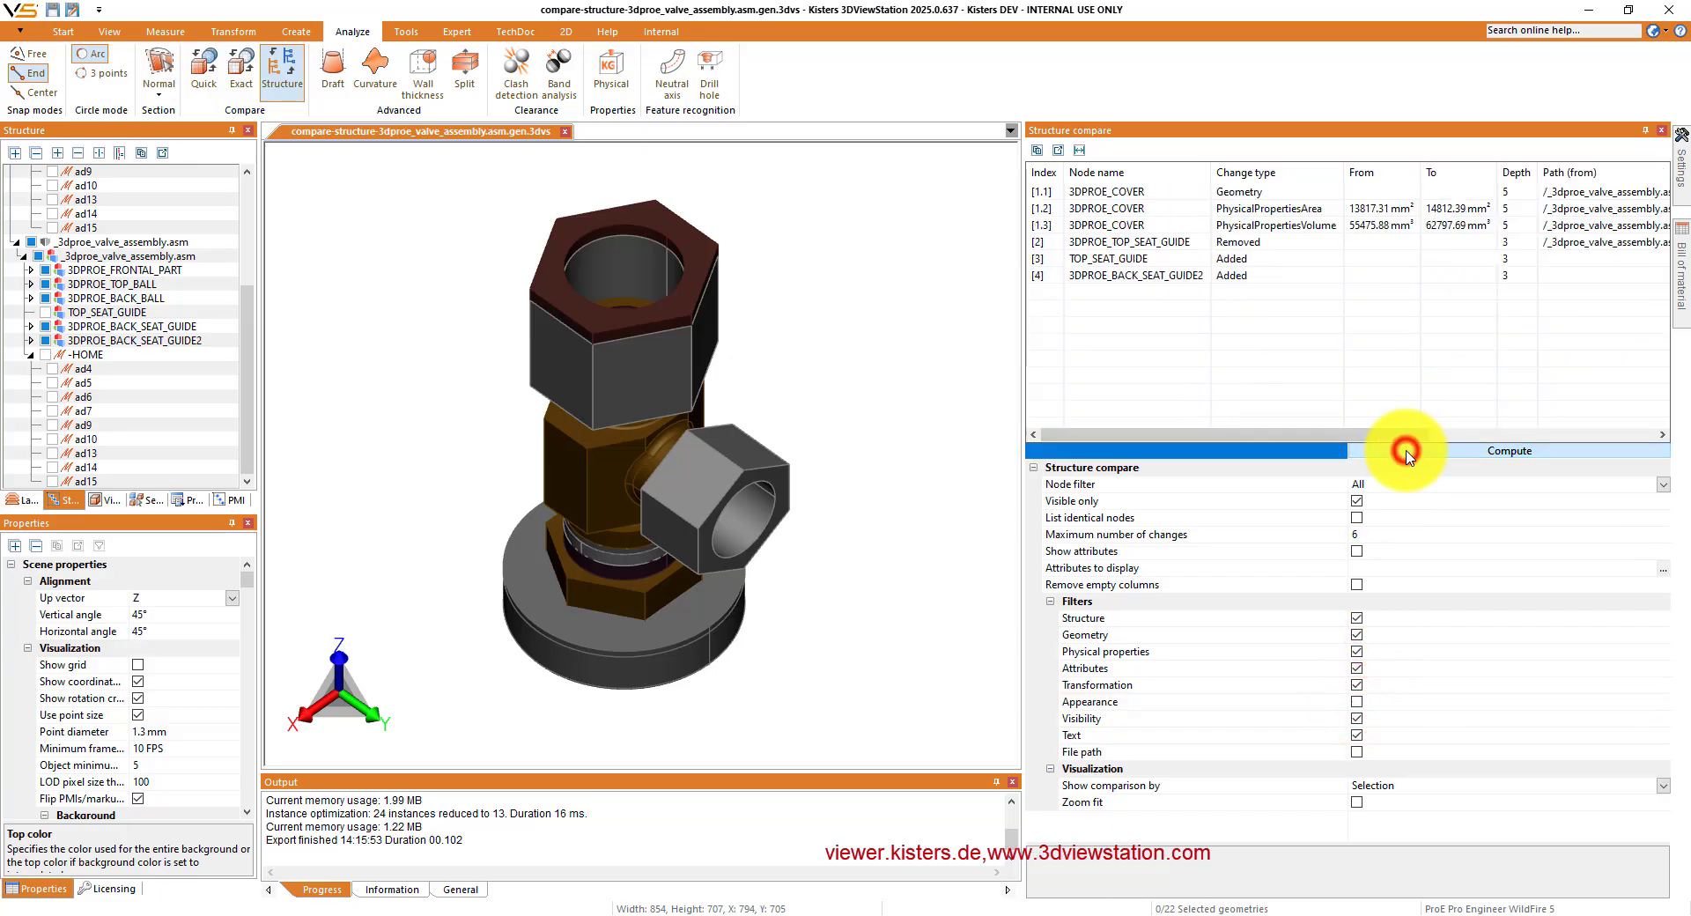
- Examine the valve comparison results for 3DPROE_COVER, 3DPROE_TOP_SEAT_GUIDE, TOP_SEAT_GUIDE and 3DPROE_BACK_SEAT_GUIDE2 in the model
click(1146, 209)
key(Down)
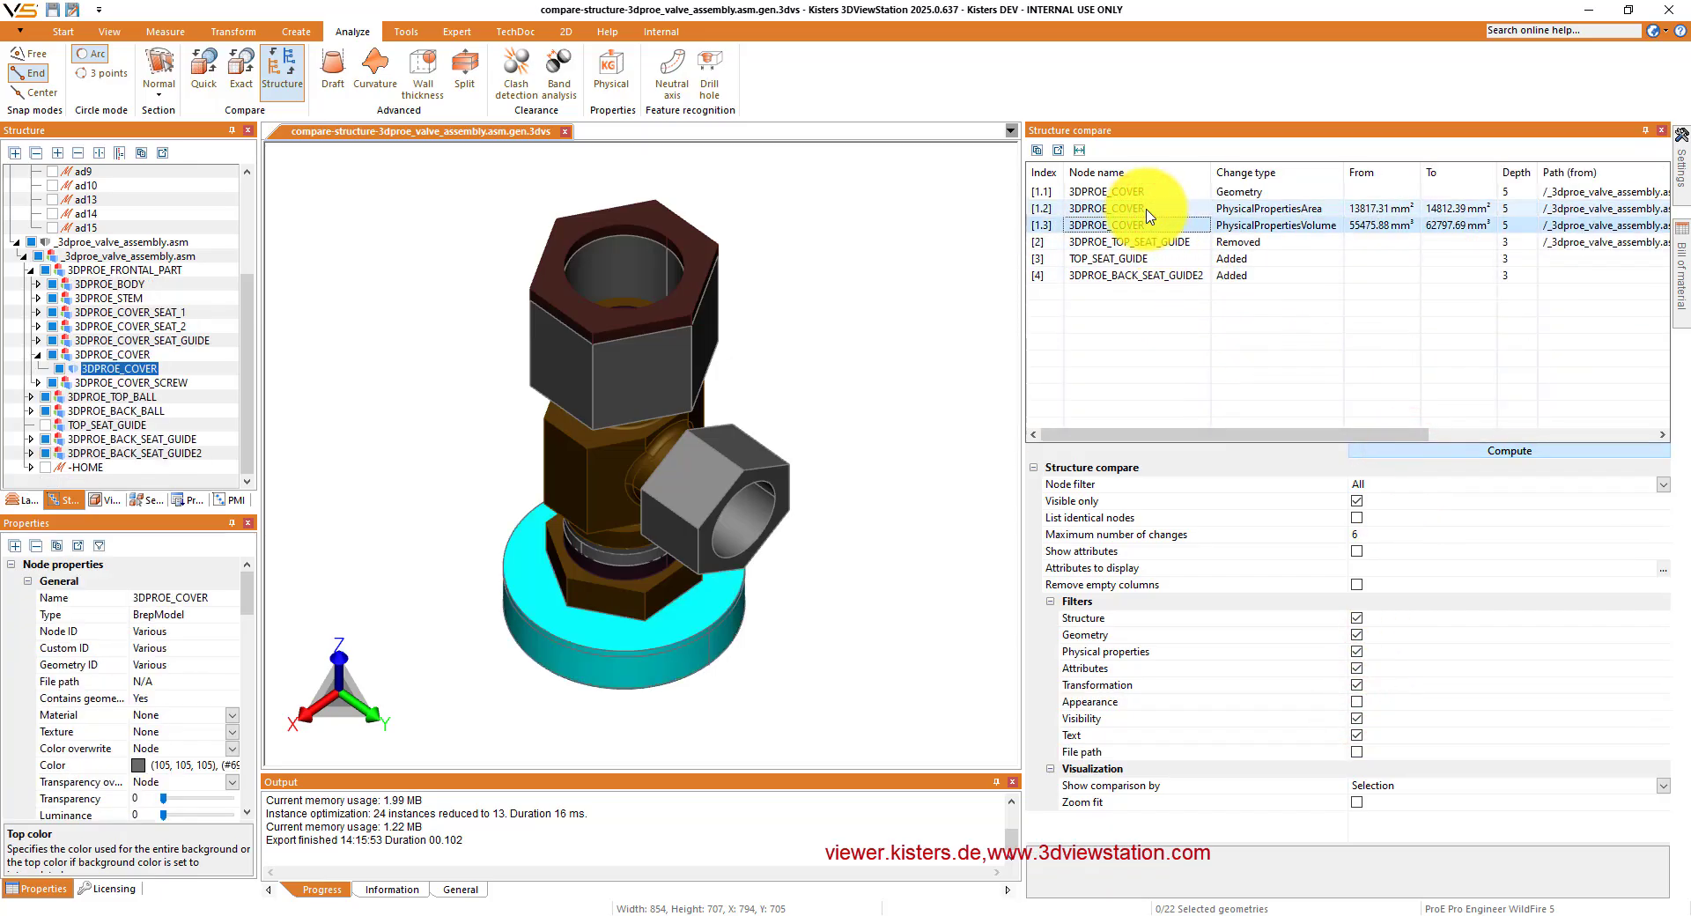
key(Down)
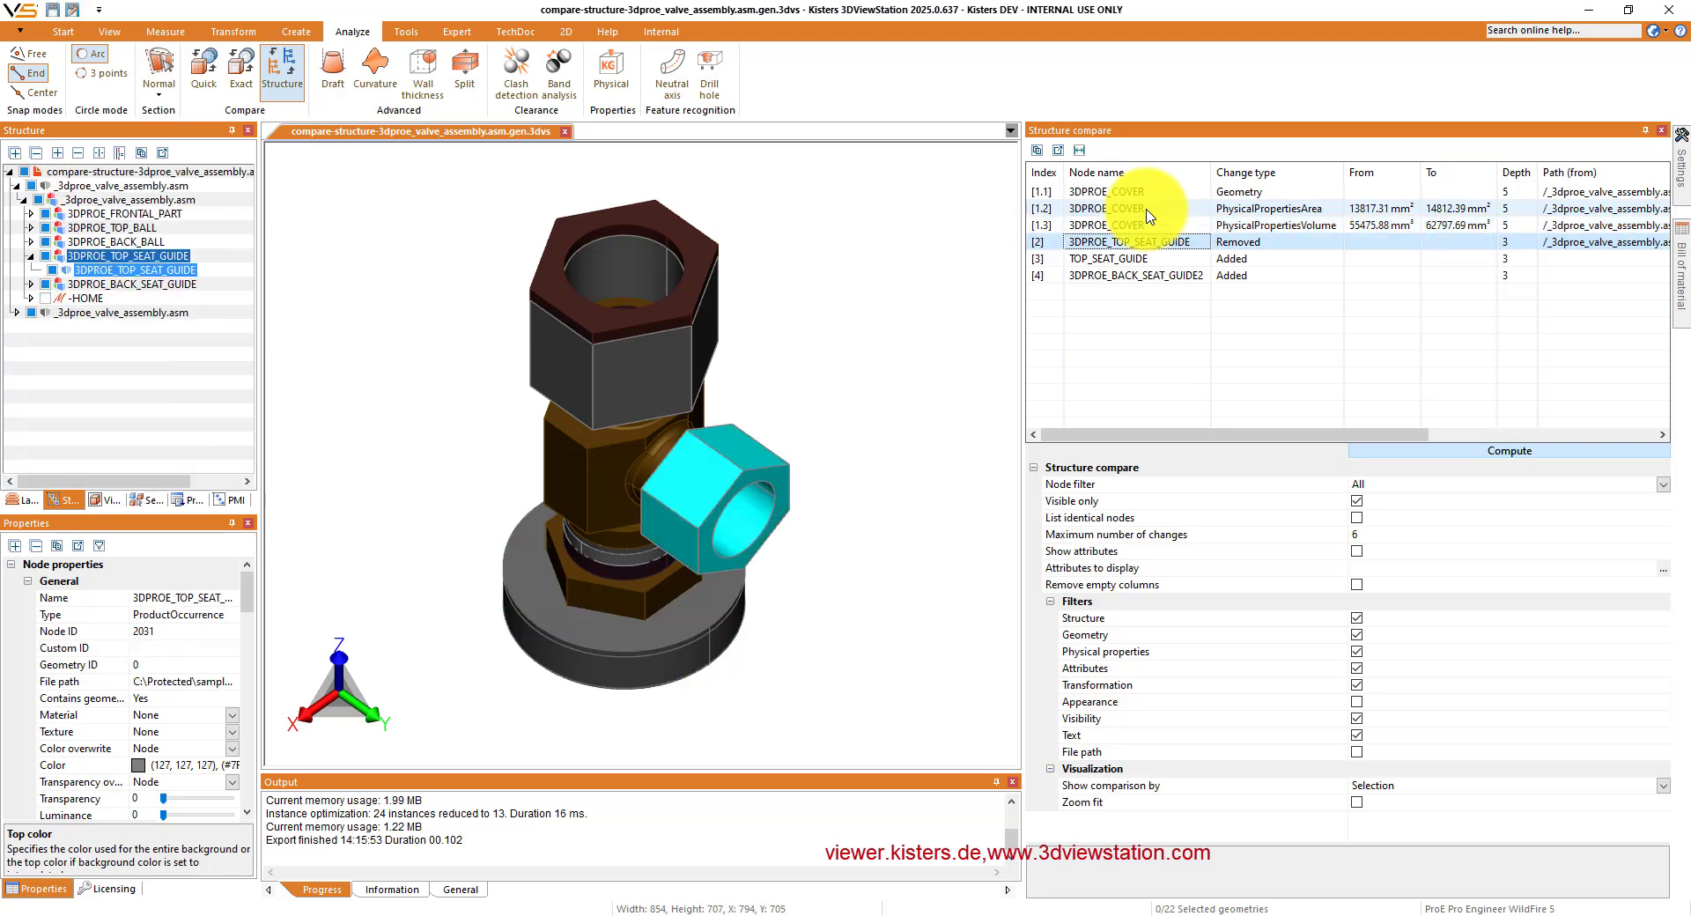
key(Down)
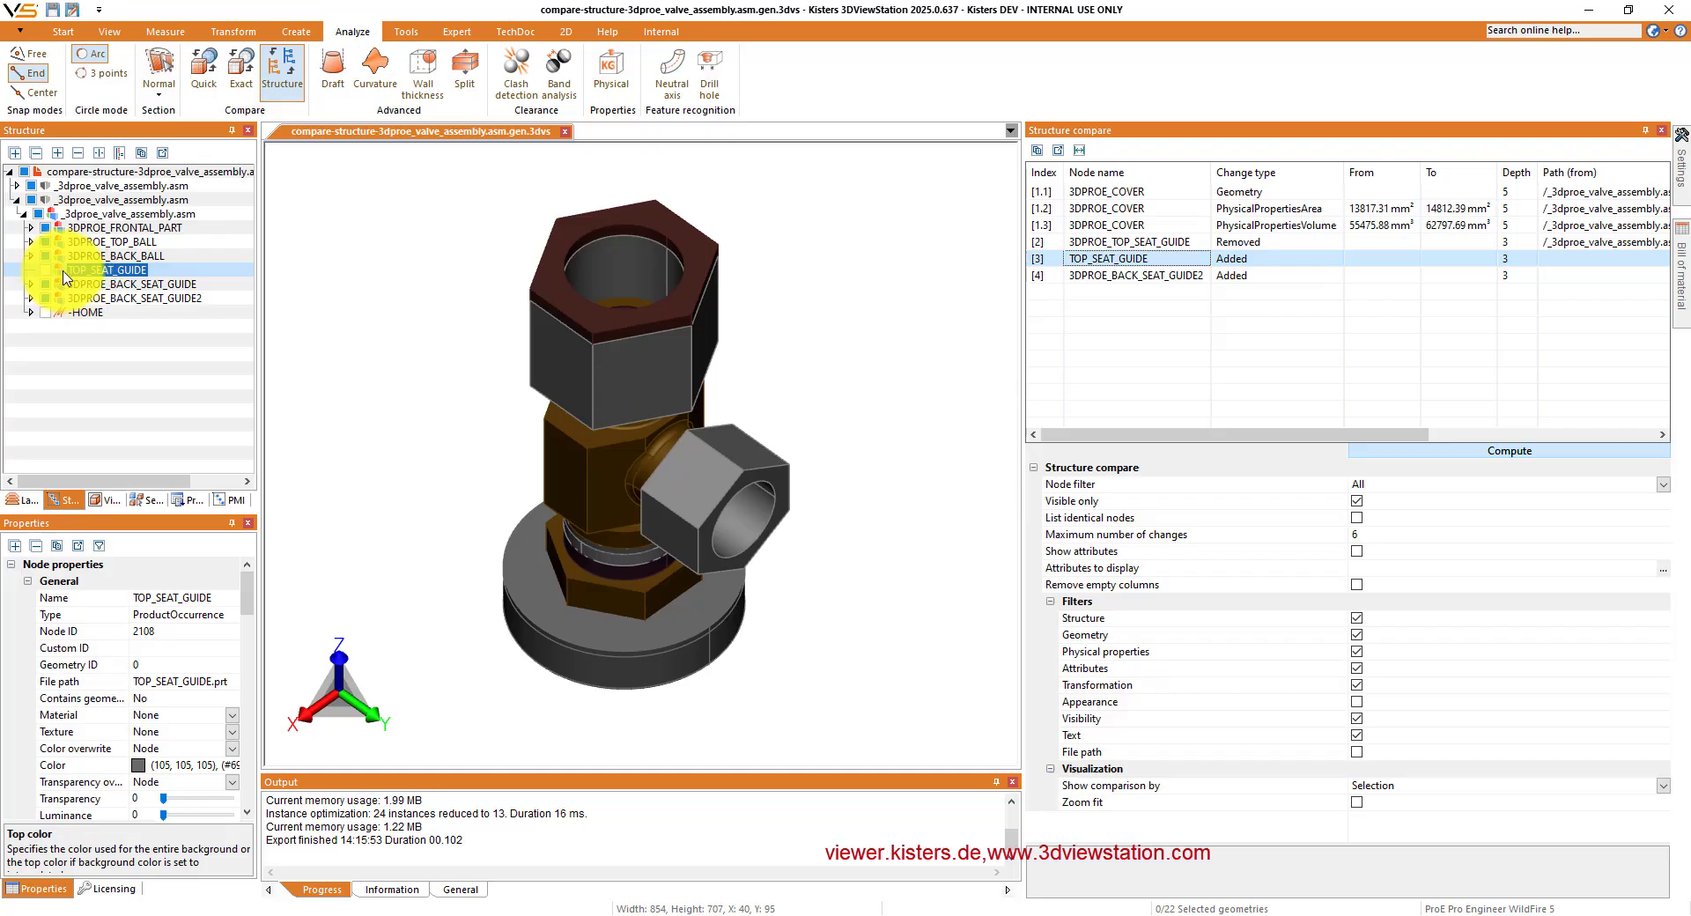
click(1138, 276)
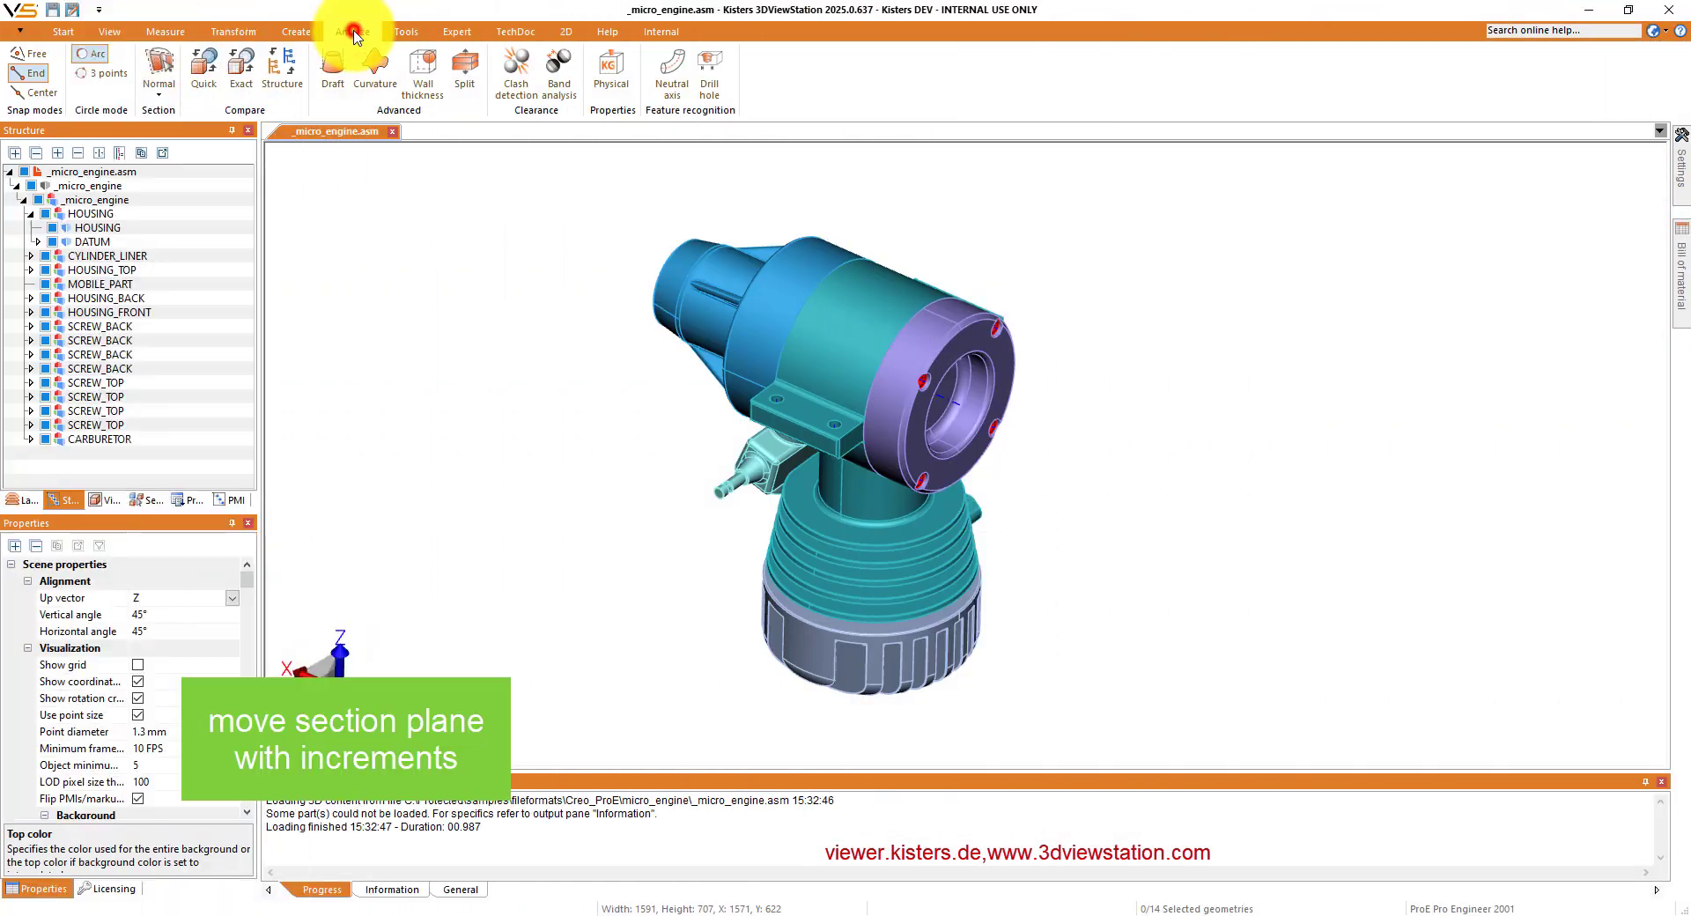
- Place a normal section plane through the micro engine's purple front housing, and set the move section increment to 10 mm
click(351, 28)
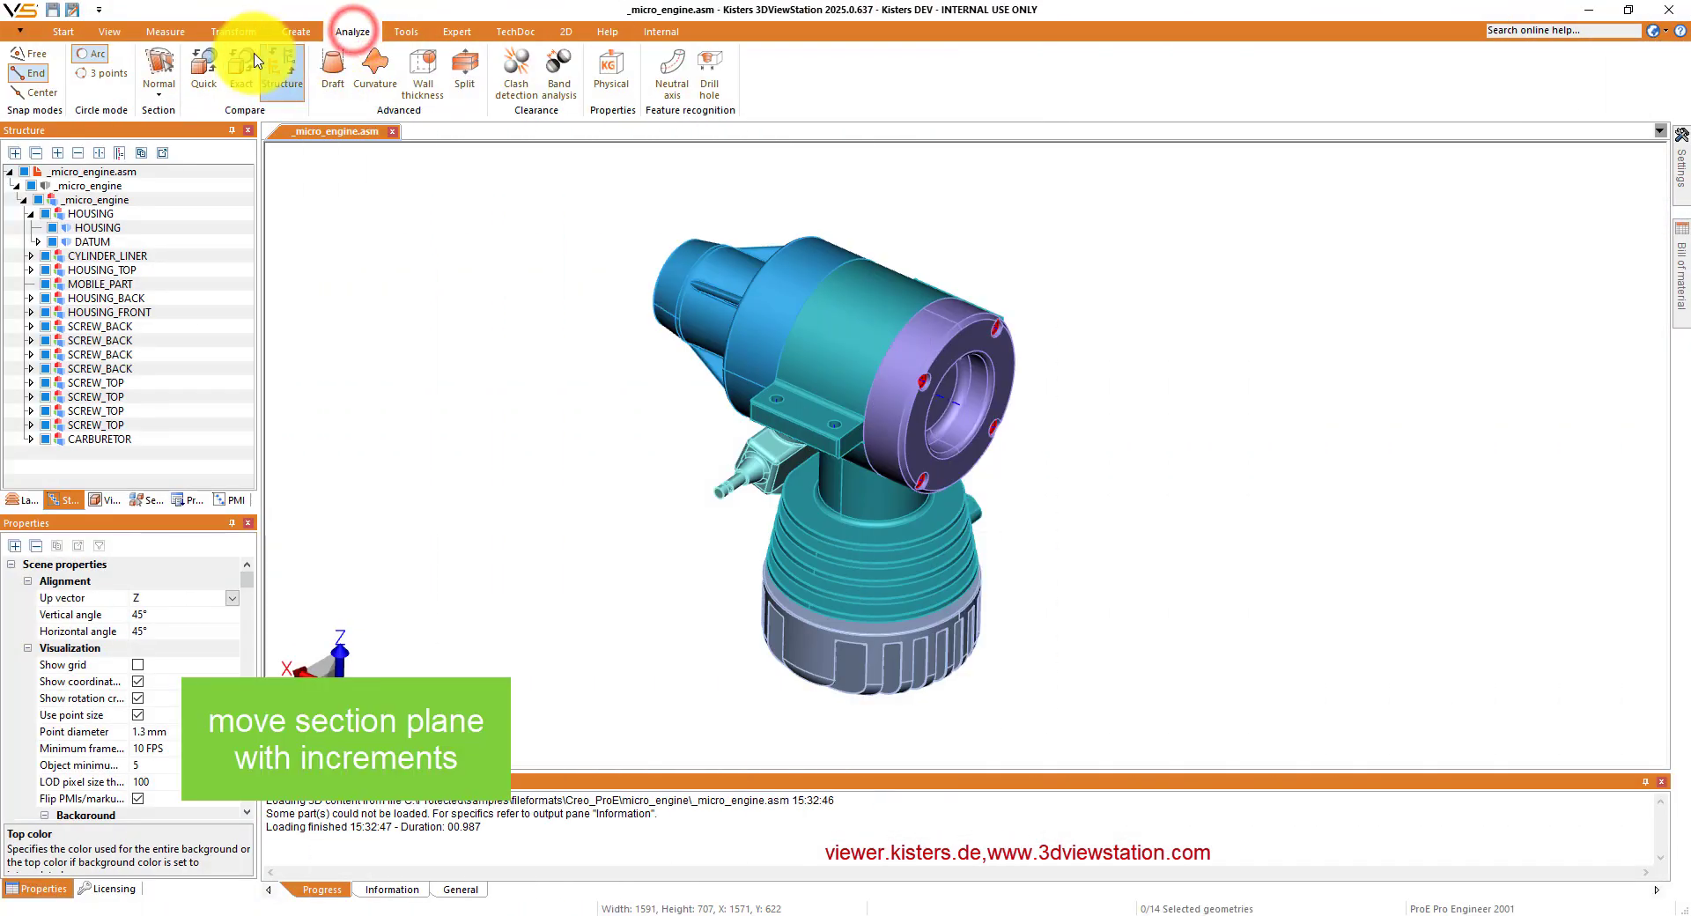
click(160, 66)
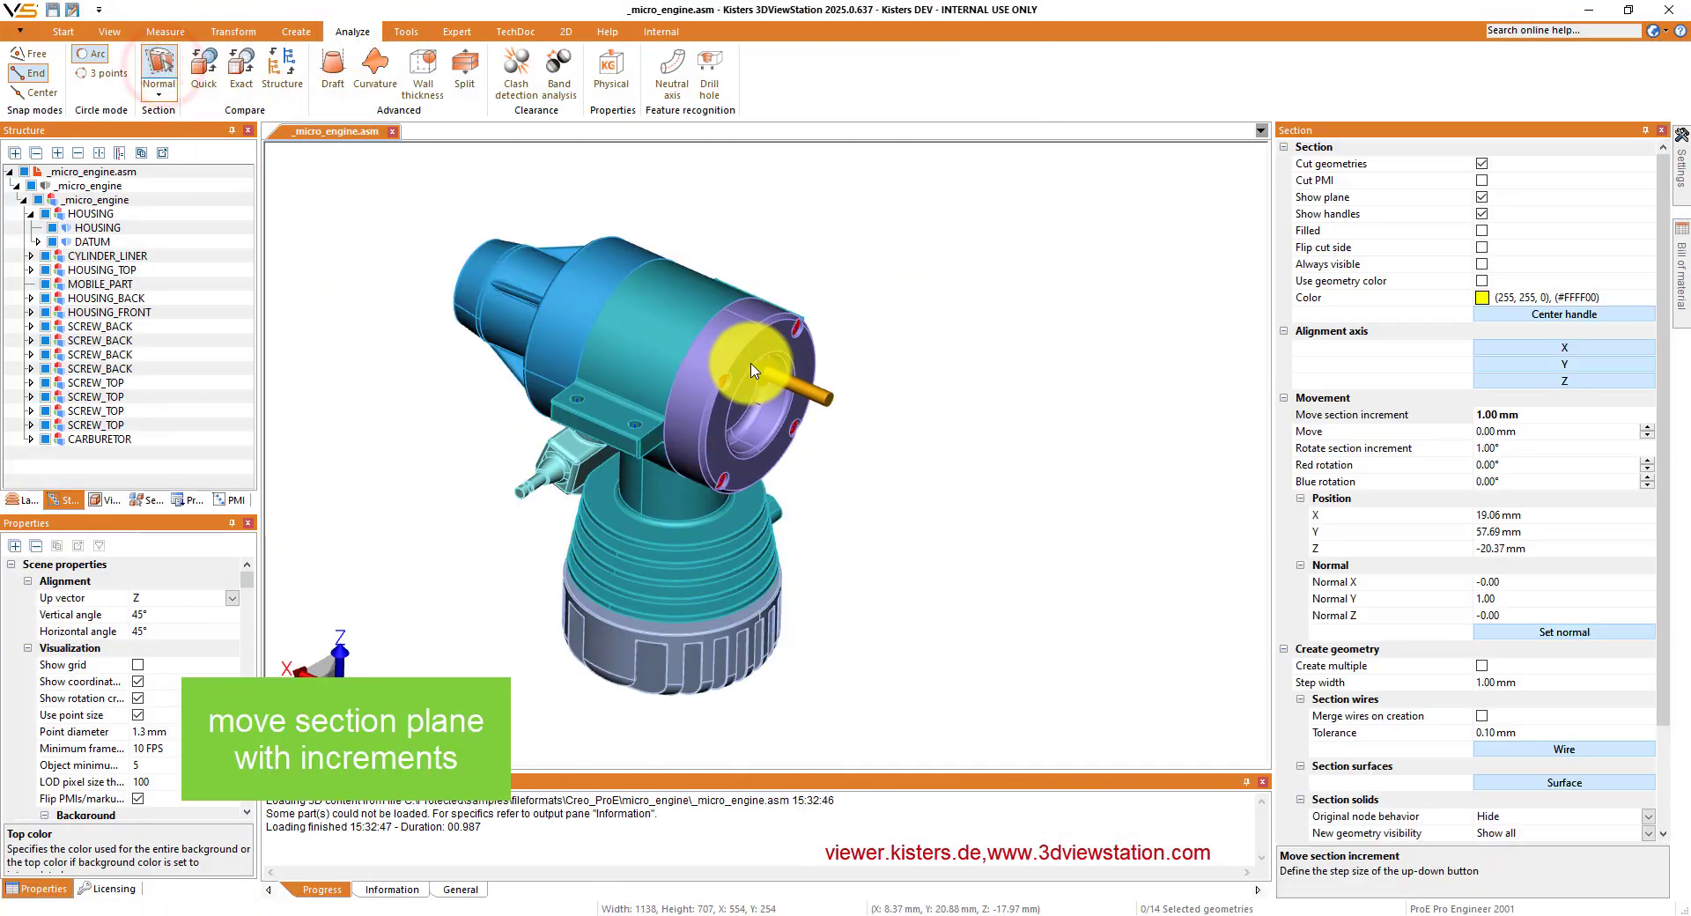
click(753, 359)
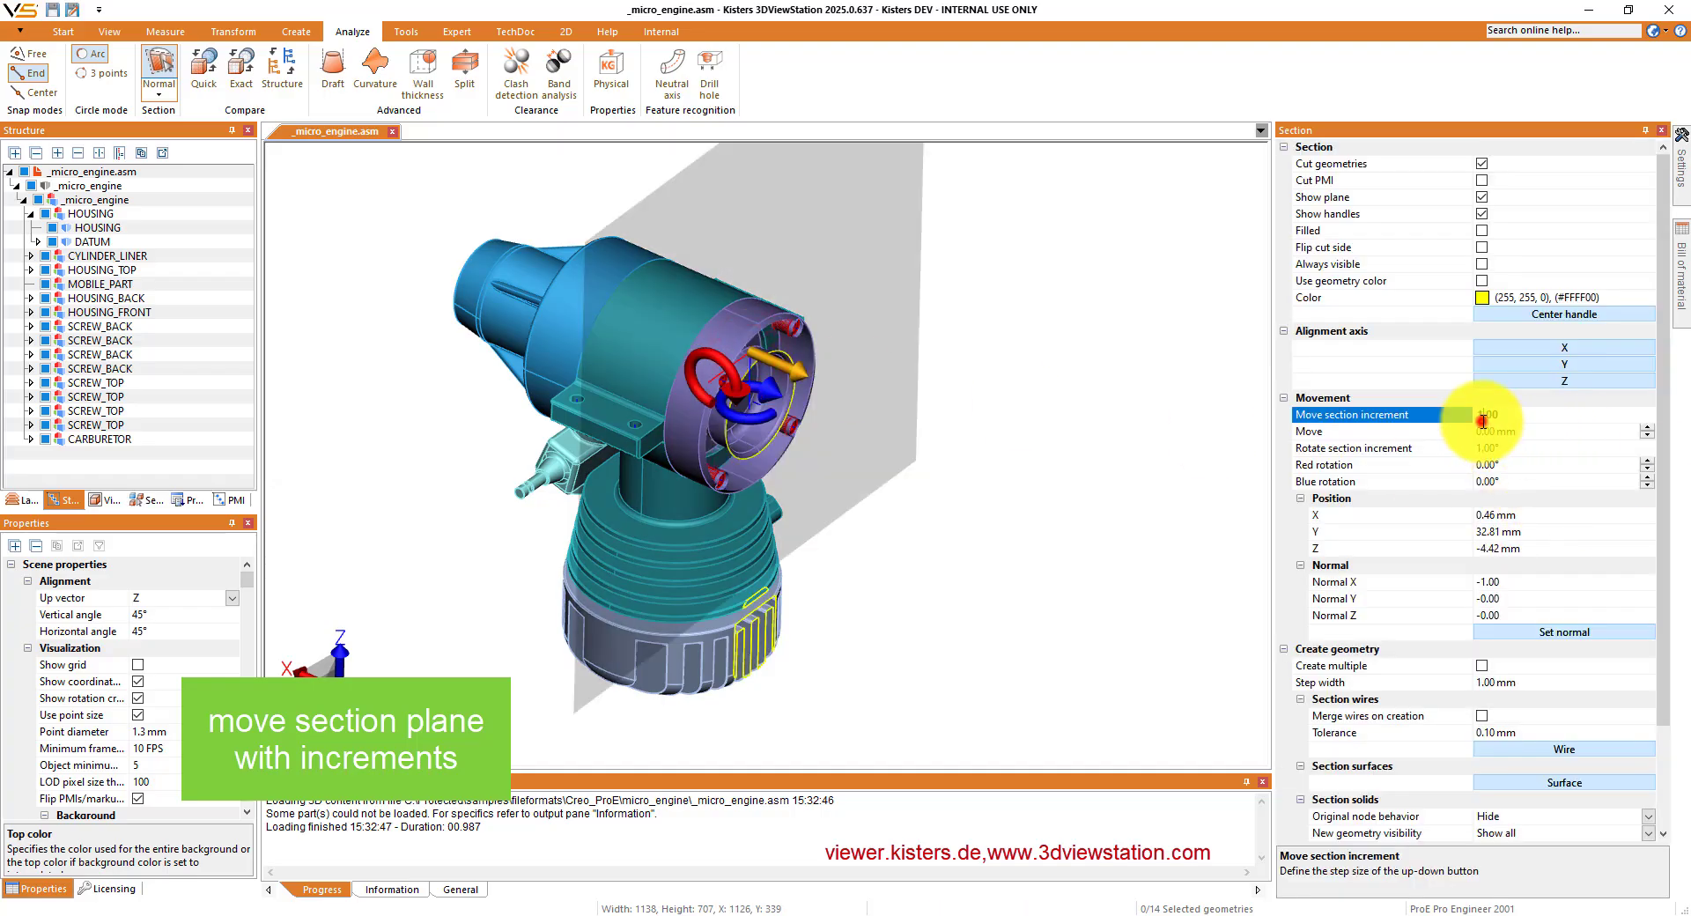
text(0)
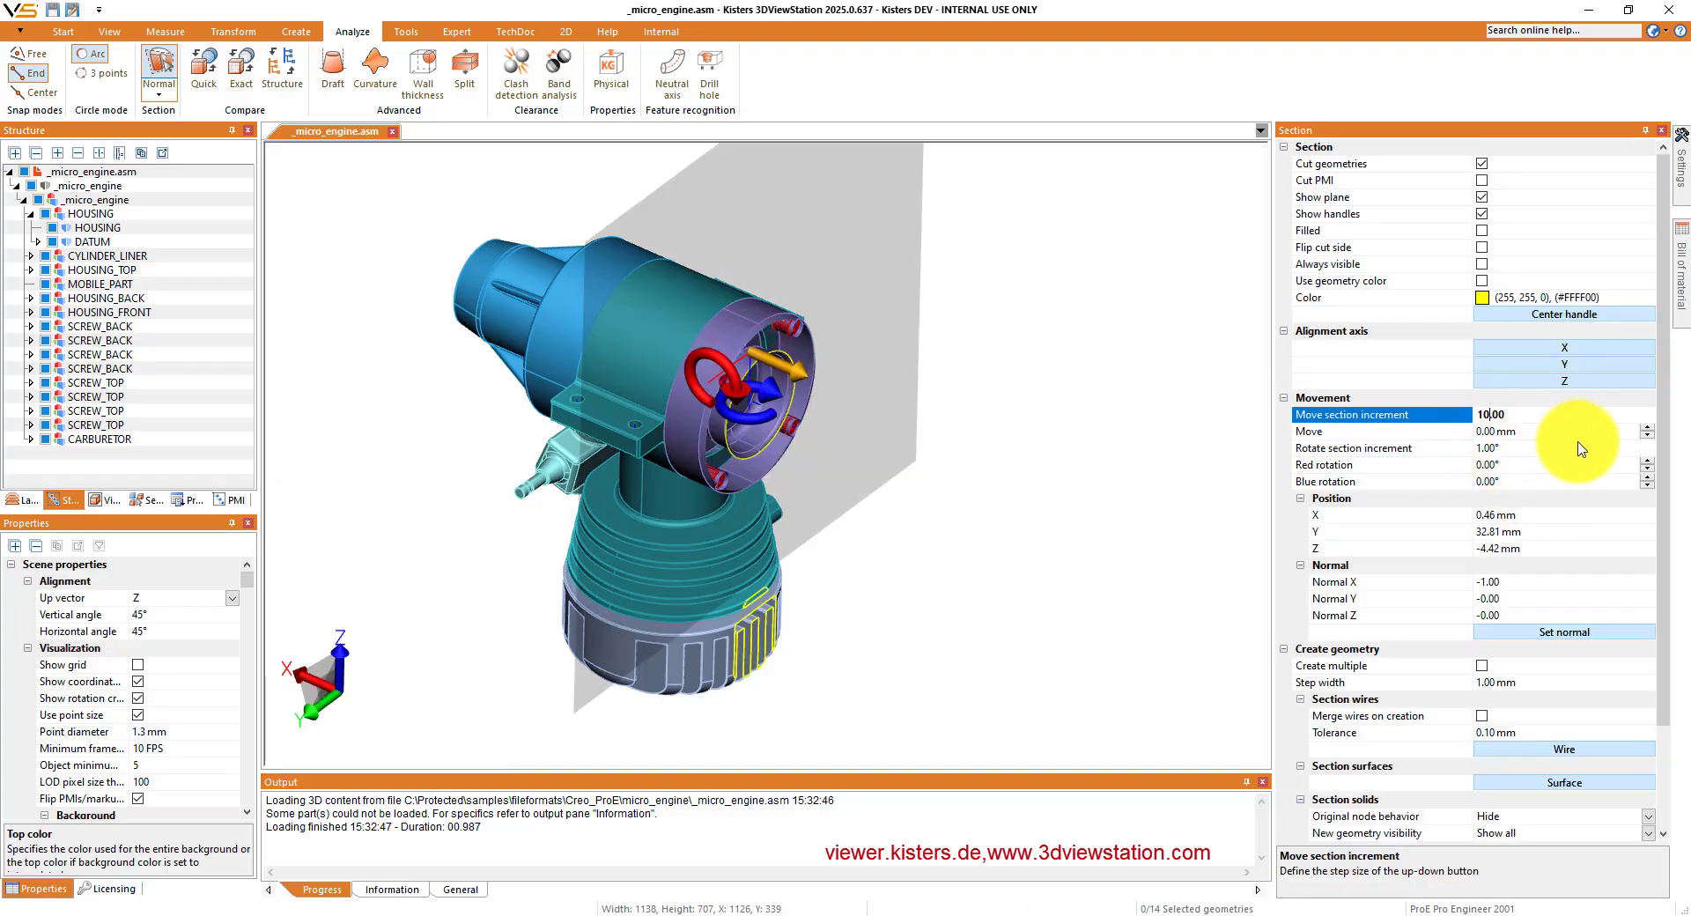
- Move the section plane through the micro engine in successive negative 10 mm steps, past the front housing
click(1647, 438)
click(1646, 437)
click(1646, 438)
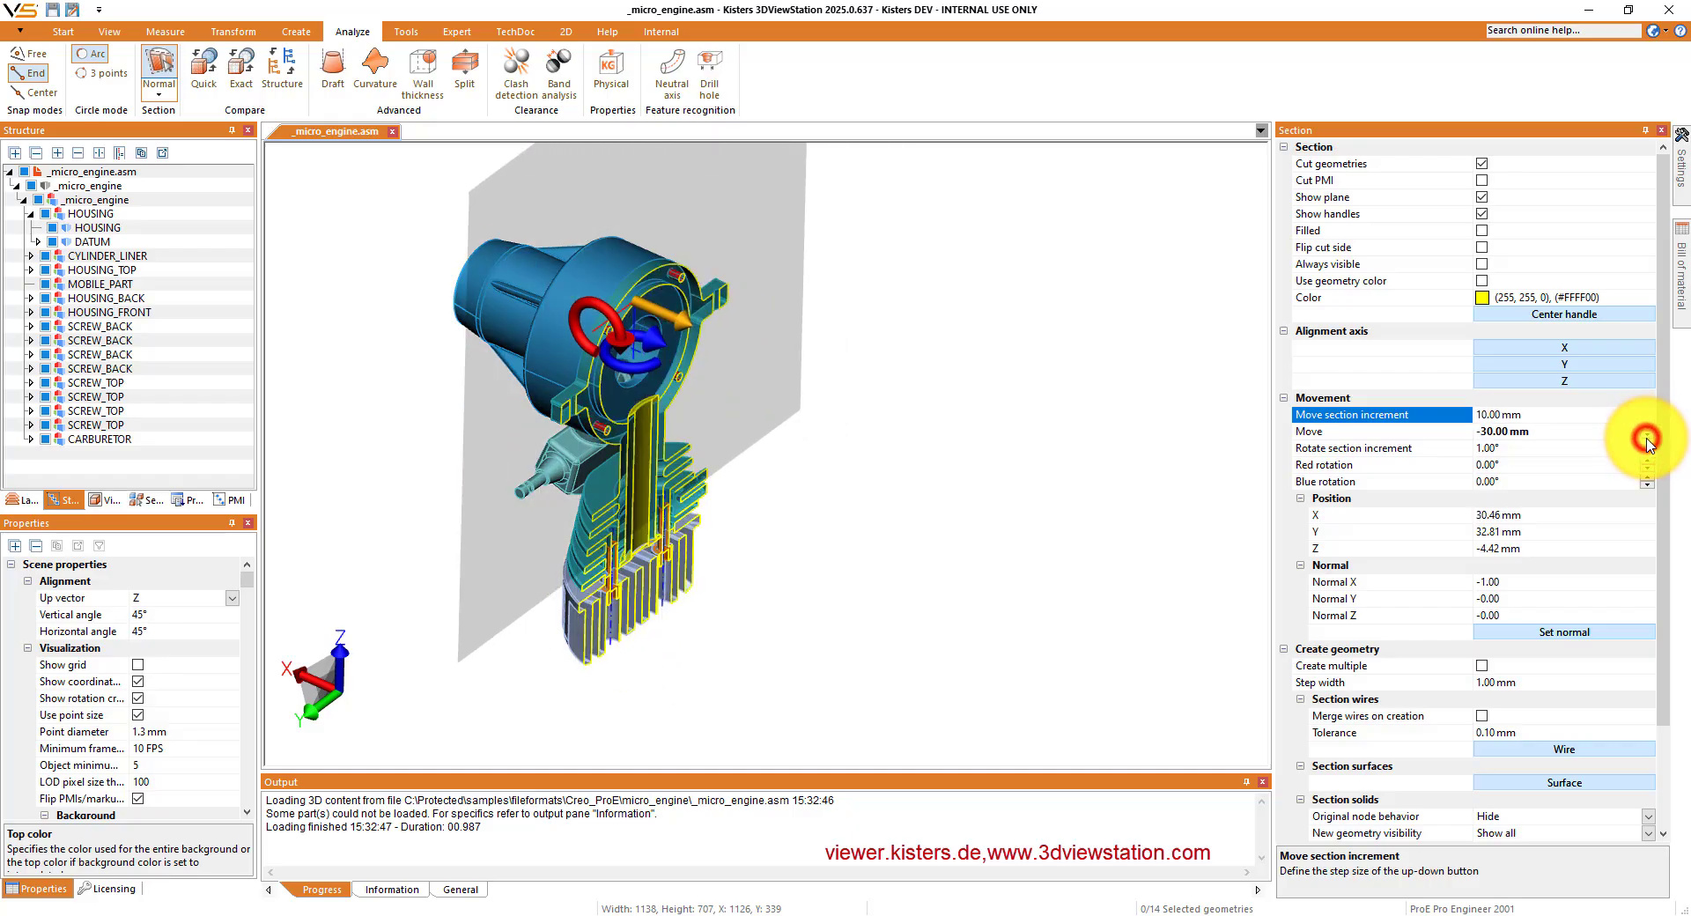
click(1646, 437)
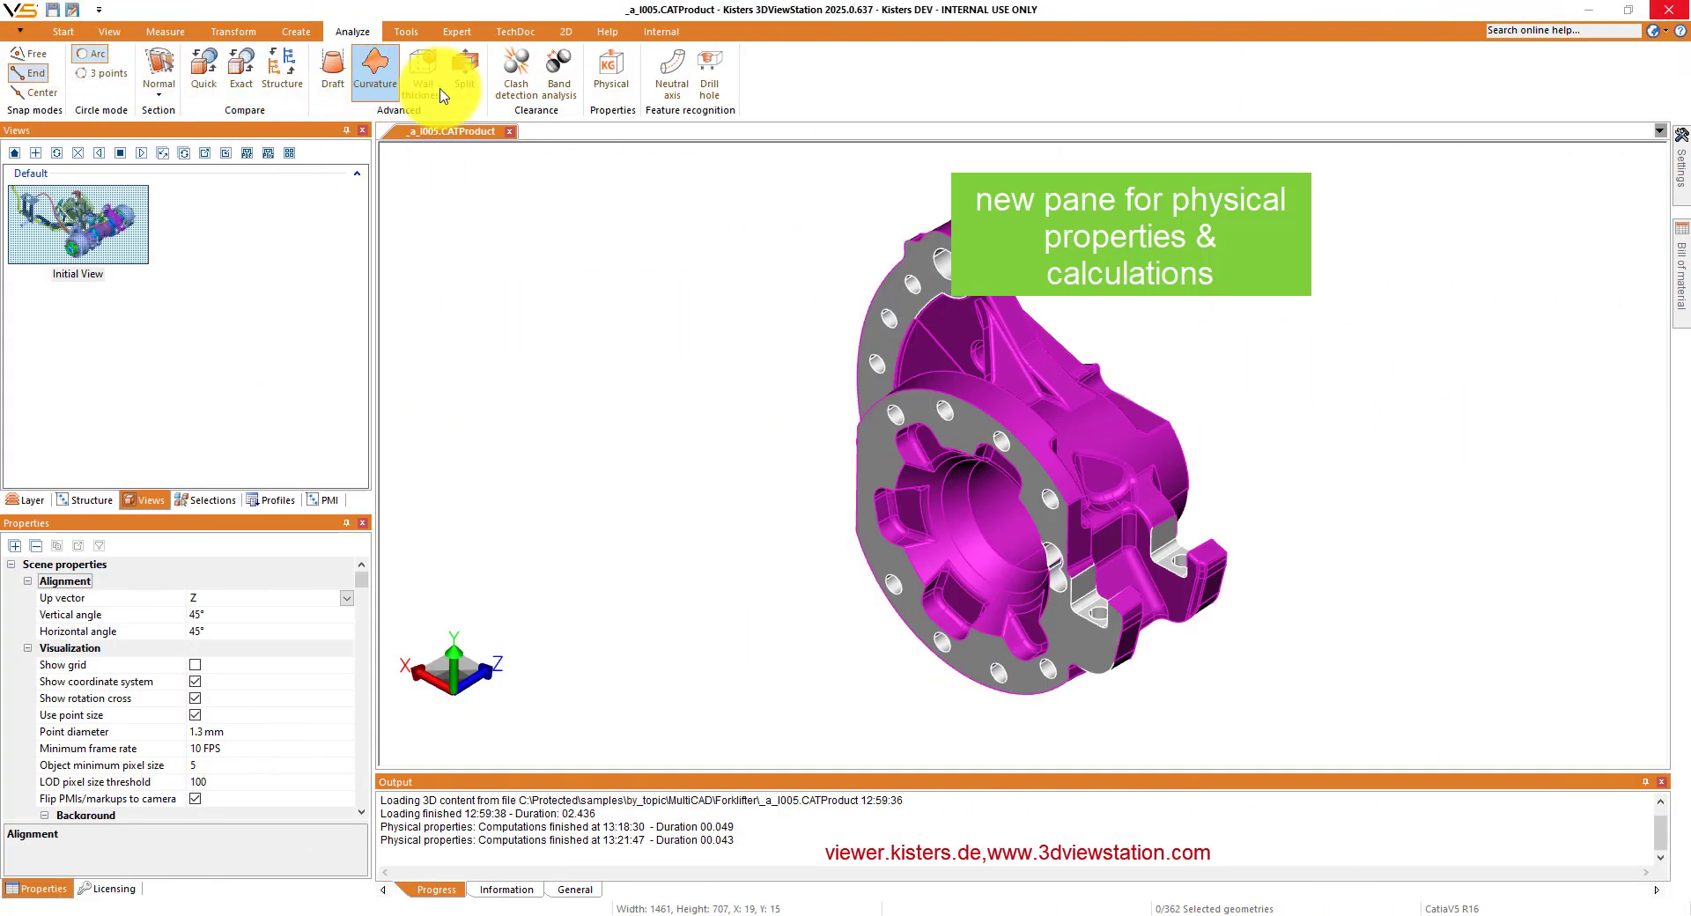
- Show the physical properties of the magenta housing in _a_l005.CATProduct and set its density to 2.7 kg/dm³
click(611, 71)
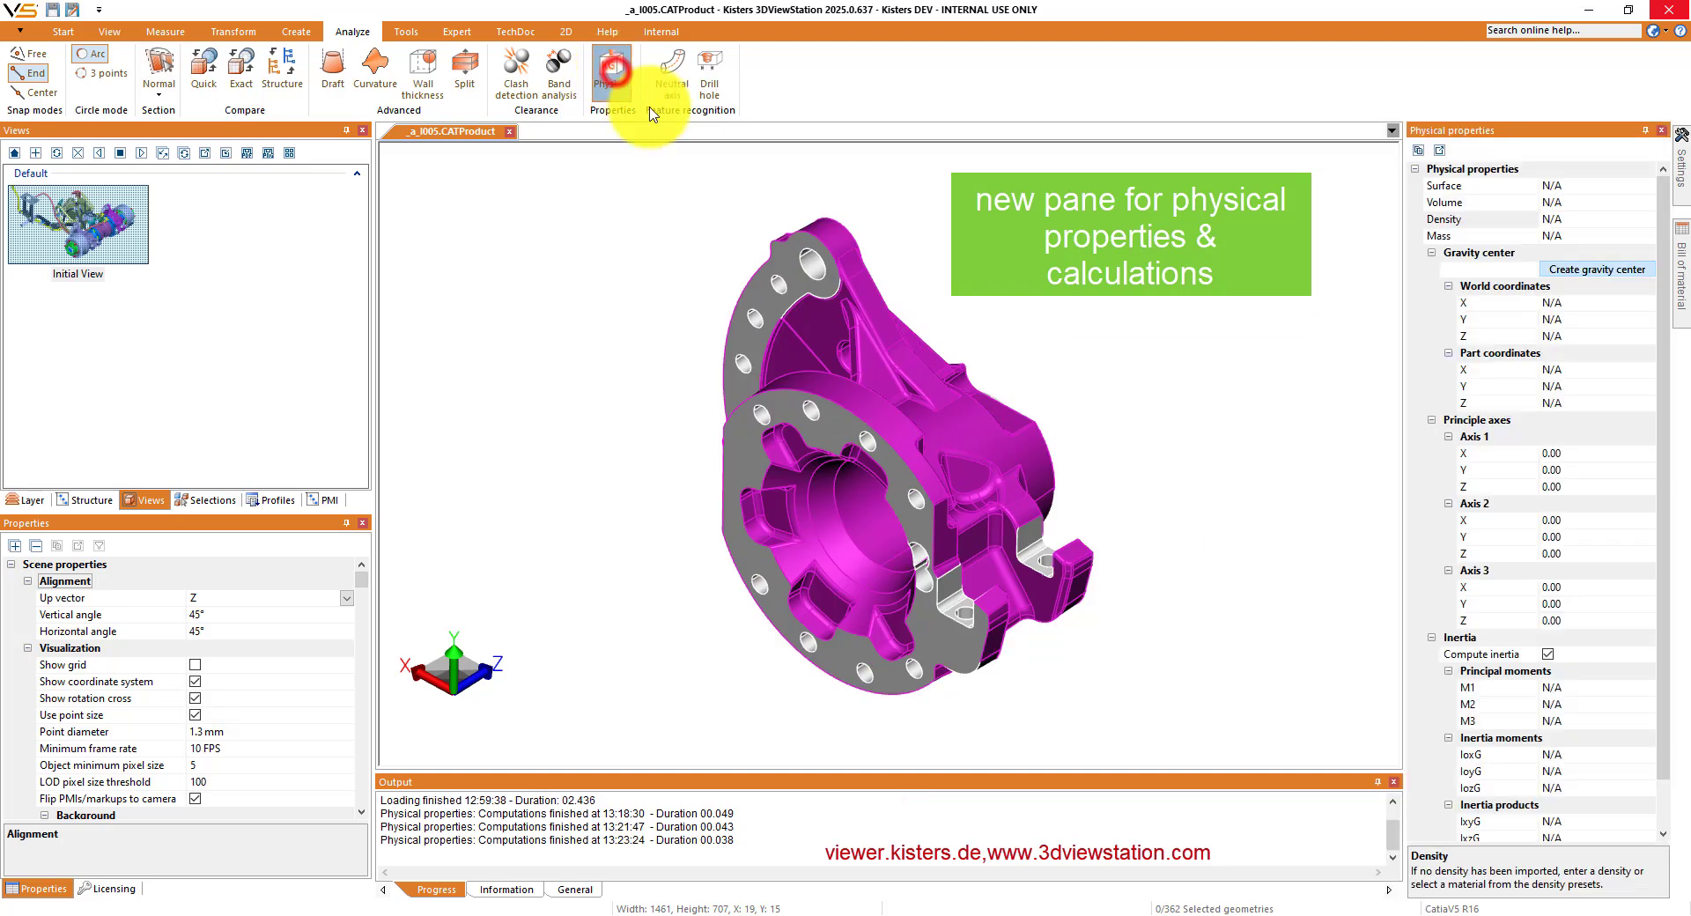
click(920, 416)
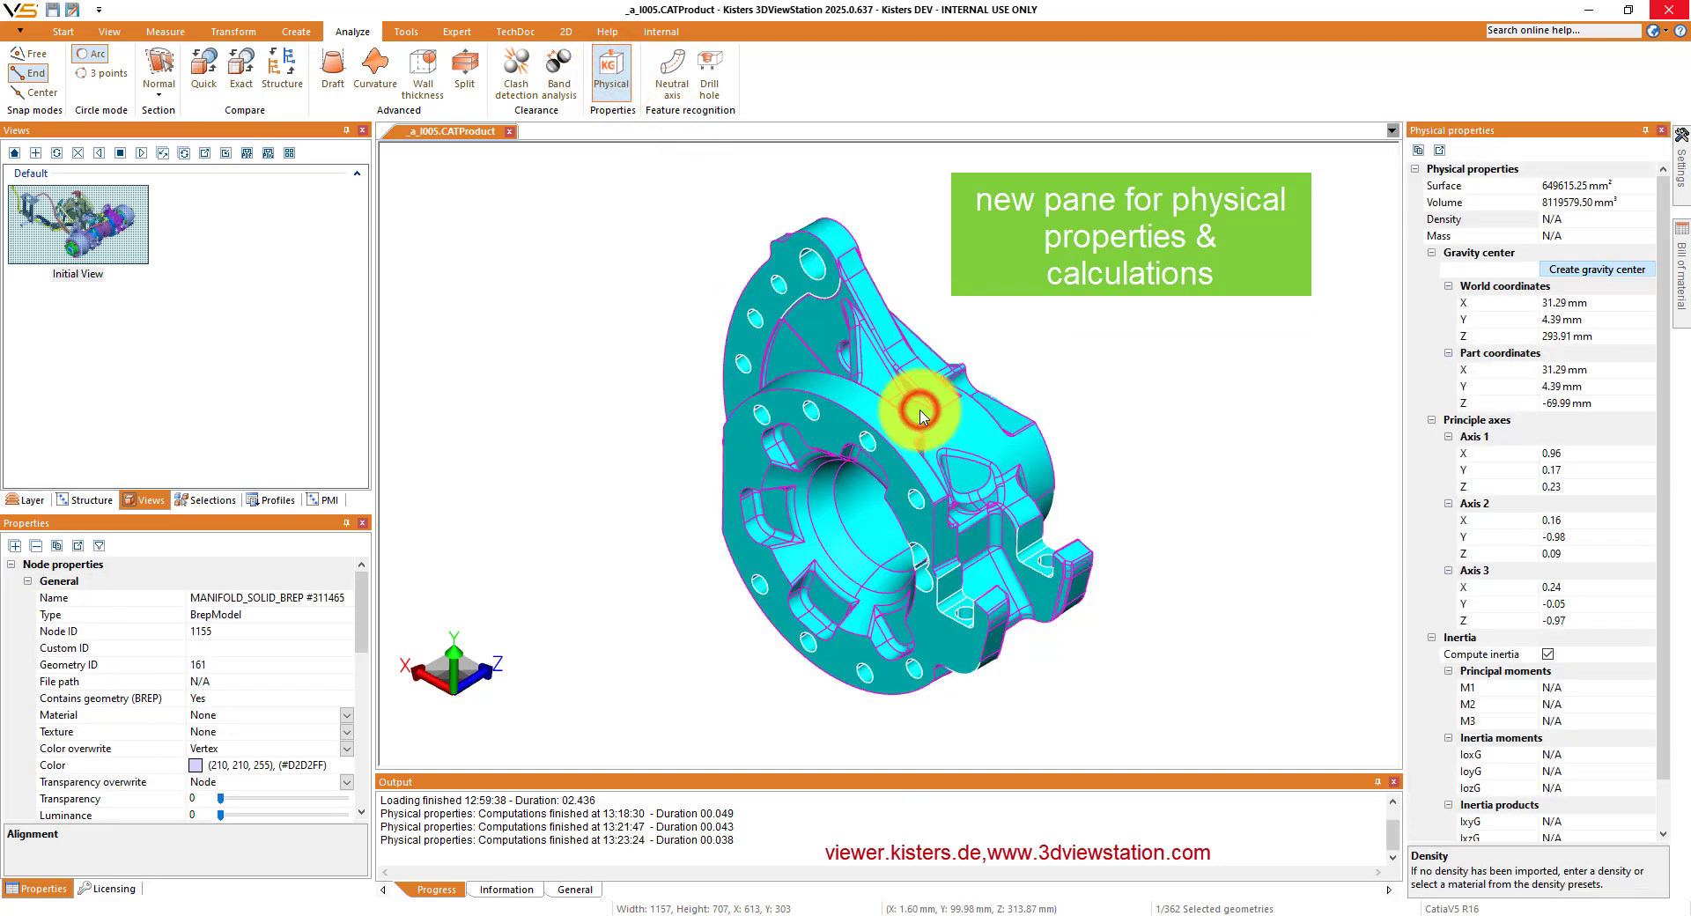
click(1581, 220)
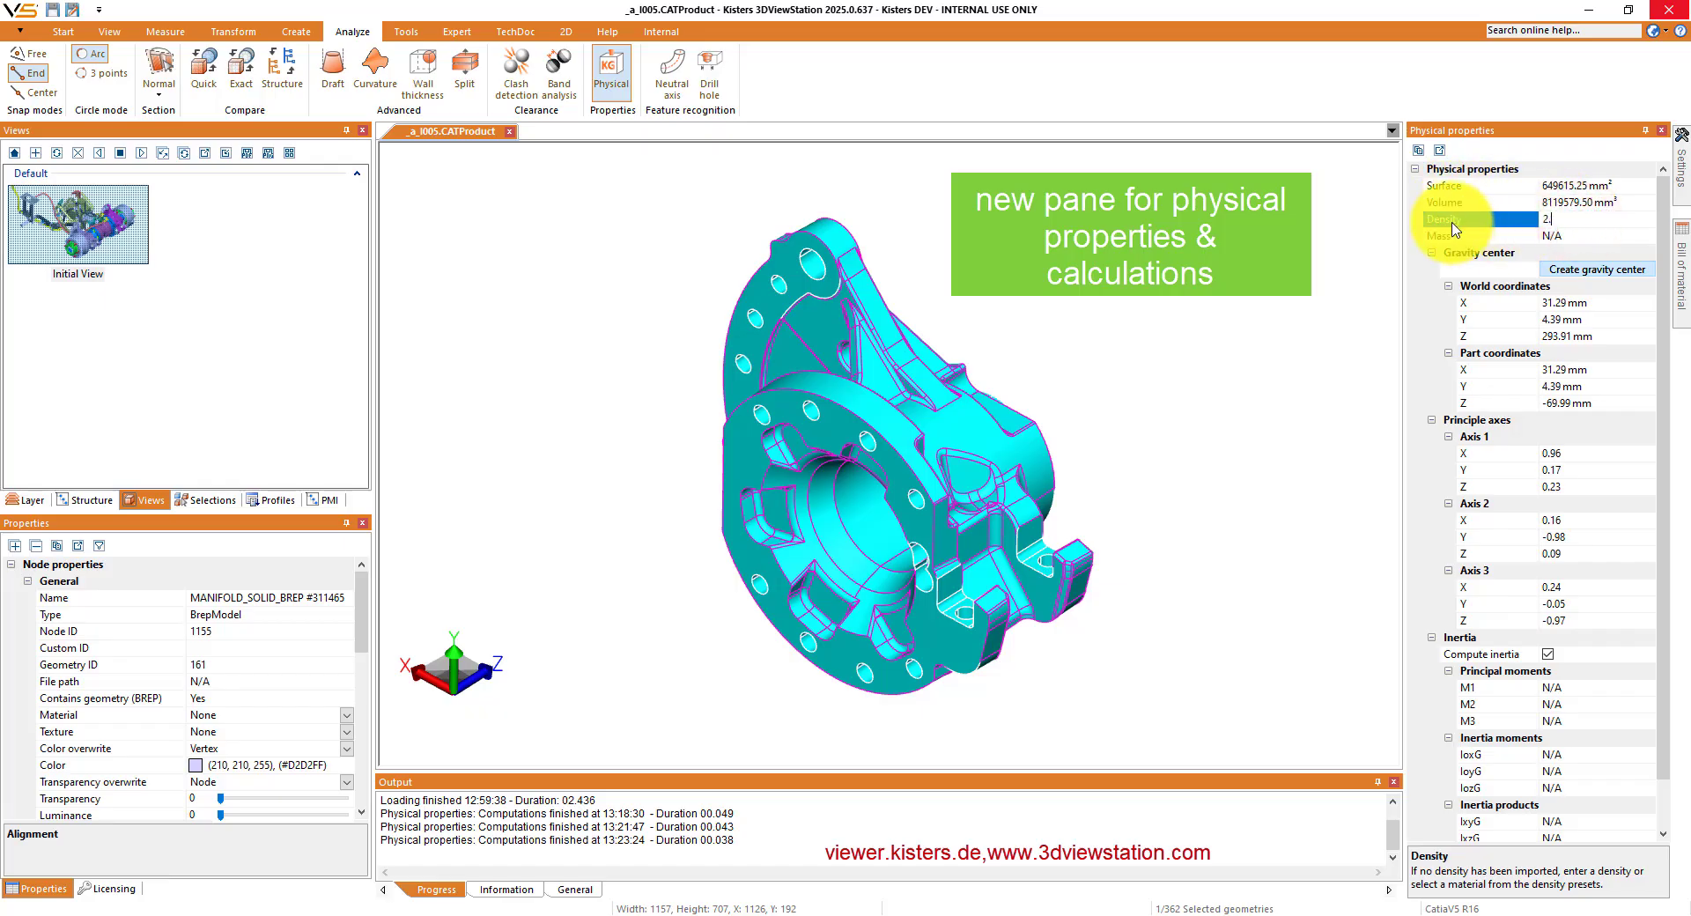
text(2.7)
key(Return)
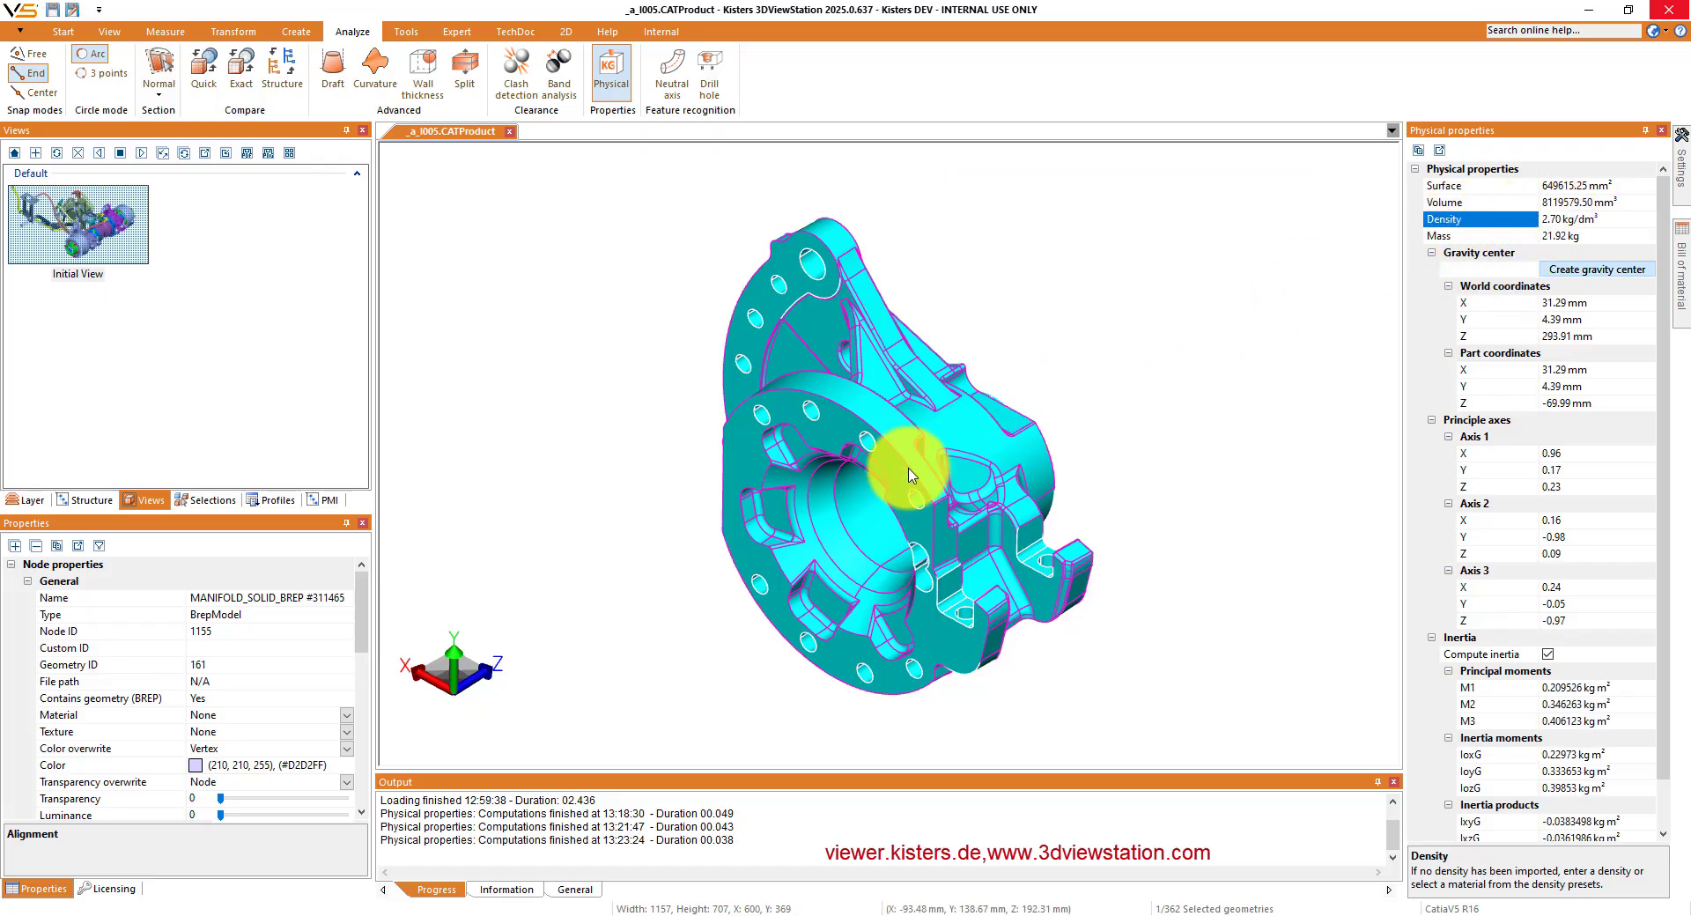
- Examine the housing's inertia values and the physical properties listed among its node properties
scroll(1510, 669, down, 1)
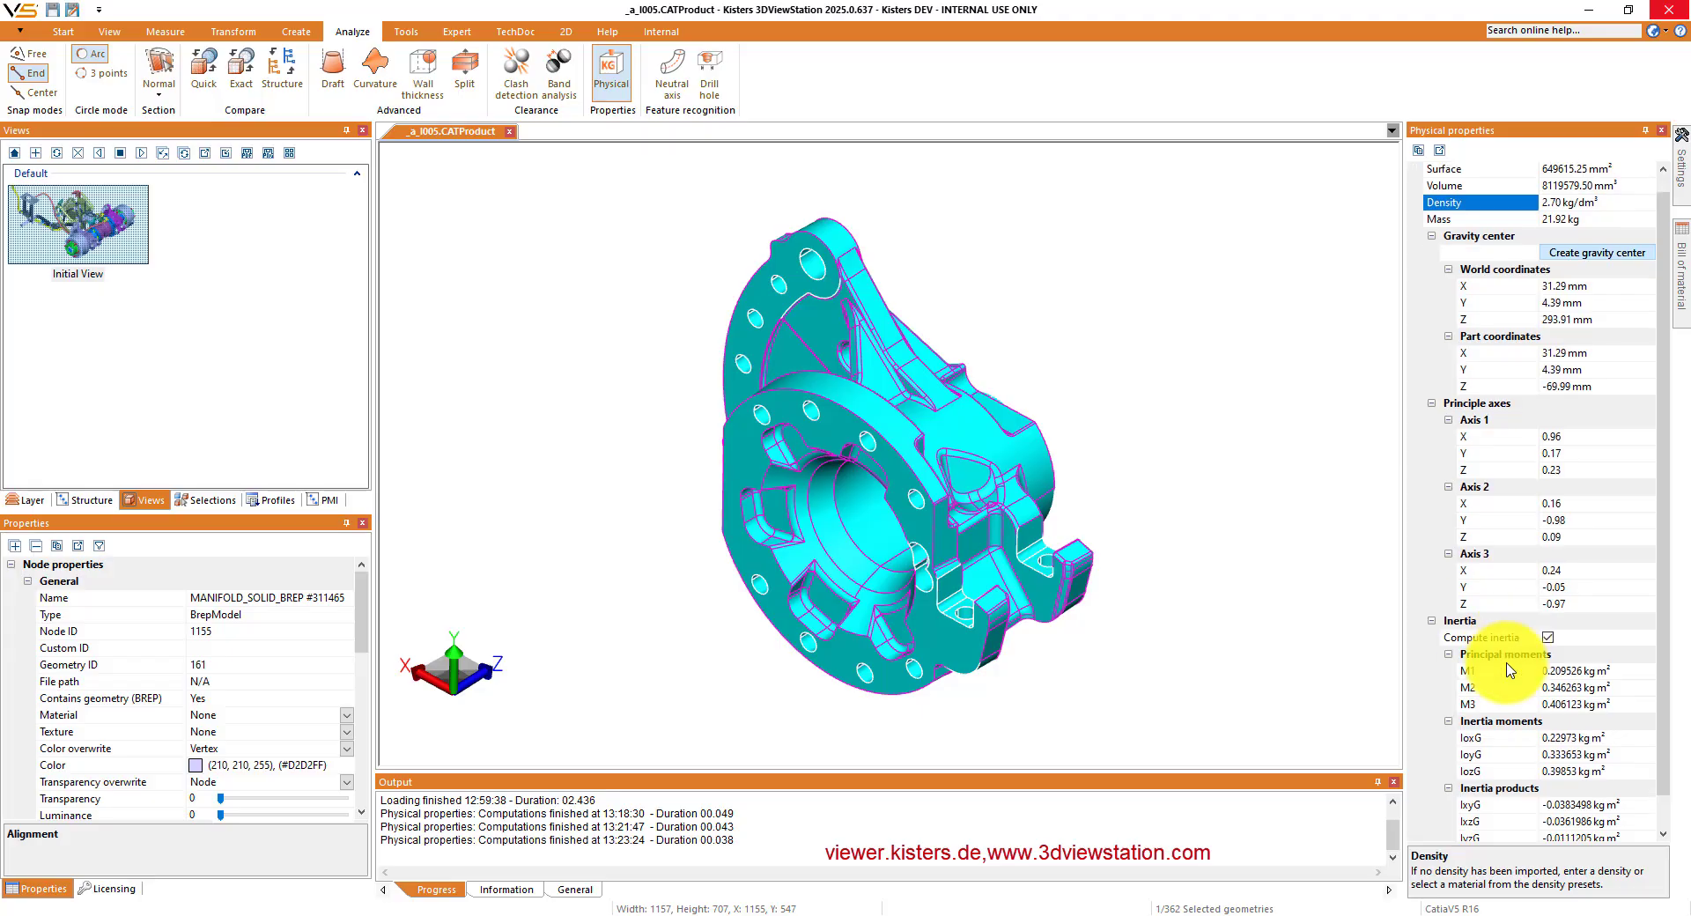
scroll(1504, 659, down, 2)
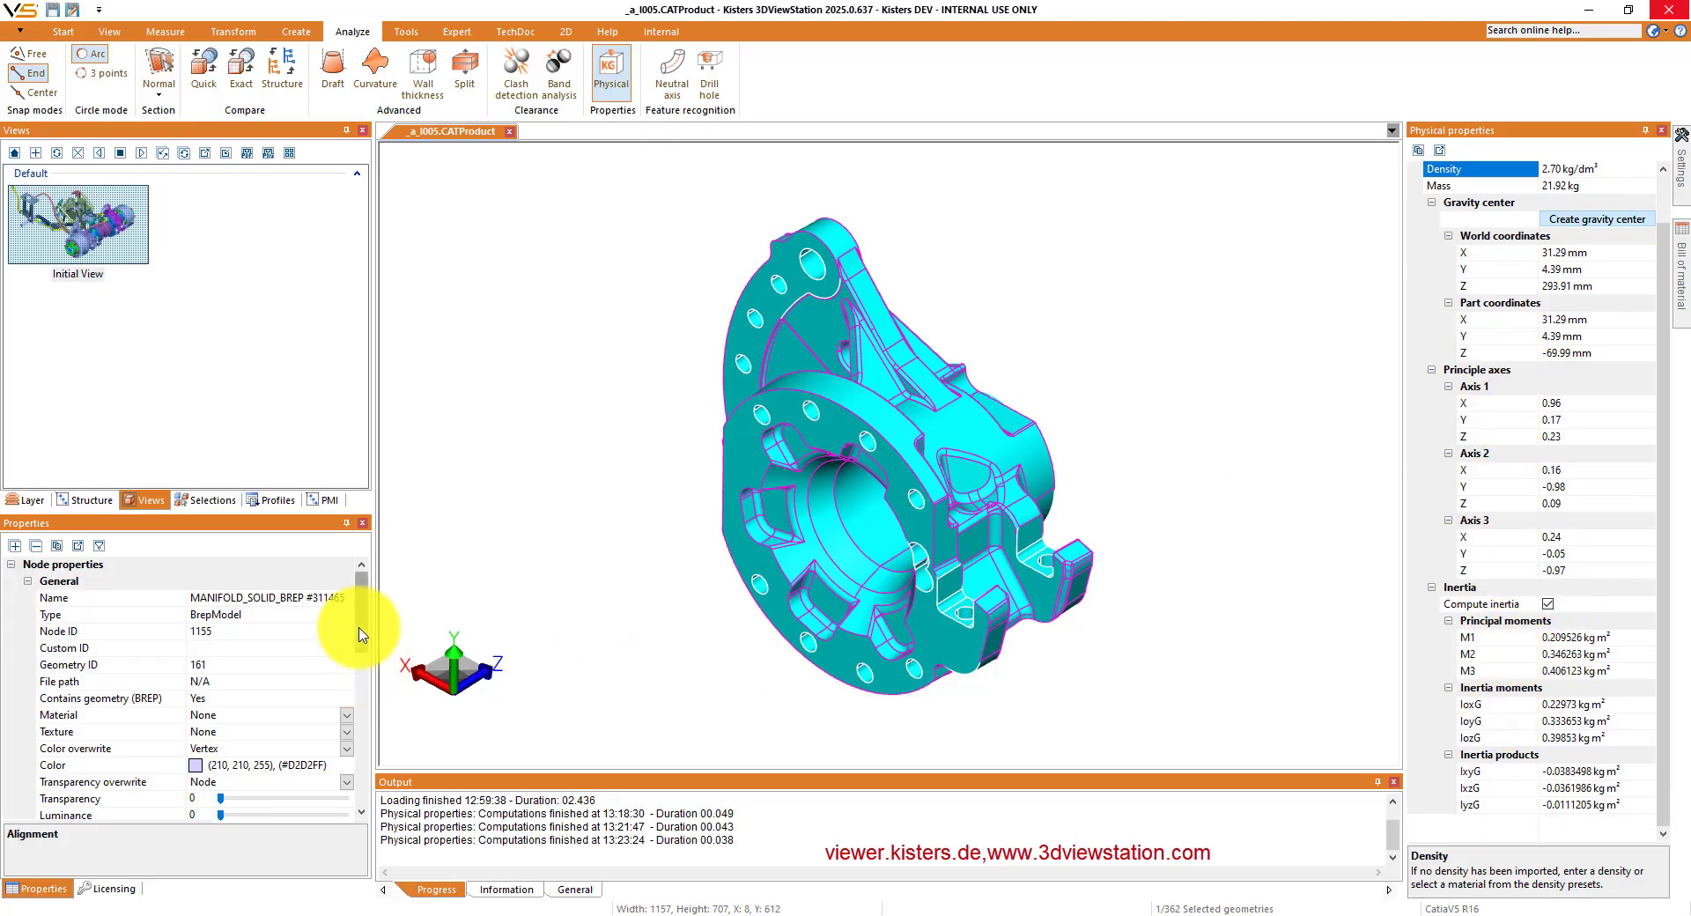
drag(358, 626, 350, 766)
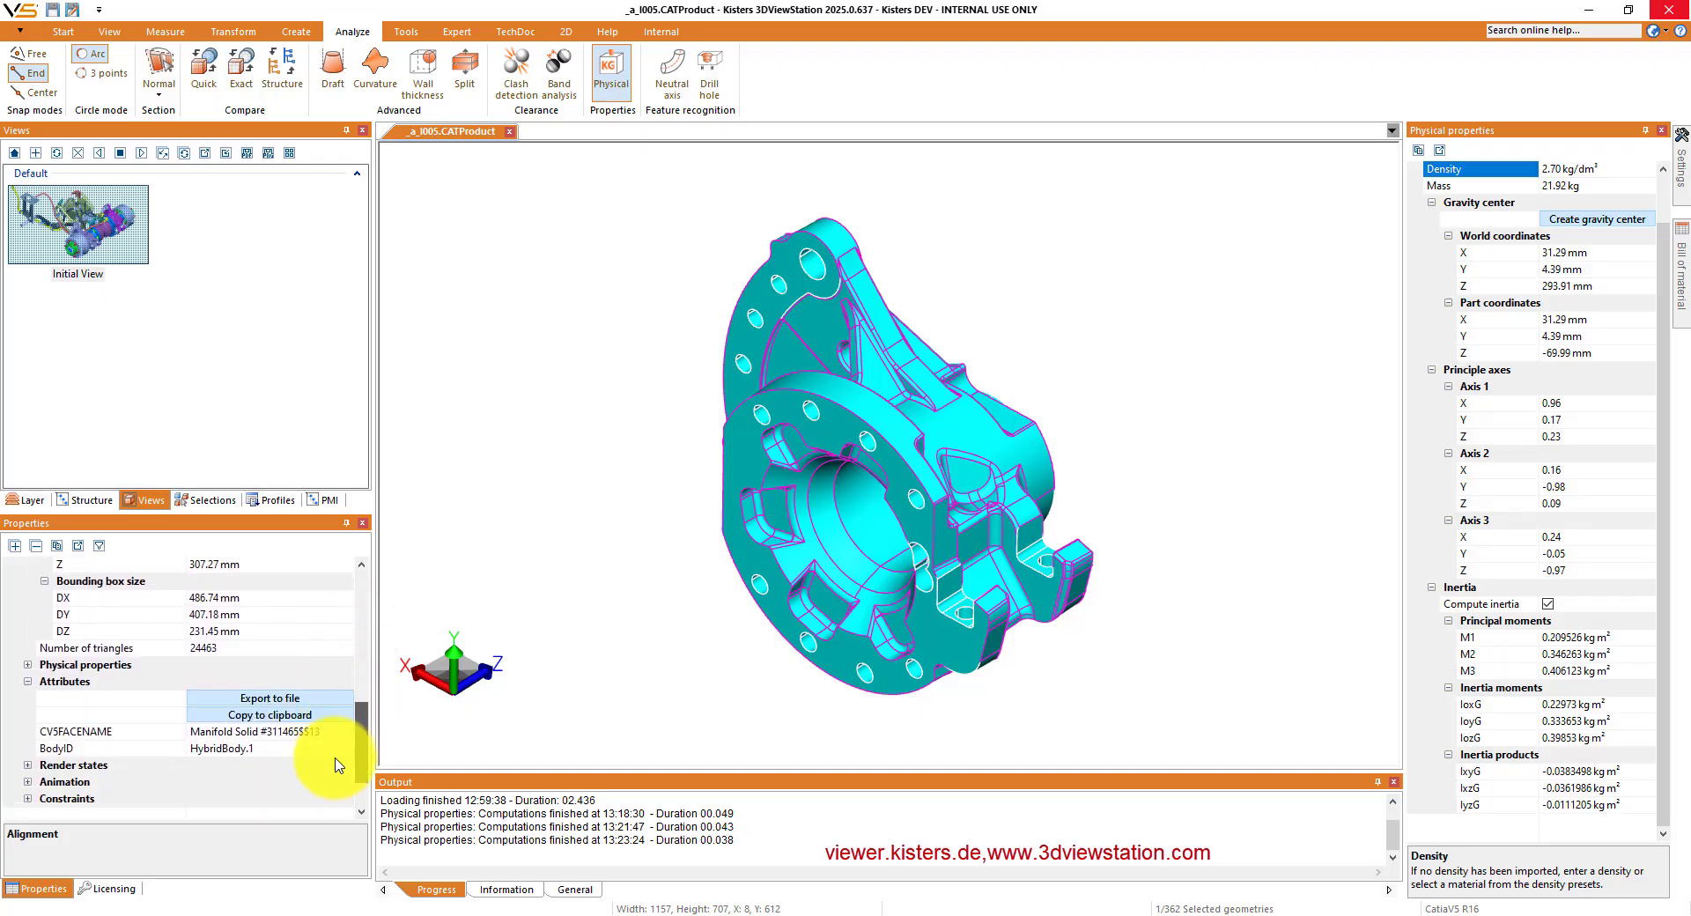
click(27, 665)
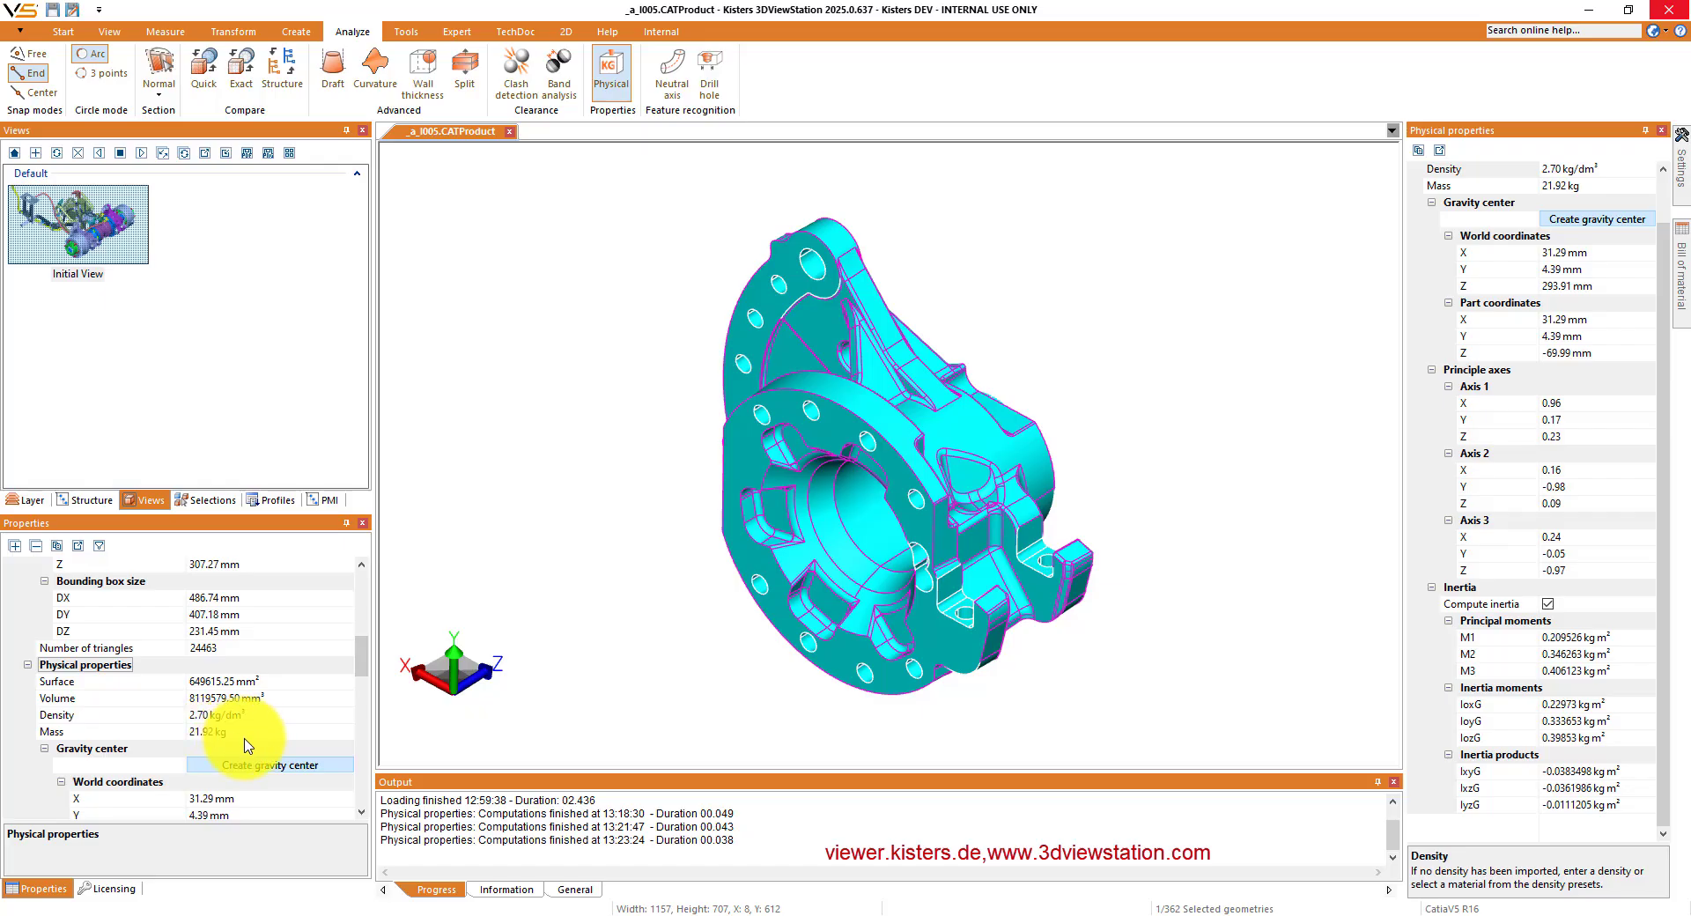
scroll(247, 744, down, 4)
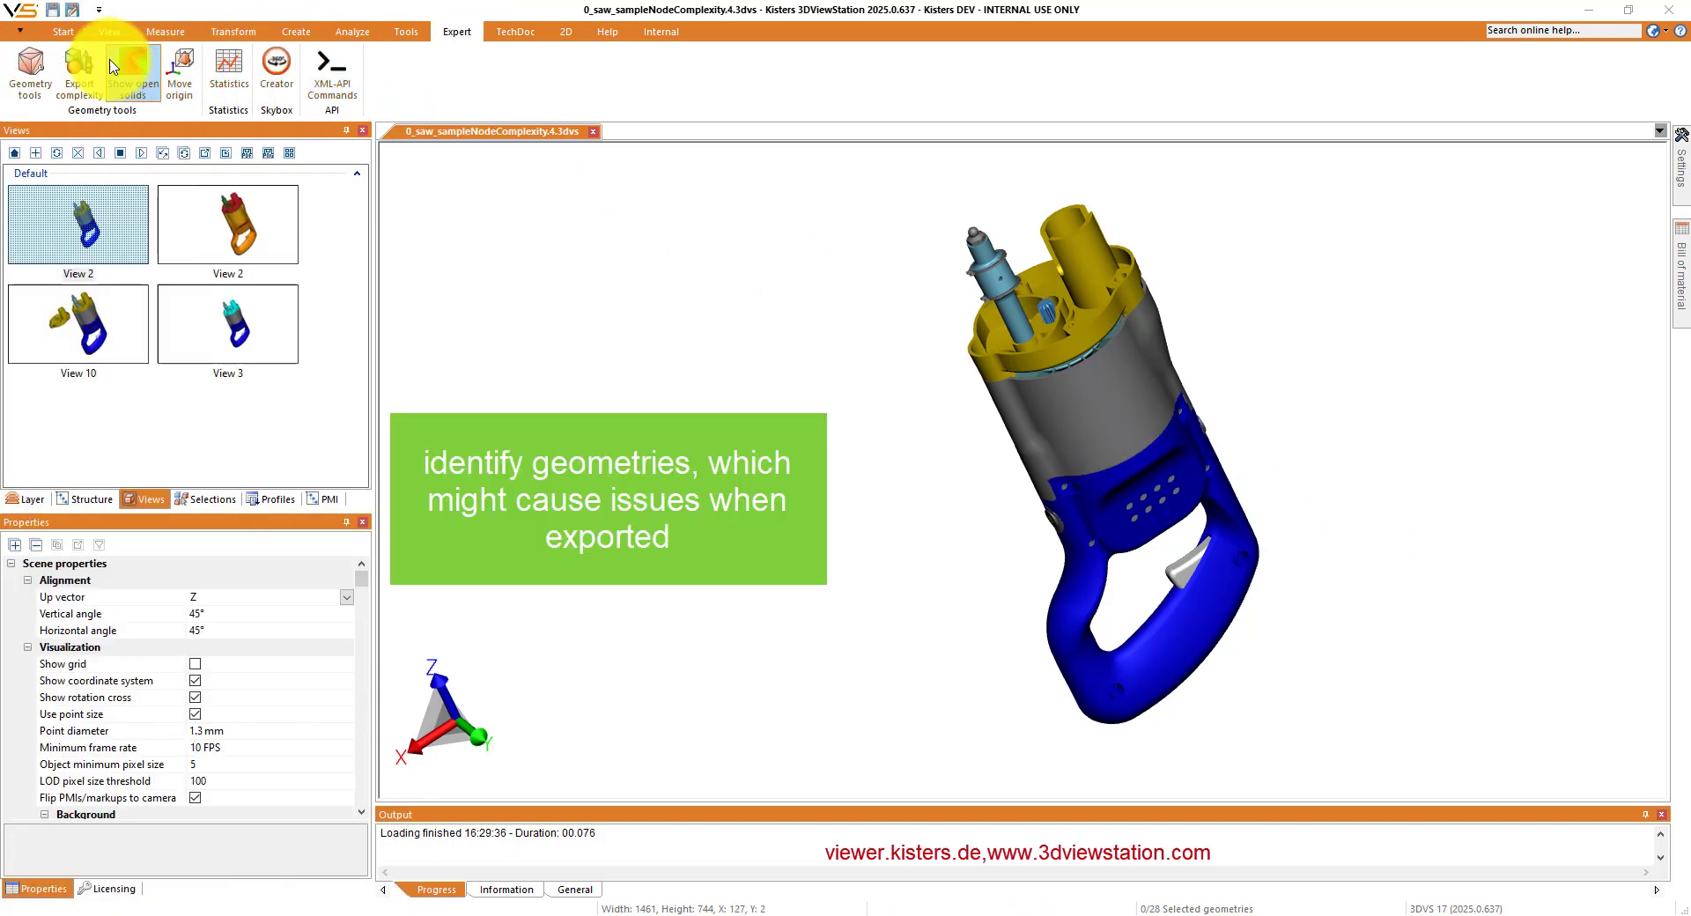
- Compute the export complexity of the saw's parts and widen the results list to show the complexity columns
click(78, 69)
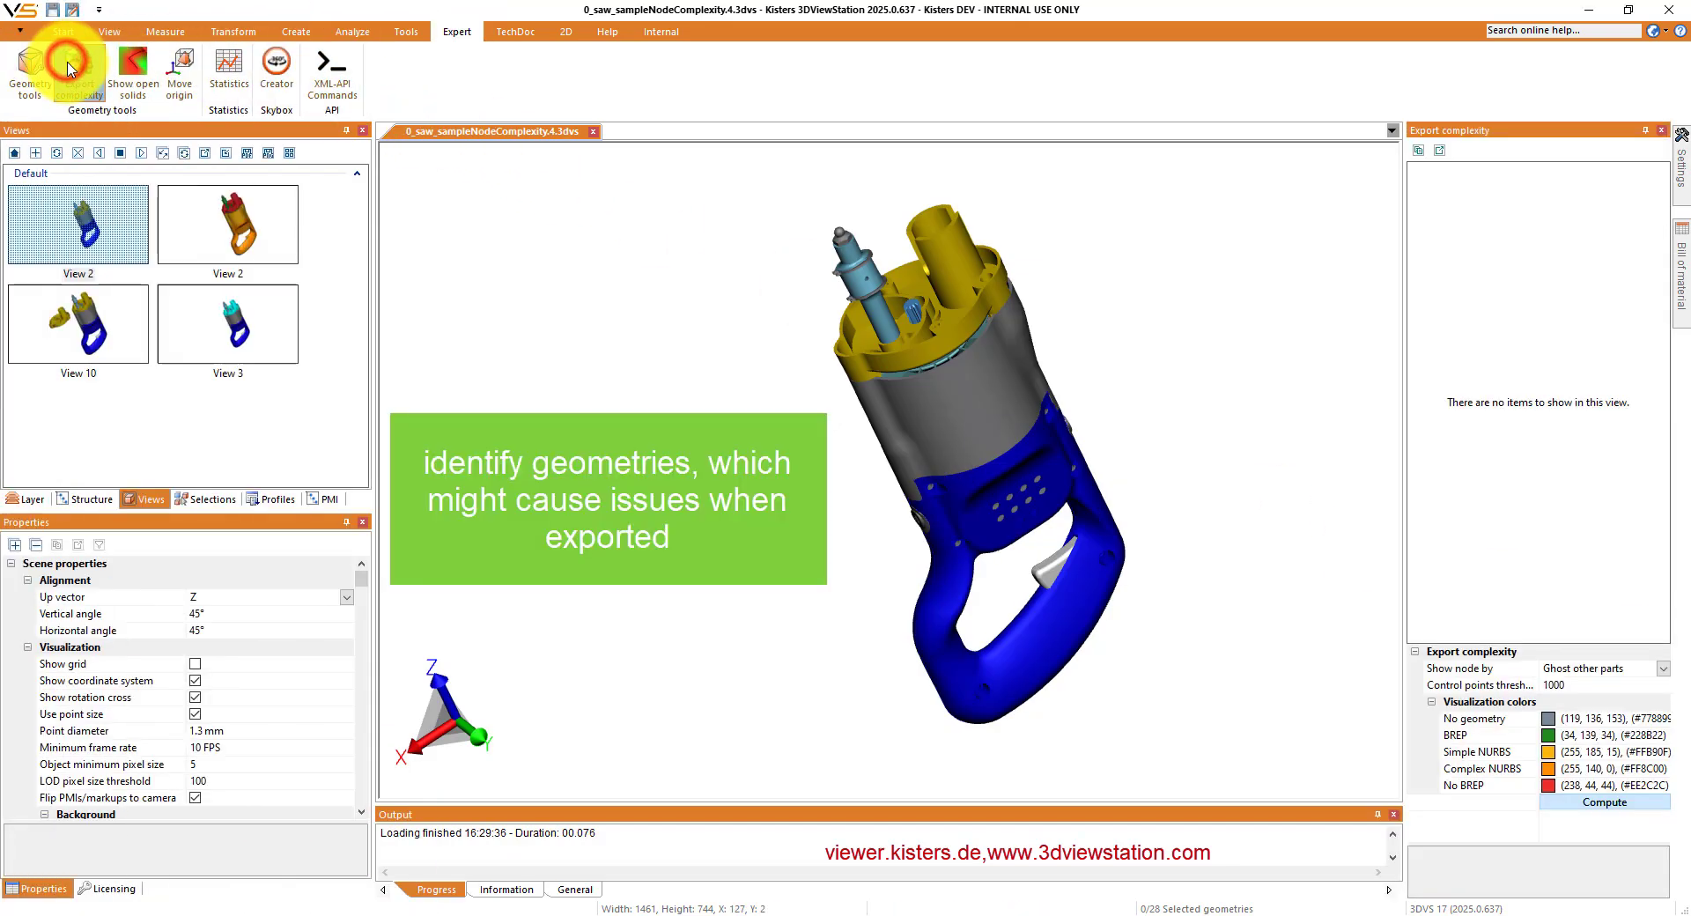
click(1595, 805)
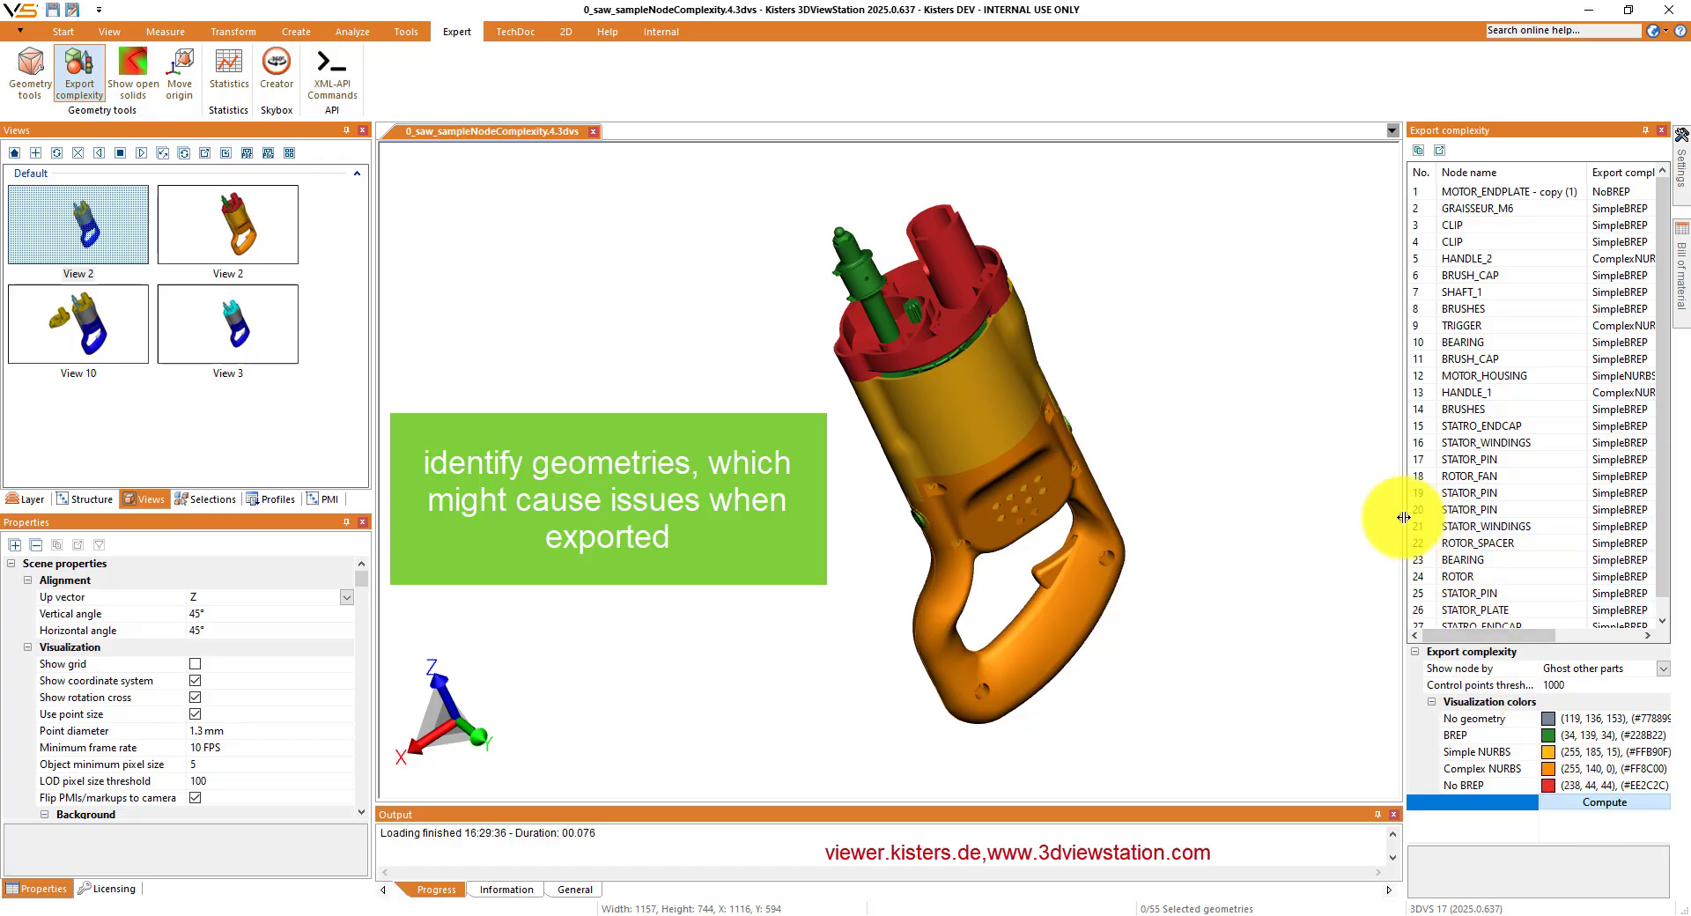
drag(1404, 518, 1304, 516)
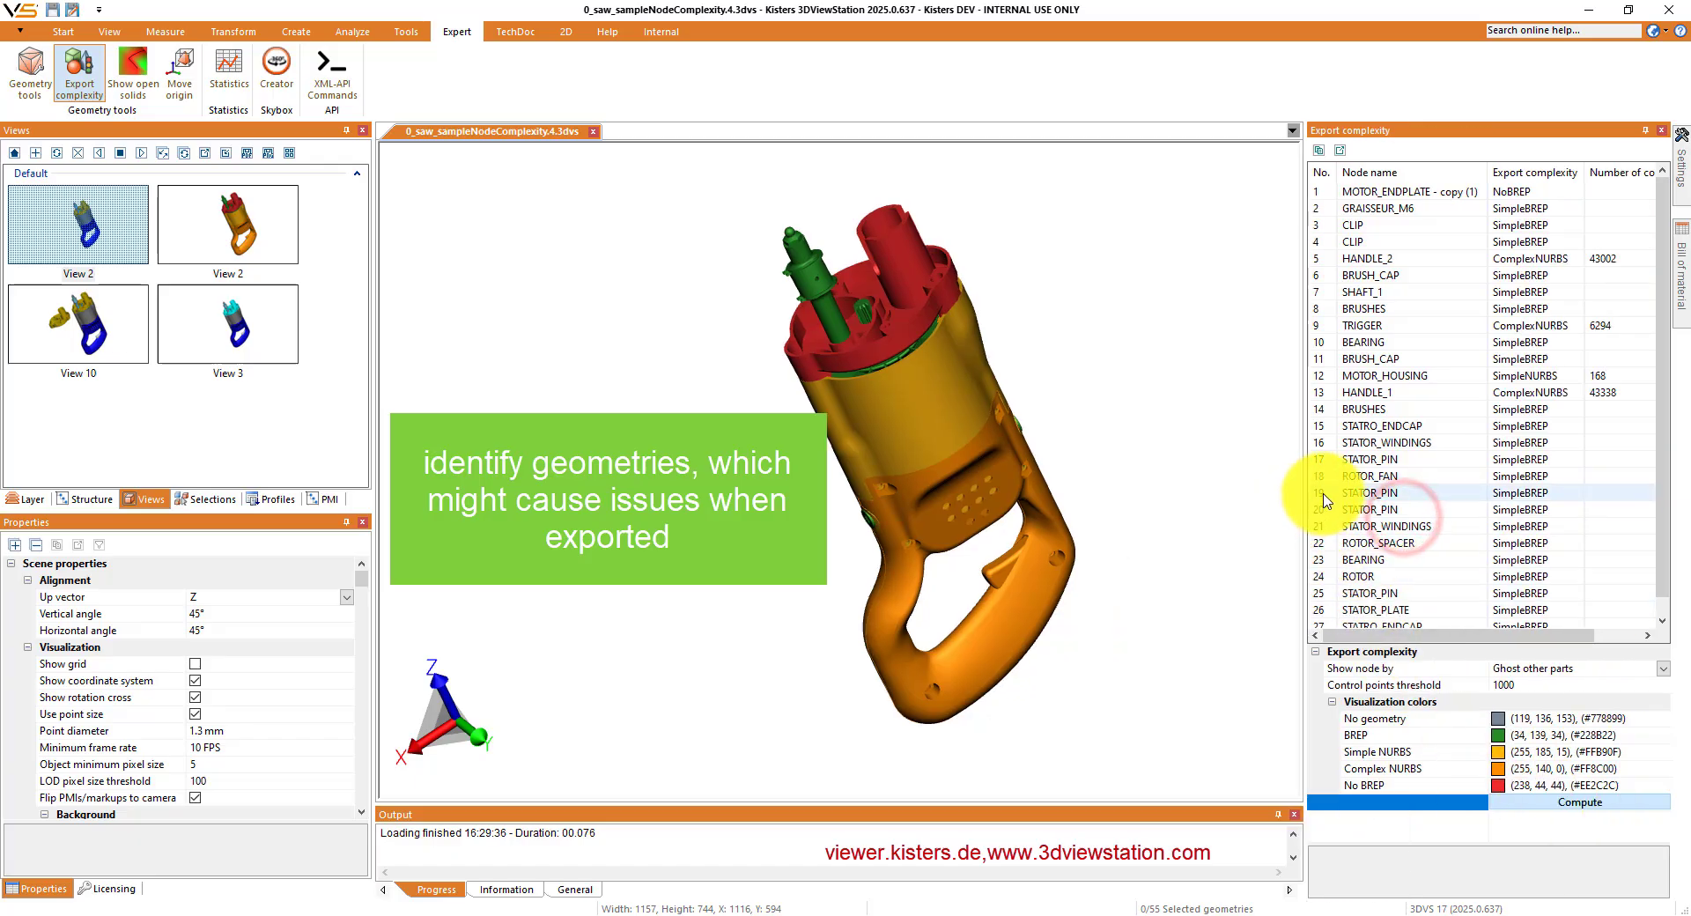
- Highlight individual results in the saw, from the fourth-listed CLIP up to MOTOR_ENDPLATE - copy (1), and HANDLE_1
click(1375, 243)
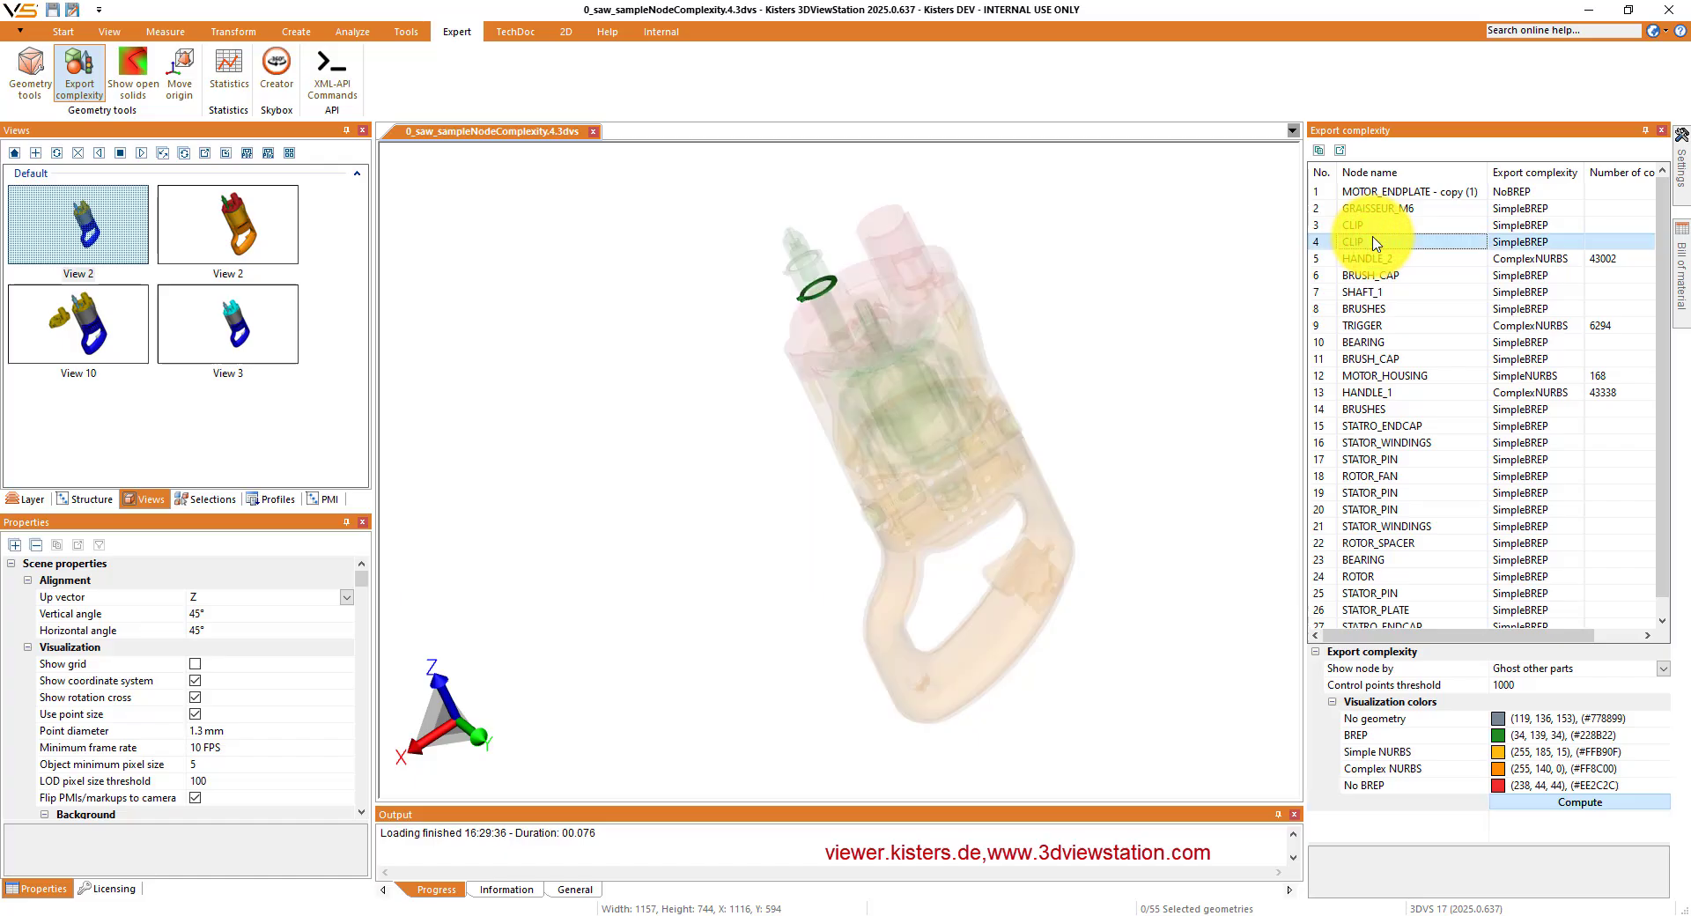
key(Up)
key(Up)
key(Up)
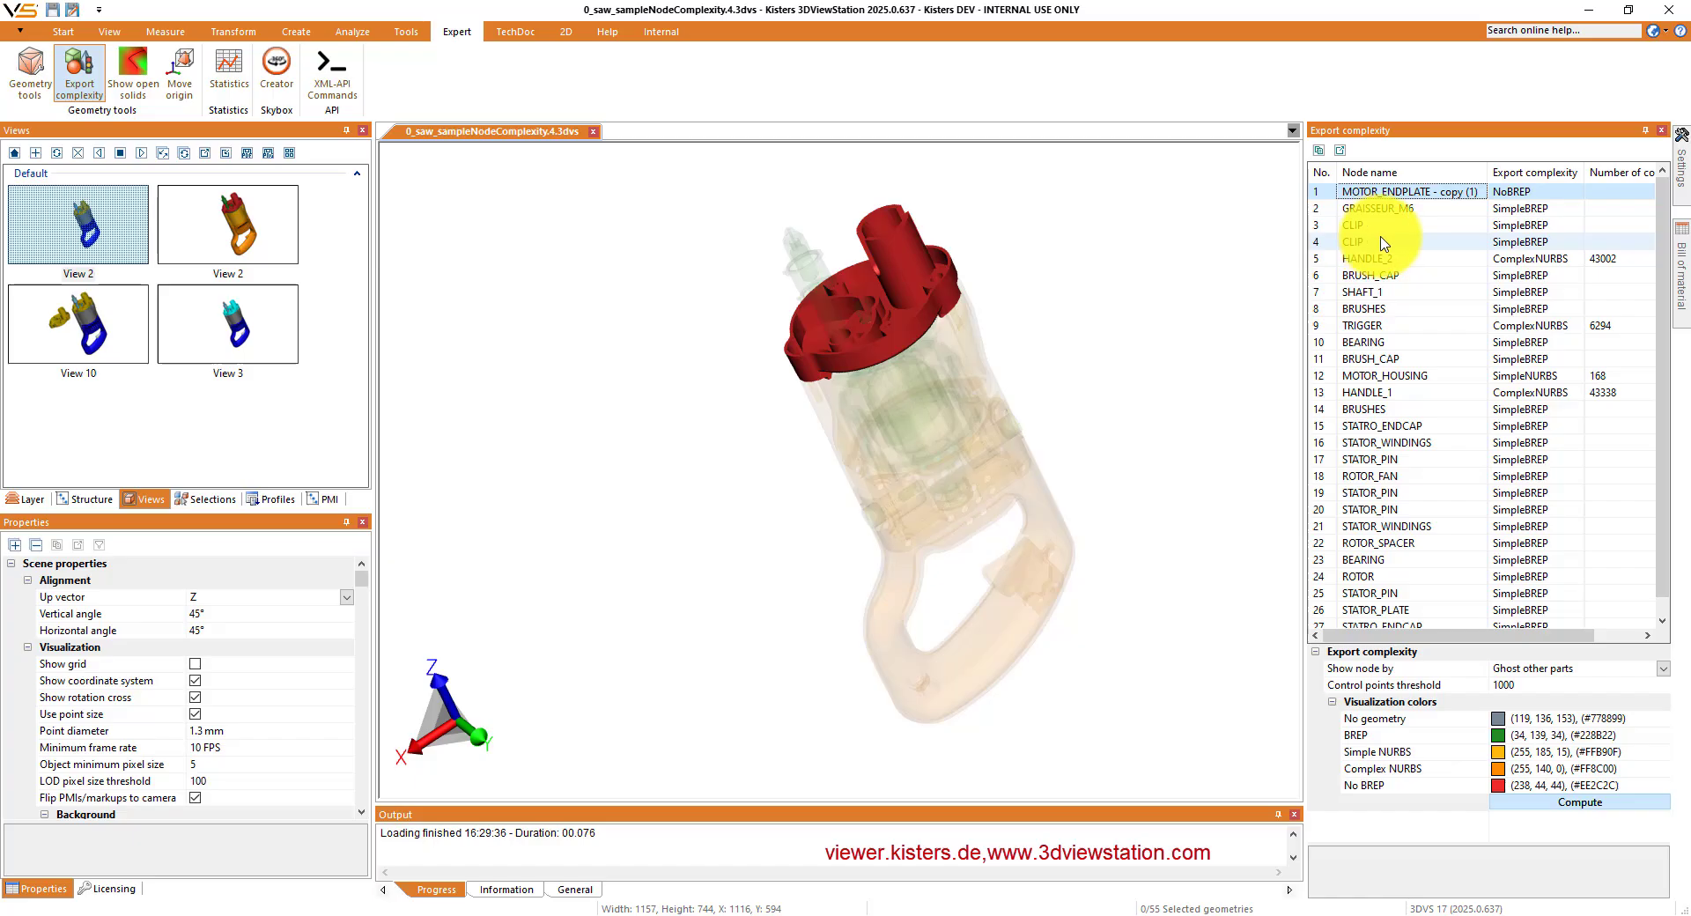
click(1426, 394)
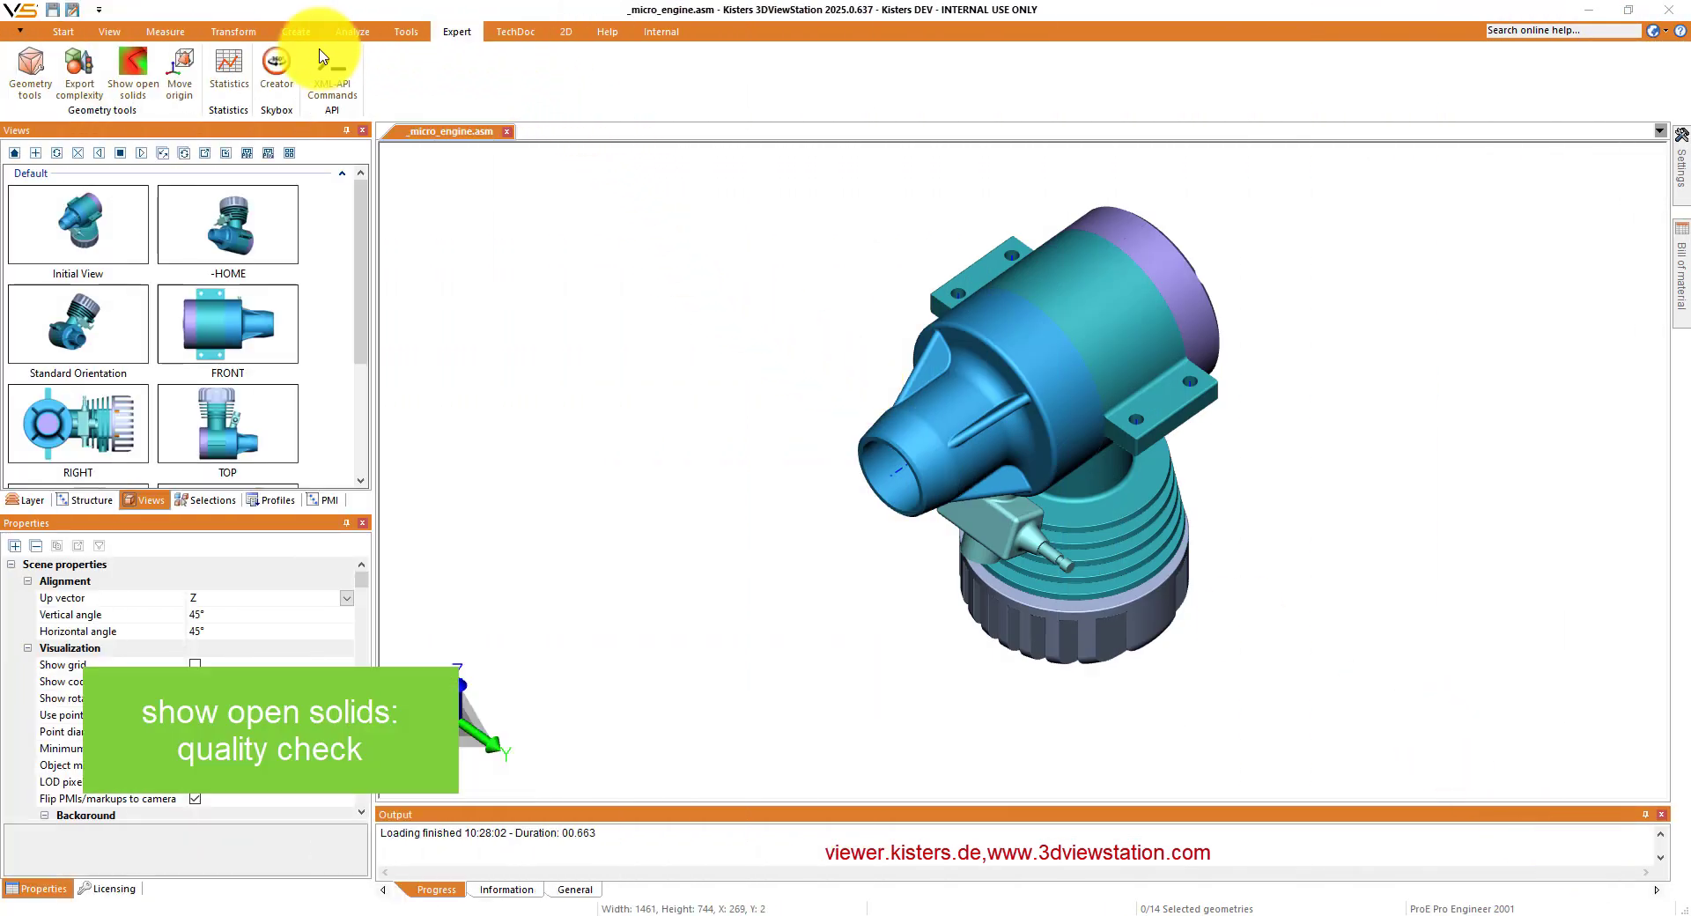
- Compute the open solids of the micro engine and examine the flagged edges on the nozzle rib, carburetor and cylinder fins
click(128, 68)
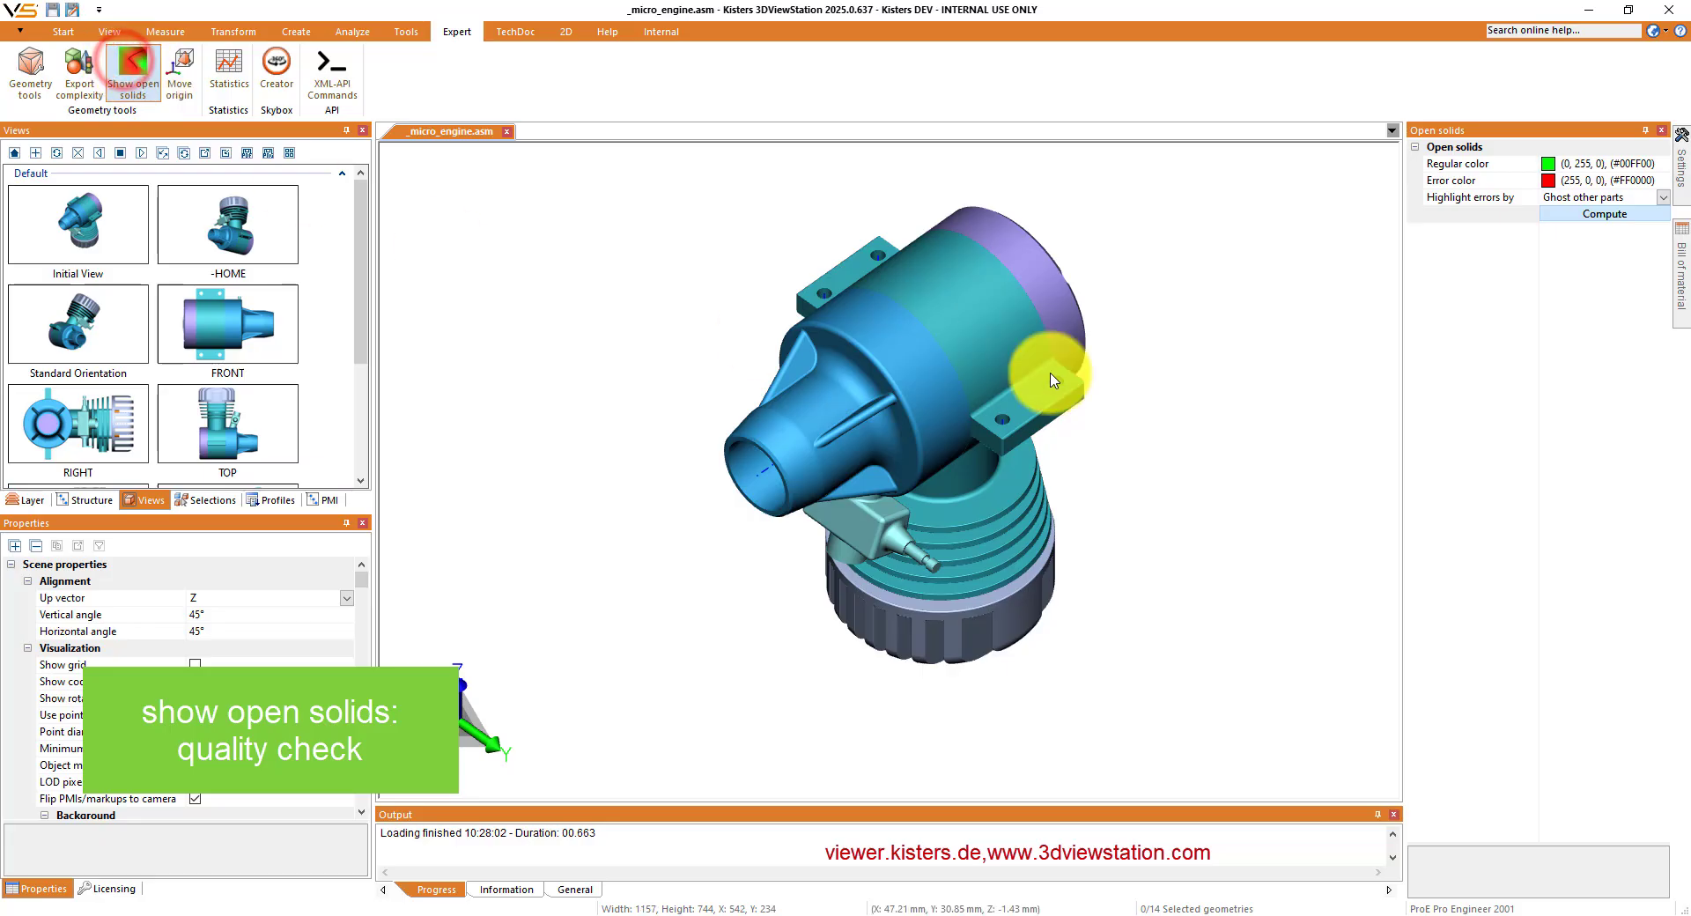
click(1591, 216)
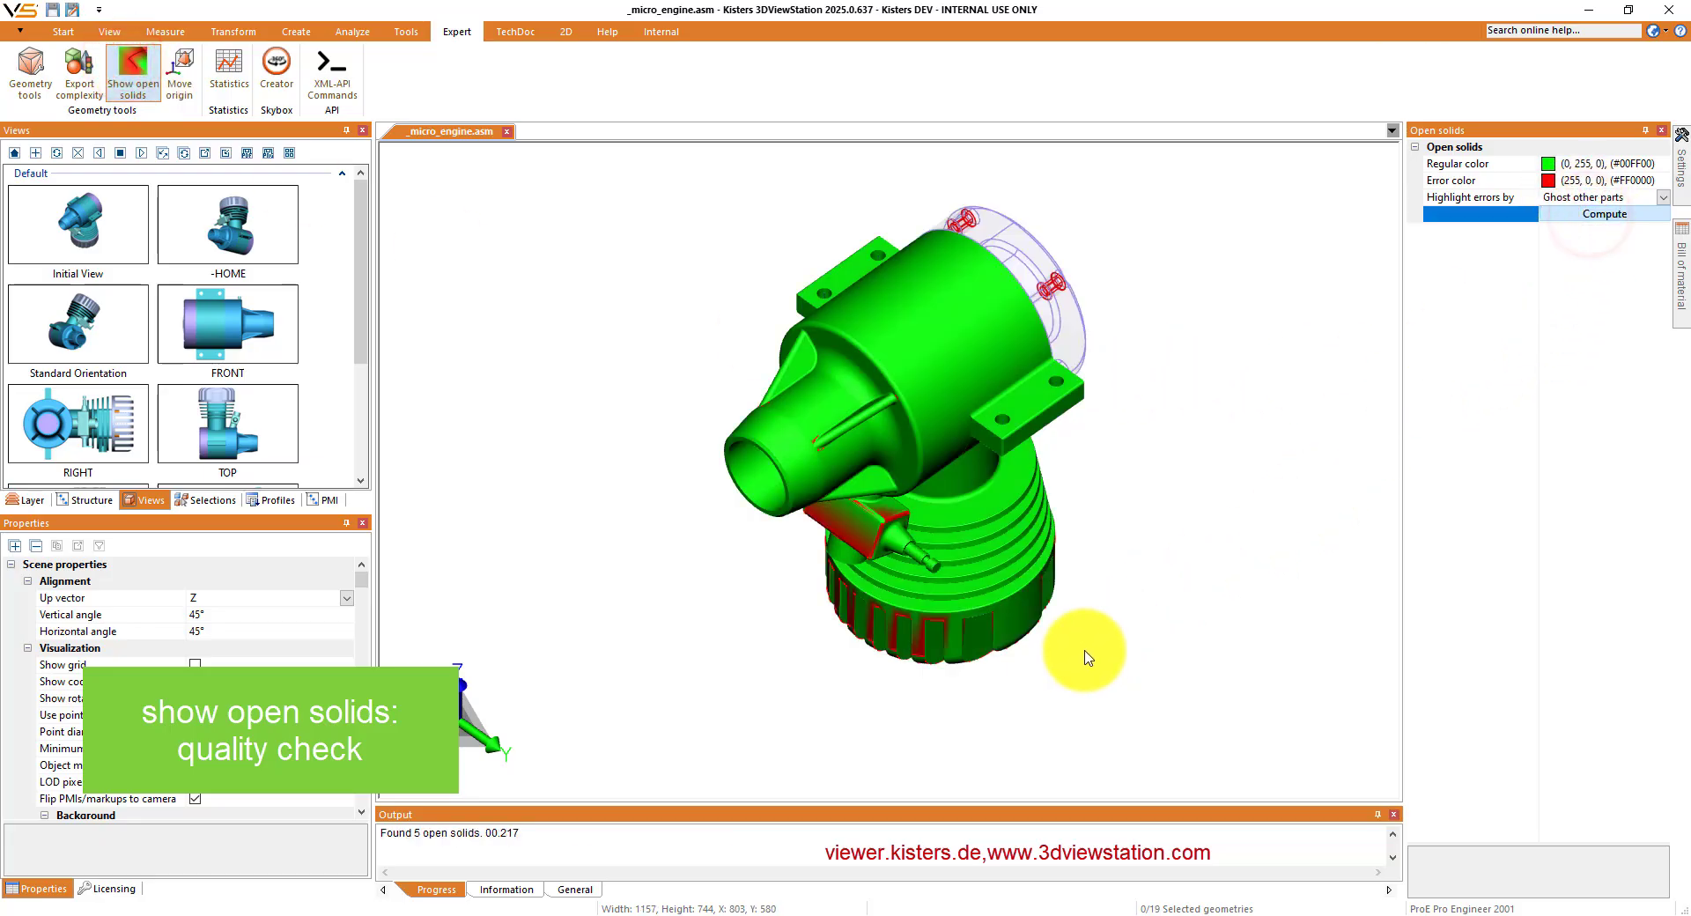
drag(1091, 649, 1072, 467)
scroll(755, 400, up, 10)
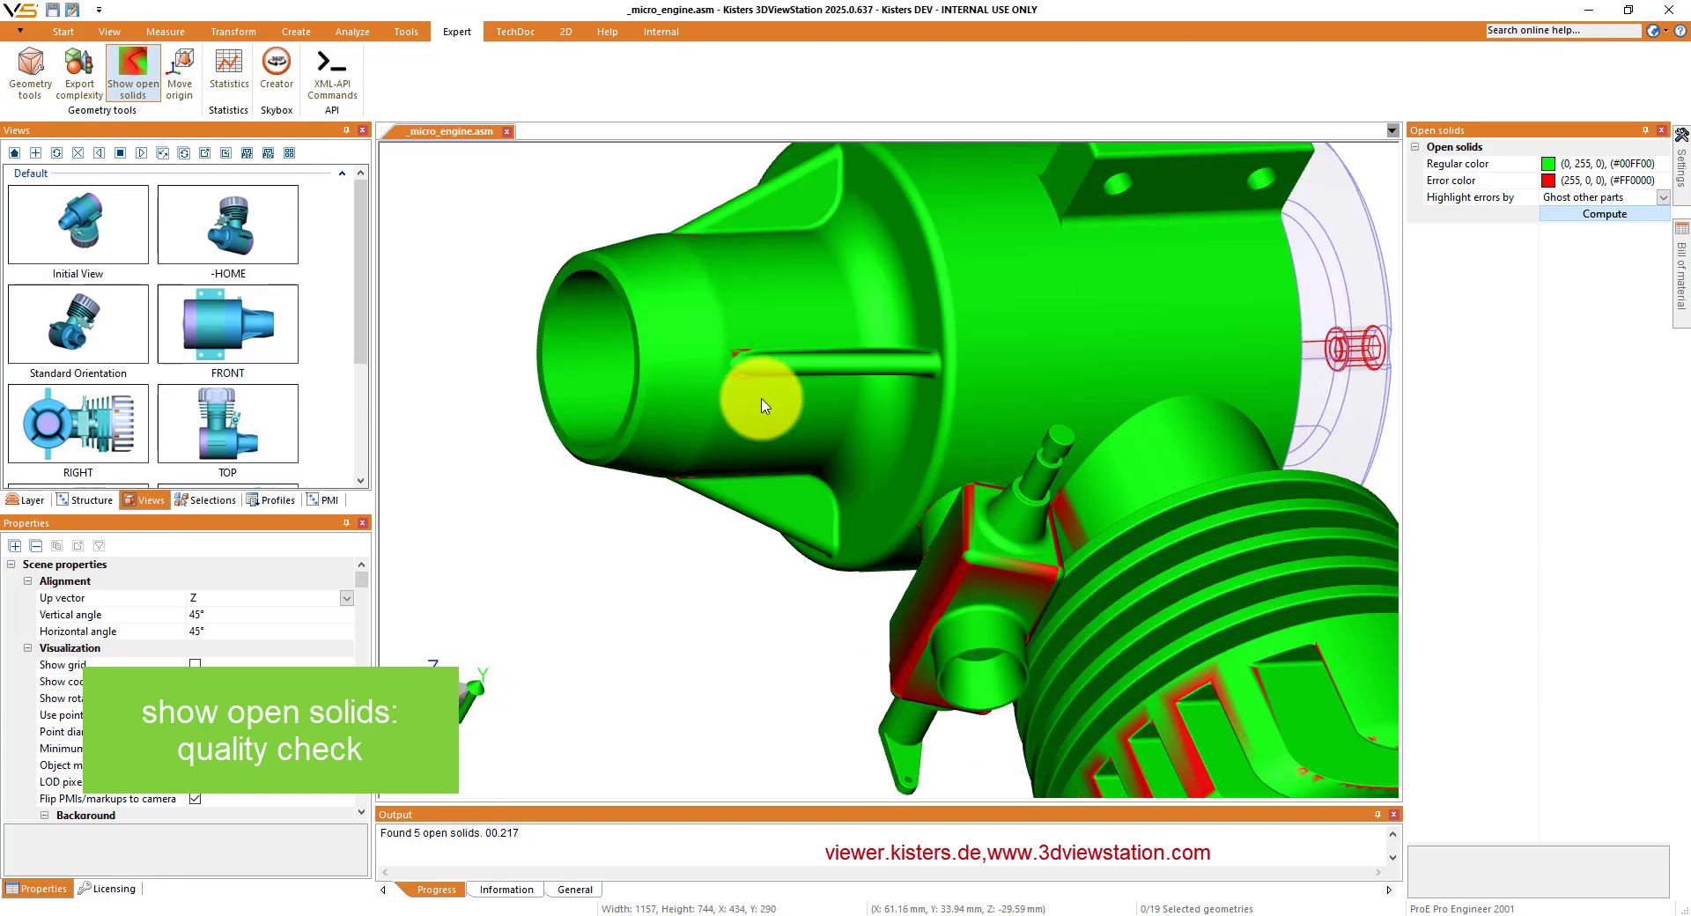
scroll(731, 371, down, 8)
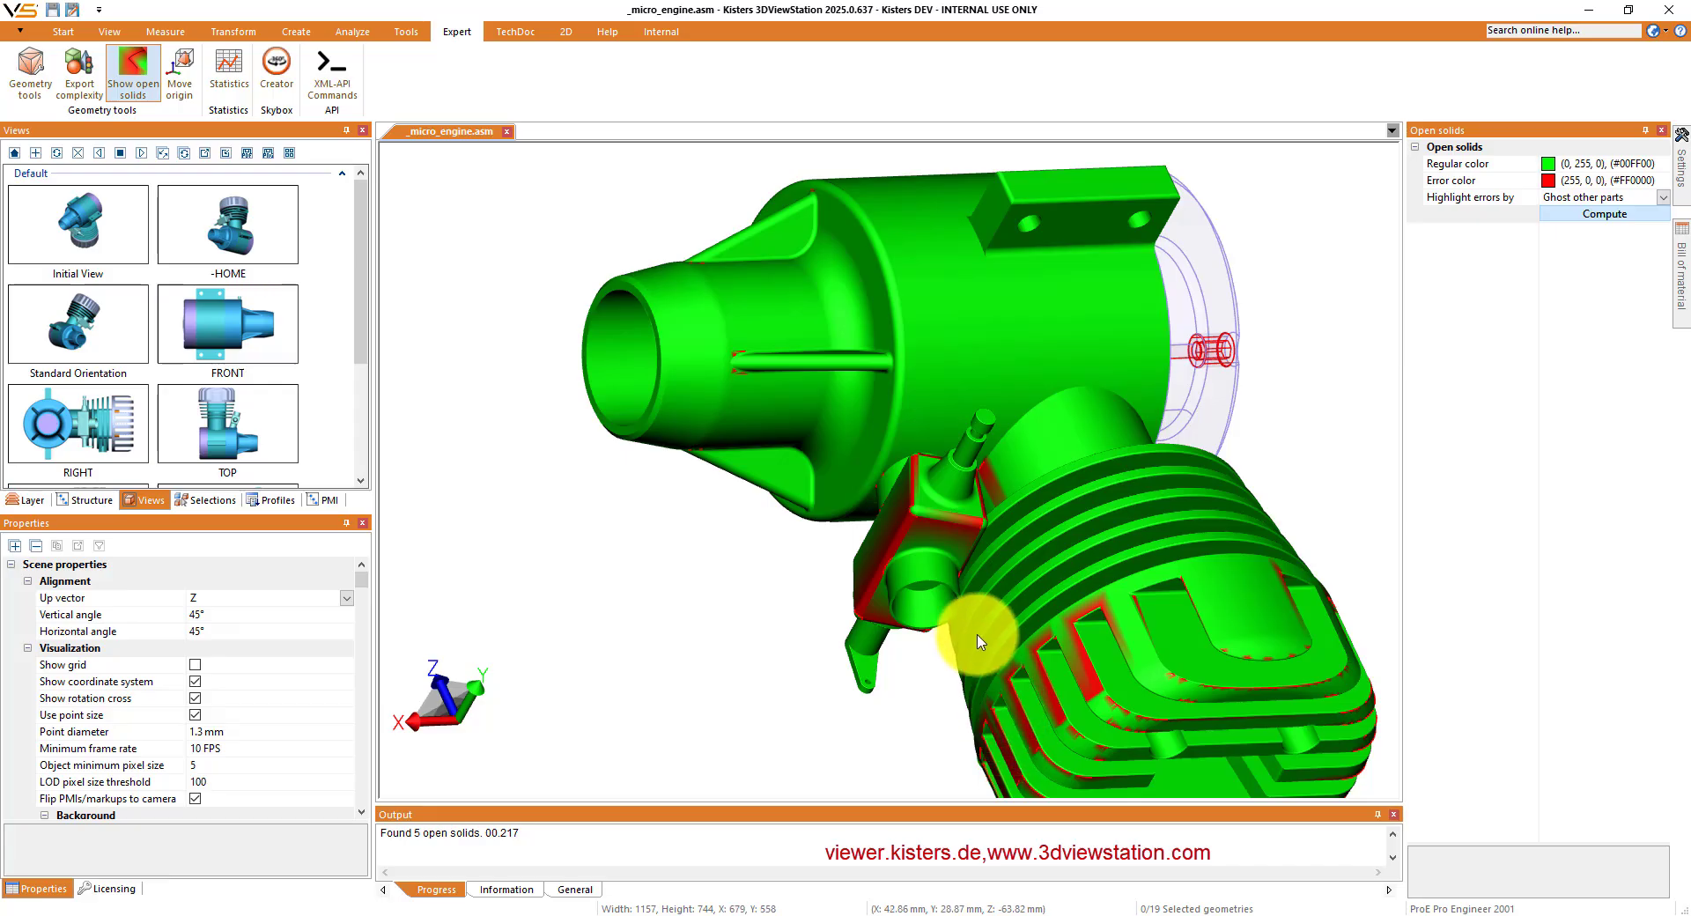
drag(1095, 730, 1194, 381)
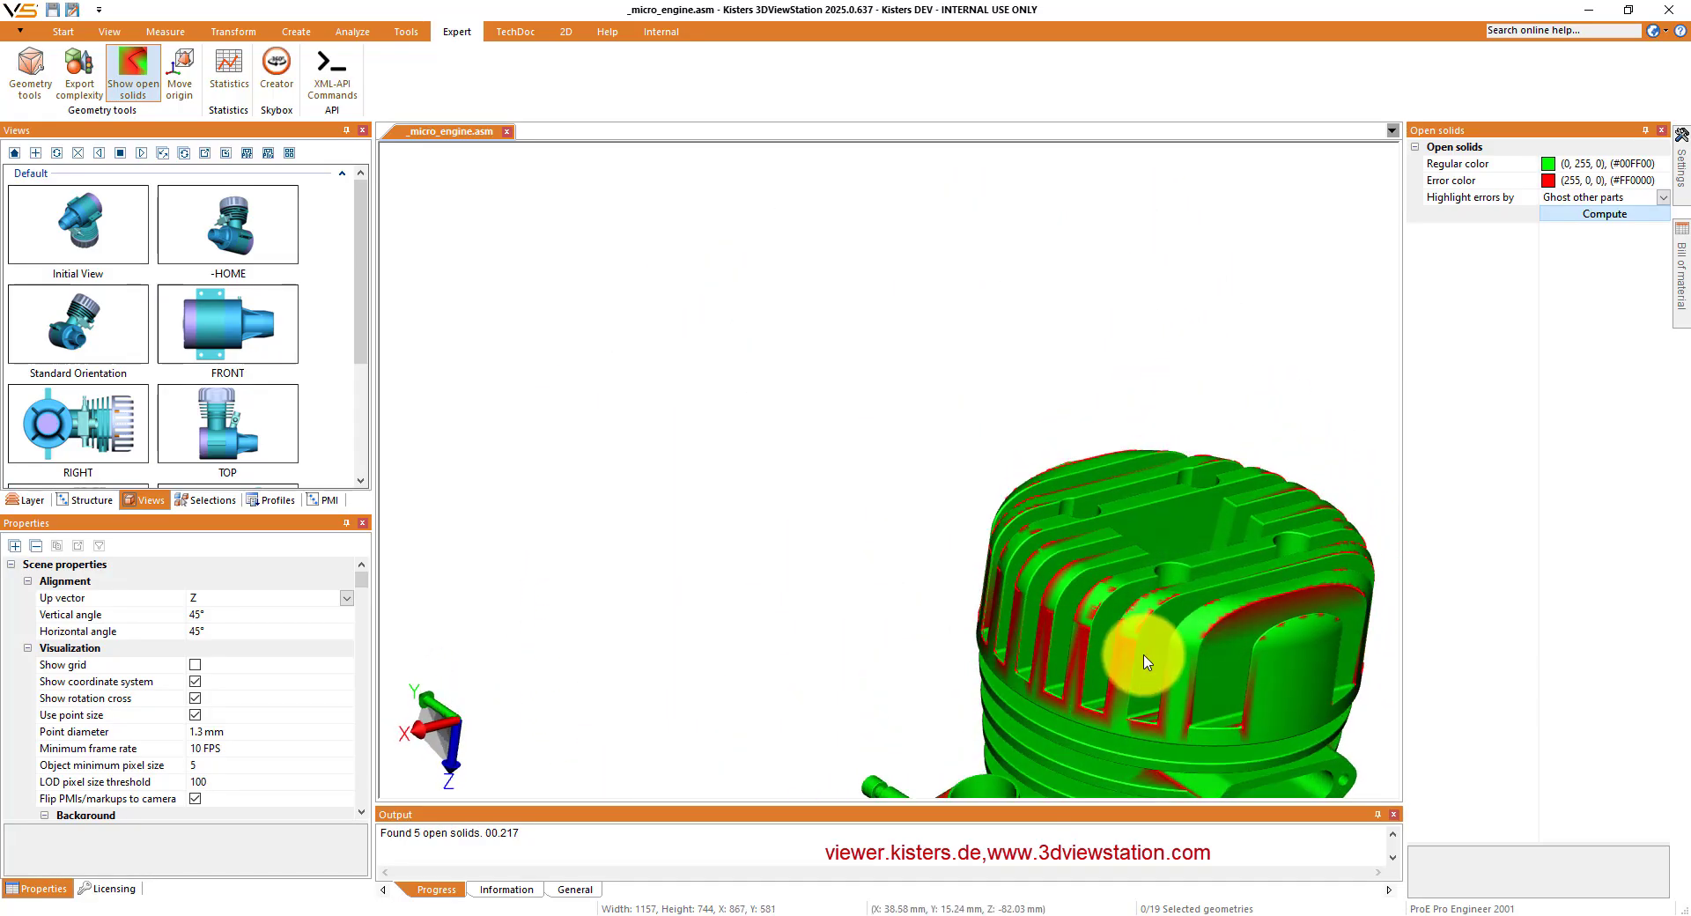
scroll(1068, 652, up, 6)
scroll(1076, 651, down, 3)
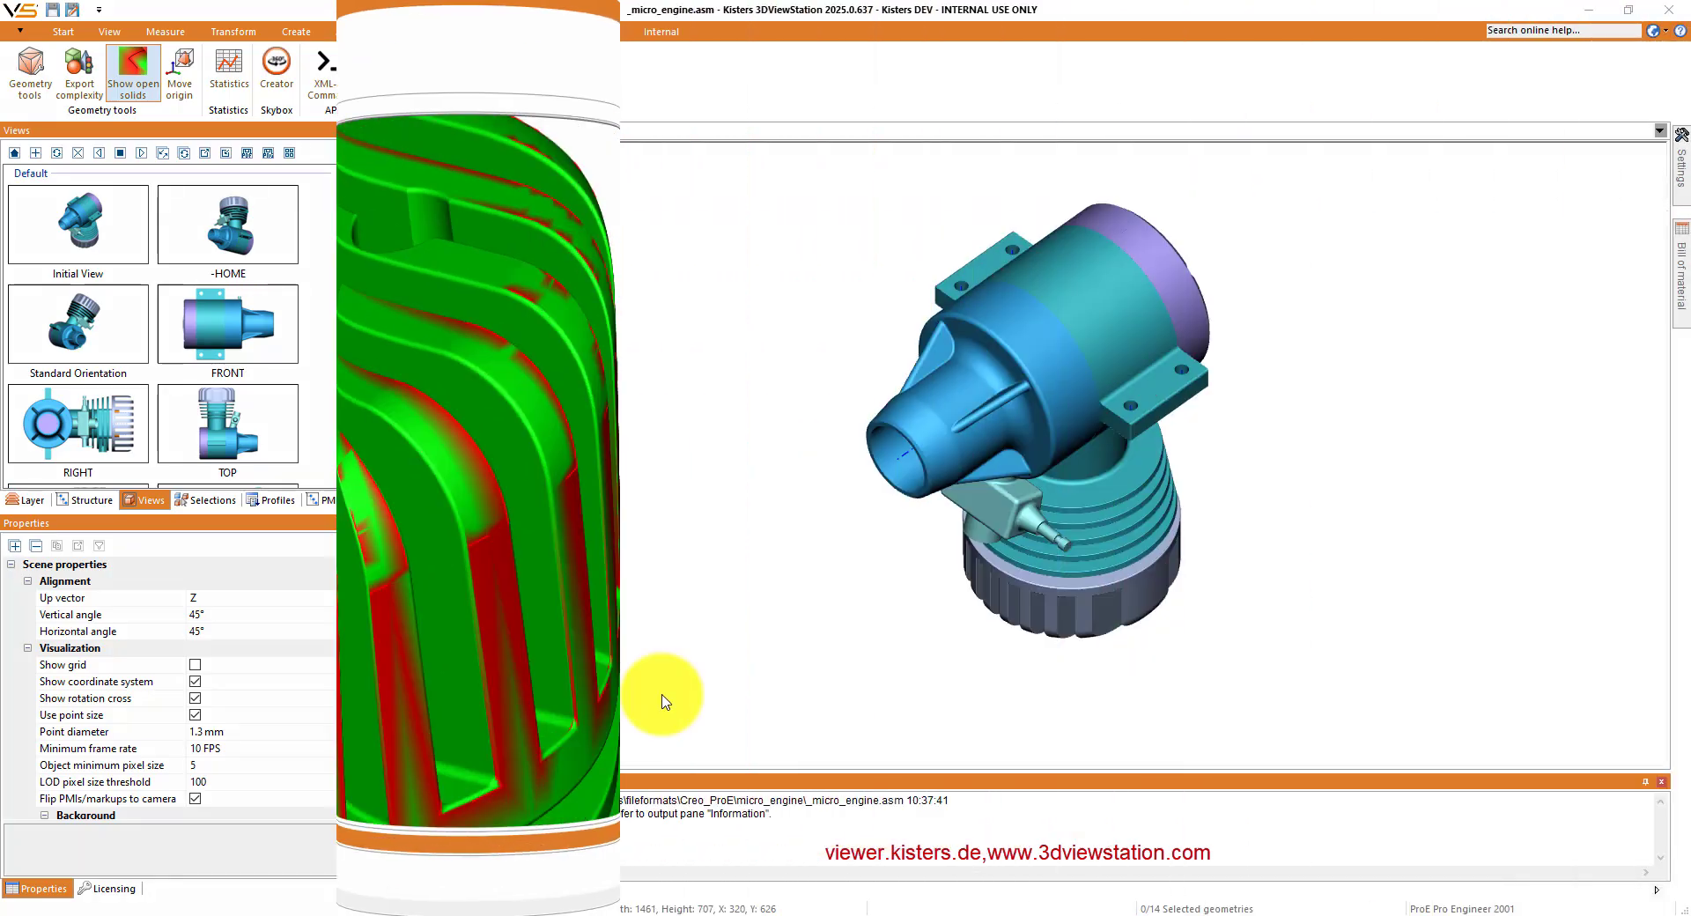
- Run the instance optimization on the micro engine with the geometry tools and compute its number of triangles
click(26, 79)
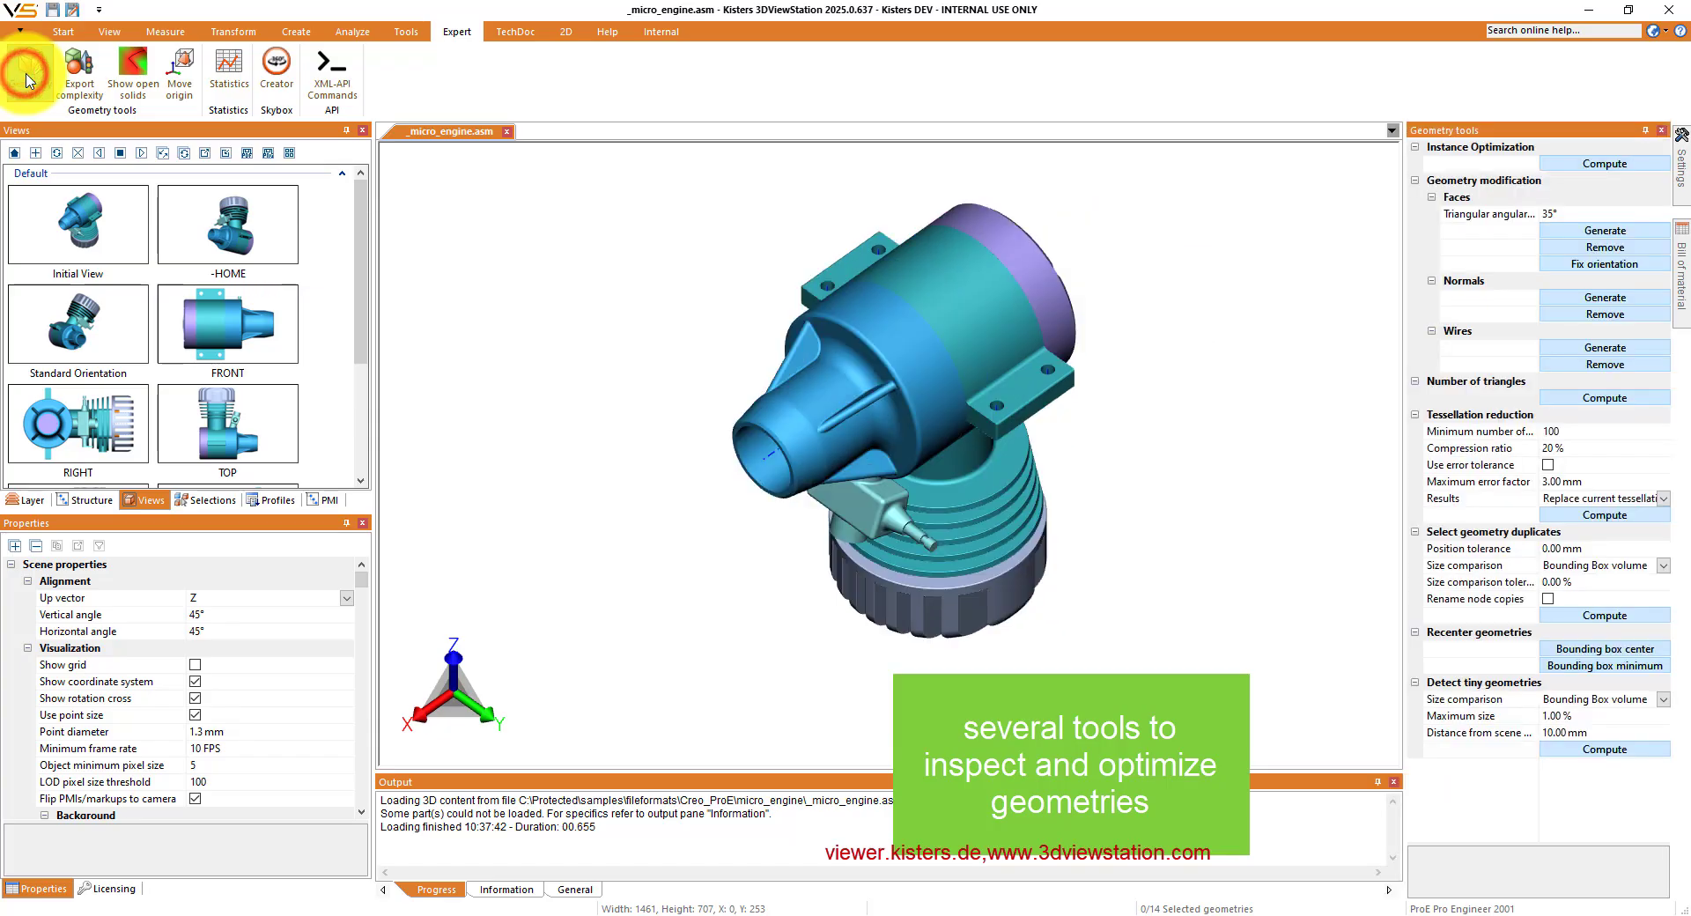
click(1583, 165)
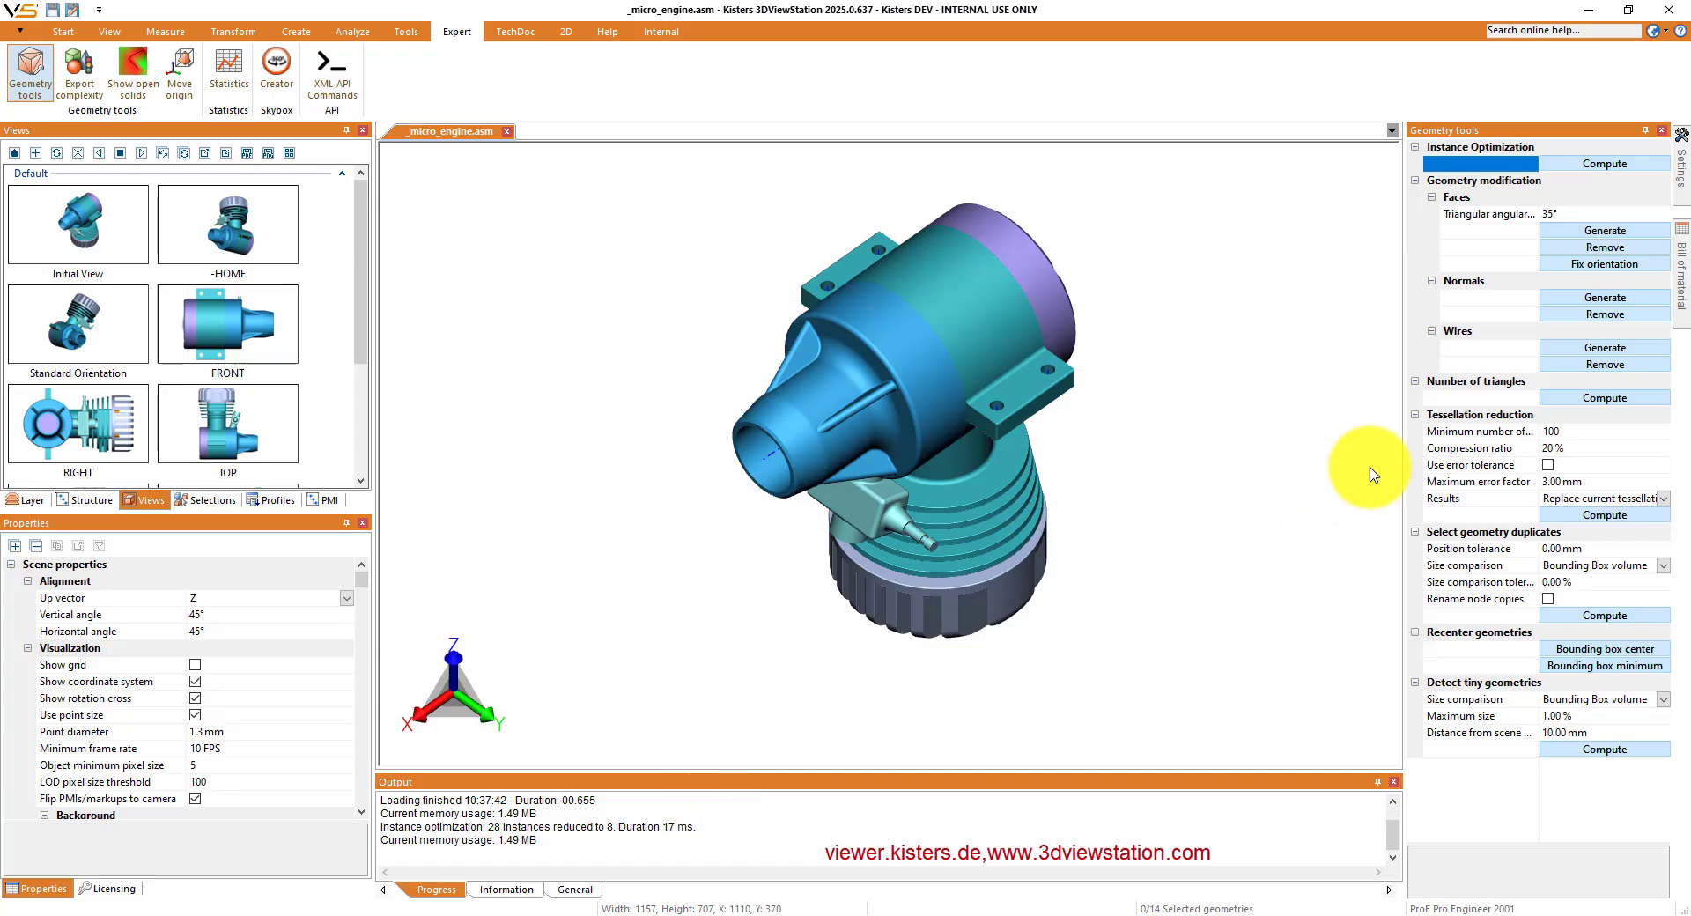
click(1598, 401)
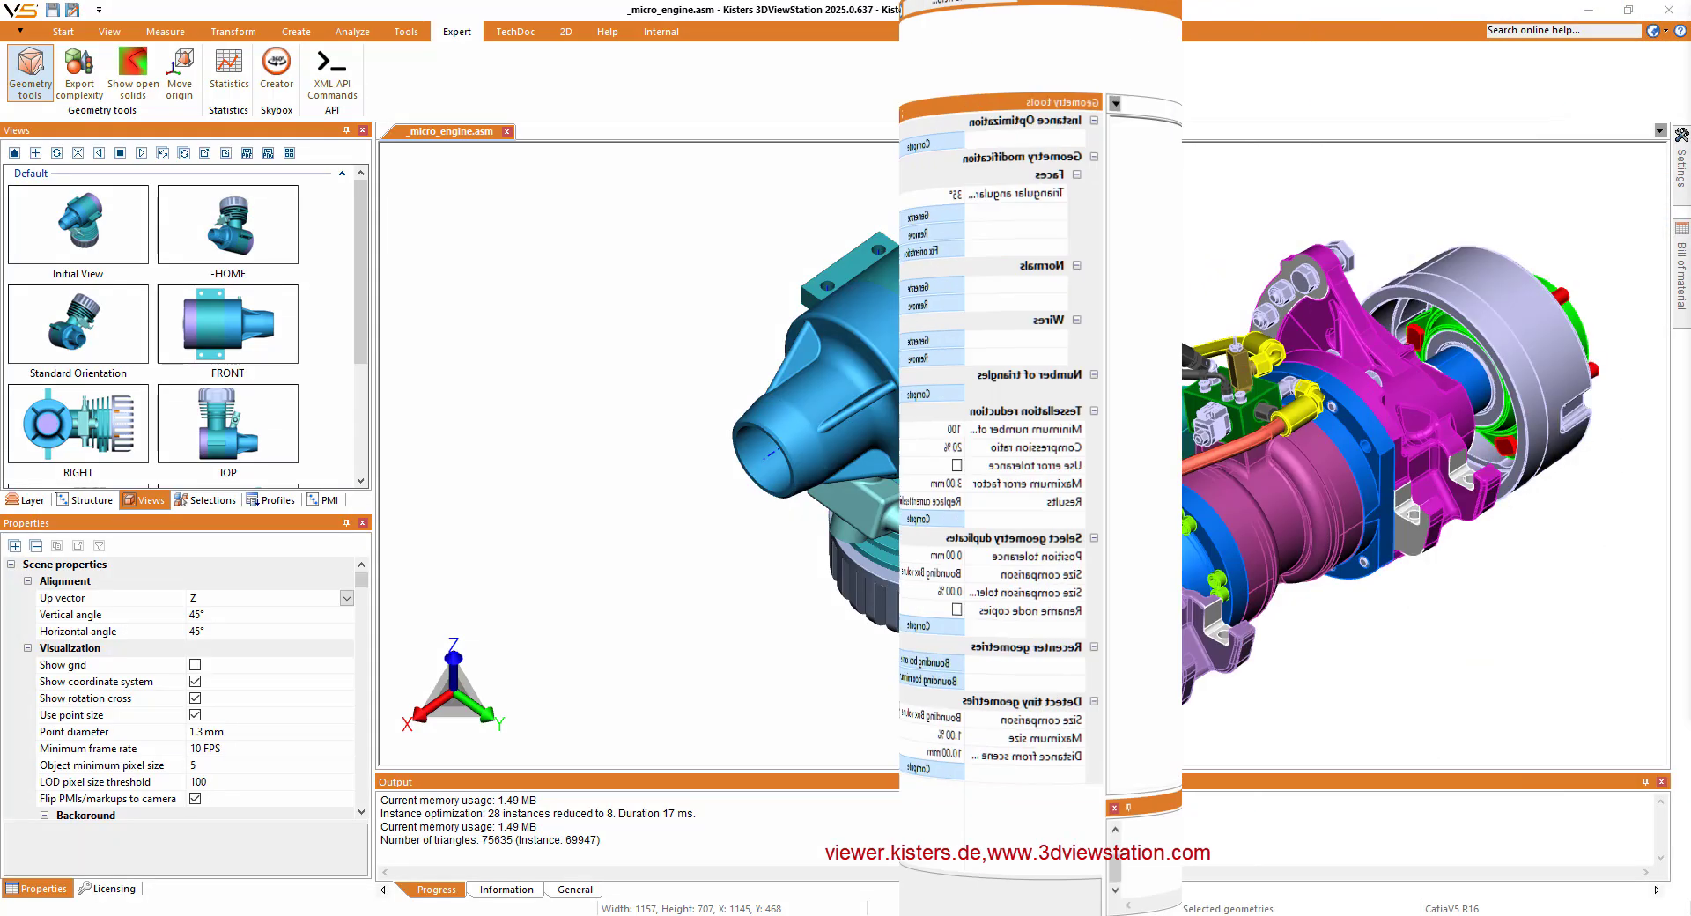
- Paste the prepared SearchNodesByRule and NodePropertiesChanged commands as XML-API input for the forklift assembly and review them
click(336, 79)
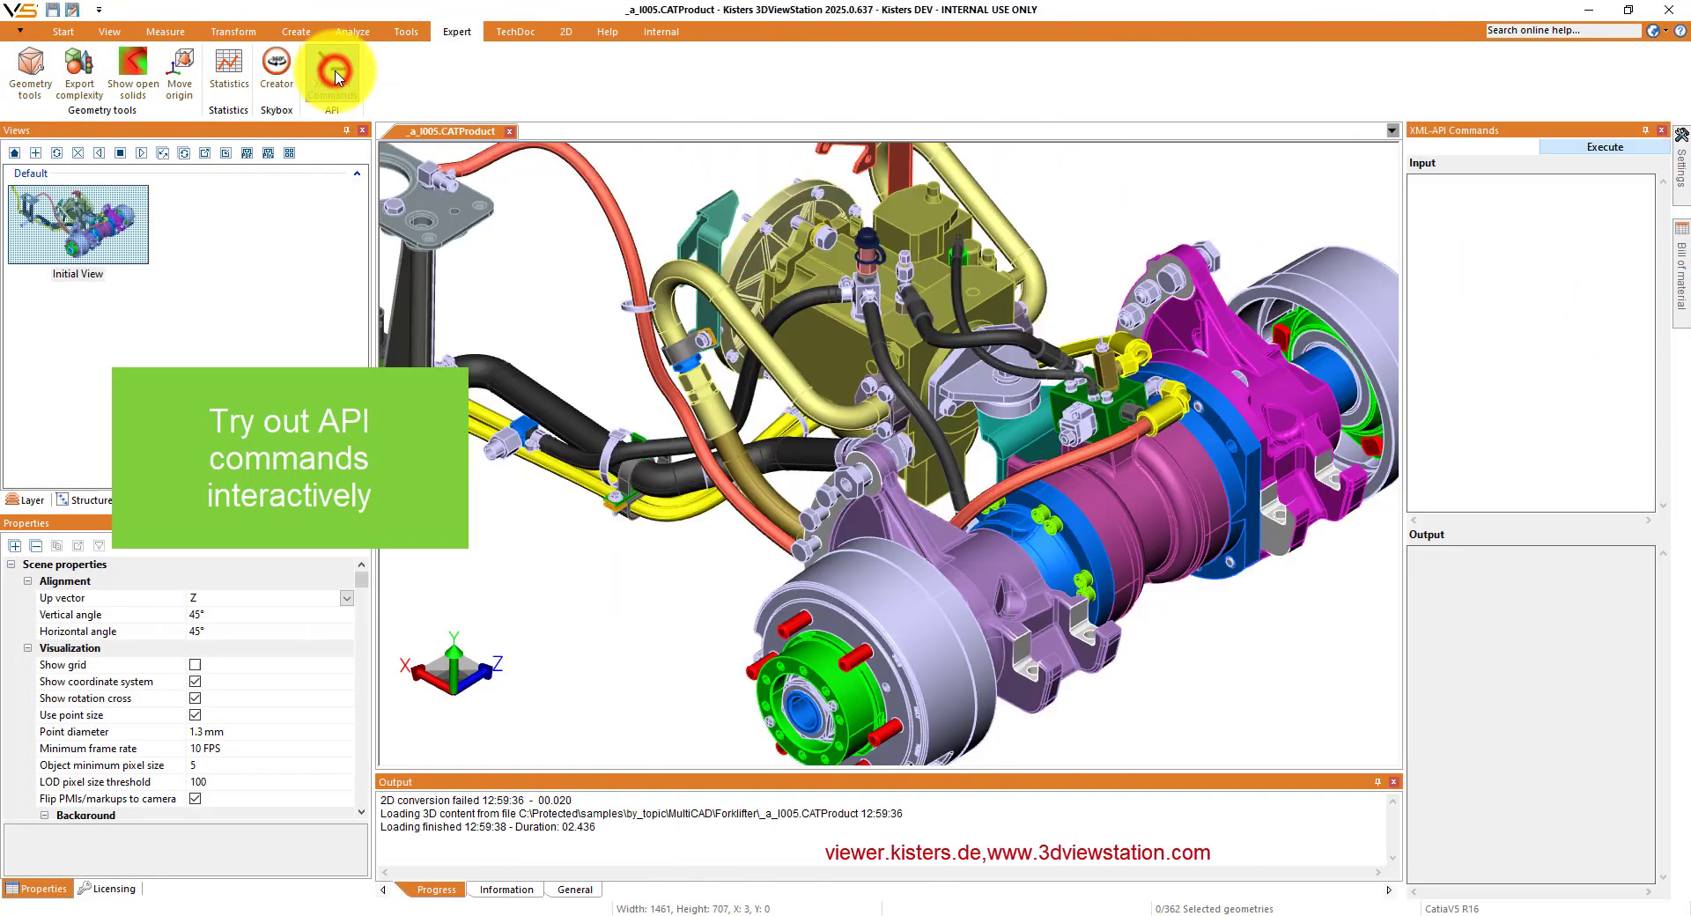
click(1491, 204)
key(ctrl+v)
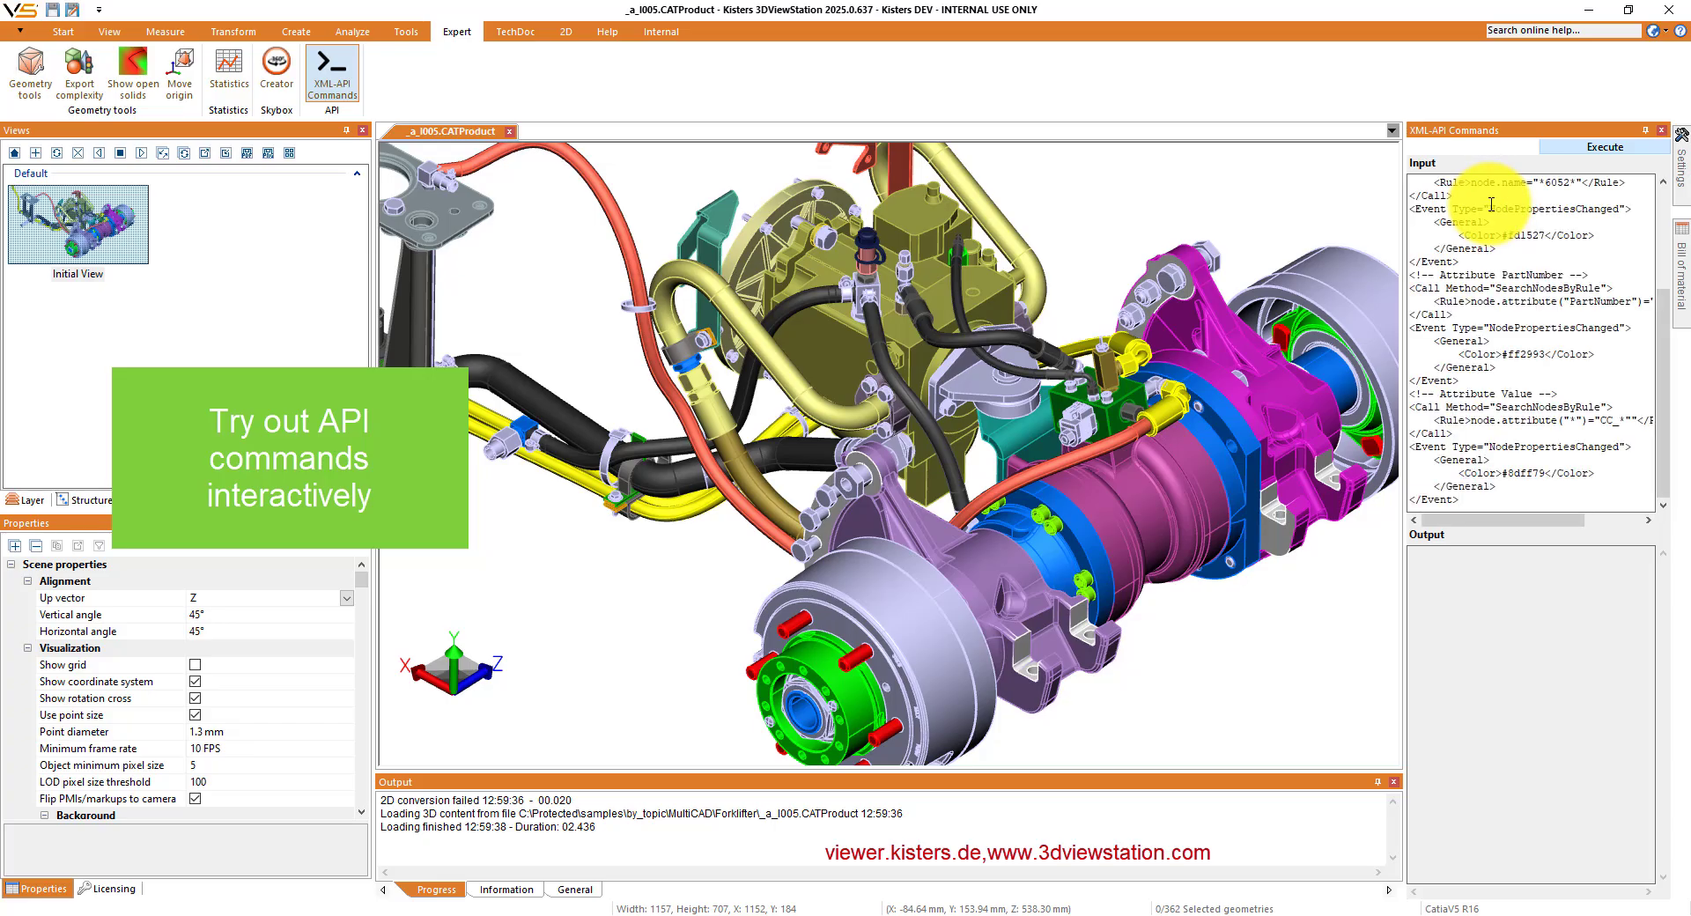
drag(1662, 336, 1640, 388)
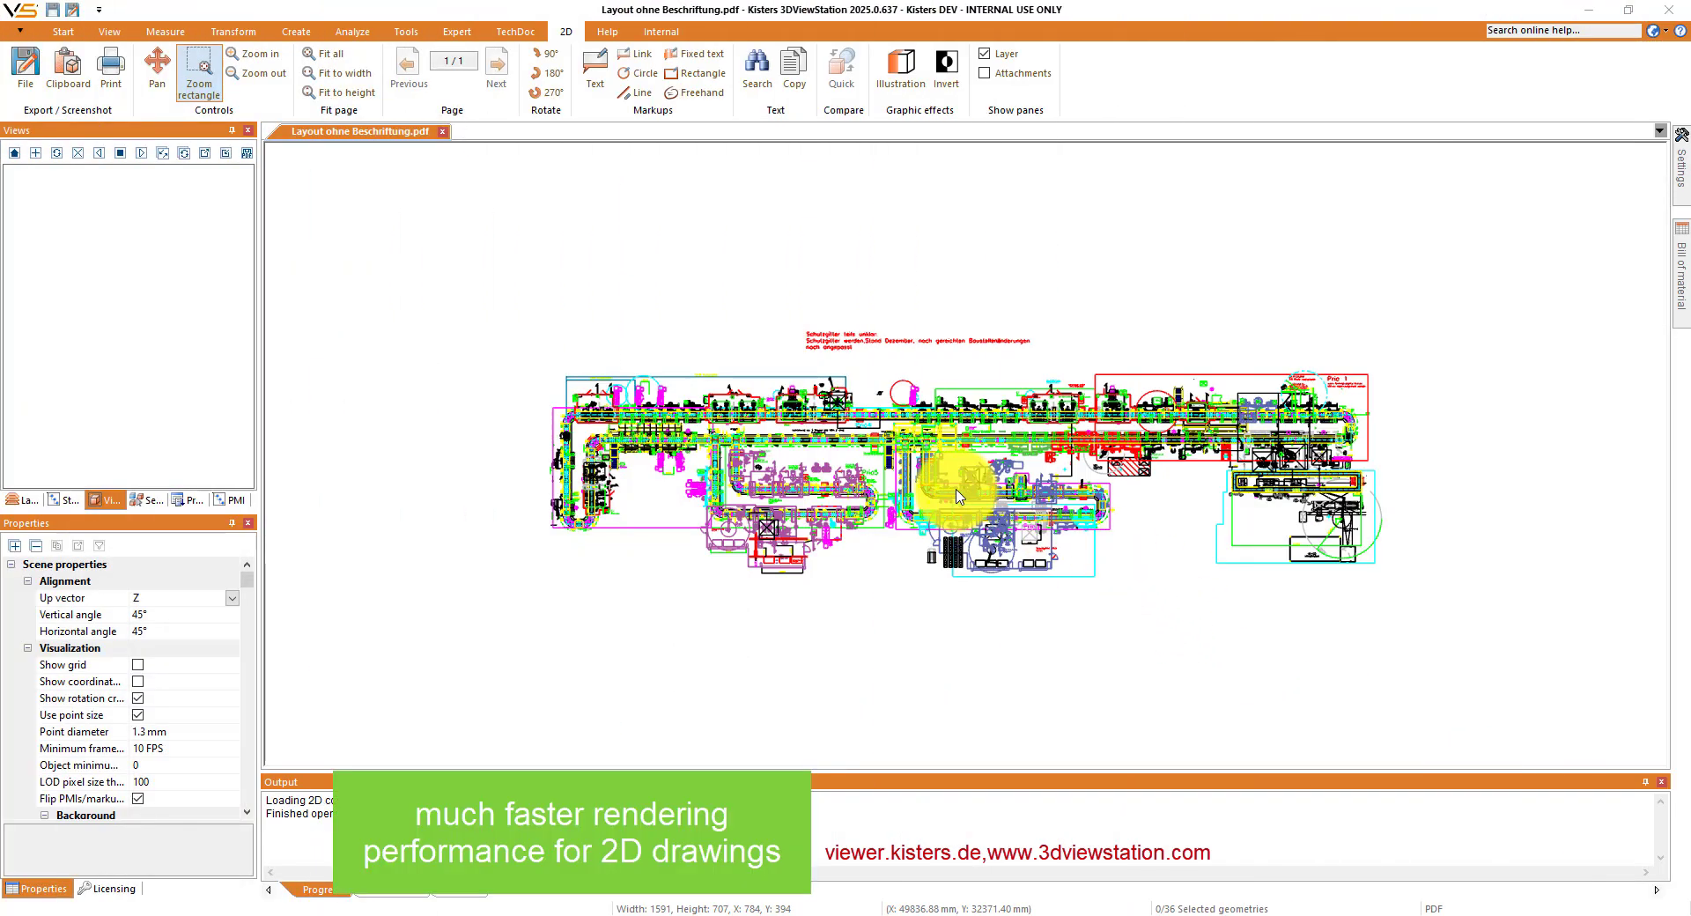
- Examine the conveyor line details around Prio4 and Prio5 in the 2D drawing Layout ohne Beschriftung.pdf
scroll(958, 494, up, 5)
click(881, 429)
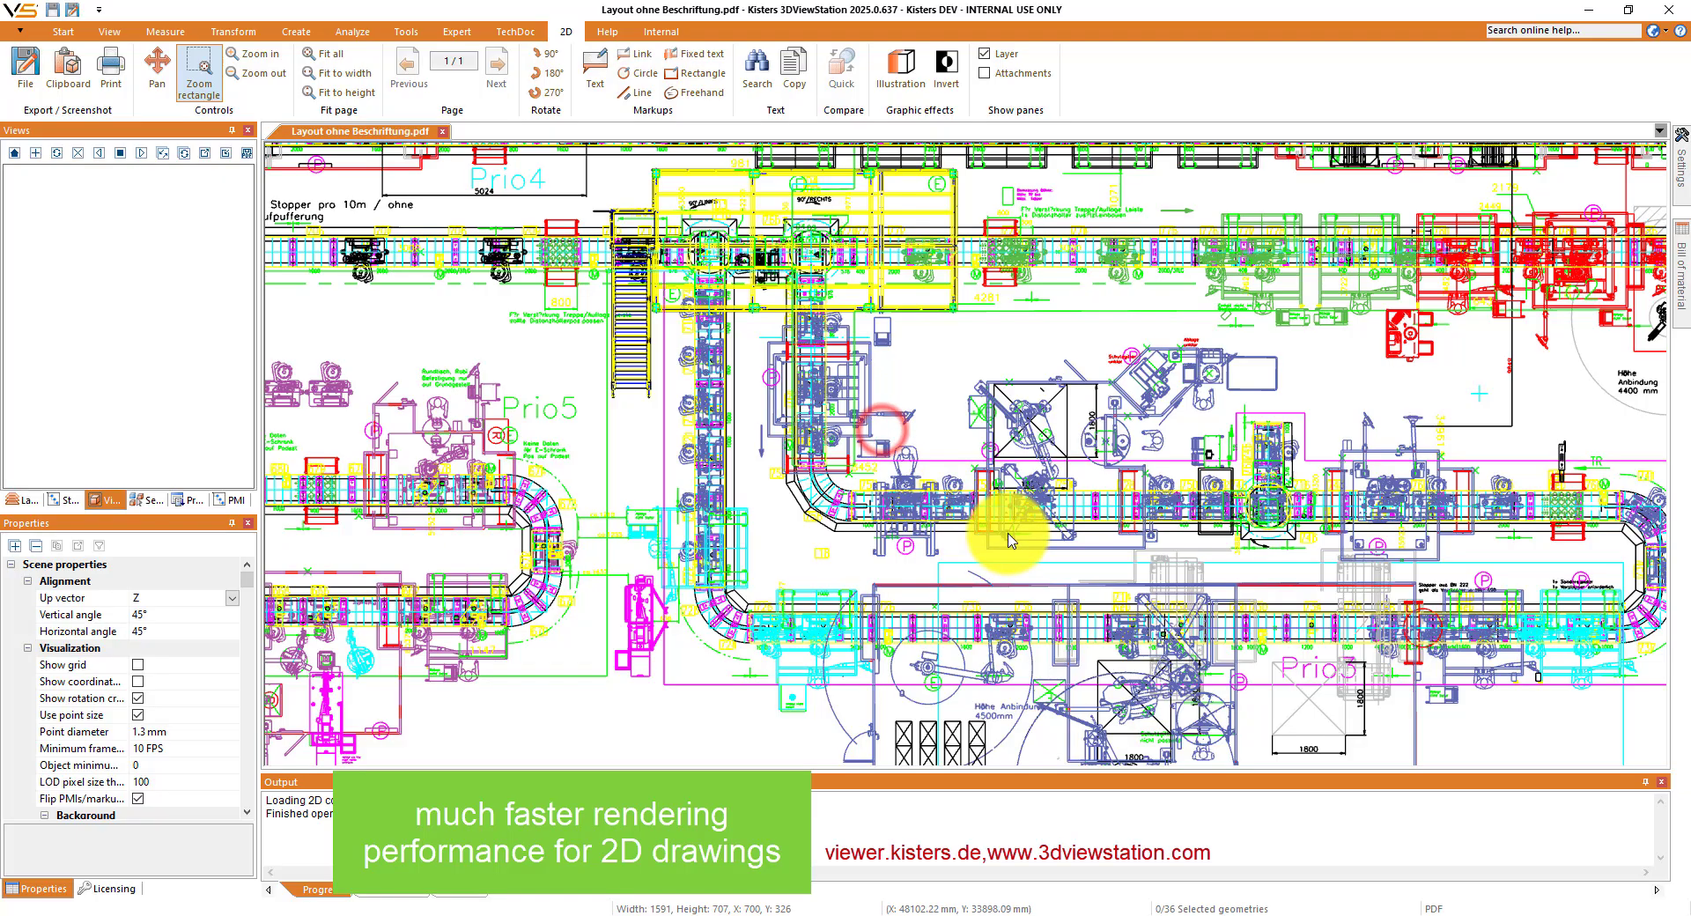
scroll(1013, 537, up, 3)
middle_drag(1057, 524, 551, 503)
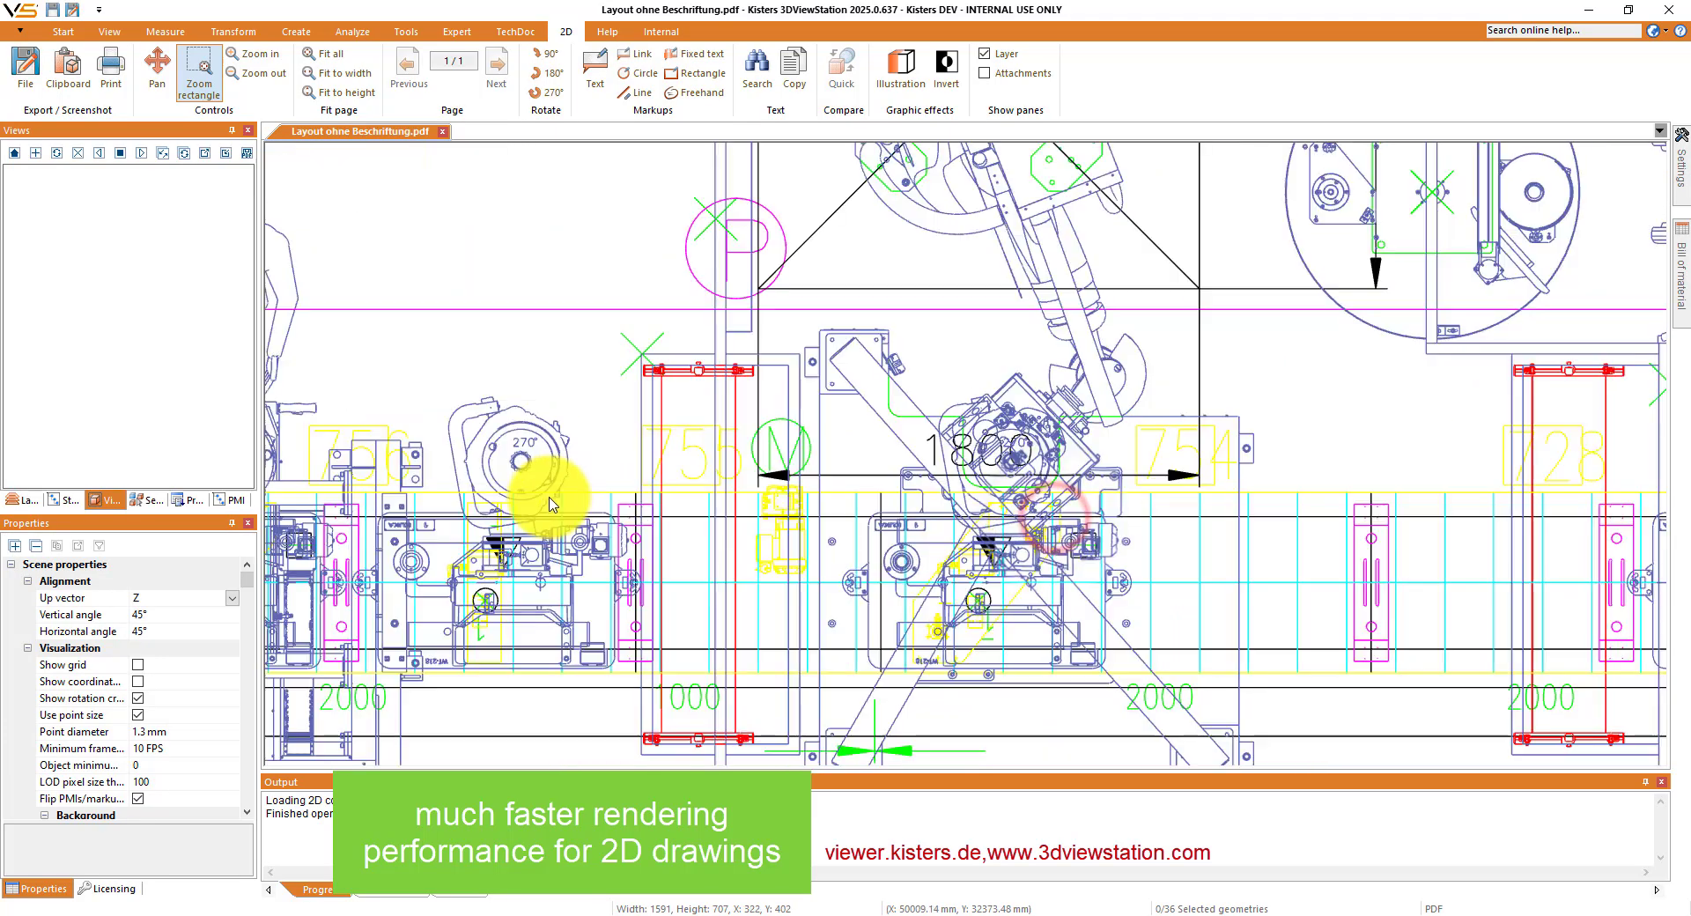
mouse_move(1293, 573)
middle_down()
mouse_move(702, 563)
mouse_move(717, 560)
middle_up()
scroll(717, 560, down, 4)
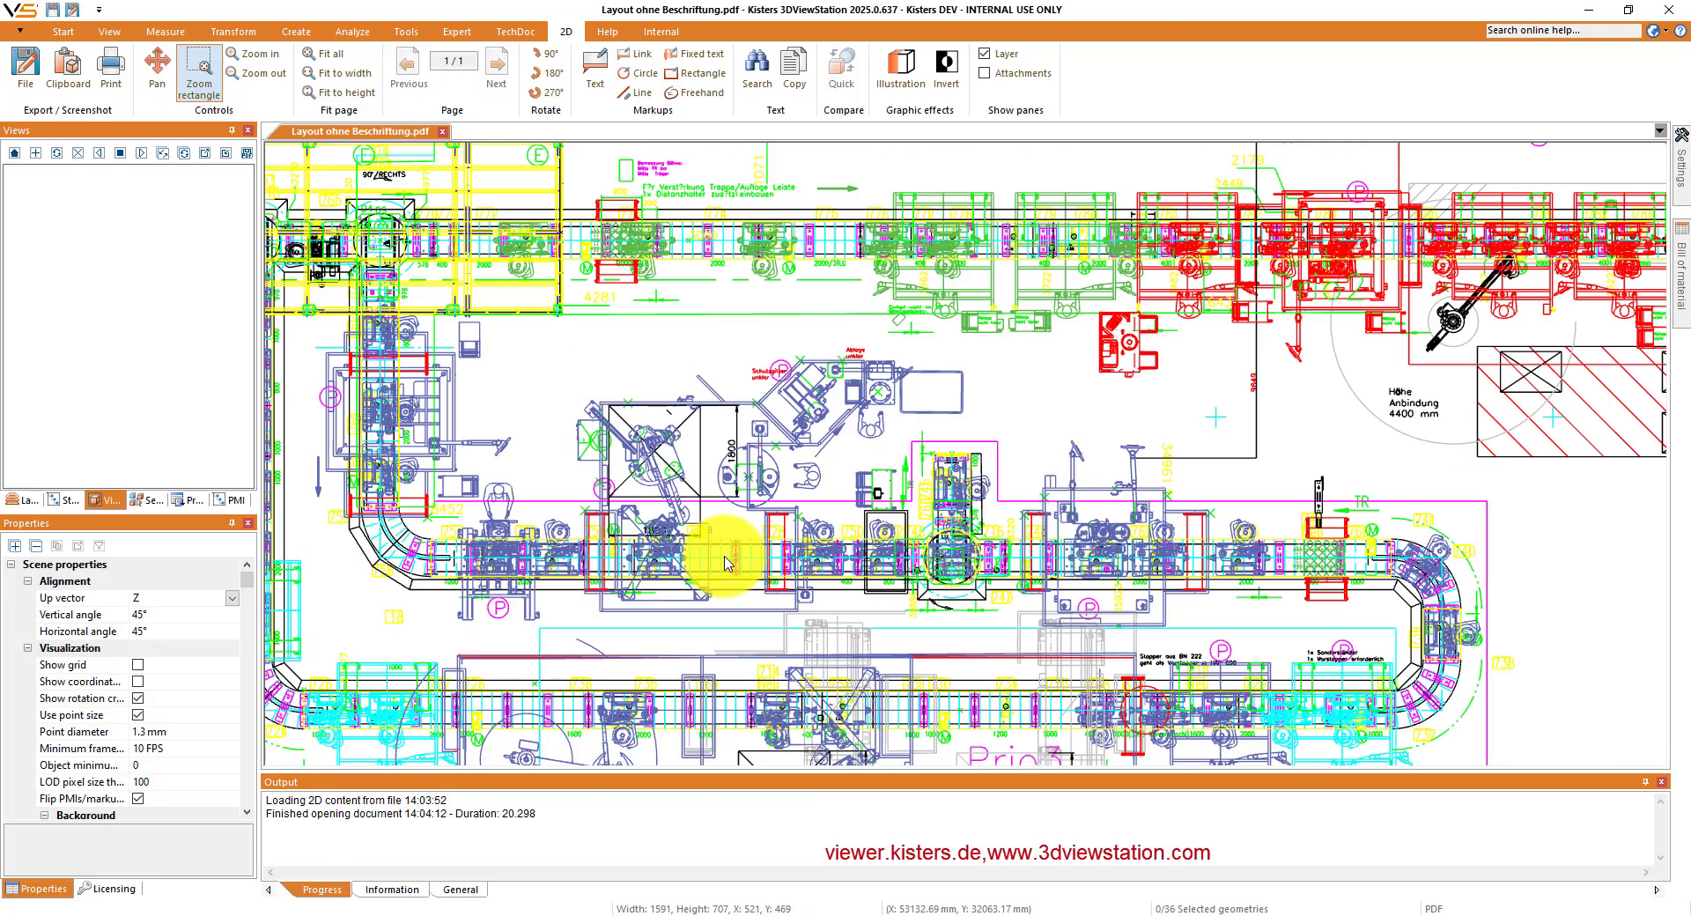
scroll(724, 564, down, 2)
middle_drag(724, 564, 1217, 562)
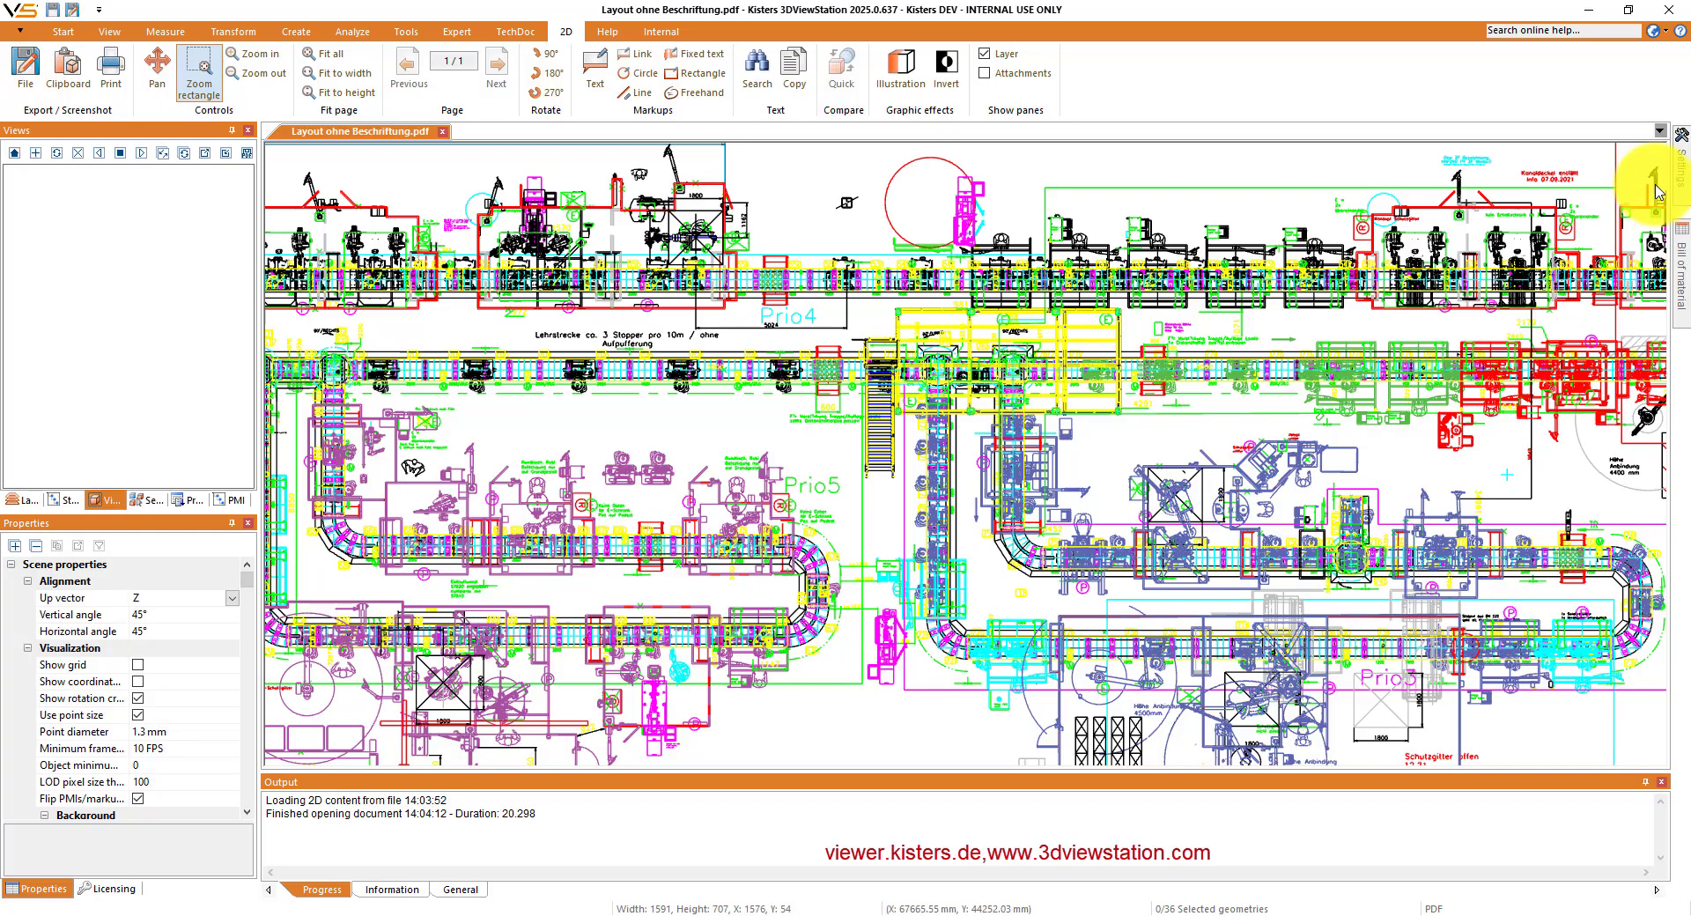
- Show the default settings matching the filter "perfo"
click(1680, 172)
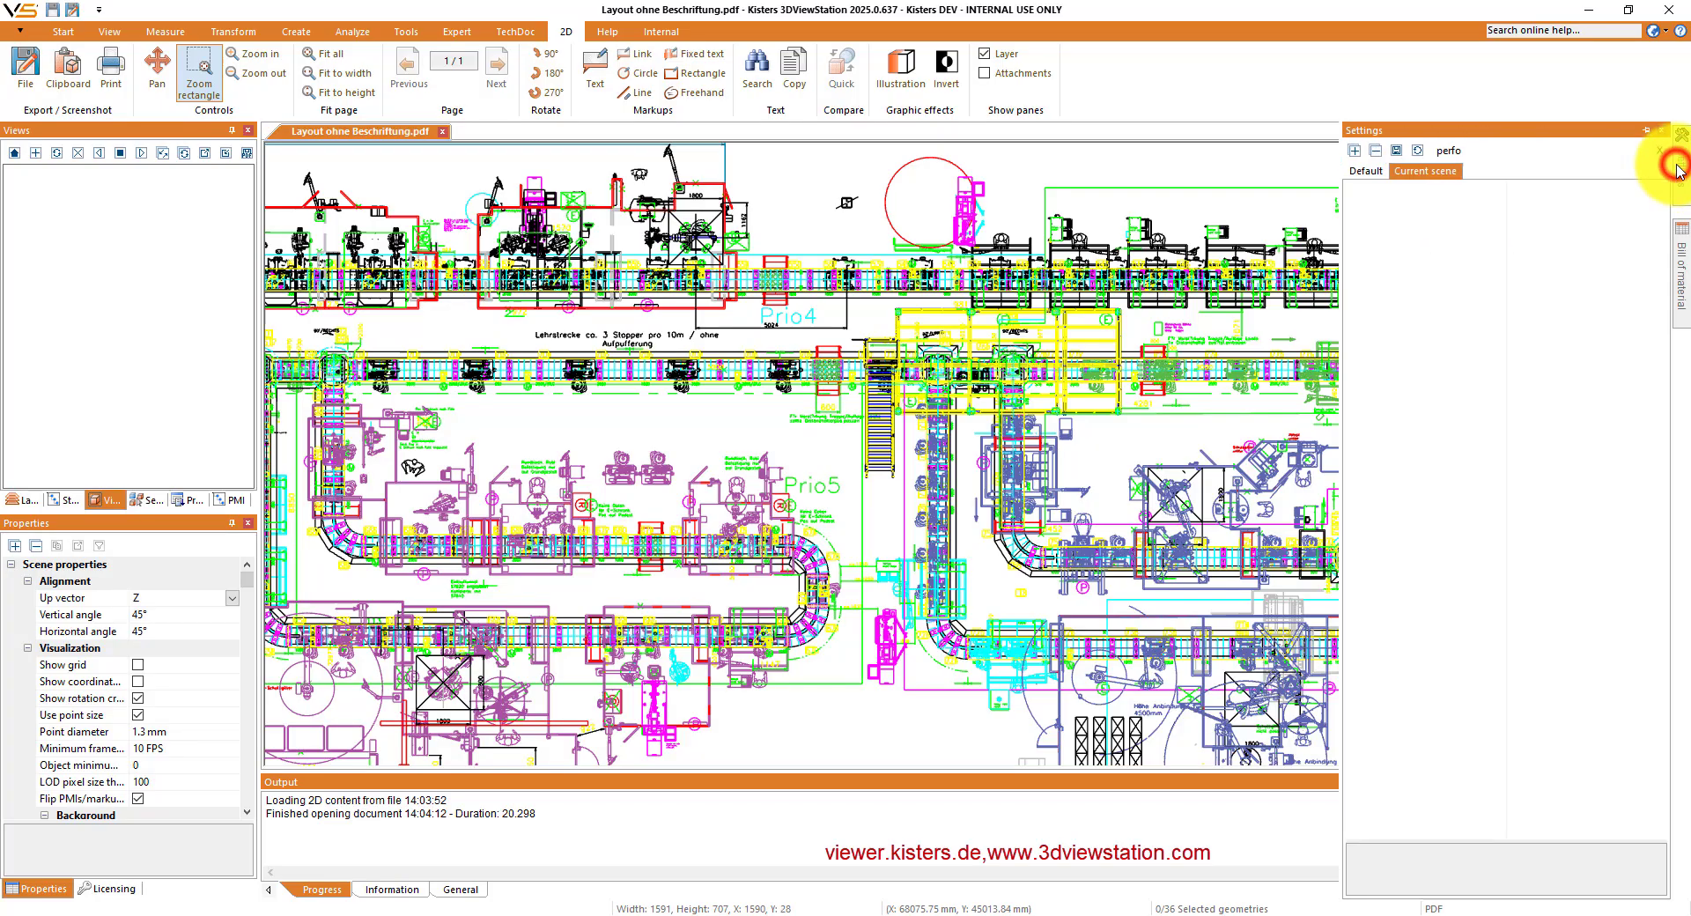
click(1375, 172)
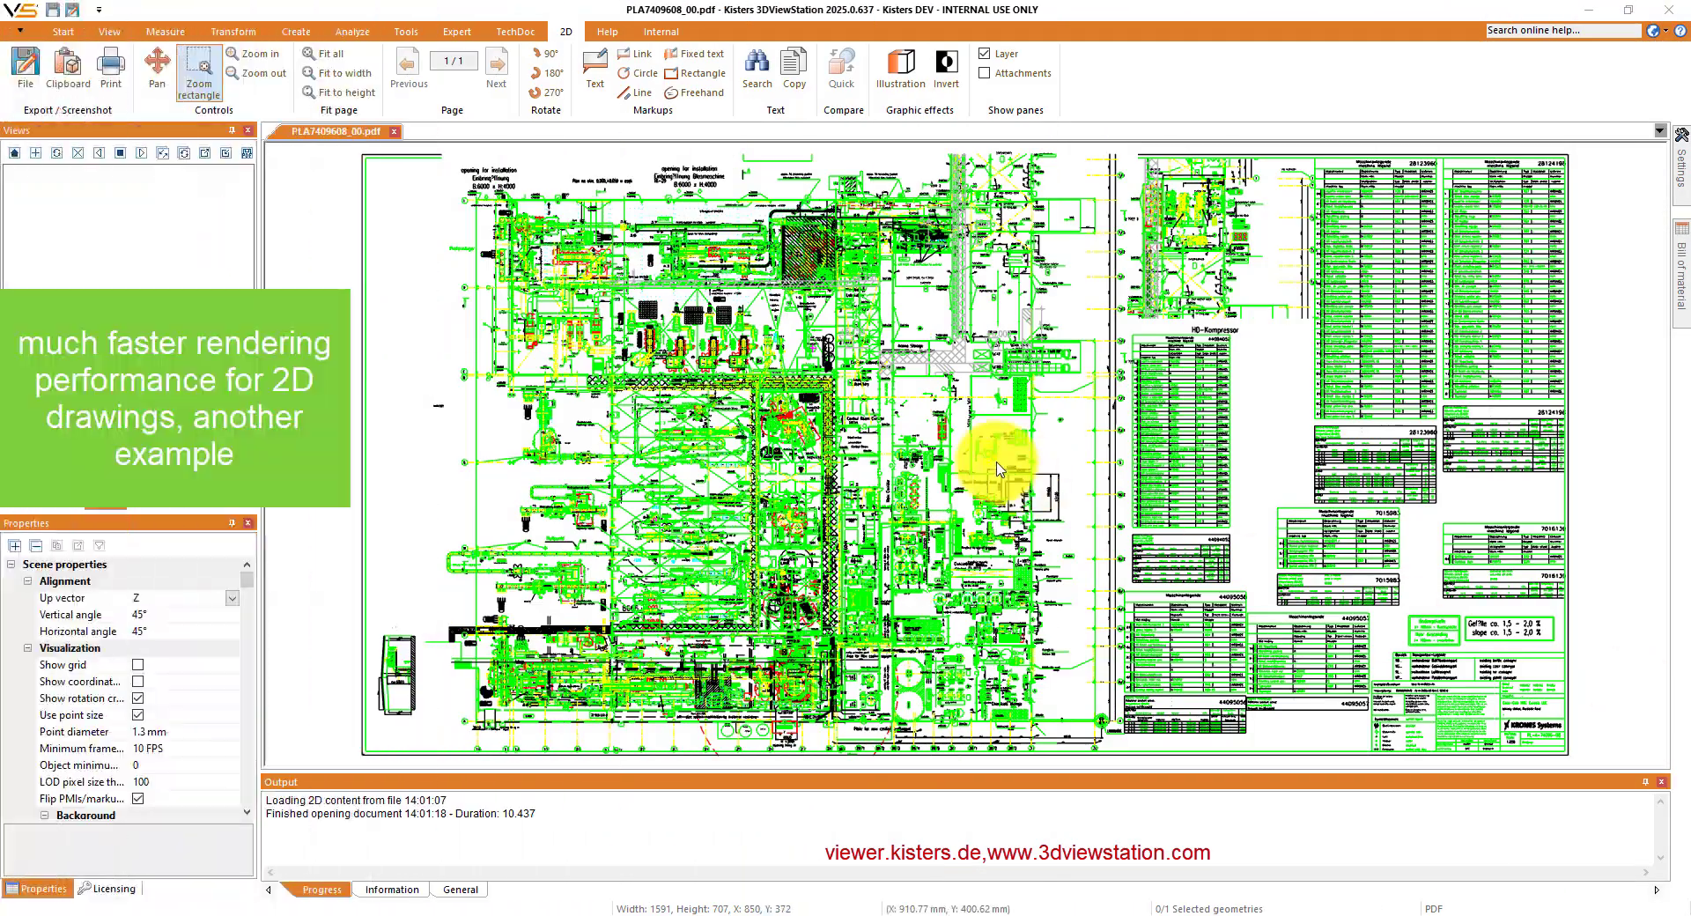
- Examine the machine details near the Control Room Corridor in the 2D drawing PLA7409608_00.pdf
drag(878, 505, 669, 339)
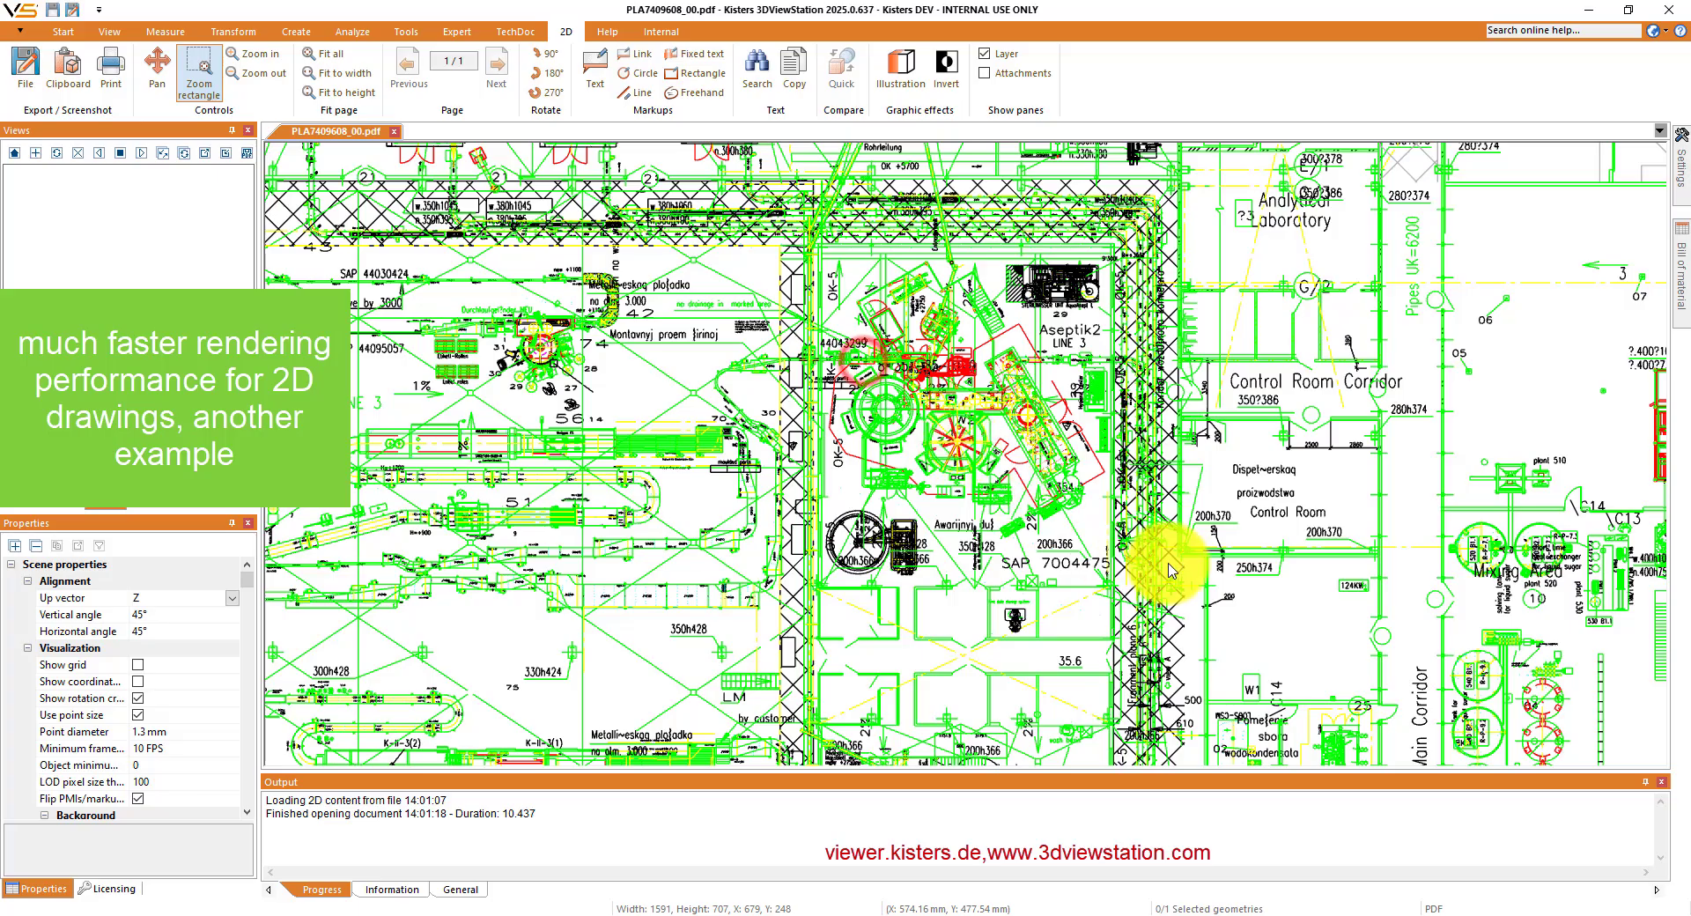
drag(863, 361, 1167, 564)
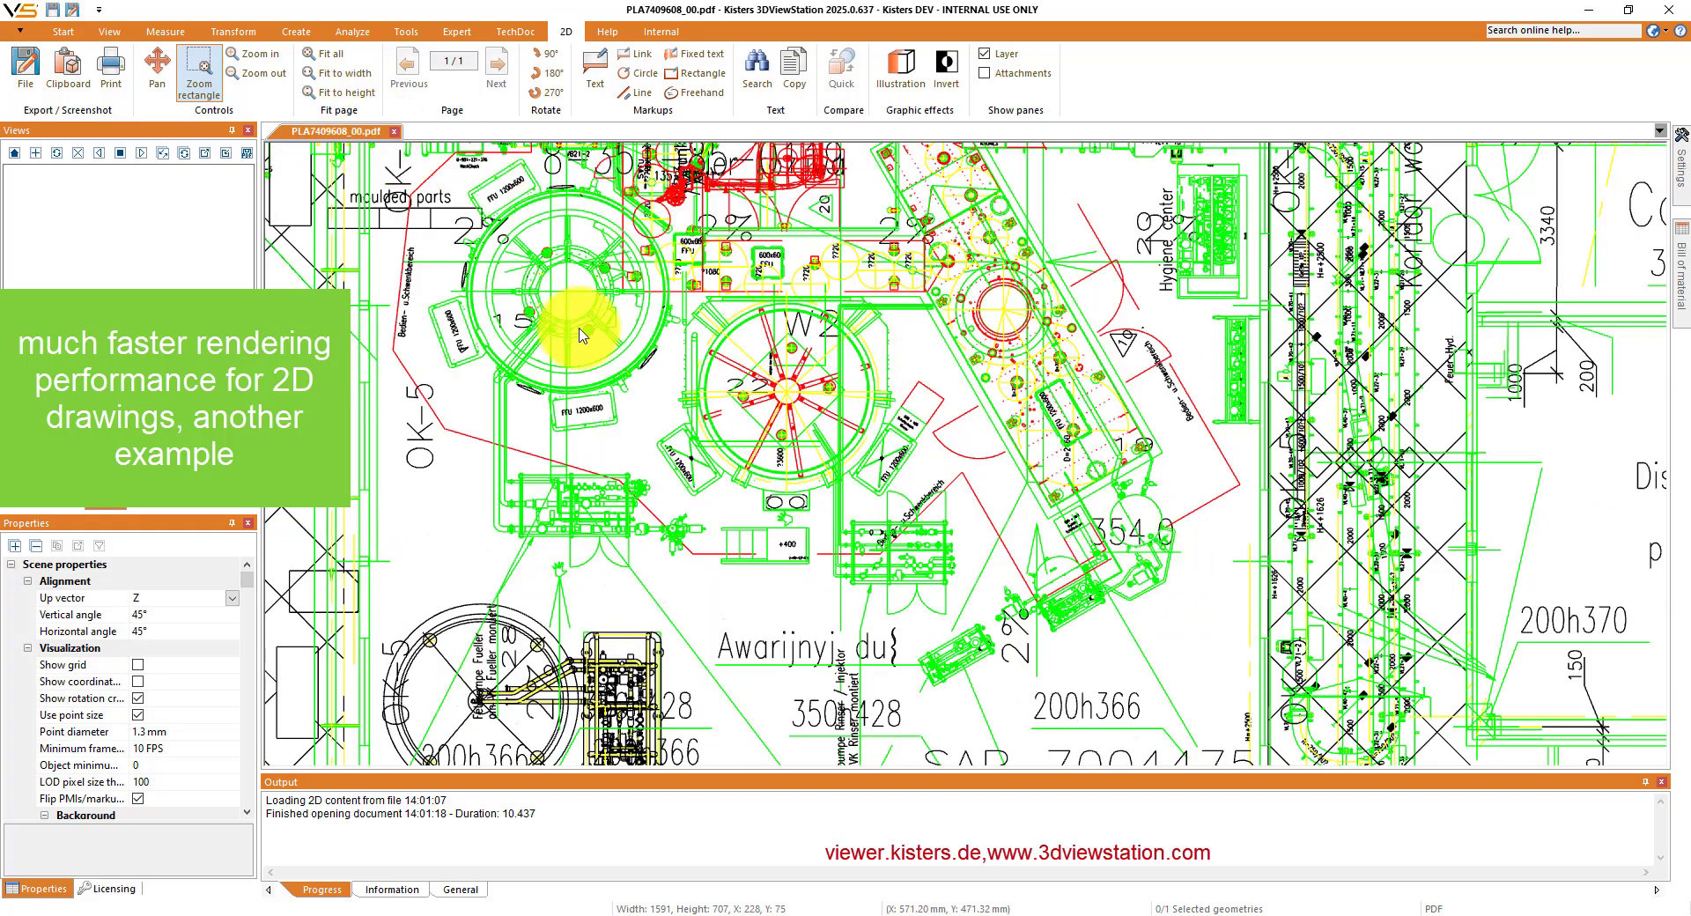
mouse_move(1146, 521)
right_down()
mouse_move(611, 466)
mouse_move(1143, 487)
right_up()
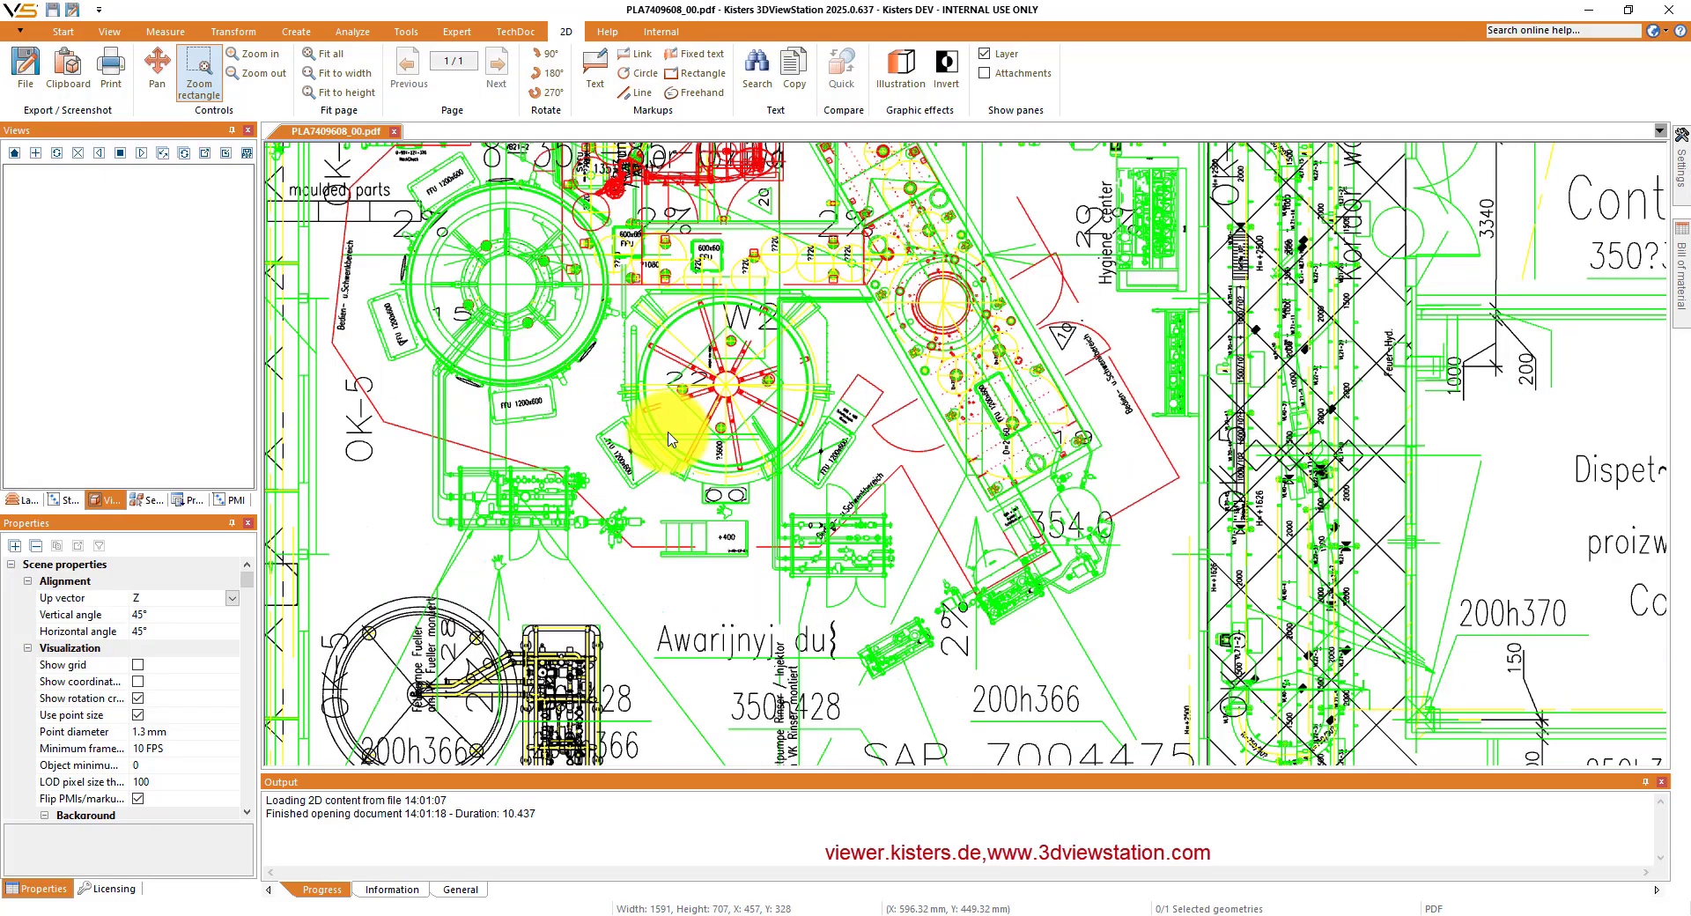
mouse_move(668, 431)
right_down()
mouse_move(910, 476)
mouse_move(1158, 491)
mouse_move(1158, 507)
right_up()
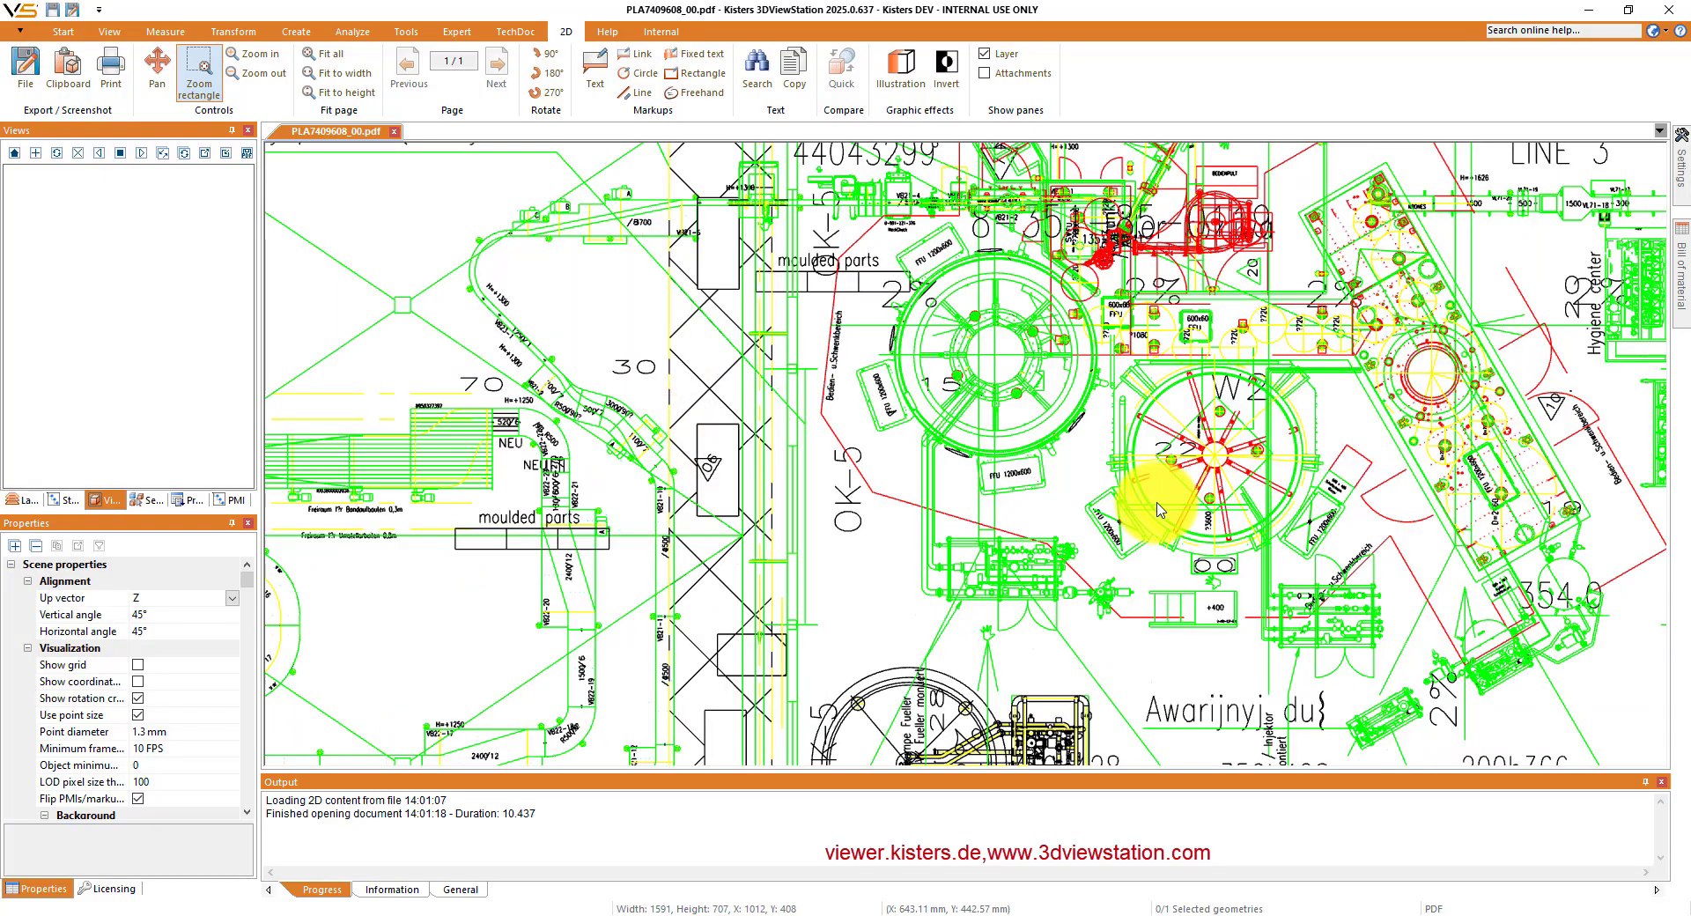
scroll(1159, 509, down, 5)
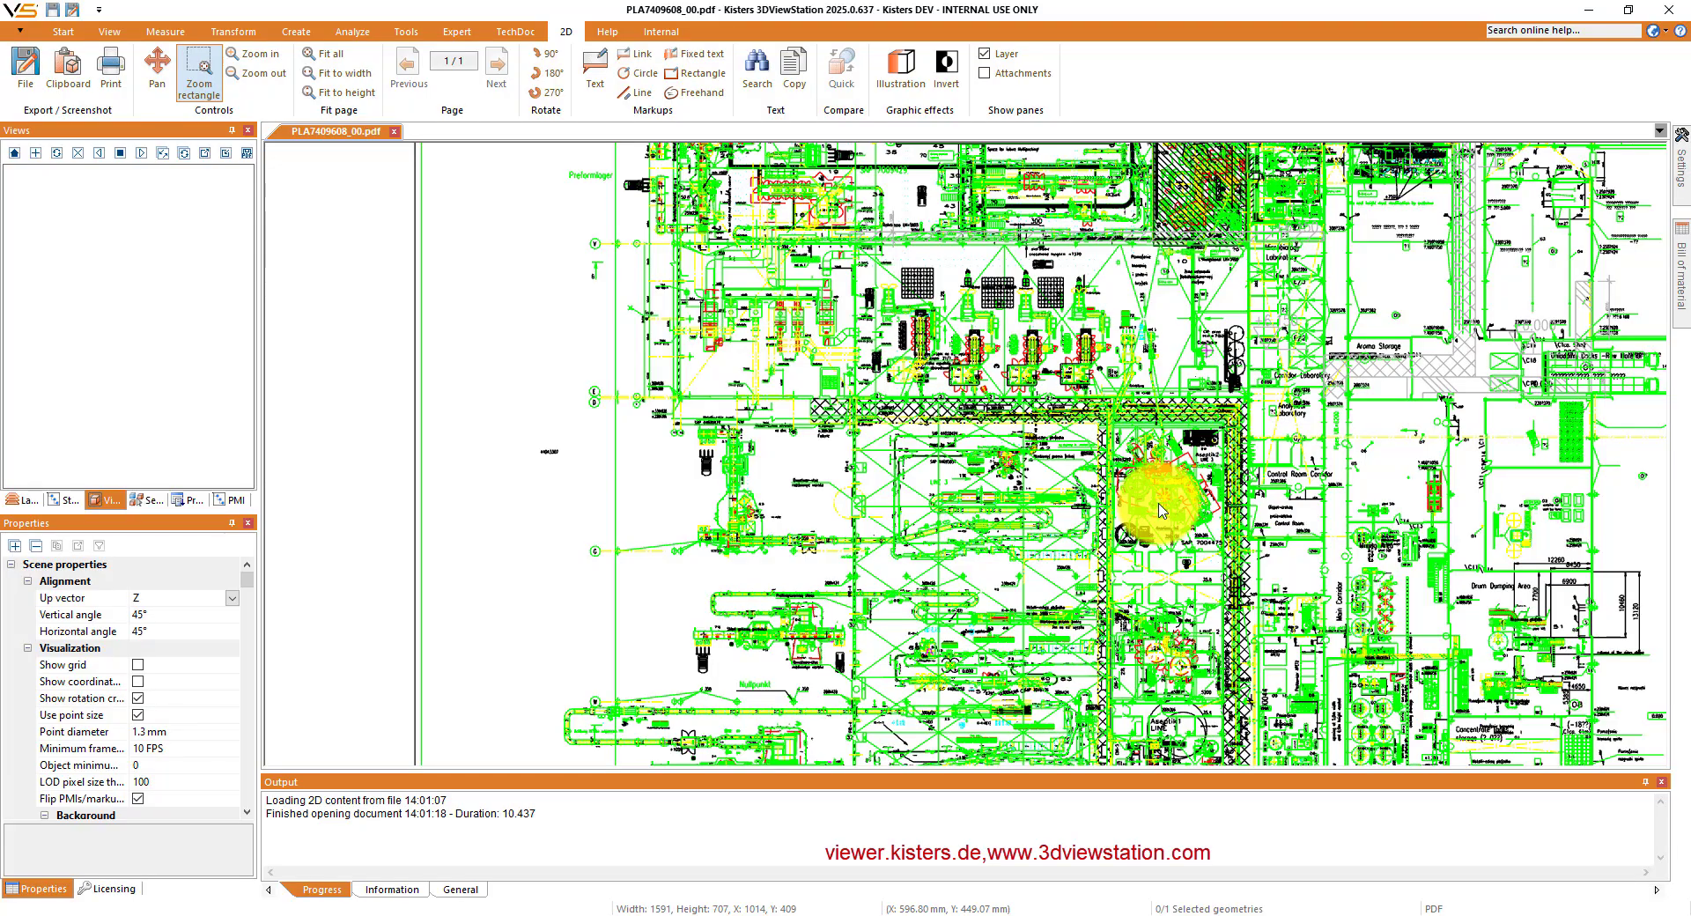